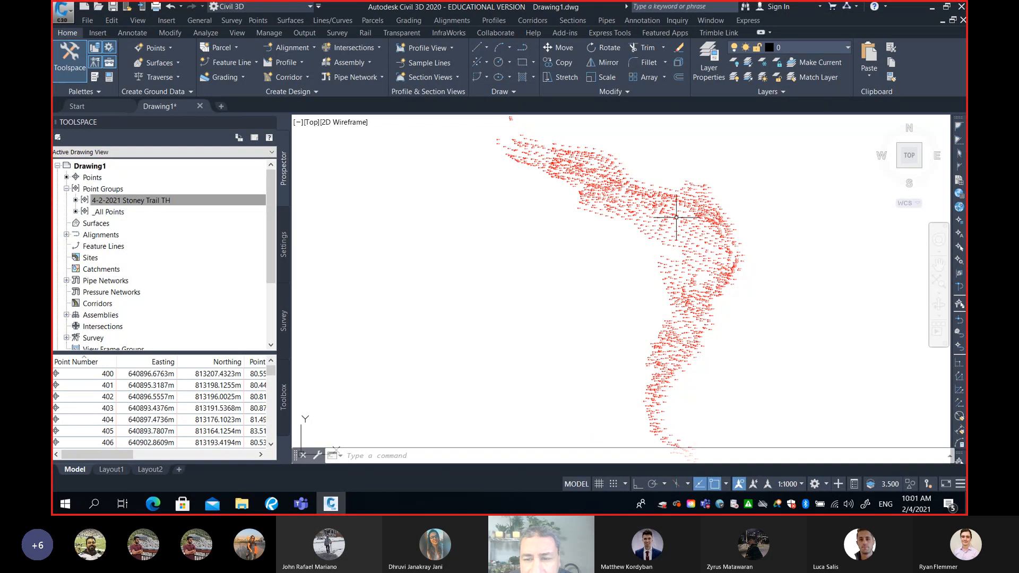
{"action": "scroll", "coordinate": [674, 217], "scroll_direction": "up", "scroll_amount": 4}
{"action": "scroll", "coordinate": [674, 217], "scroll_direction": "up", "scroll_amount": 4}
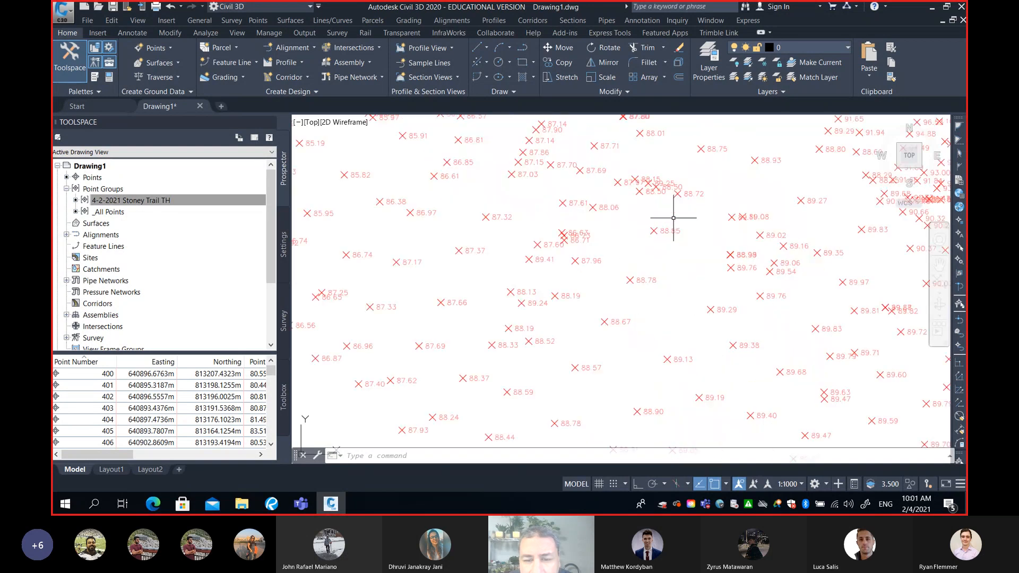
{"action": "scroll", "coordinate": [674, 217], "scroll_direction": "down", "scroll_amount": 7}
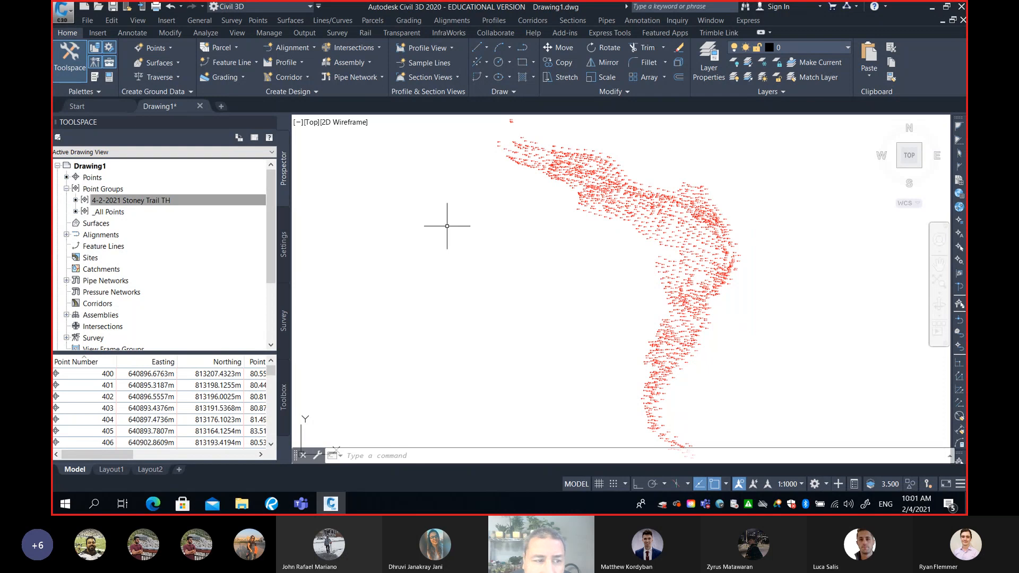
Create a new TIN surface named EG, keeping the default layer and contour style
{"action": "left_click", "coordinate": [96, 225]}
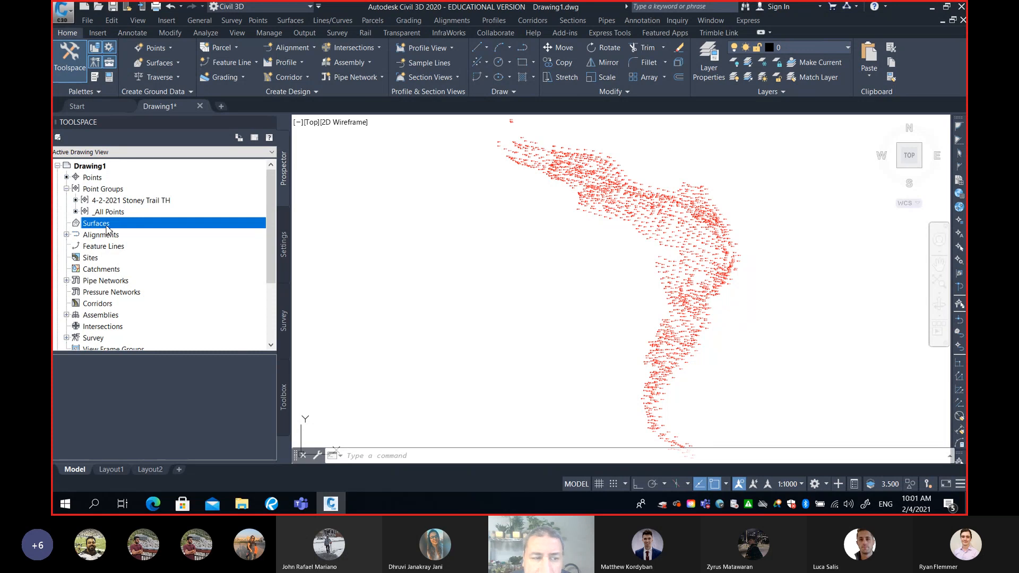
{"action": "right_click", "coordinate": [107, 227]}
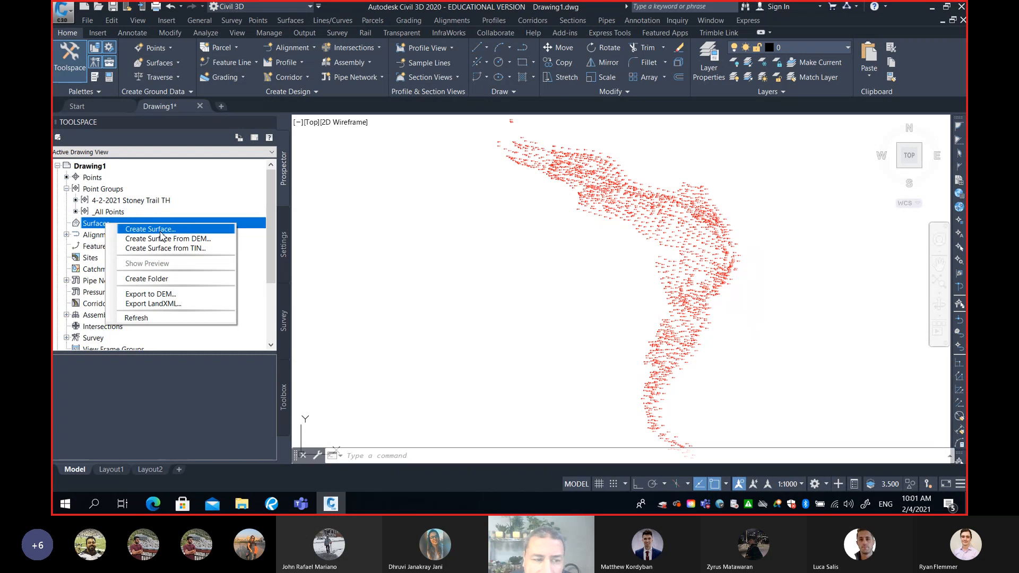
{"action": "left_click", "coordinate": [160, 230]}
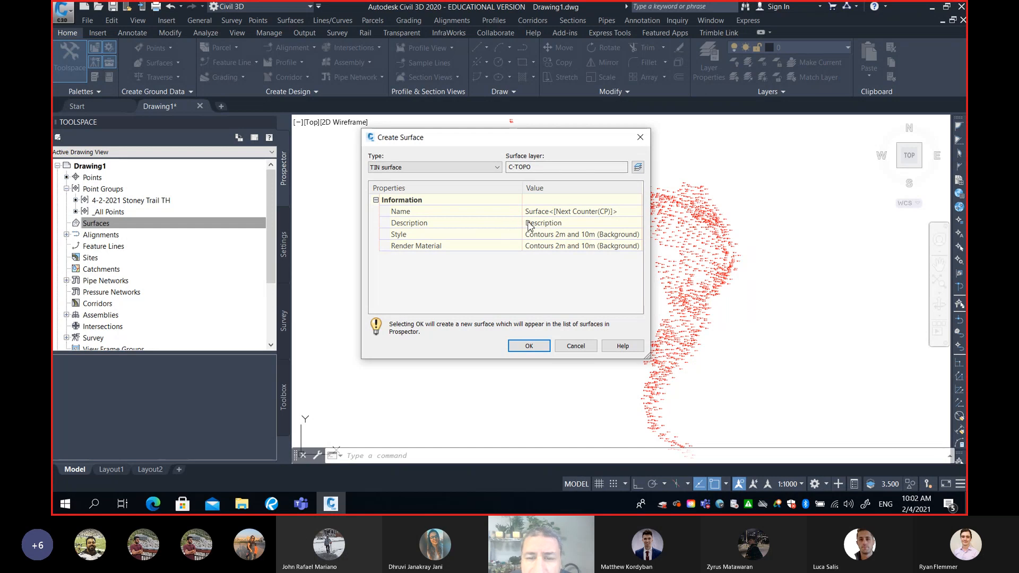
{"action": "left_click", "coordinate": [624, 211]}
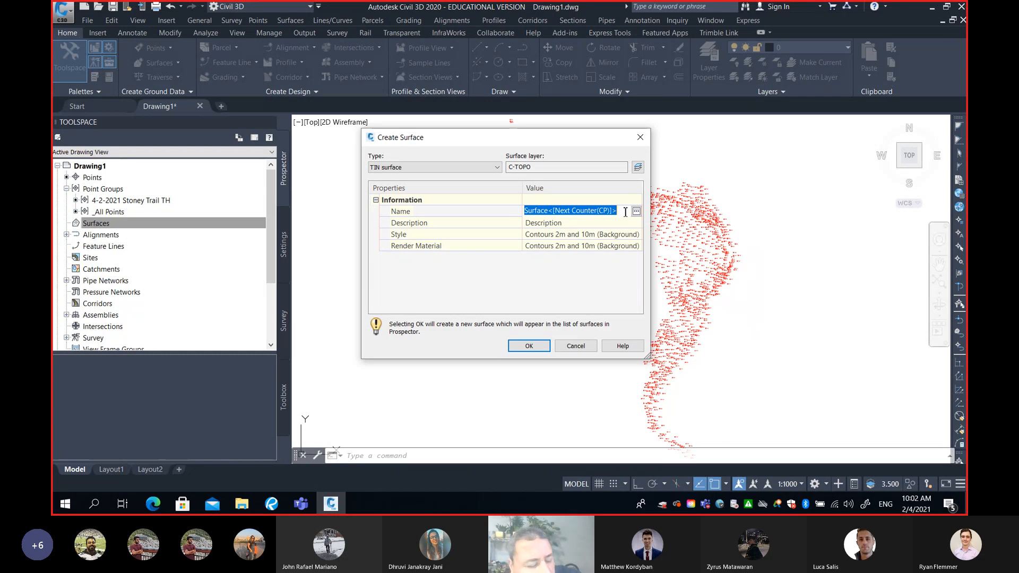
{"action": "type", "text": "EG"}
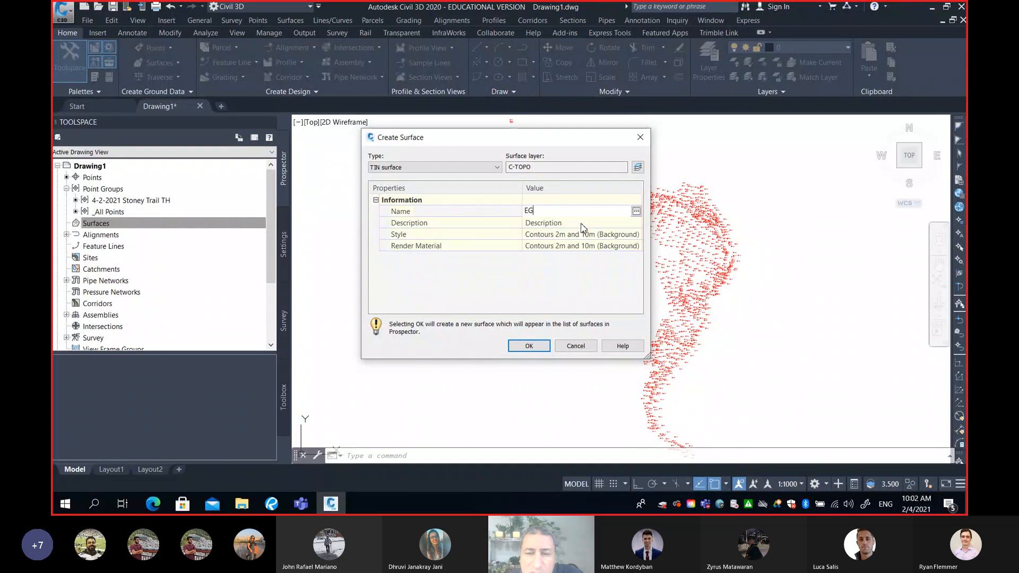
{"action": "key", "text": "Return"}
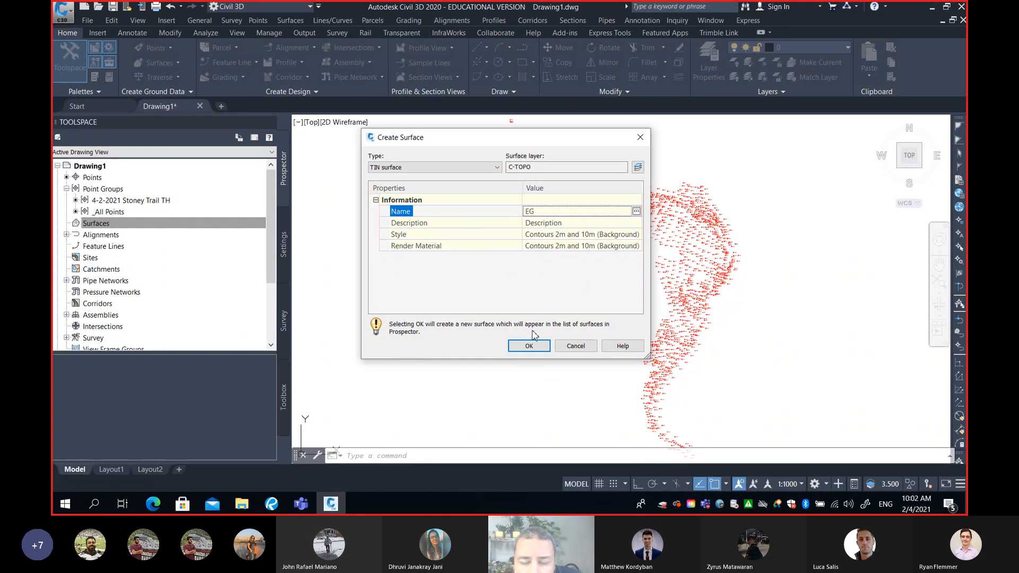
{"action": "left_click", "coordinate": [529, 346]}
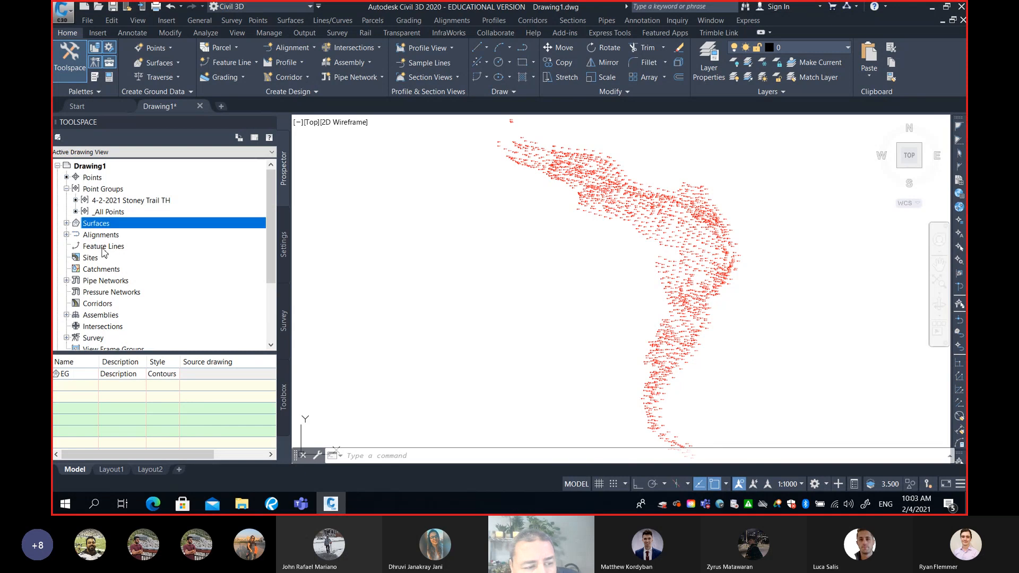
Expand the EG surface in the drawing tree down to the entries of its Definition
{"action": "left_click", "coordinate": [66, 223]}
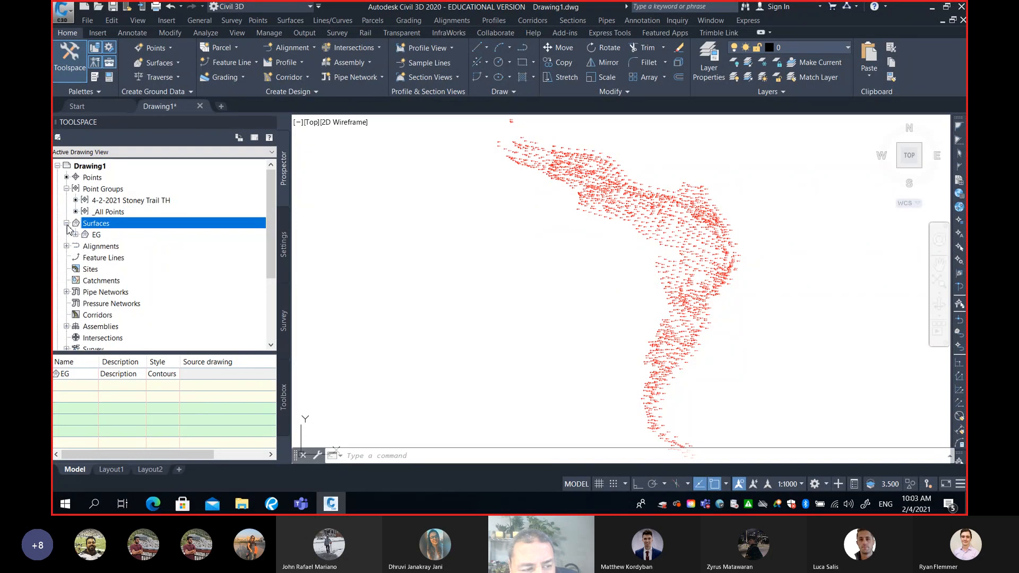
{"action": "left_click", "coordinate": [95, 235]}
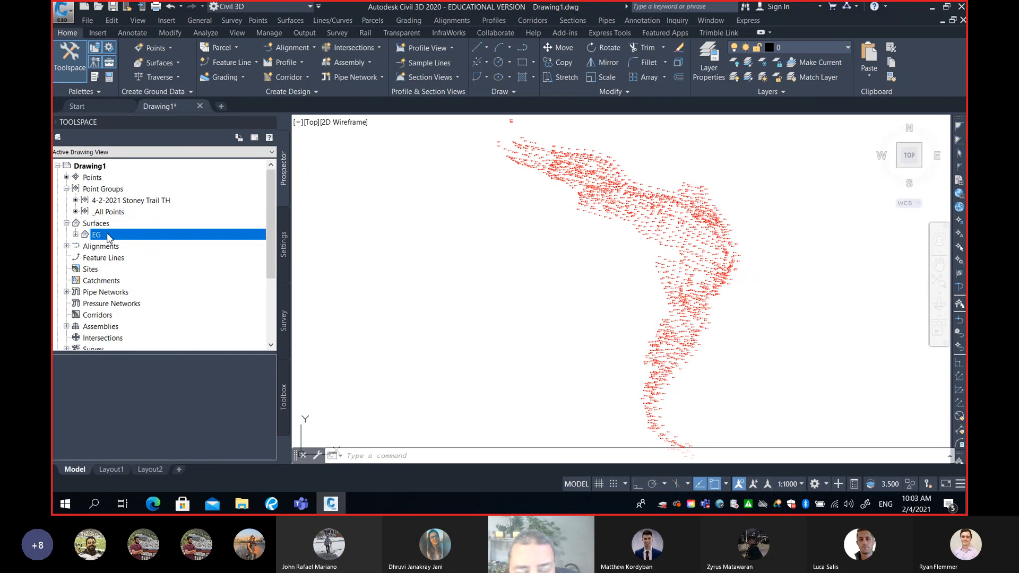
{"action": "left_click", "coordinate": [75, 234]}
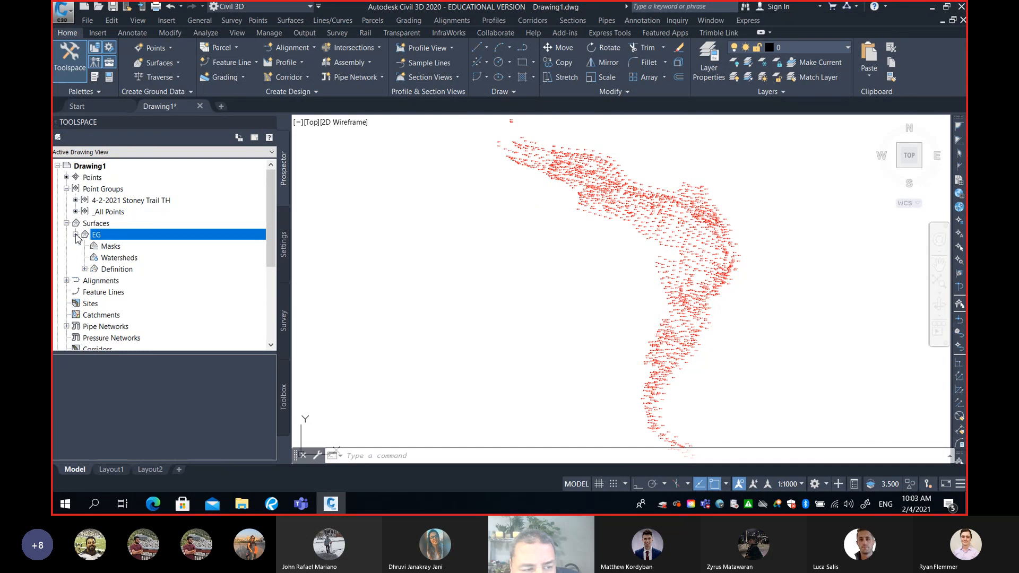
{"action": "left_click", "coordinate": [84, 269]}
{"action": "scroll", "coordinate": [137, 268], "scroll_direction": "down", "scroll_amount": 1}
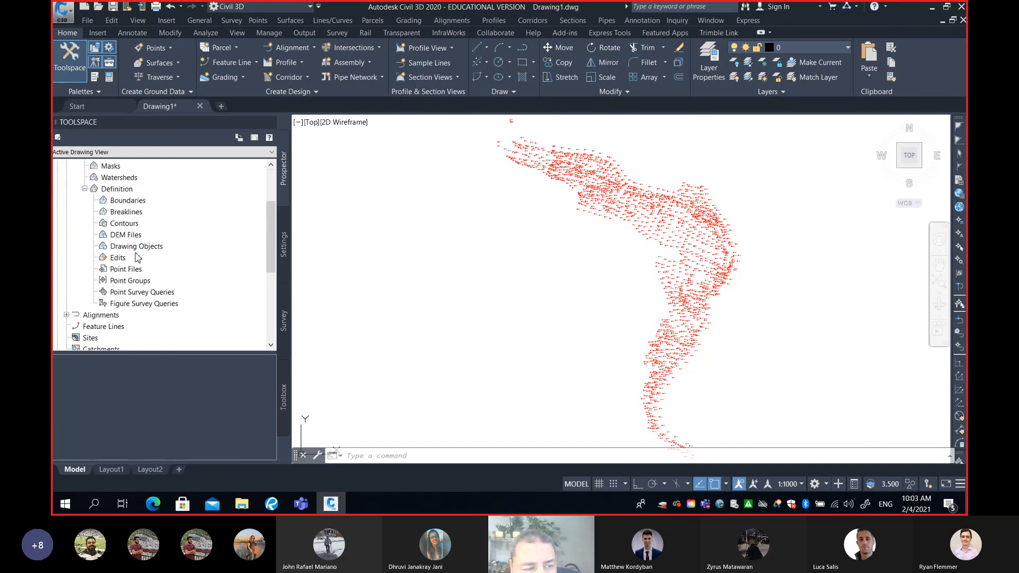
Look through the EG definition's entries for boundaries, breaklines, contours, point files and point groups
{"action": "left_click", "coordinate": [129, 202]}
{"action": "left_click", "coordinate": [131, 213]}
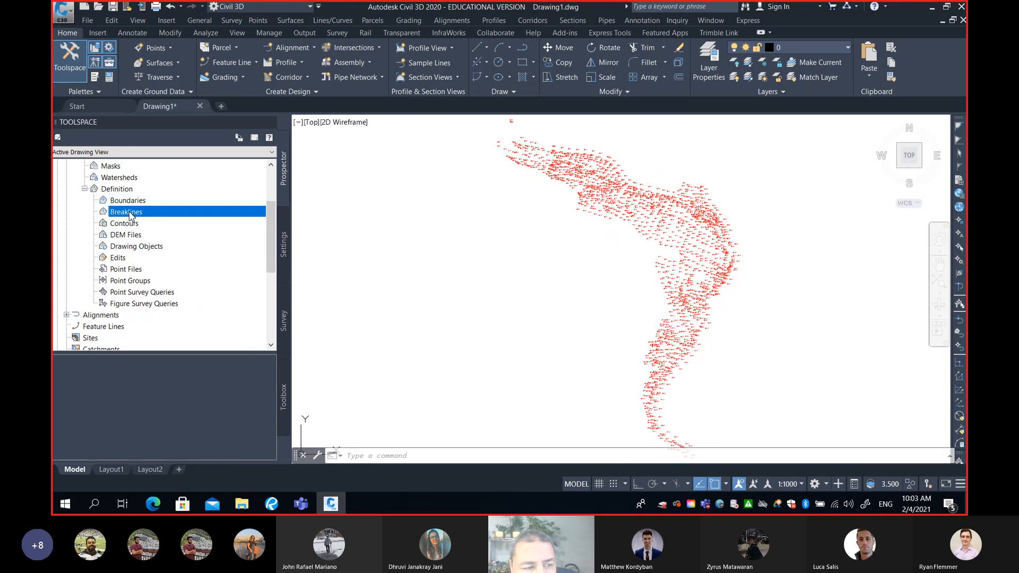
{"action": "left_click", "coordinate": [131, 225]}
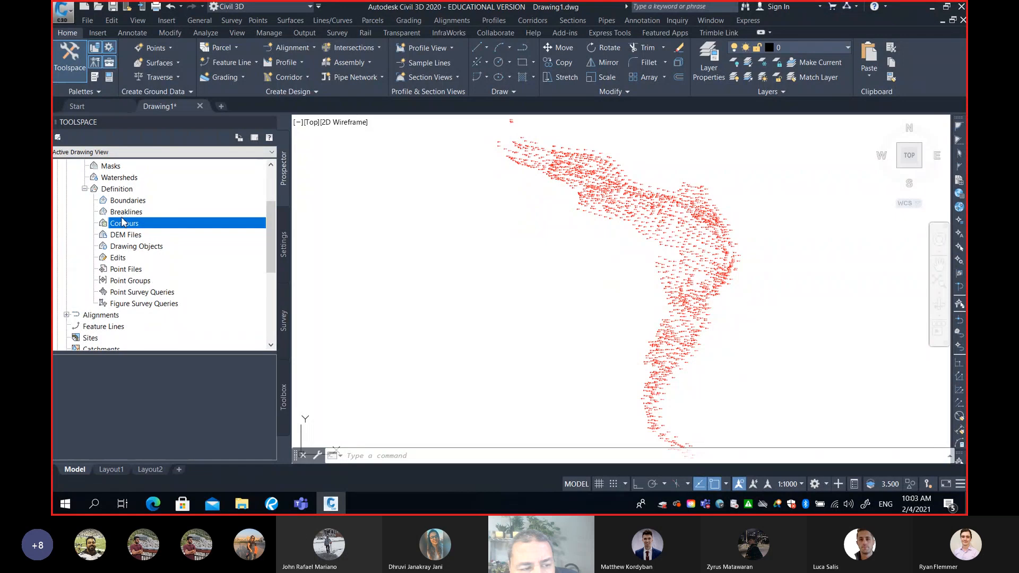
{"action": "left_click", "coordinate": [137, 270]}
{"action": "left_click", "coordinate": [133, 269]}
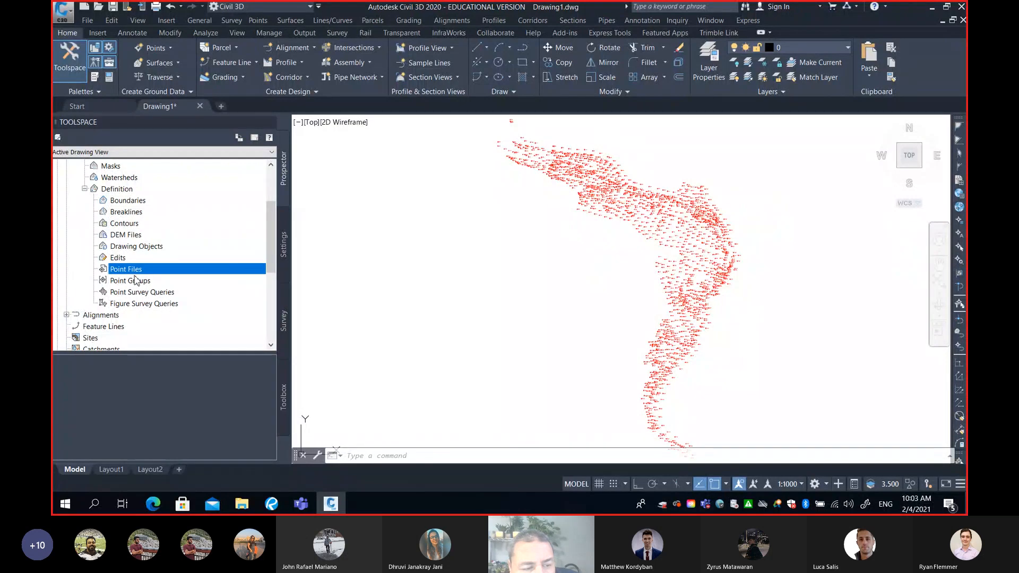
{"action": "left_click", "coordinate": [135, 278]}
{"action": "left_click", "coordinate": [133, 269]}
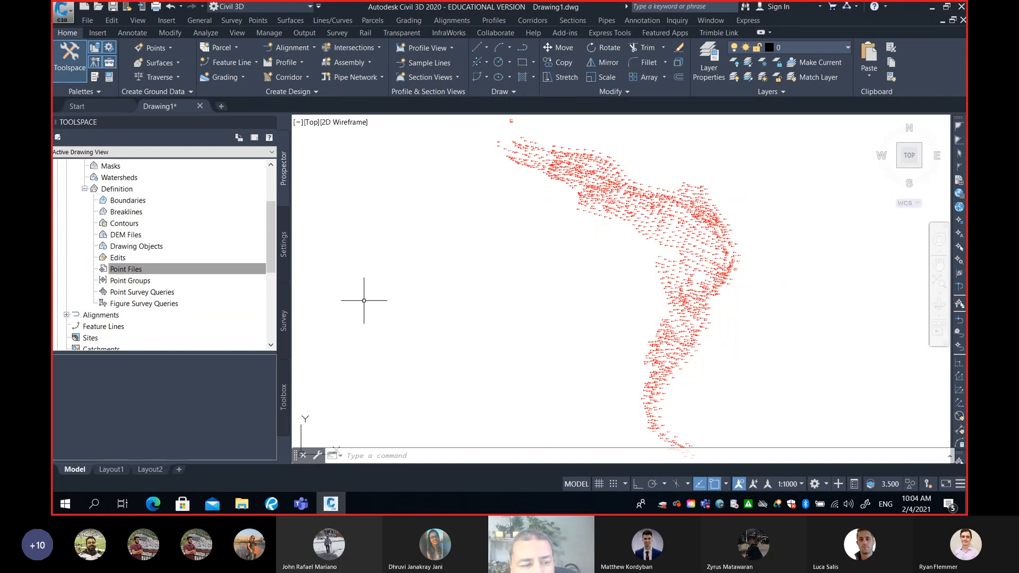
{"action": "left_click", "coordinate": [150, 286]}
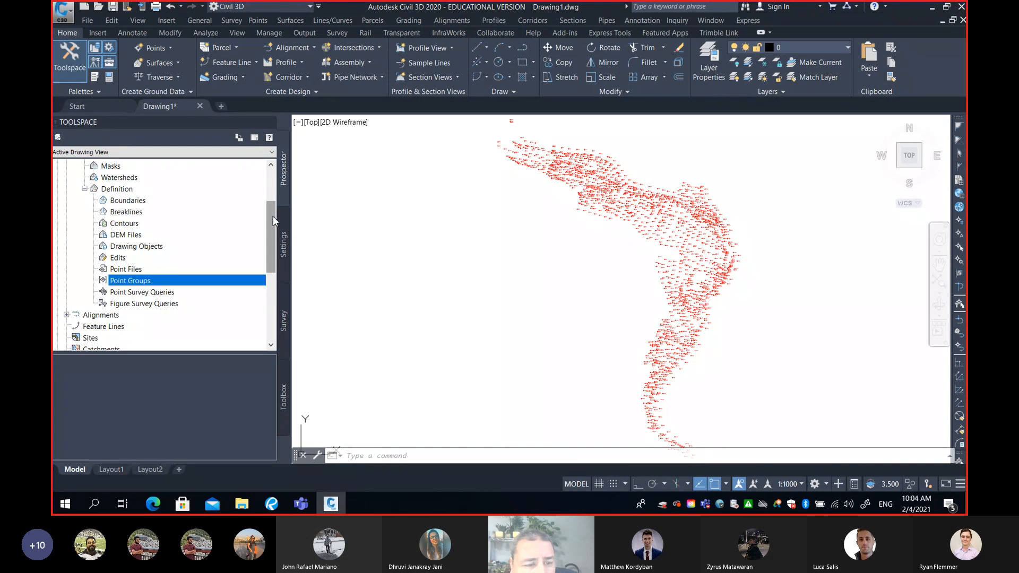
Check the 4-2-2021 Stoney Trail TH group among the drawing's point groups as a data source for the surface
{"action": "scroll", "coordinate": [154, 207], "scroll_direction": "up", "scroll_amount": 3}
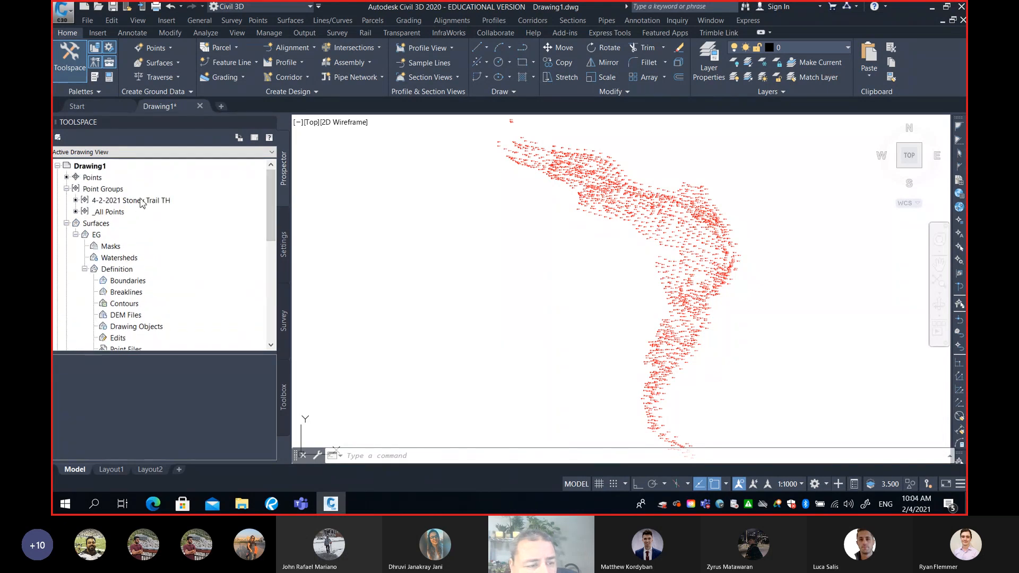
{"action": "left_click", "coordinate": [121, 203]}
{"action": "left_click", "coordinate": [188, 204]}
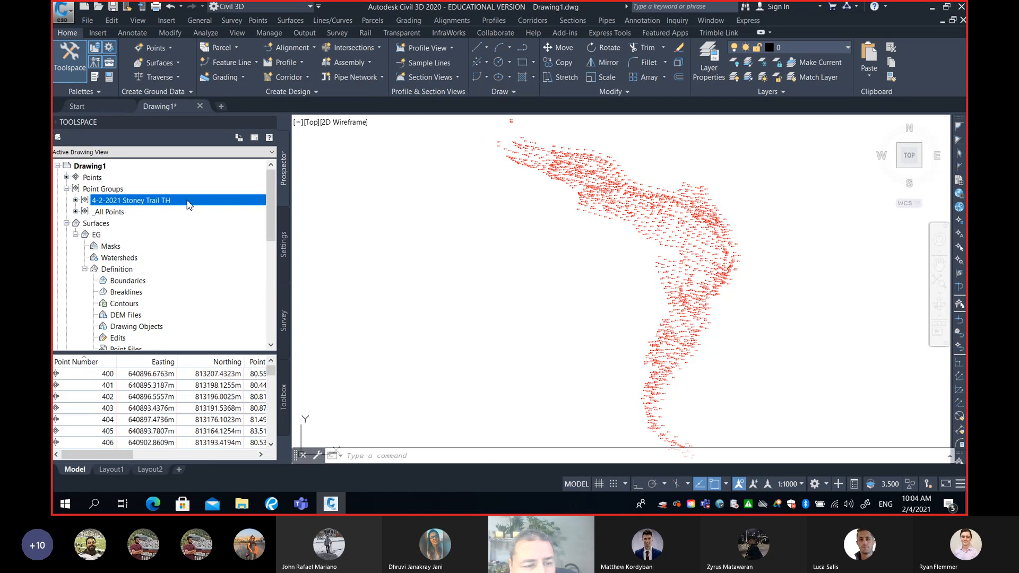
{"action": "left_click_drag", "start_coordinate": [271, 209], "coordinate": [266, 263]}
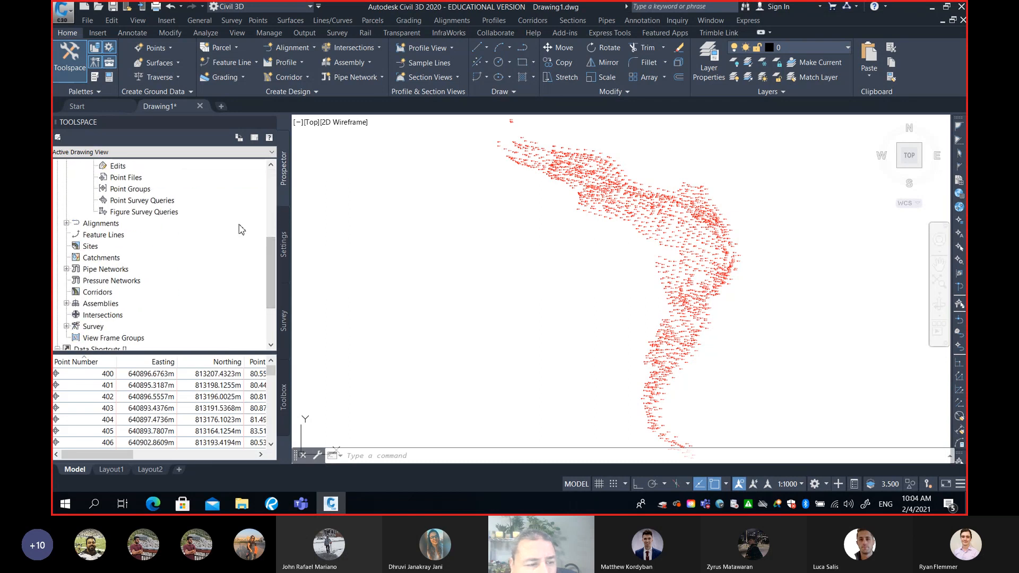
{"action": "scroll", "coordinate": [176, 232], "scroll_direction": "up", "scroll_amount": 1}
Add the 4-2-2021 Stoney Trail TH point group to the EG surface's definition
{"action": "left_click", "coordinate": [142, 223]}
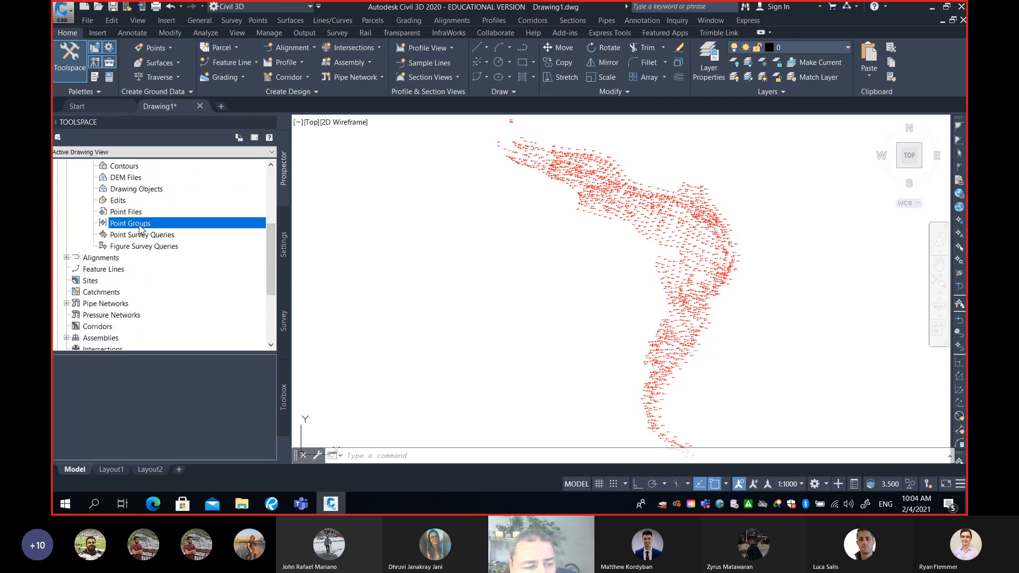
{"action": "scroll", "coordinate": [192, 260], "scroll_direction": "up", "scroll_amount": 1}
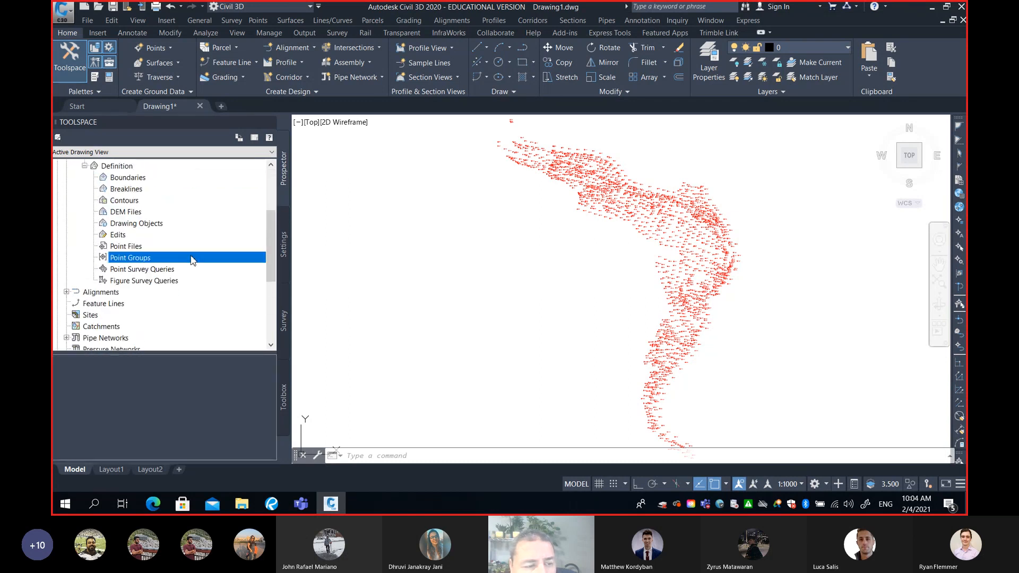
{"action": "right_click", "coordinate": [139, 259]}
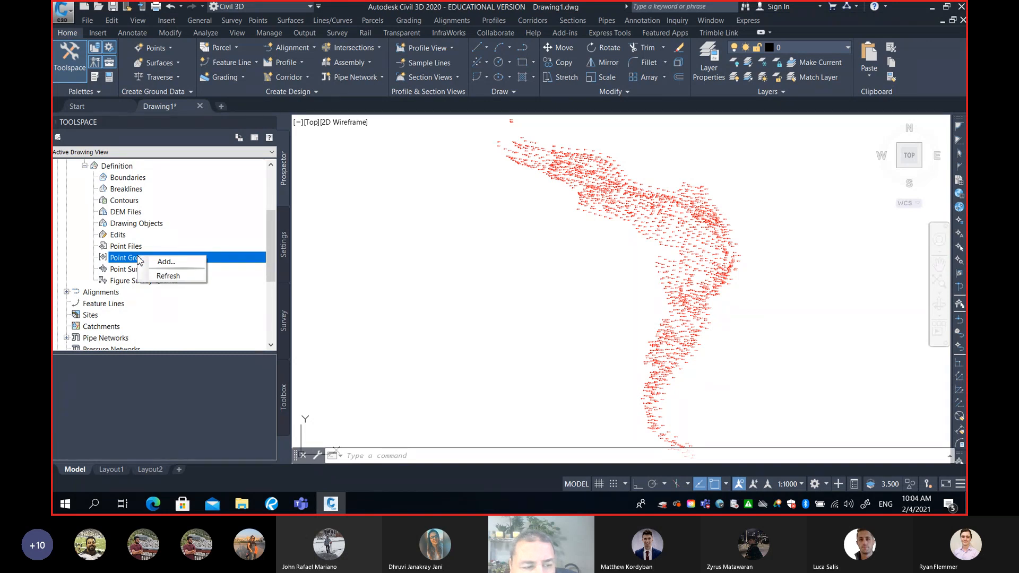
{"action": "left_click", "coordinate": [166, 262]}
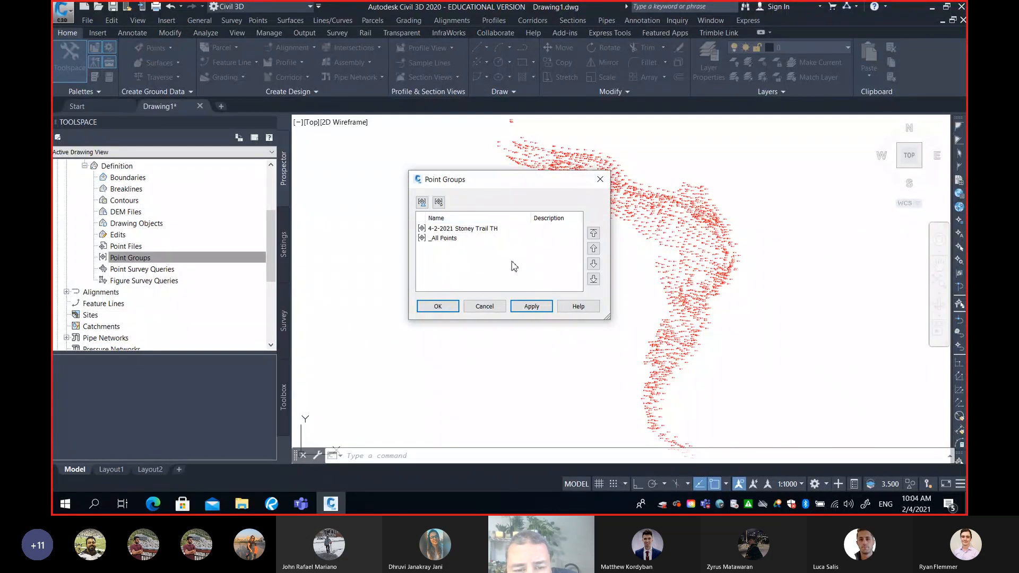
{"action": "left_click", "coordinate": [467, 232]}
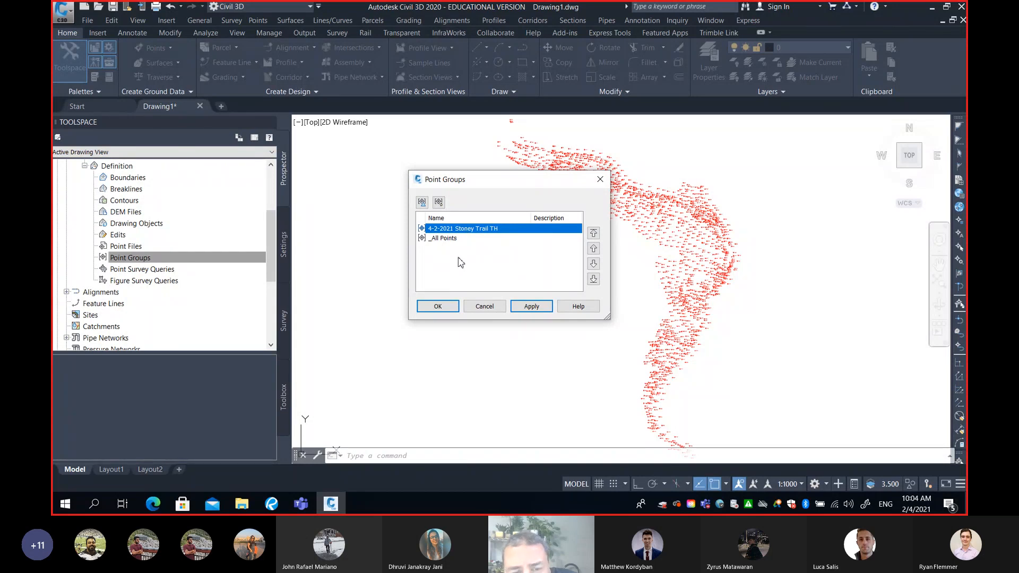
{"action": "left_click", "coordinate": [453, 240]}
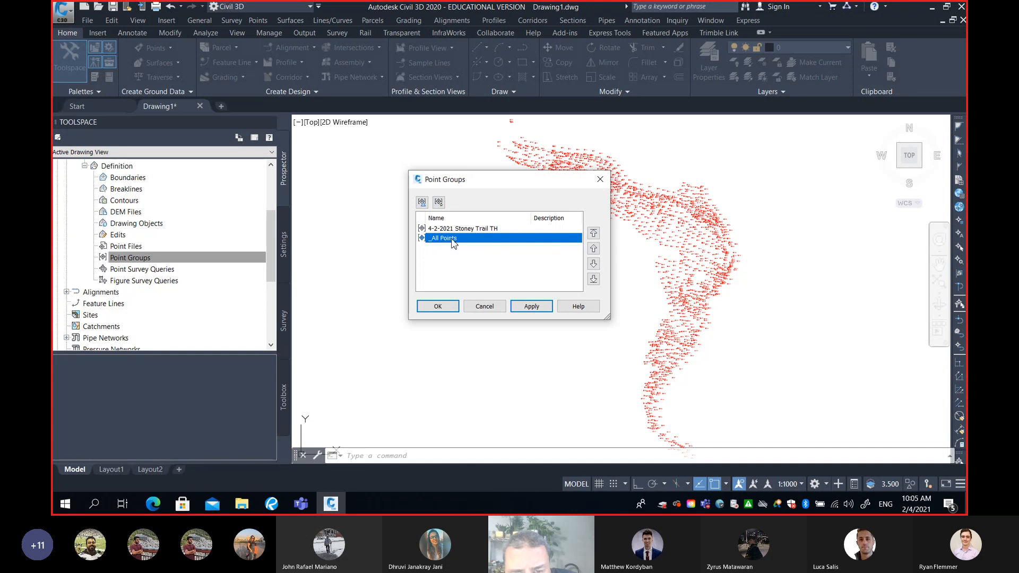
{"action": "left_click", "coordinate": [464, 229]}
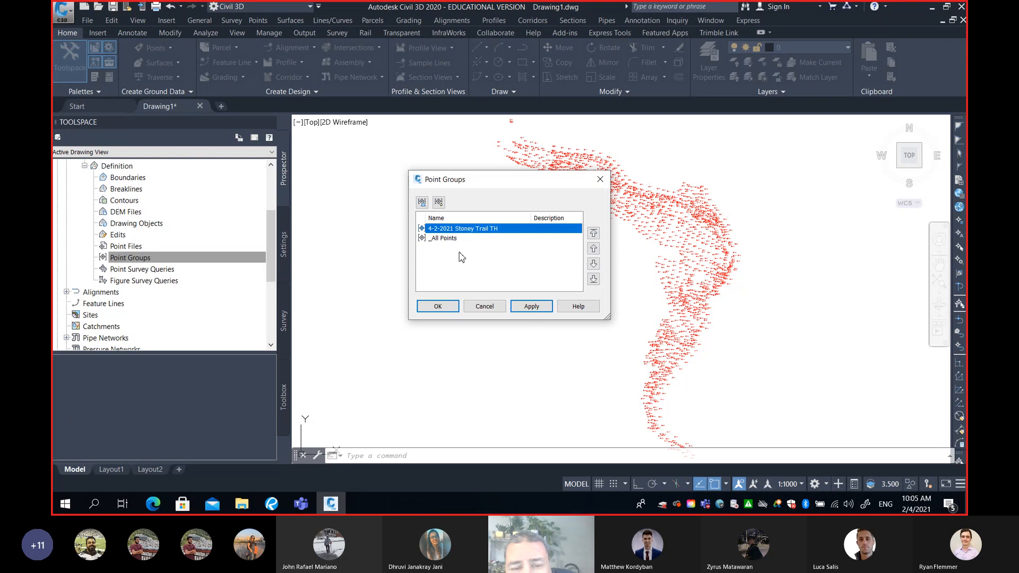
{"action": "left_click", "coordinate": [443, 239]}
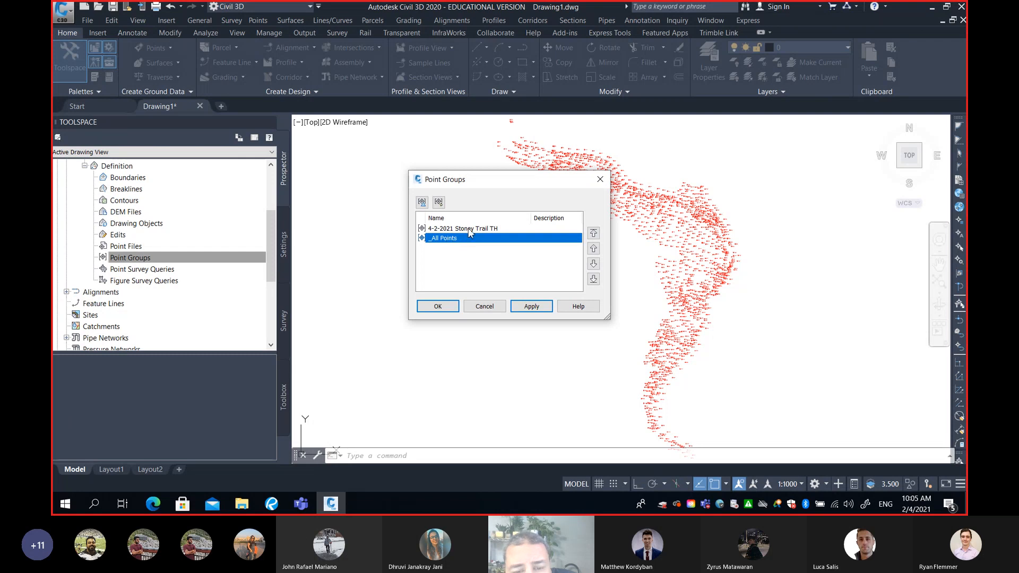
{"action": "left_click", "coordinate": [468, 230]}
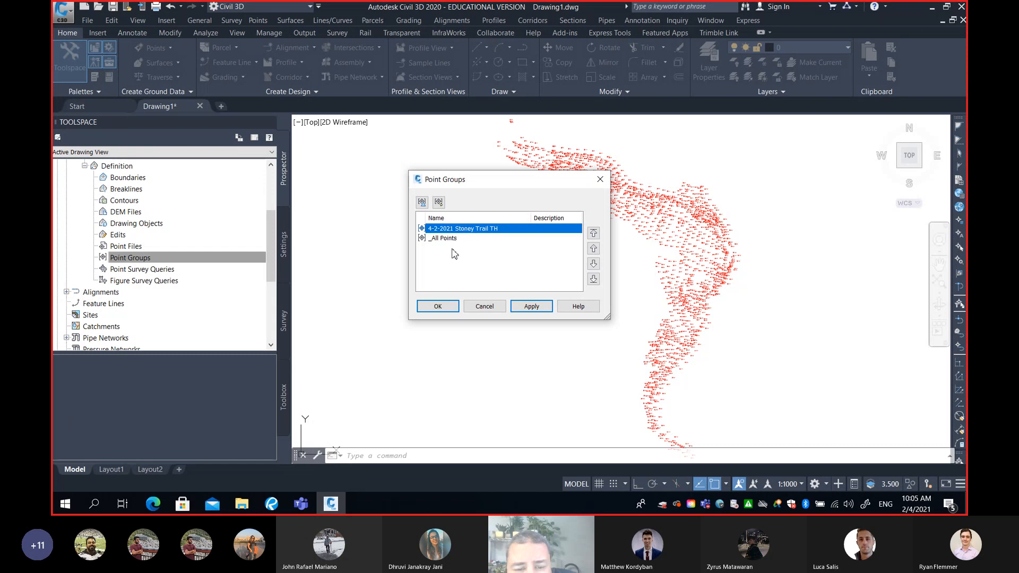
{"action": "left_click", "coordinate": [446, 306]}
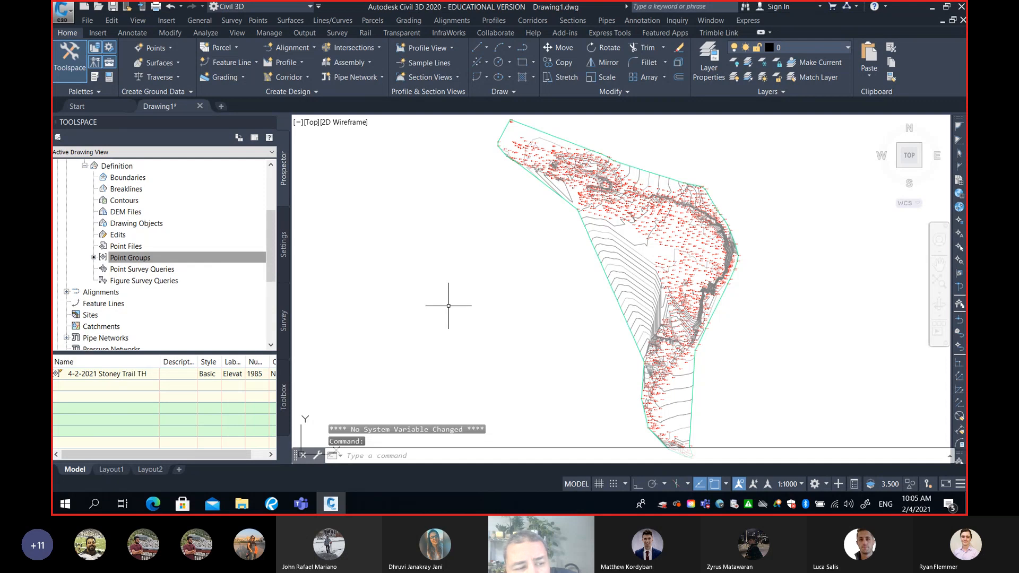
Review the boundaries, breaklines and point groups entries of the EG definition and examine the generated contours around the area without survey points
{"action": "left_click", "coordinate": [102, 257]}
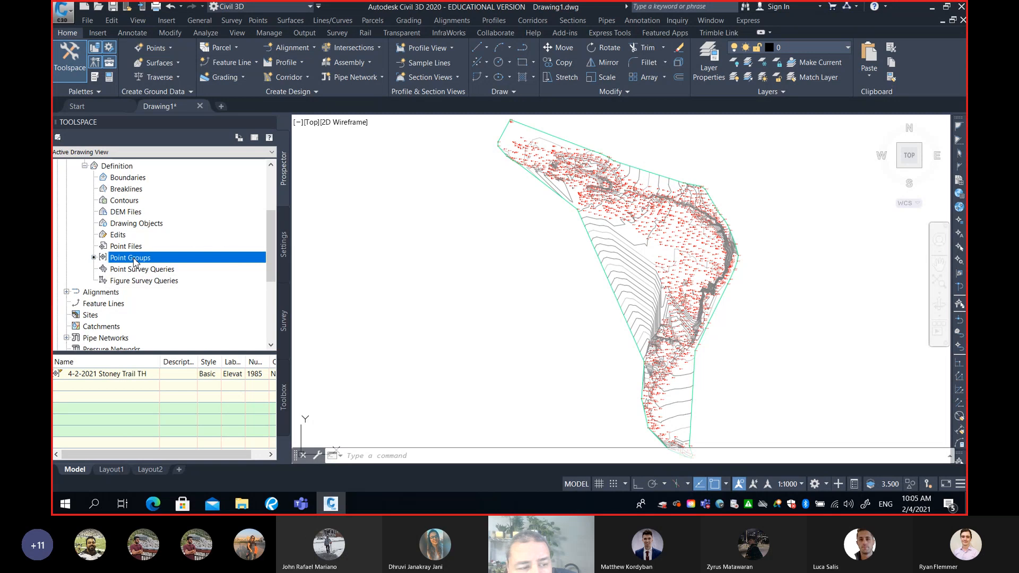
{"action": "left_click", "coordinate": [133, 181]}
{"action": "left_click", "coordinate": [137, 191]}
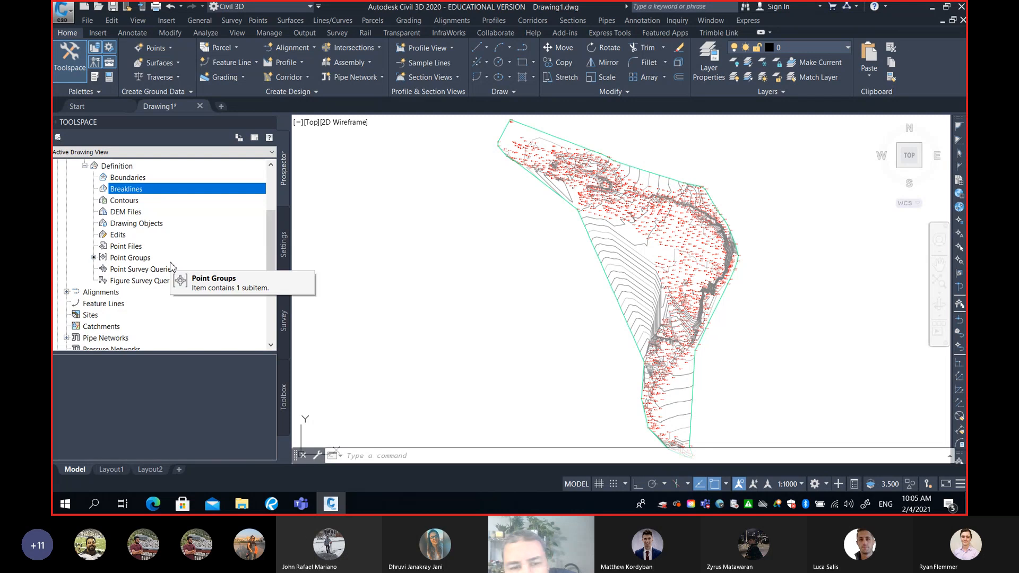
{"action": "left_click", "coordinate": [137, 259]}
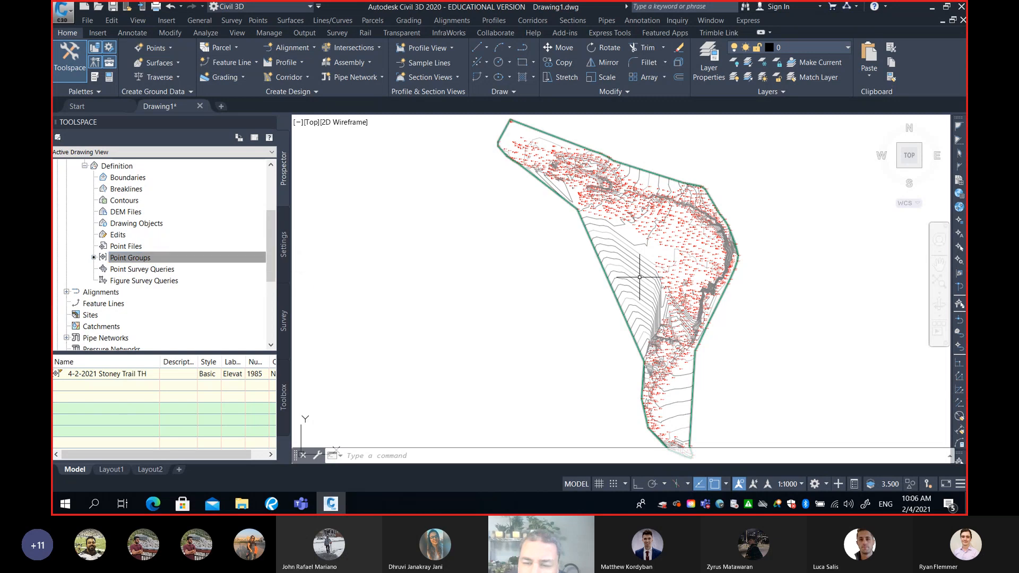
{"action": "middle_click_drag", "start_coordinate": [658, 255], "coordinate": [615, 289]}
{"action": "scroll", "coordinate": [602, 287], "scroll_direction": "up", "scroll_amount": 4}
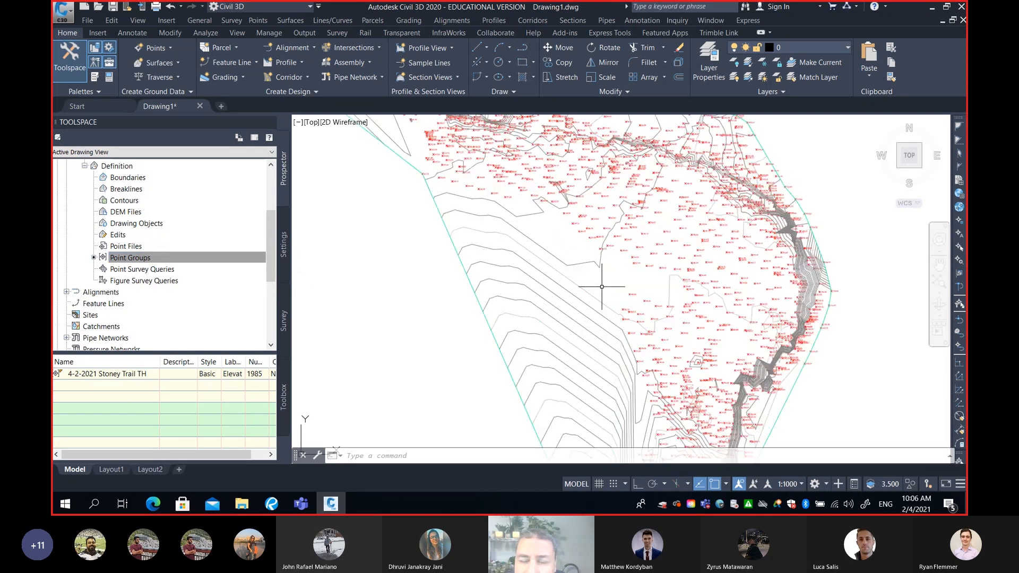
Open the surface properties of the EG surface
{"action": "mouse_move", "coordinate": [598, 279]}
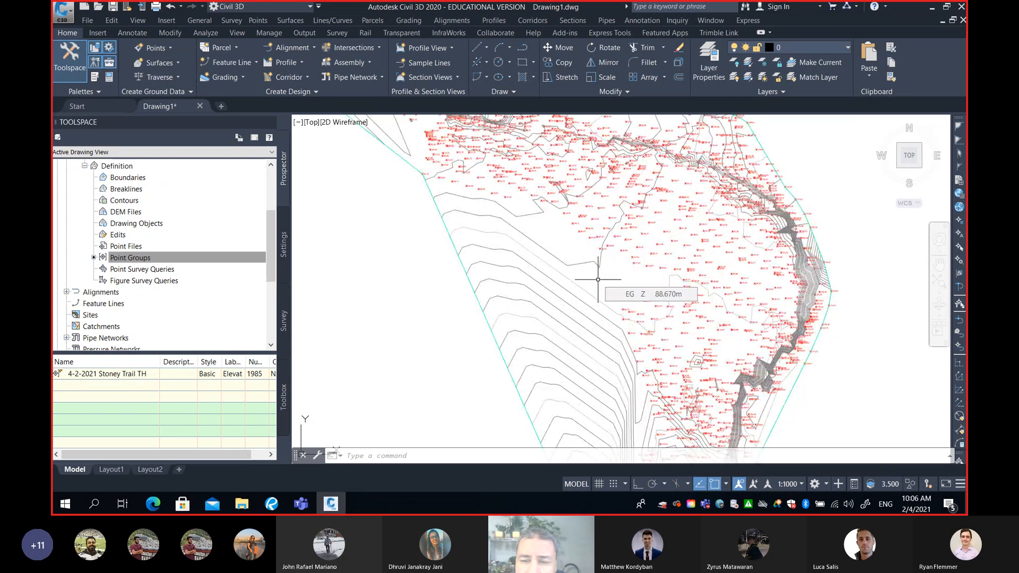
{"action": "scroll", "coordinate": [547, 246], "scroll_direction": "up", "scroll_amount": 2}
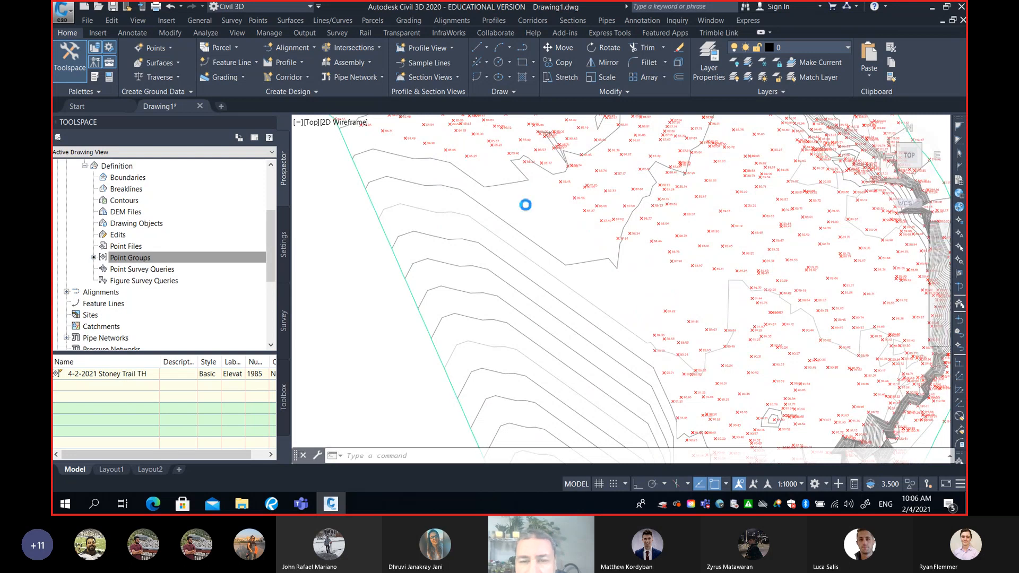
{"action": "scroll", "coordinate": [523, 205], "scroll_direction": "down", "scroll_amount": 6}
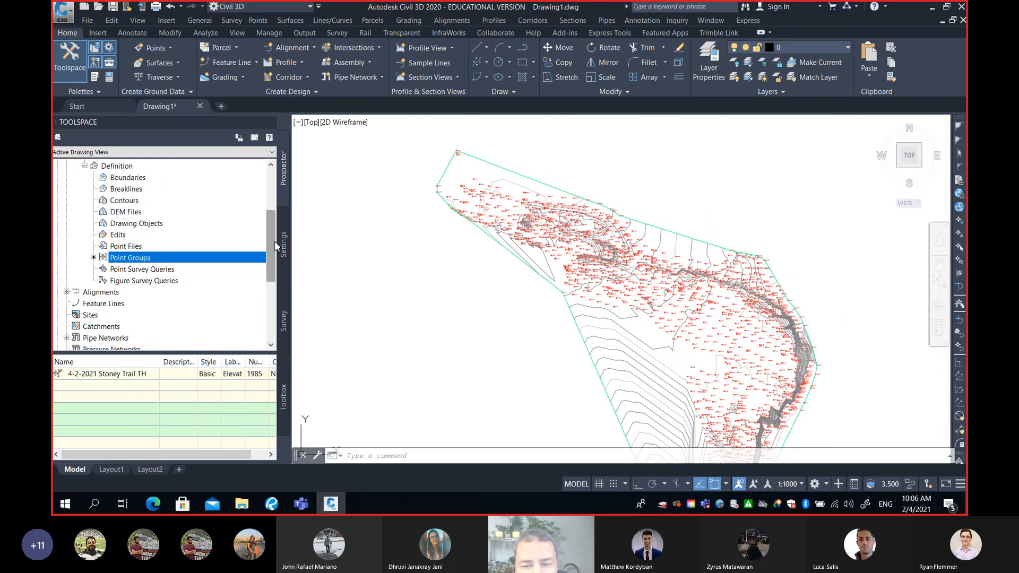
{"action": "left_click_drag", "start_coordinate": [272, 237], "coordinate": [271, 211]}
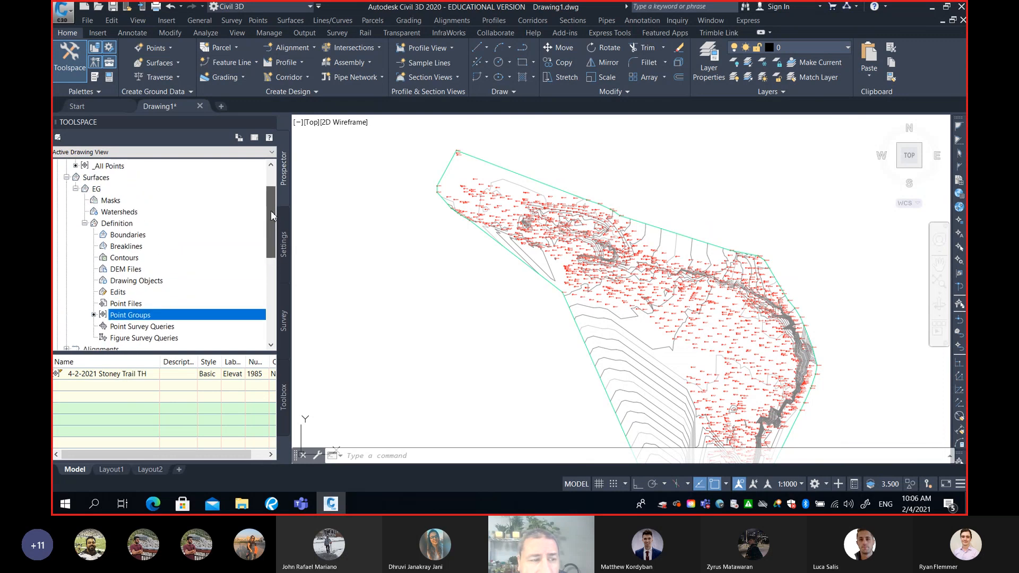
{"action": "left_click", "coordinate": [97, 189]}
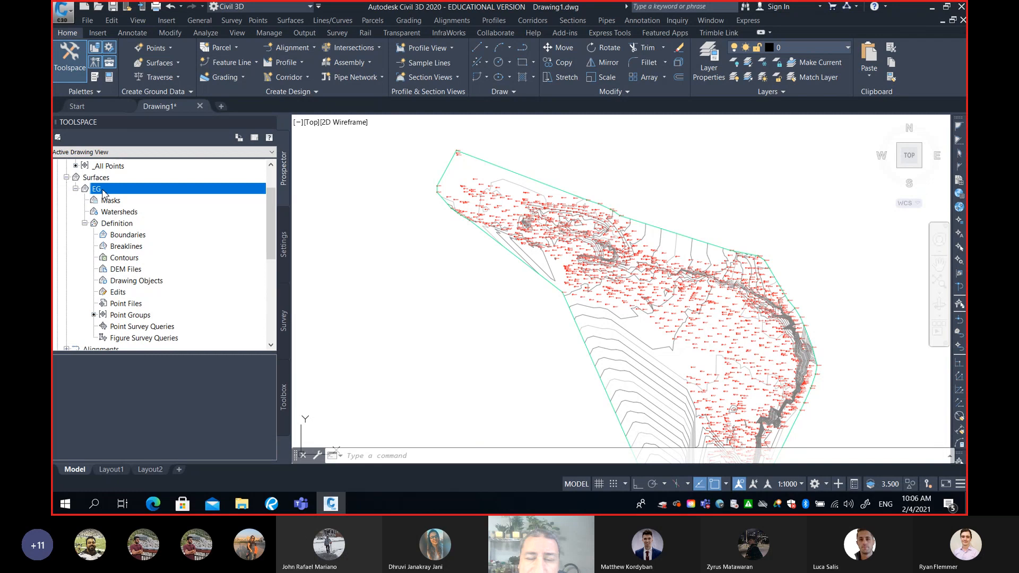
{"action": "scroll", "coordinate": [128, 223], "scroll_direction": "up", "scroll_amount": 1}
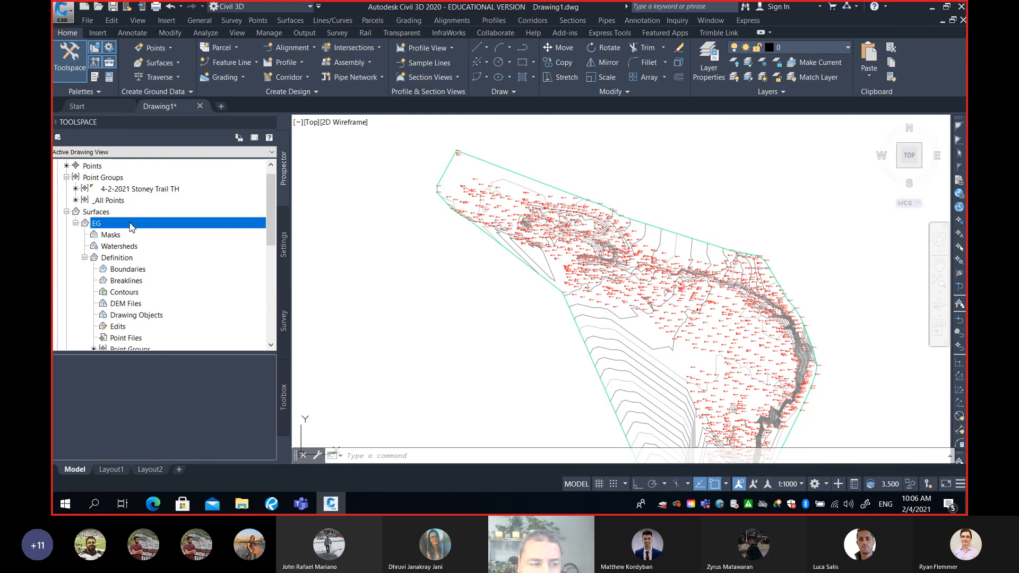
{"action": "right_click", "coordinate": [132, 226]}
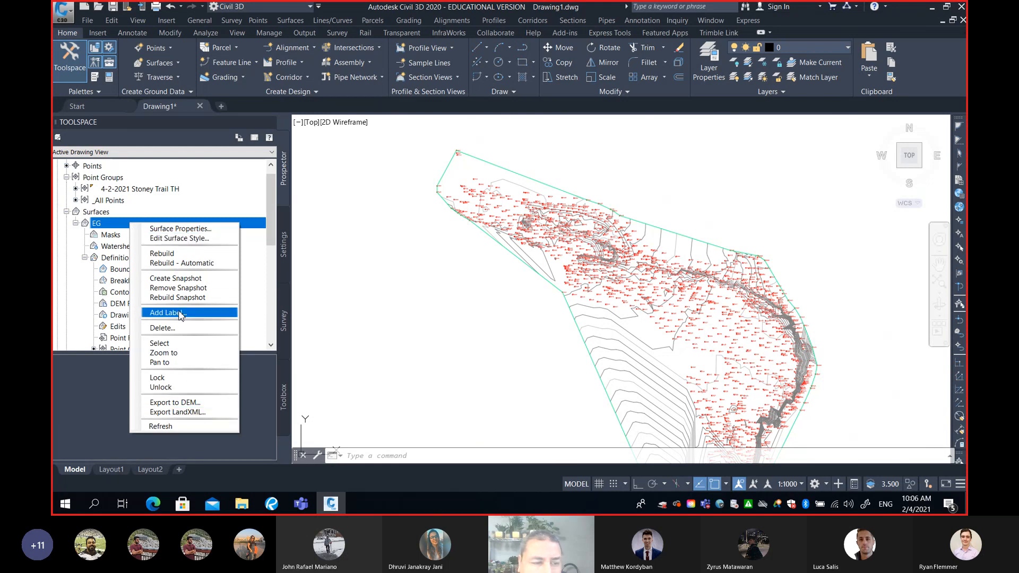
{"action": "left_click", "coordinate": [191, 229]}
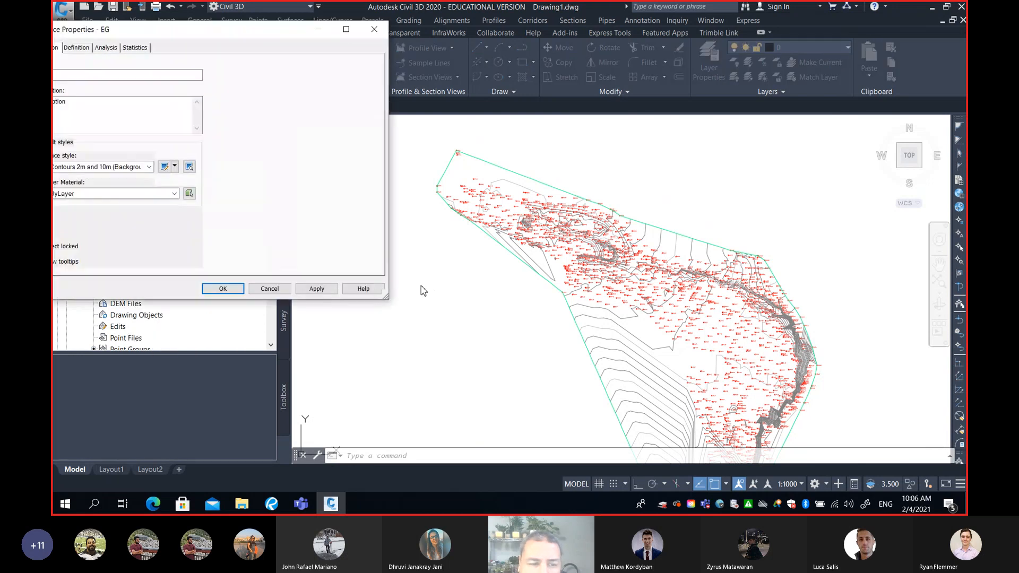
{"action": "left_click_drag", "start_coordinate": [236, 36], "coordinate": [310, 114]}
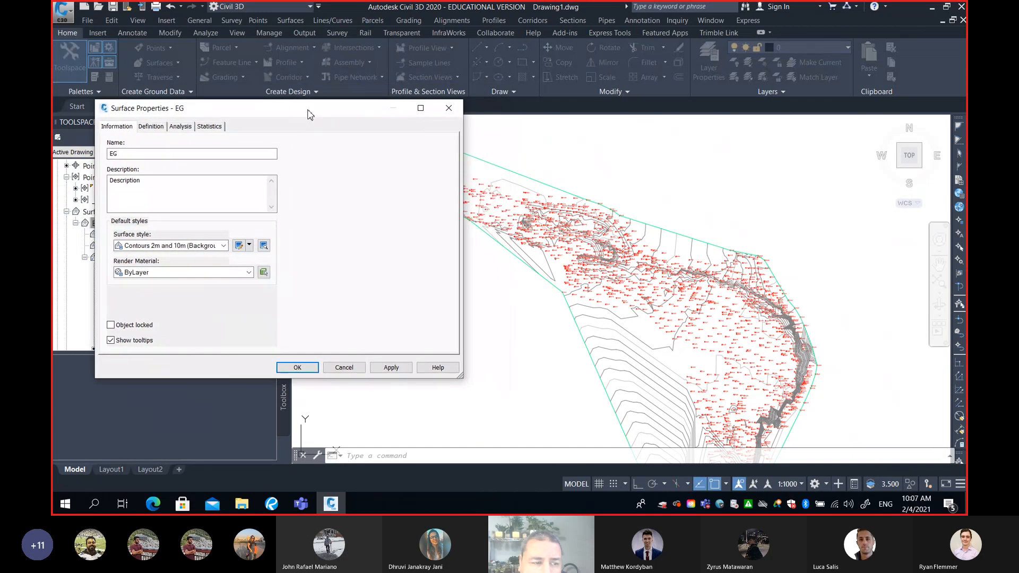
Set the EG surface style to Contours 1m and 5m (Background)
{"action": "left_click", "coordinate": [155, 153]}
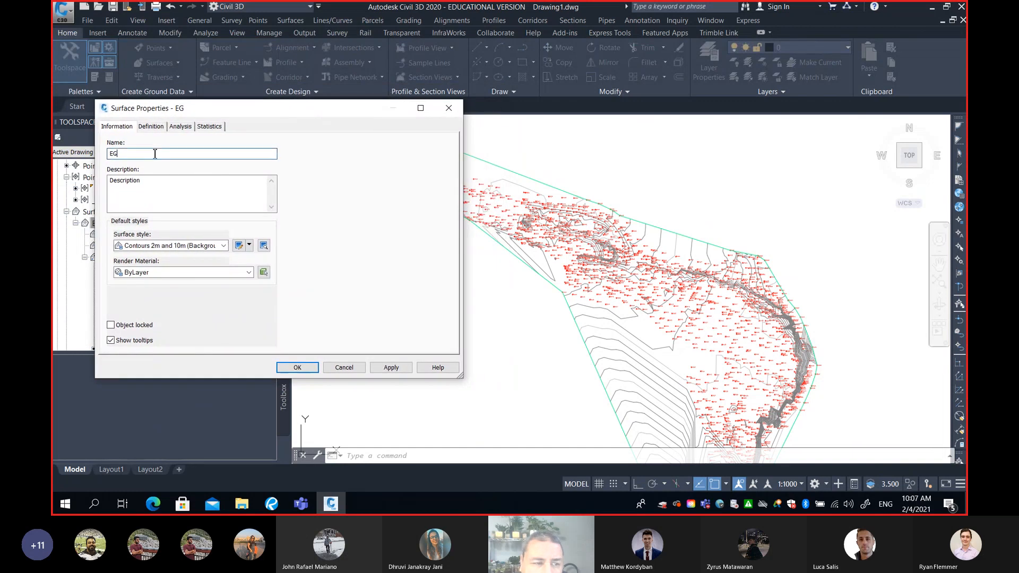
{"action": "left_click", "coordinate": [166, 189]}
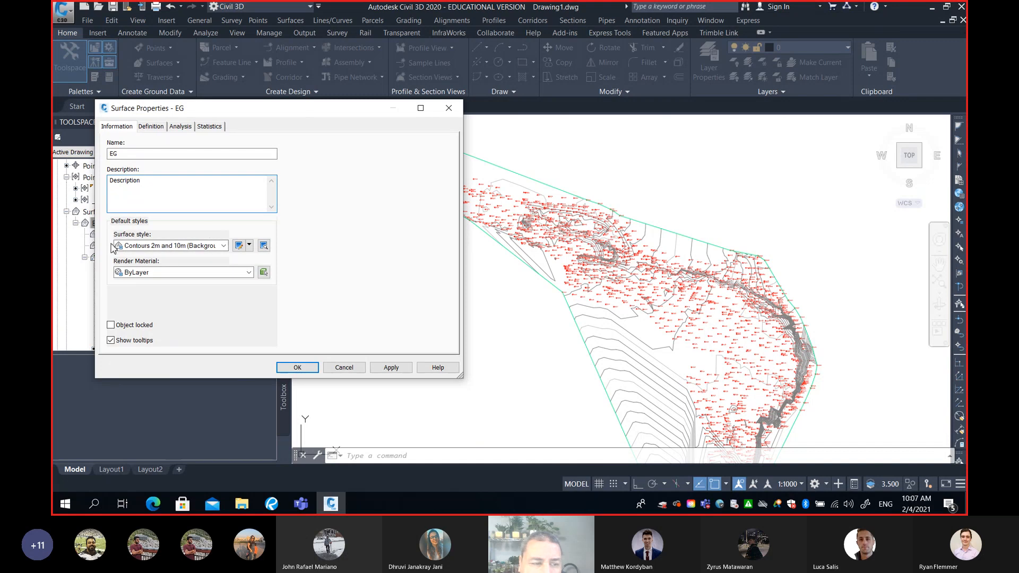
{"action": "left_click", "coordinate": [223, 246]}
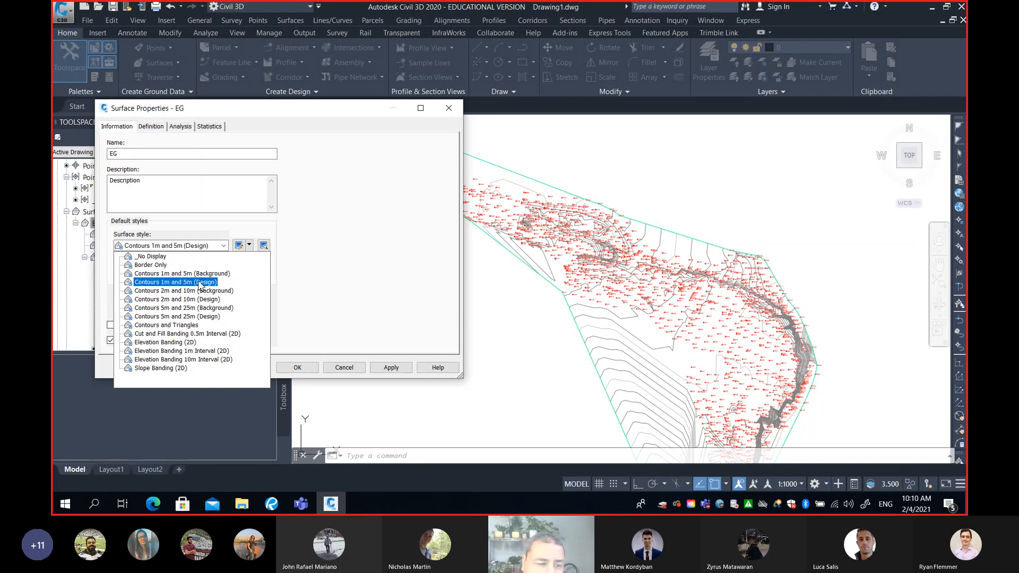
{"action": "left_click", "coordinate": [196, 275]}
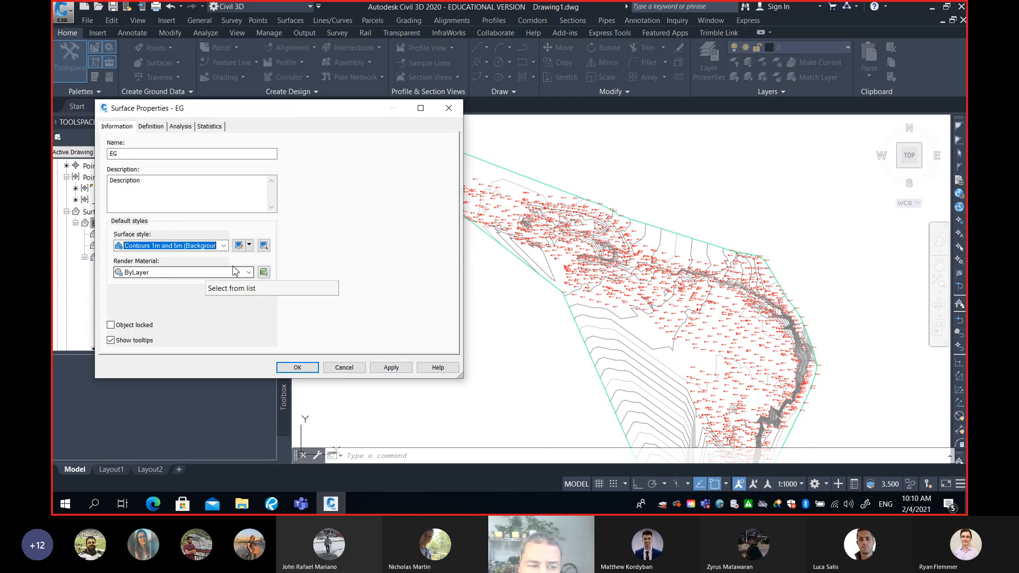
Copy the current surface style and name the copy Contours 0.5m and 2.5m (Blue-Green) Smooth
{"action": "left_click", "coordinate": [249, 245]}
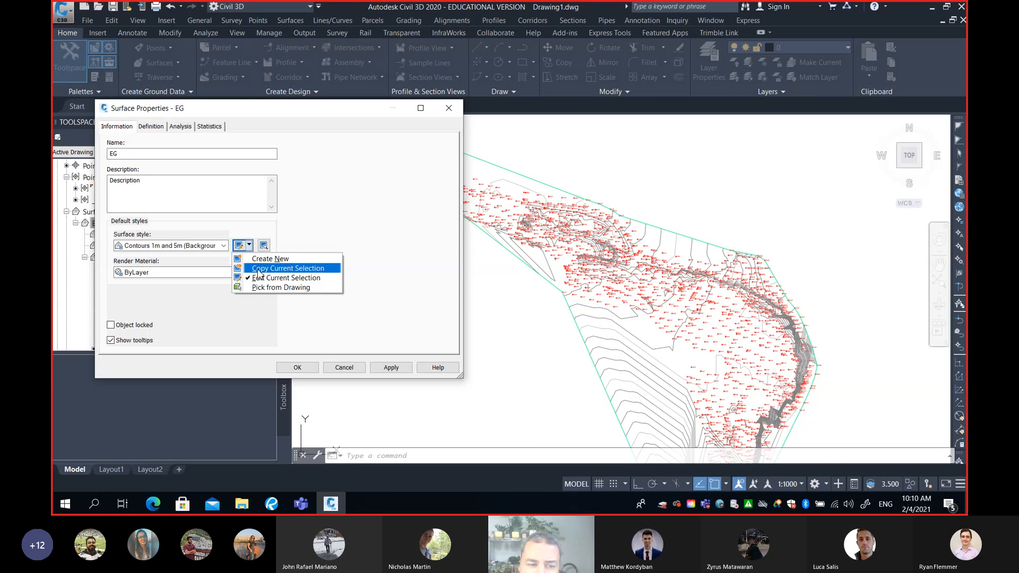
{"action": "left_click", "coordinate": [259, 269]}
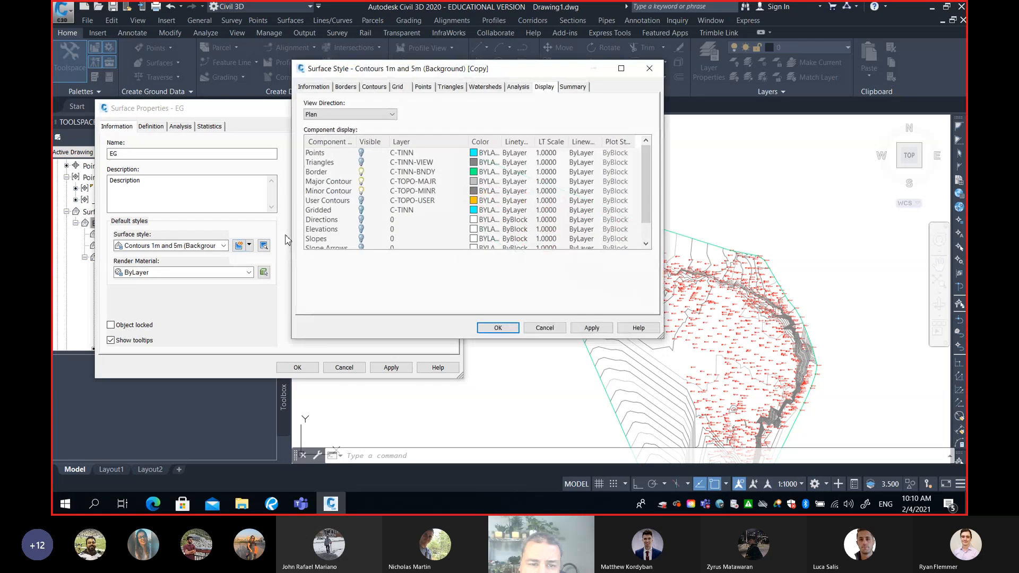
{"action": "left_click", "coordinate": [314, 88]}
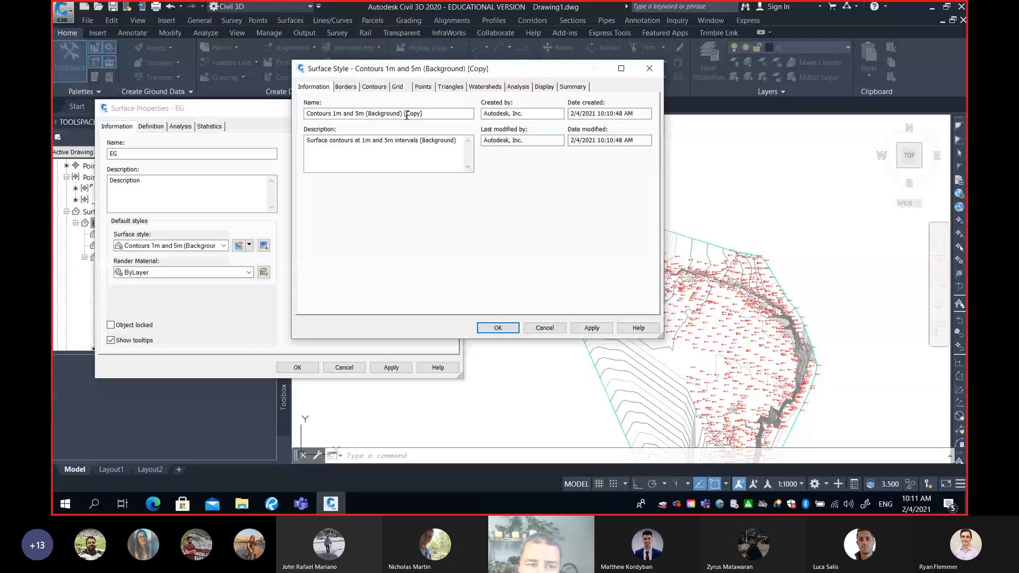
{"action": "left_click", "coordinate": [335, 114]}
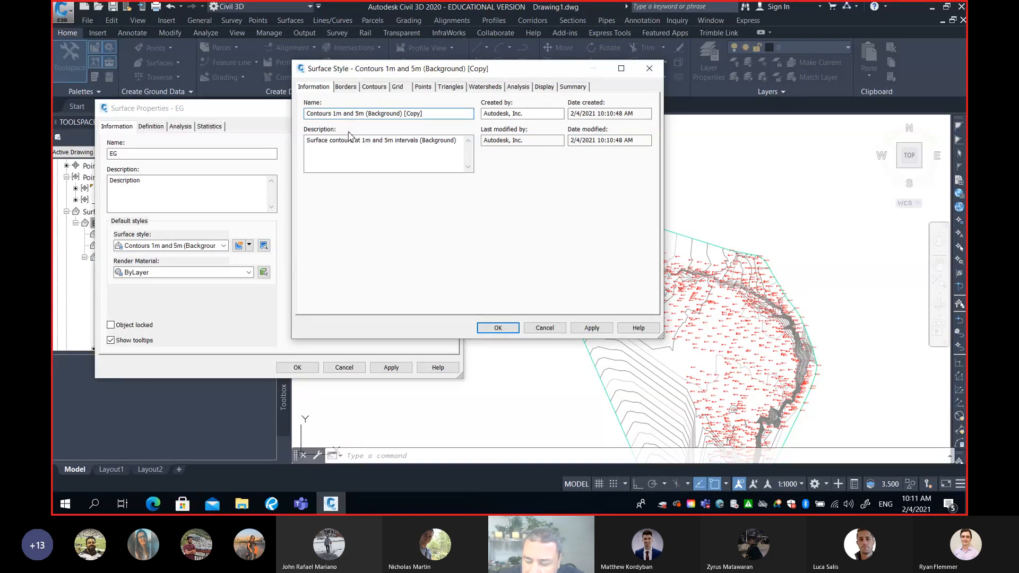
{"action": "type", "text": "0.5"}
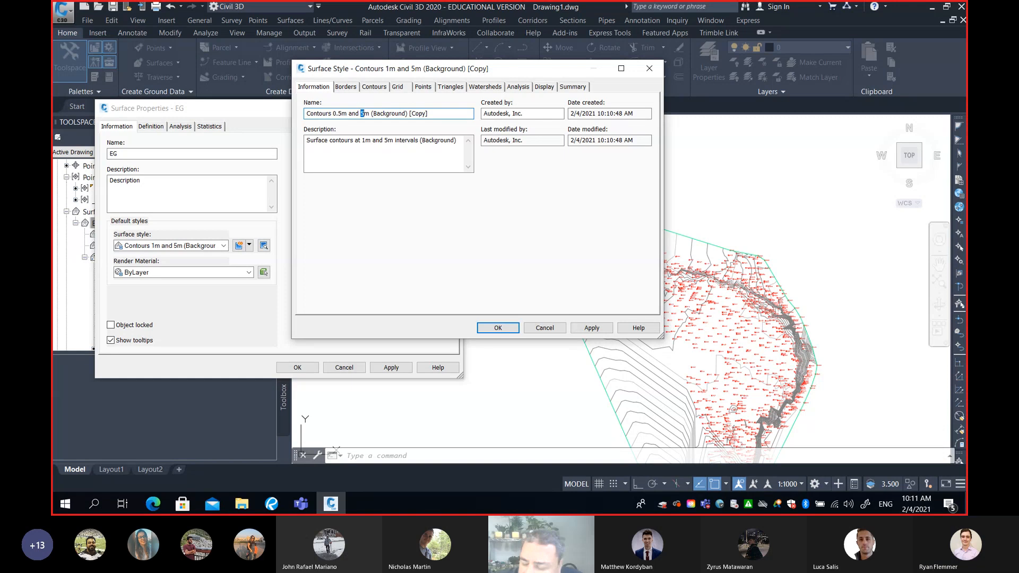
{"action": "type", "text": ".5"}
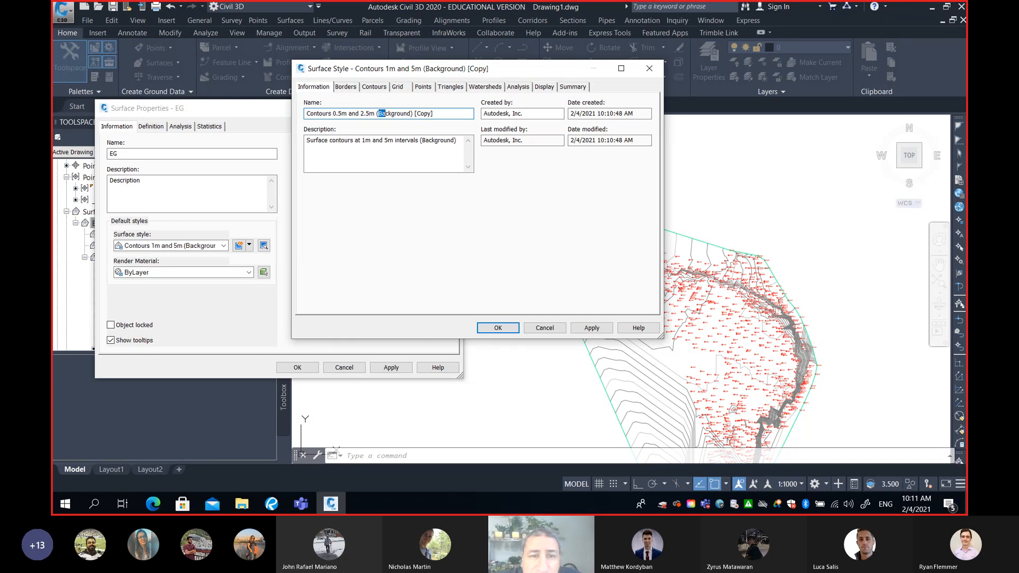
{"action": "left_click_drag", "start_coordinate": [404, 113], "coordinate": [411, 113]}
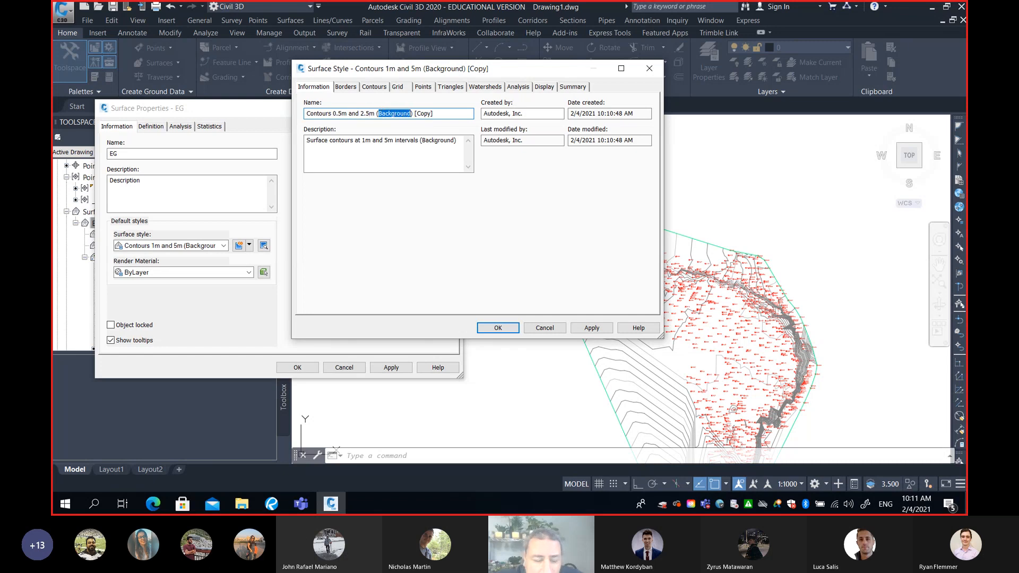
{"action": "type", "text": "Blue-G"}
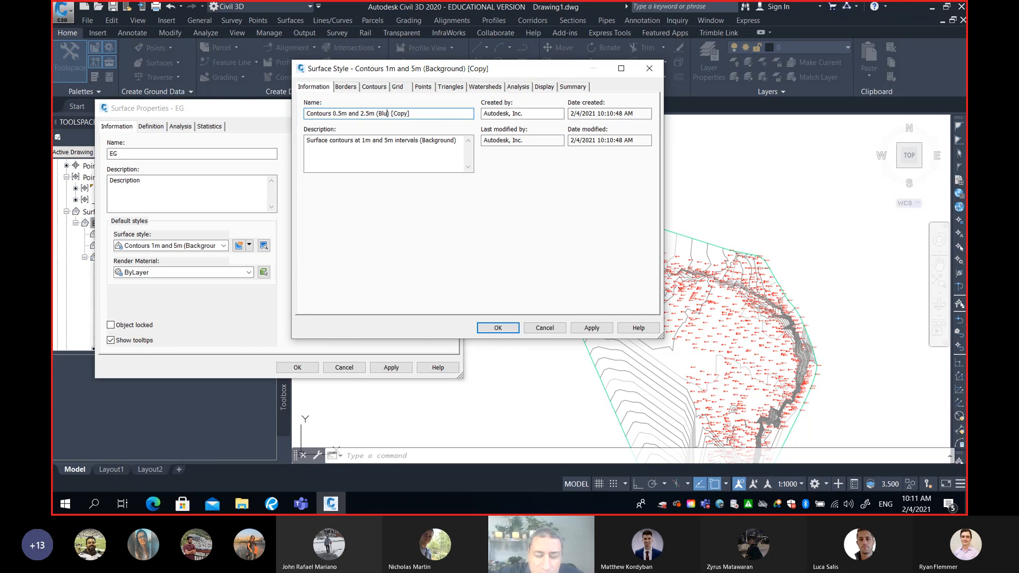
{"action": "type", "text": "reen"}
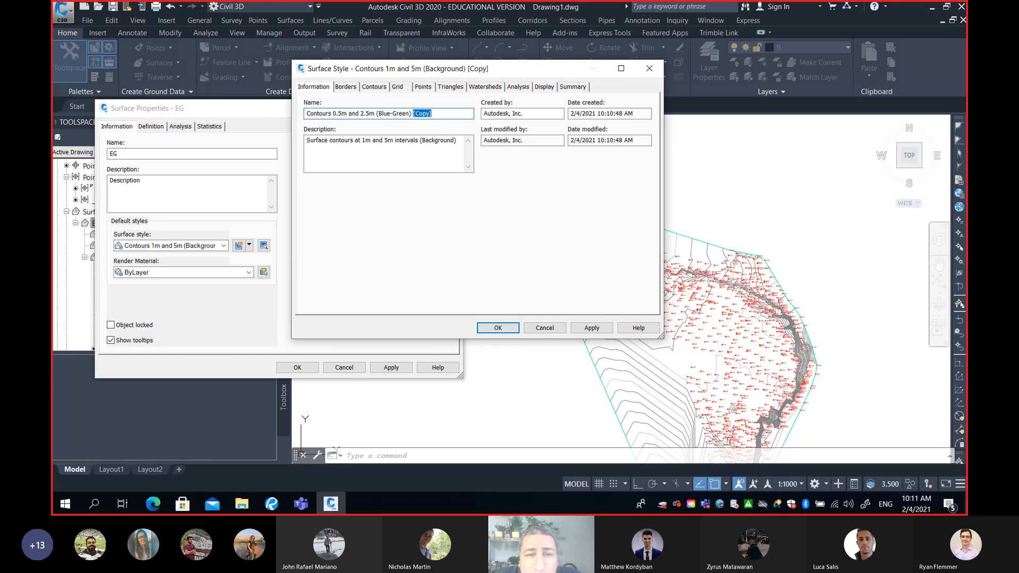
{"action": "key", "text": "Delete"}
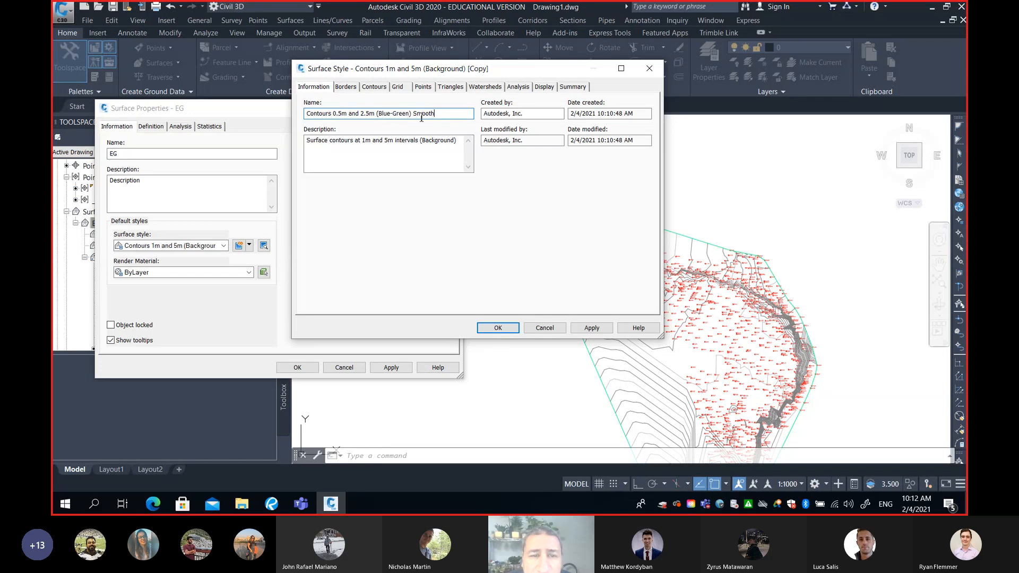
Look through the copied style's border, contour and grid settings and its component display list
{"action": "left_click", "coordinate": [346, 88]}
{"action": "left_click", "coordinate": [374, 87]}
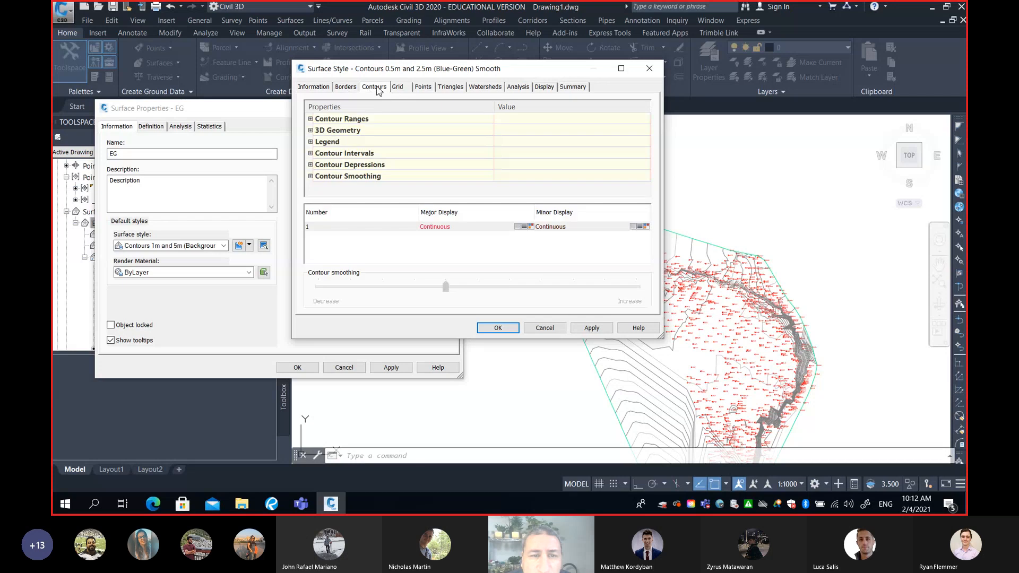
{"action": "left_click", "coordinate": [397, 87]}
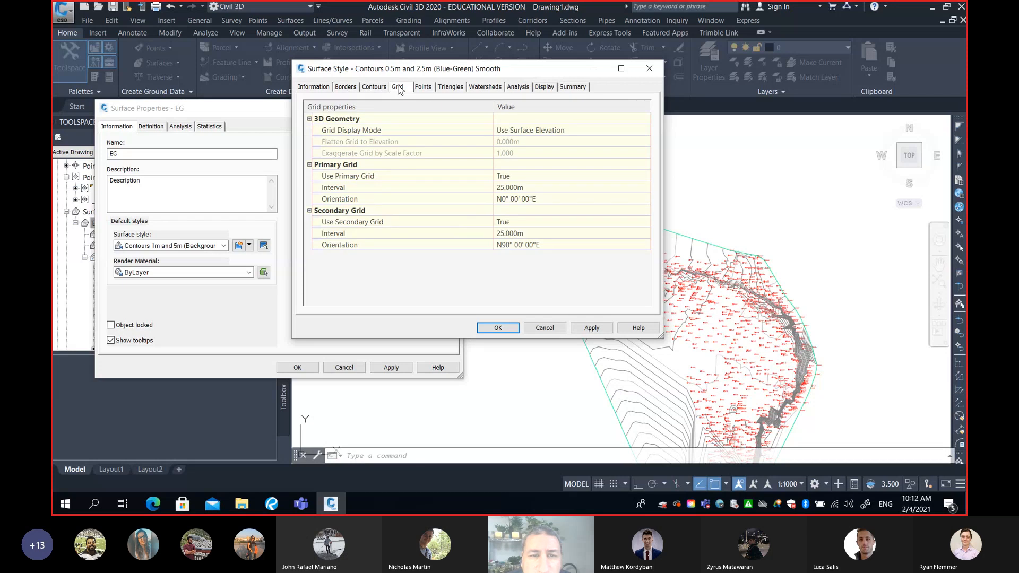
{"action": "left_click", "coordinate": [547, 88]}
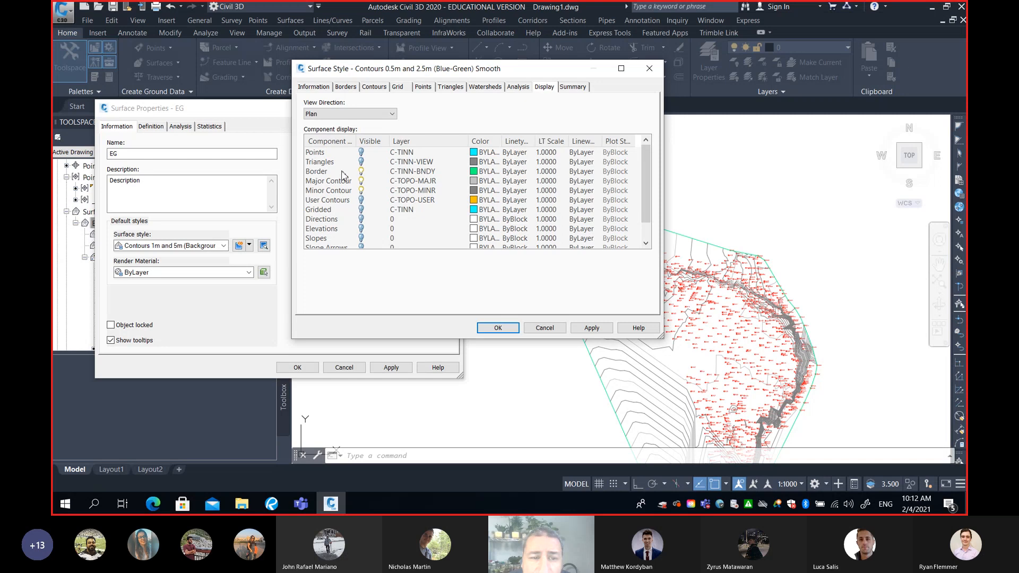
Try displaying triangles instead of the major and minor contours in plan view, and restore the original component visibility
{"action": "left_click", "coordinate": [361, 181]}
{"action": "left_click", "coordinate": [361, 190]}
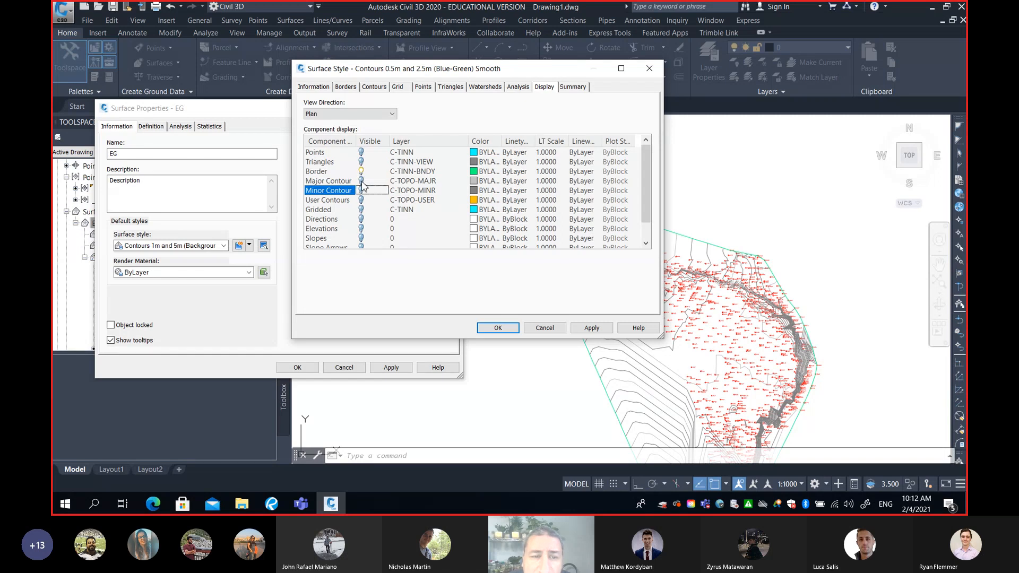
{"action": "left_click", "coordinate": [361, 162]}
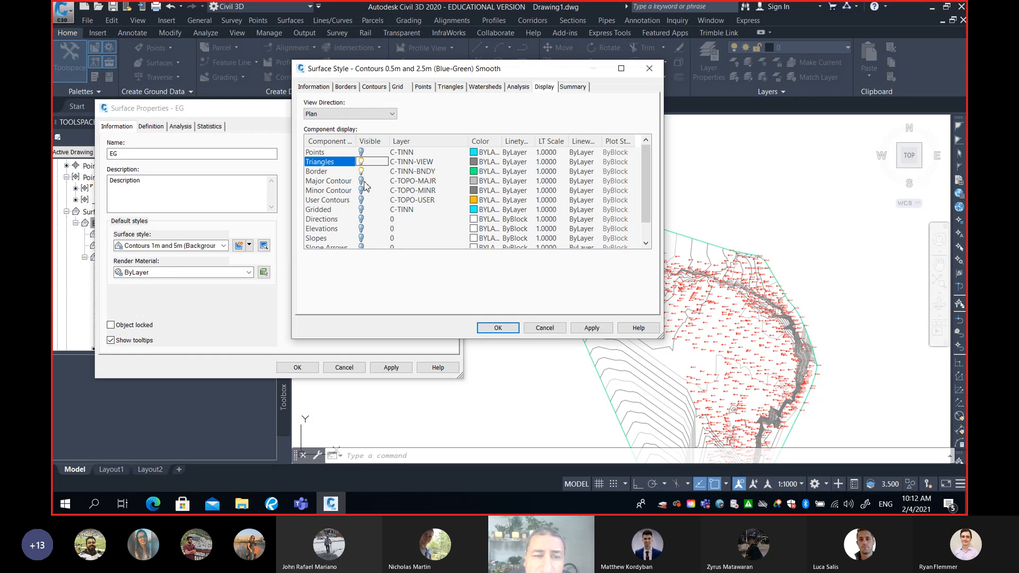
{"action": "left_click", "coordinate": [321, 172]}
{"action": "left_click", "coordinate": [327, 164]}
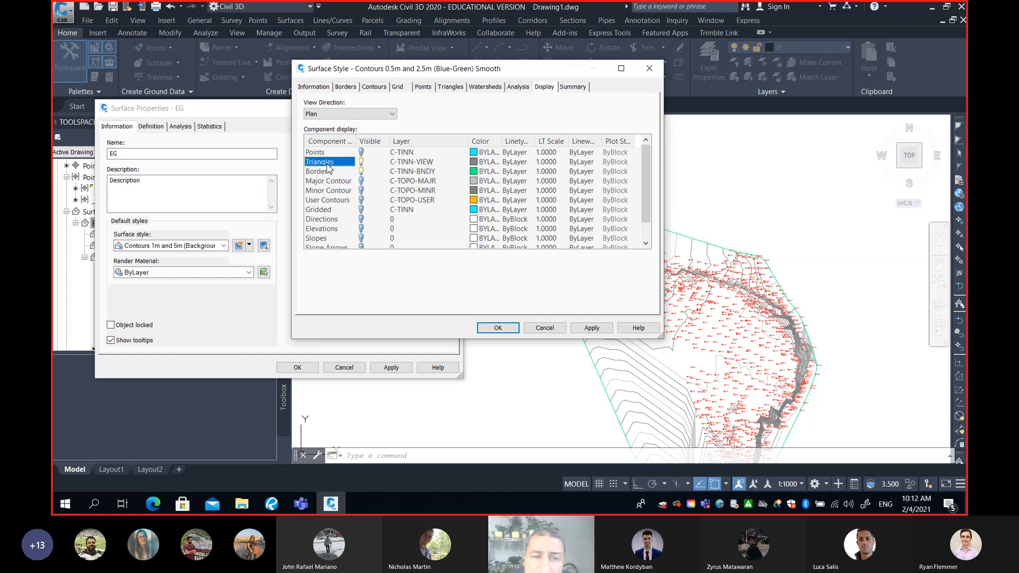
{"action": "left_click", "coordinate": [361, 163]}
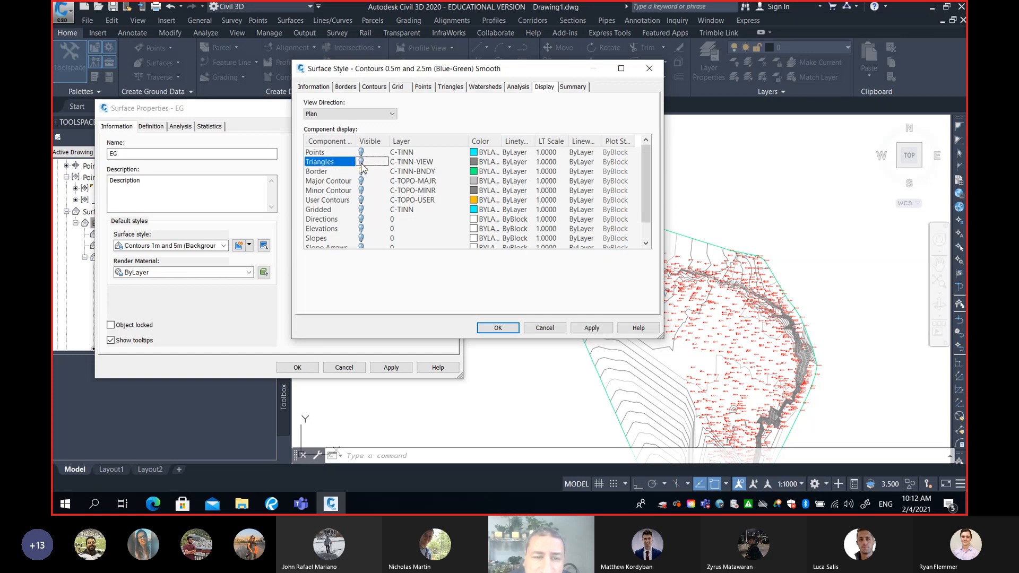
{"action": "left_click", "coordinate": [361, 182]}
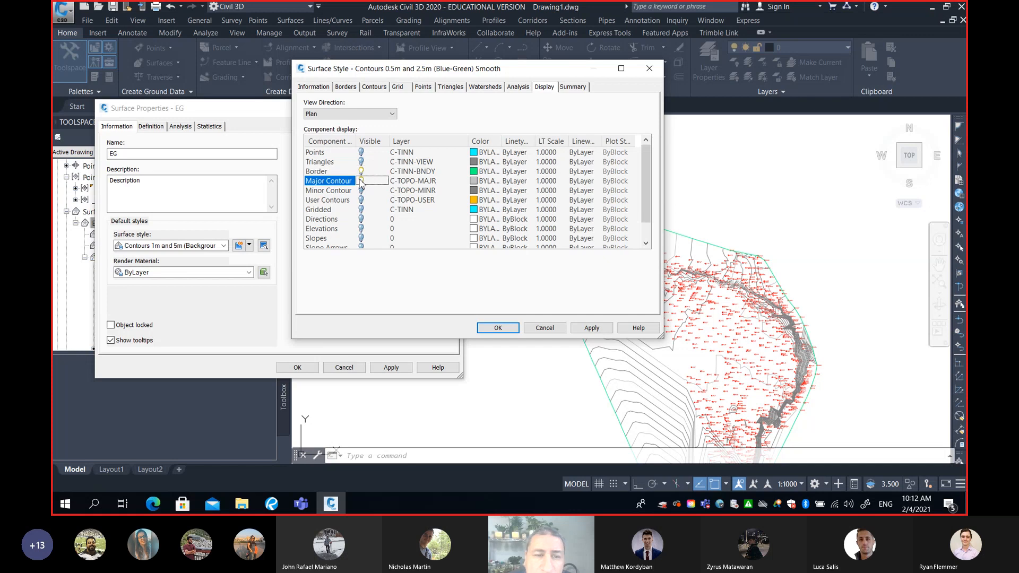
{"action": "left_click", "coordinate": [362, 191]}
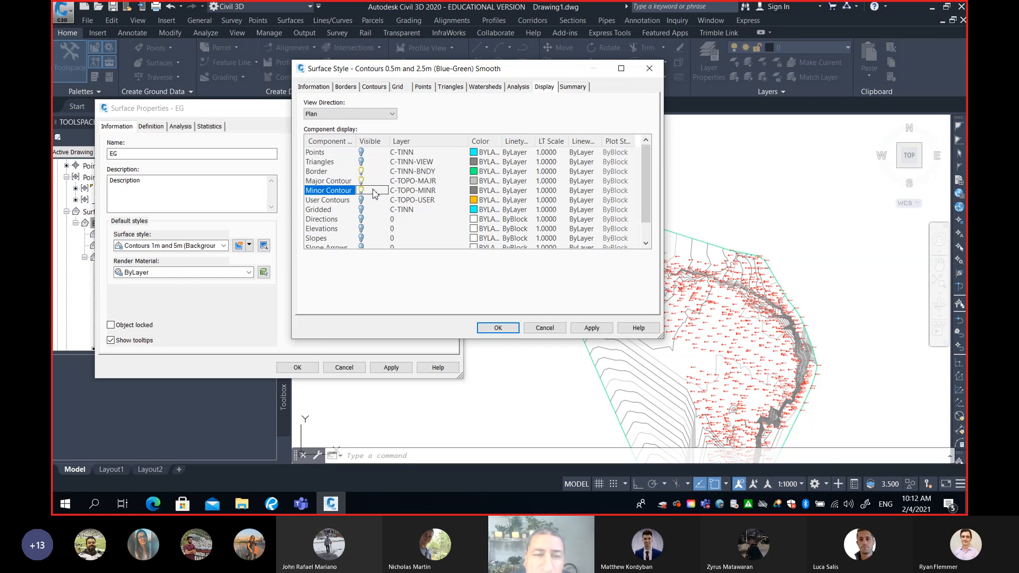
{"action": "left_click", "coordinate": [361, 190]}
Set the major contour's display color to blue
{"action": "left_click", "coordinate": [474, 181]}
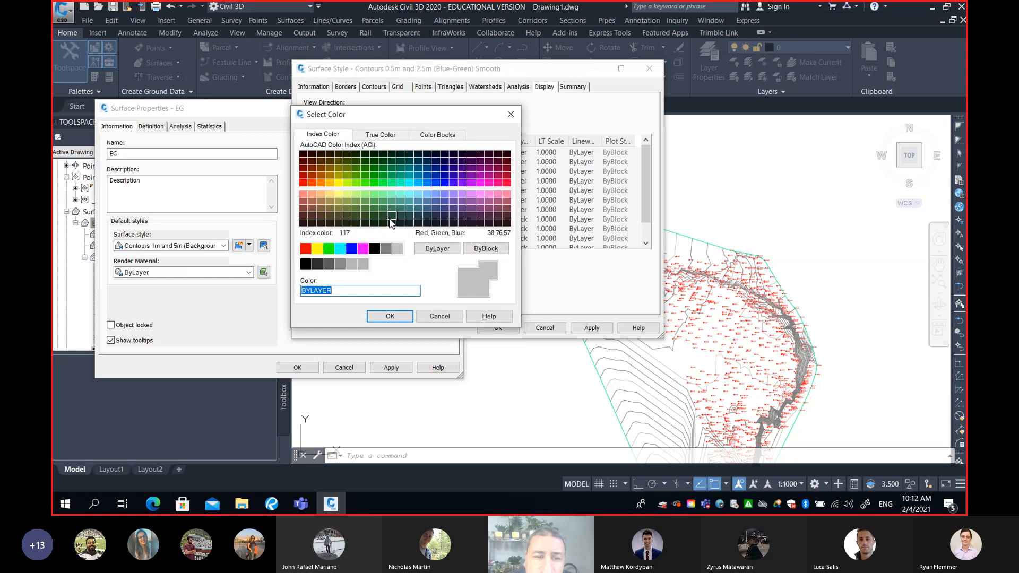
{"action": "left_click", "coordinate": [353, 249]}
{"action": "left_click", "coordinate": [383, 316]}
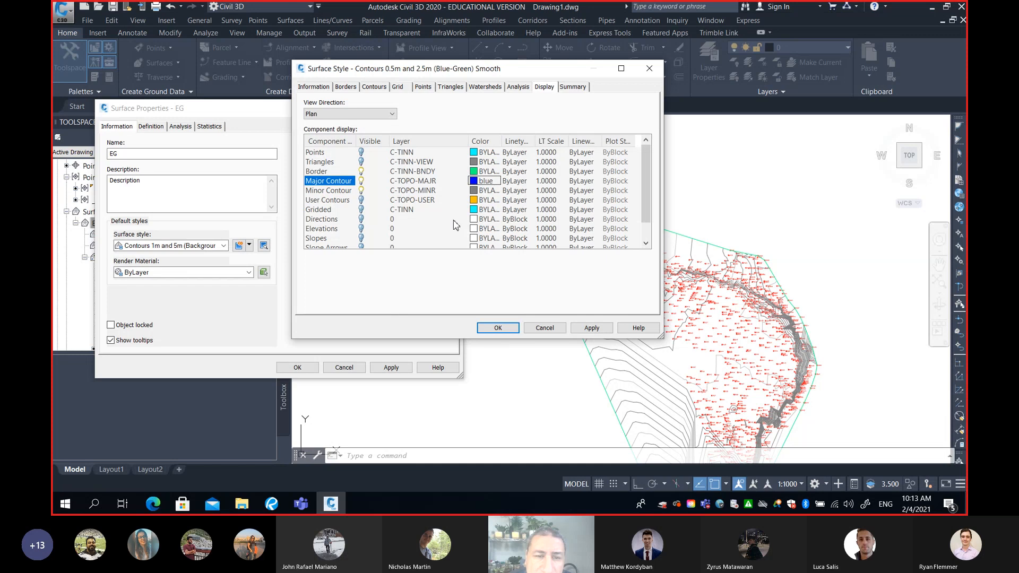
Set the minor contour's display color to green
{"action": "left_click", "coordinate": [332, 192]}
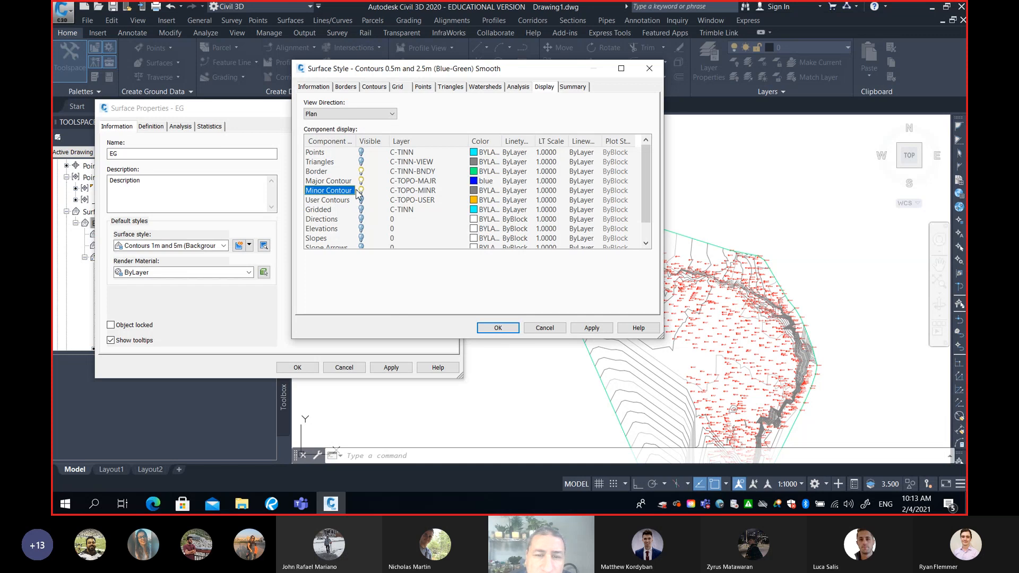
{"action": "left_click", "coordinate": [474, 191]}
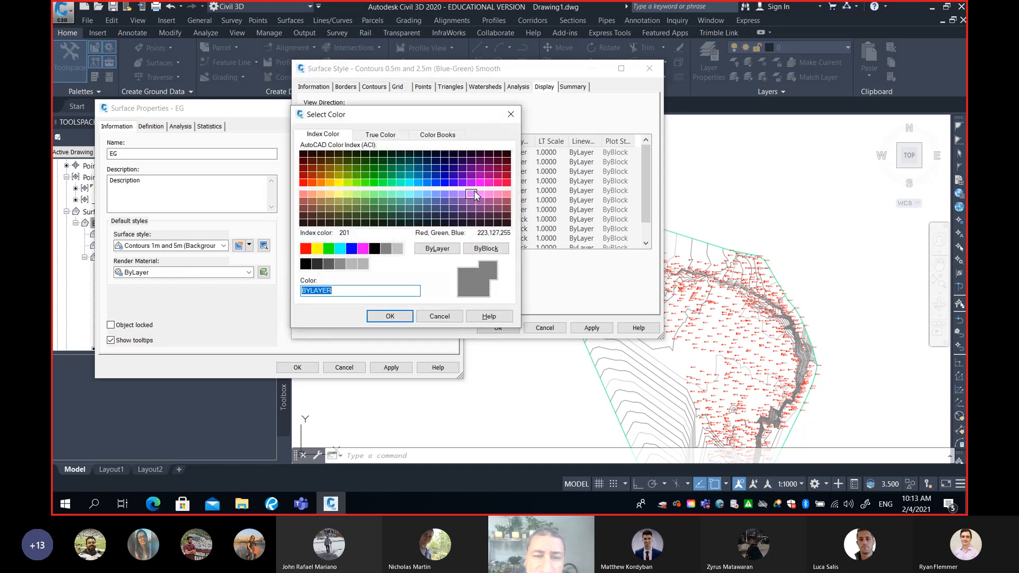
{"action": "left_click", "coordinate": [328, 249]}
{"action": "left_click", "coordinate": [389, 317]}
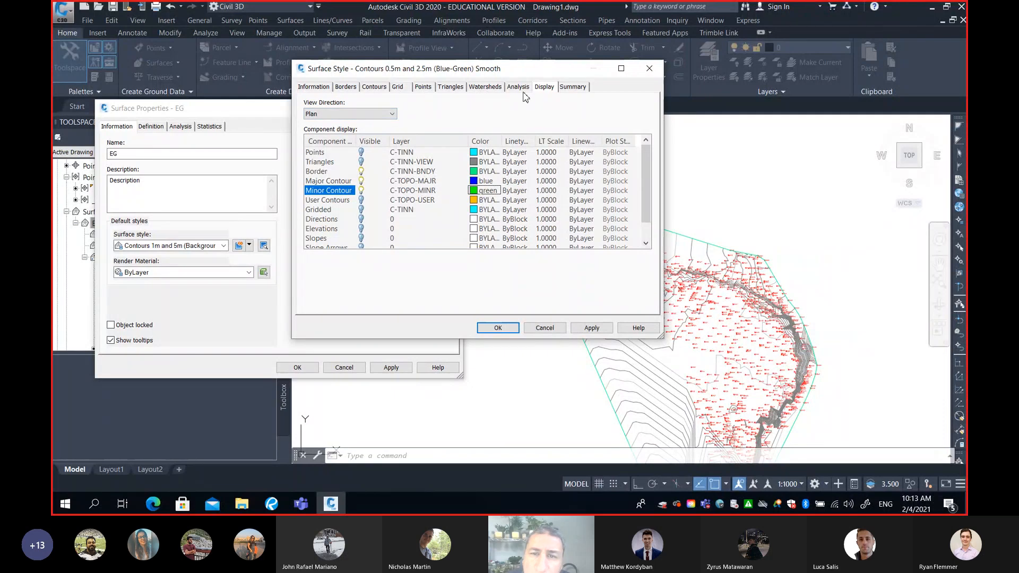
Set the style's contour intervals to 0.5 m minor and 2.5 m major
{"action": "left_click", "coordinate": [572, 88]}
{"action": "left_click", "coordinate": [520, 88]}
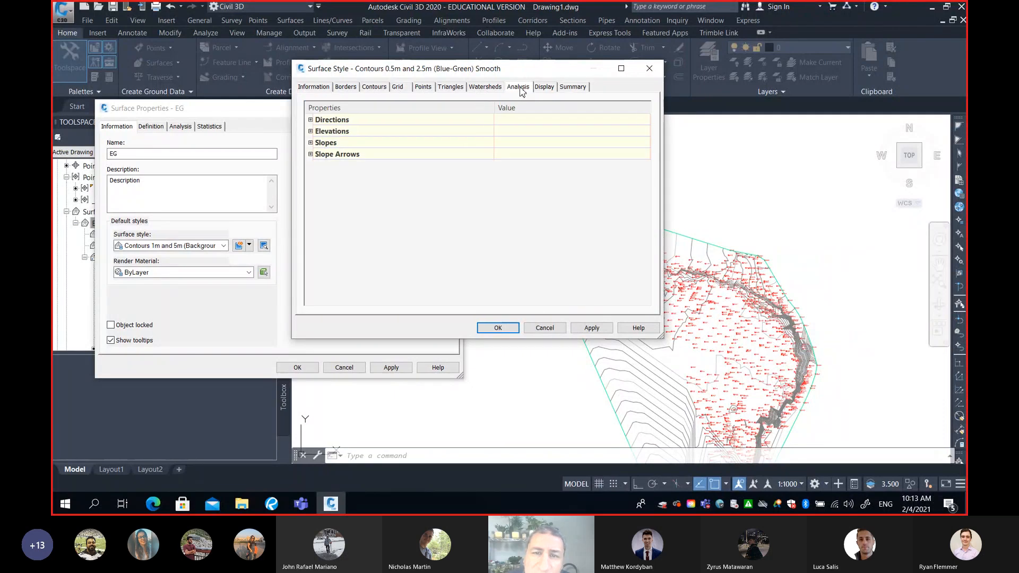
{"action": "left_click", "coordinate": [484, 87]}
{"action": "left_click", "coordinate": [451, 88]}
{"action": "left_click", "coordinate": [425, 87]}
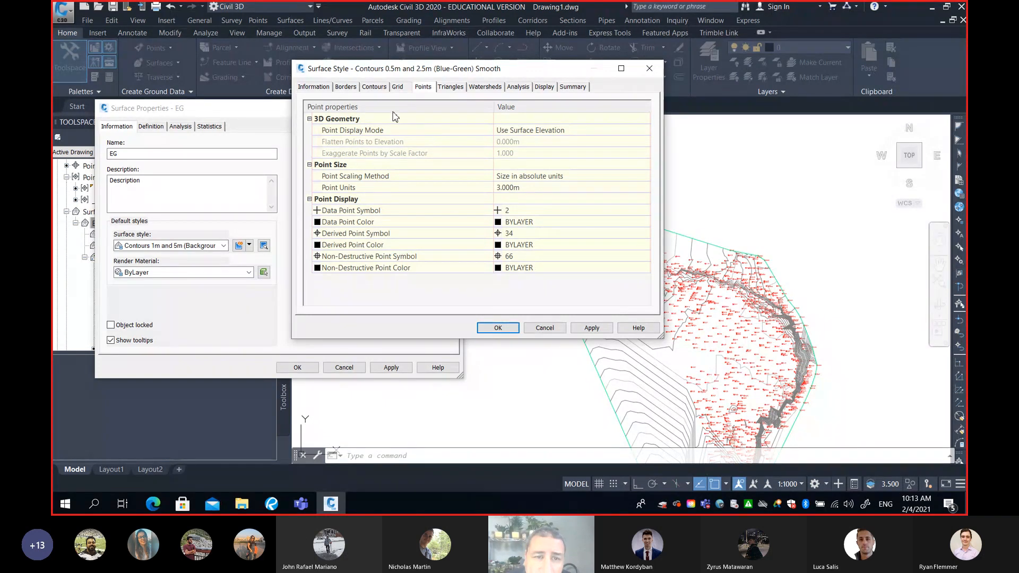
{"action": "left_click", "coordinate": [383, 90]}
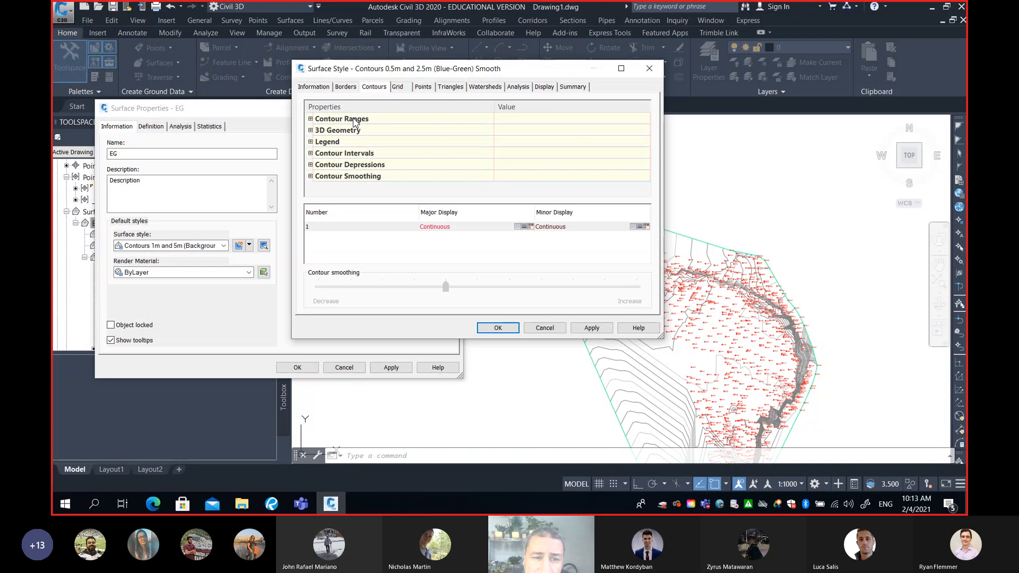
{"action": "left_click", "coordinate": [311, 154]}
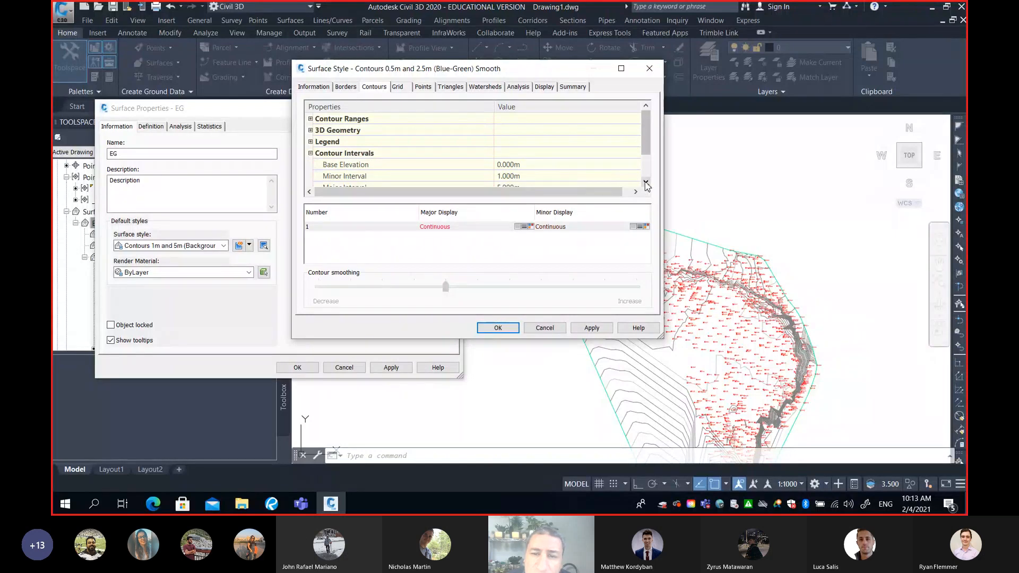
{"action": "scroll", "coordinate": [530, 160], "scroll_direction": "down", "scroll_amount": 2}
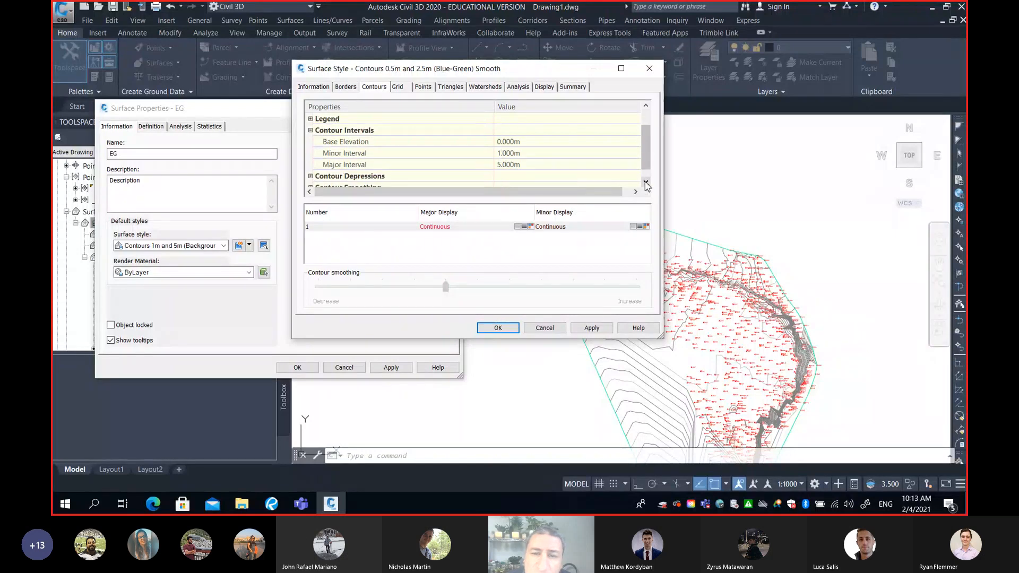
{"action": "left_click", "coordinate": [531, 154]}
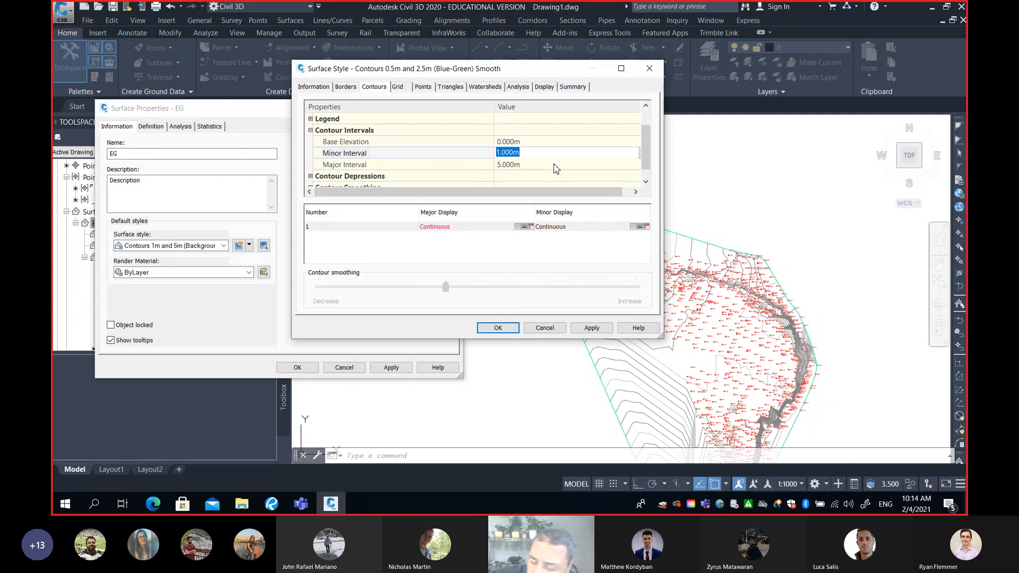
{"action": "type", "text": "0.5"}
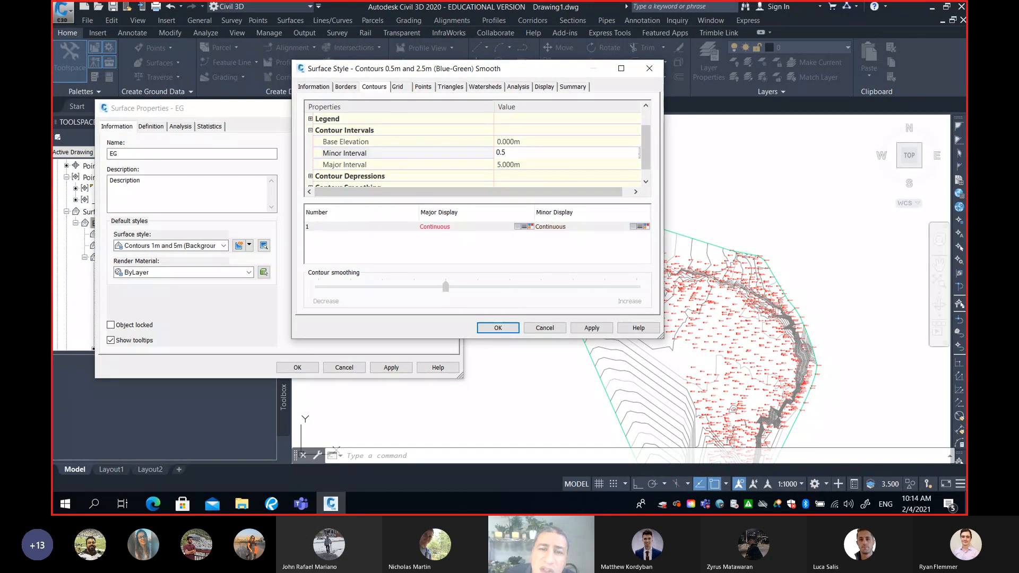
{"action": "left_click", "coordinate": [532, 165]}
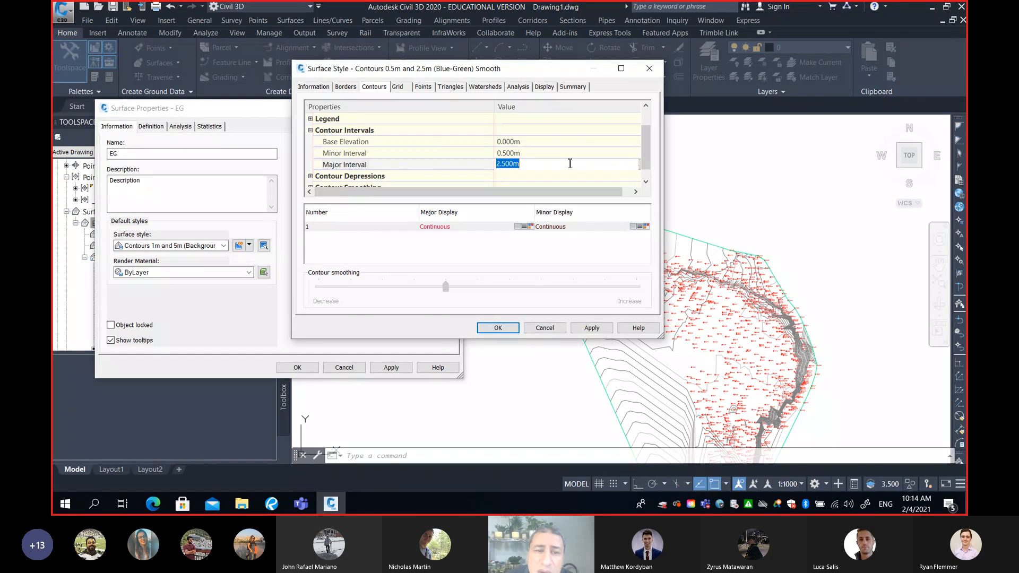
{"action": "left_click", "coordinate": [311, 130]}
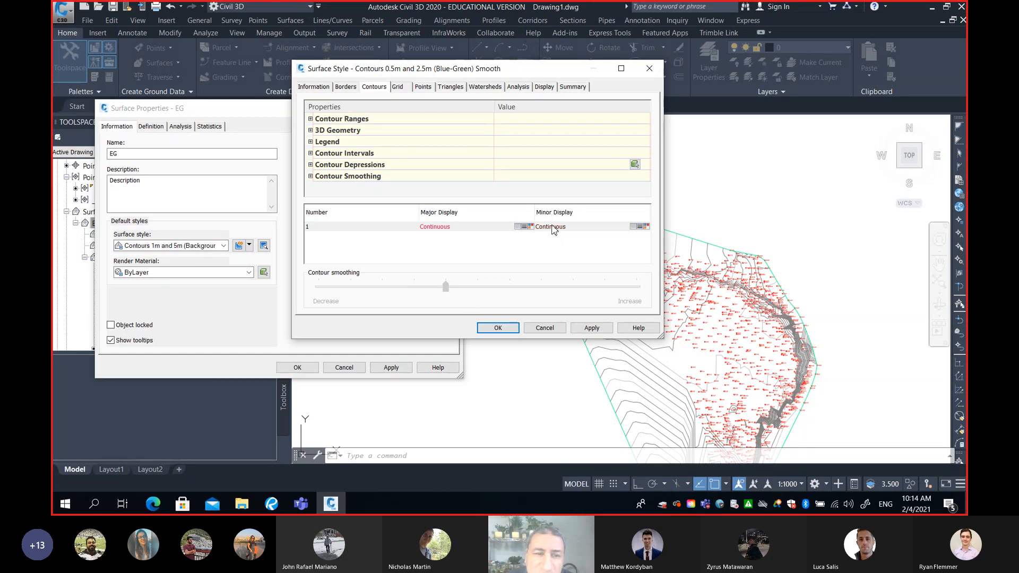
Turn on contour smoothing with added vertices at the maximum smoothing amount, and save the surface style
{"action": "left_click", "coordinate": [310, 177]}
{"action": "scroll", "coordinate": [538, 170], "scroll_direction": "down", "scroll_amount": 1}
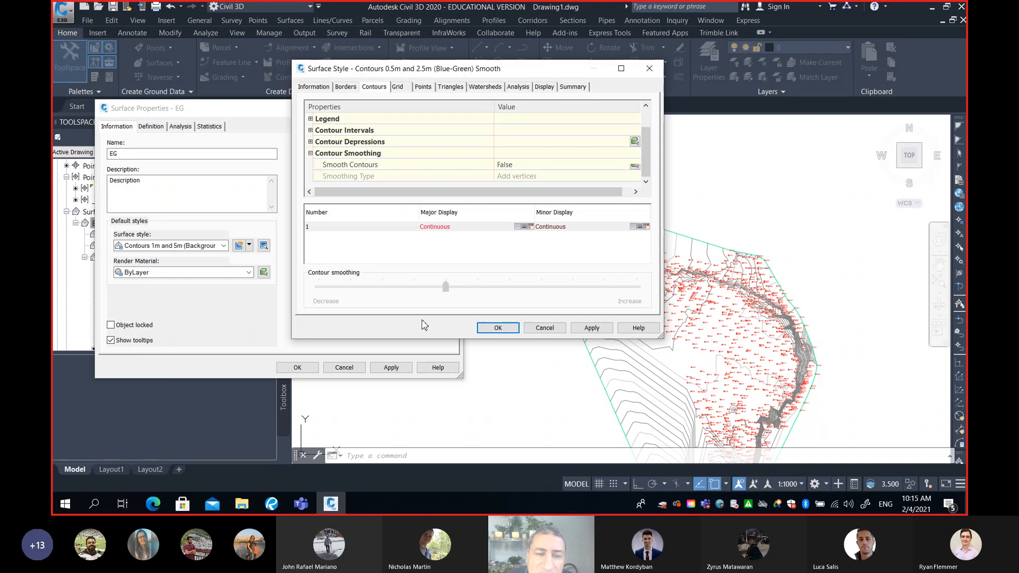
{"action": "left_click", "coordinate": [513, 165]}
{"action": "left_click", "coordinate": [513, 166]}
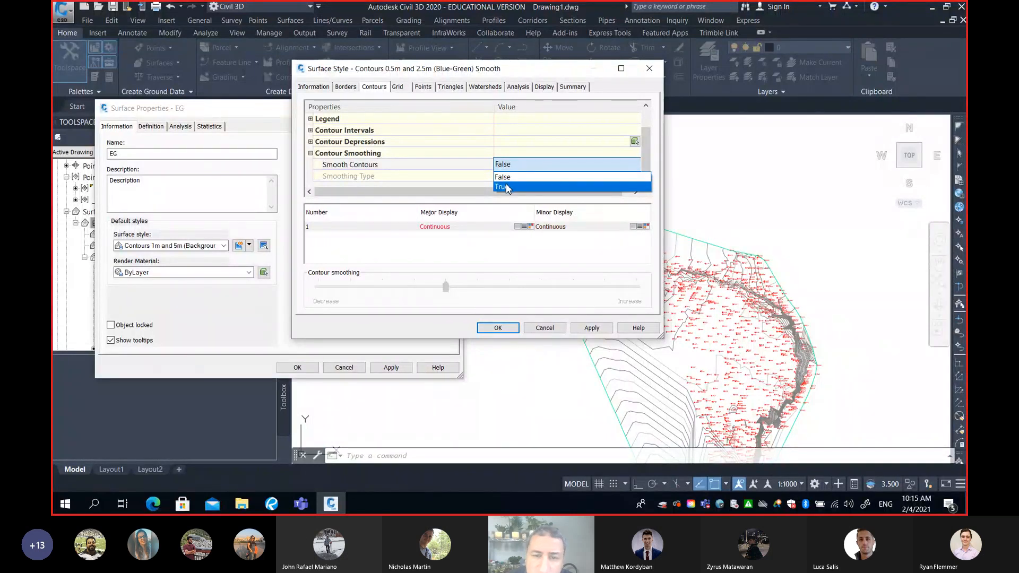
{"action": "left_click", "coordinate": [504, 186]}
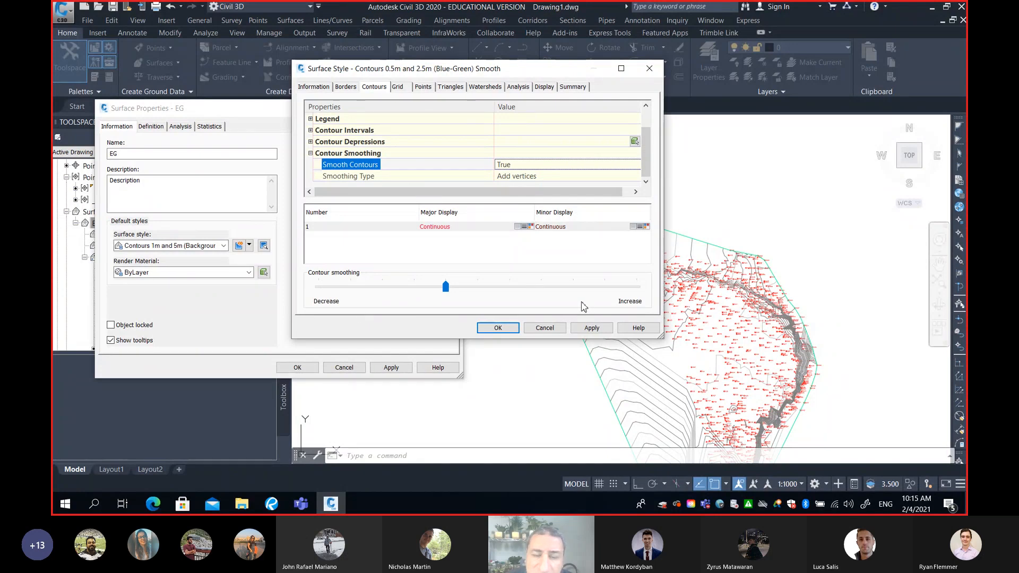
{"action": "left_click_drag", "start_coordinate": [446, 286], "coordinate": [637, 289]}
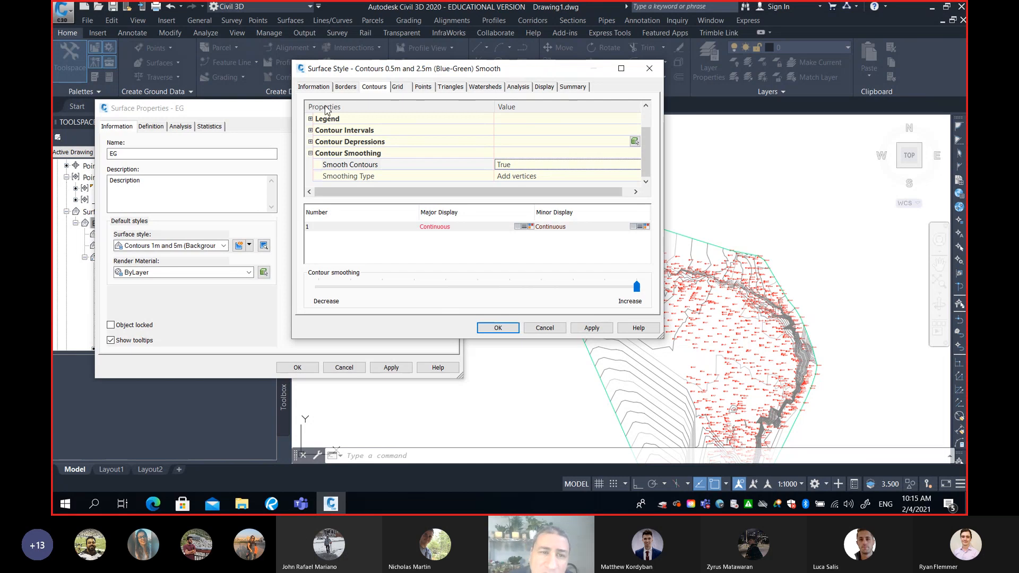
{"action": "left_click", "coordinate": [320, 87]}
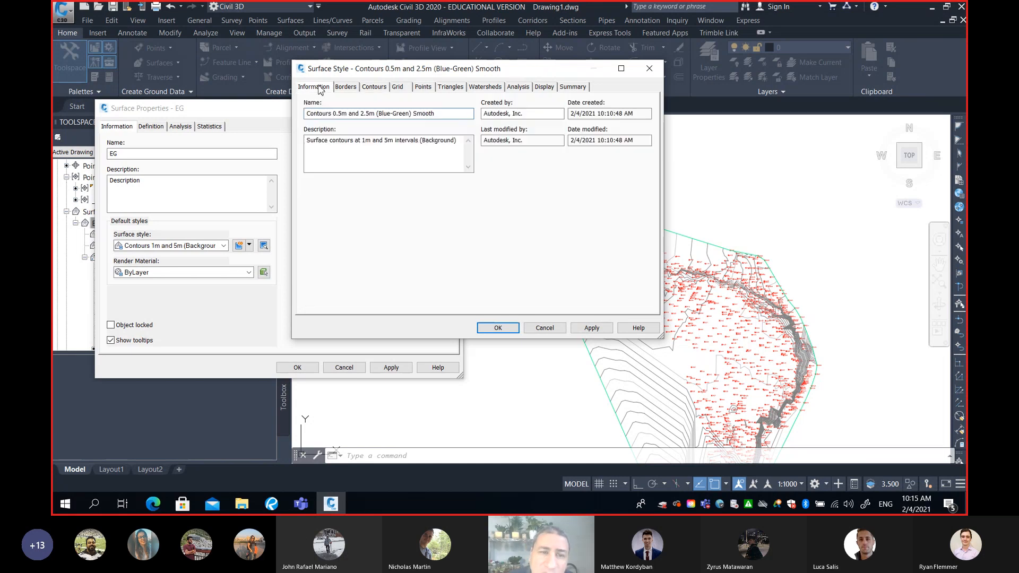
{"action": "left_click", "coordinate": [497, 329]}
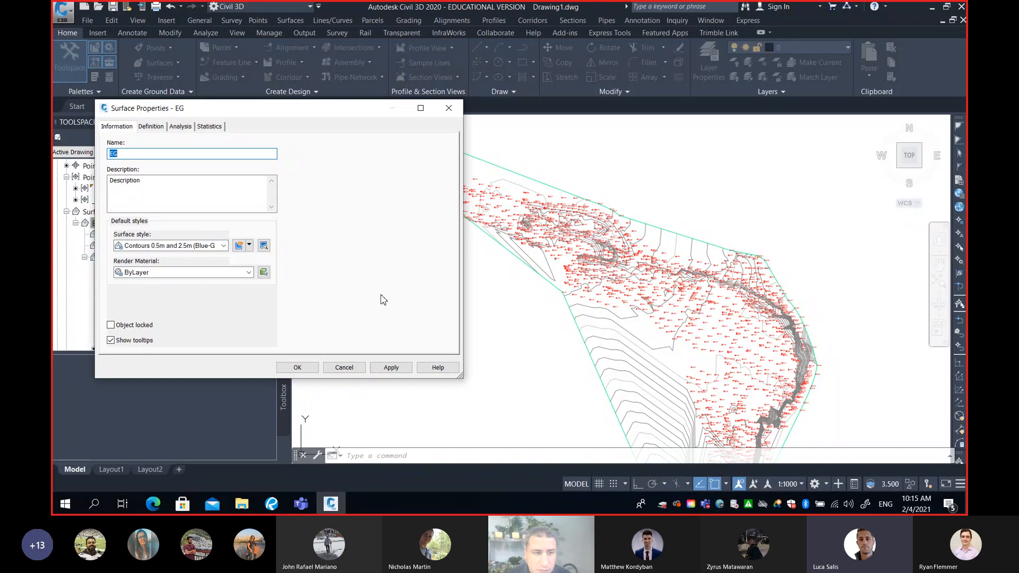
{"action": "left_click", "coordinate": [249, 245]}
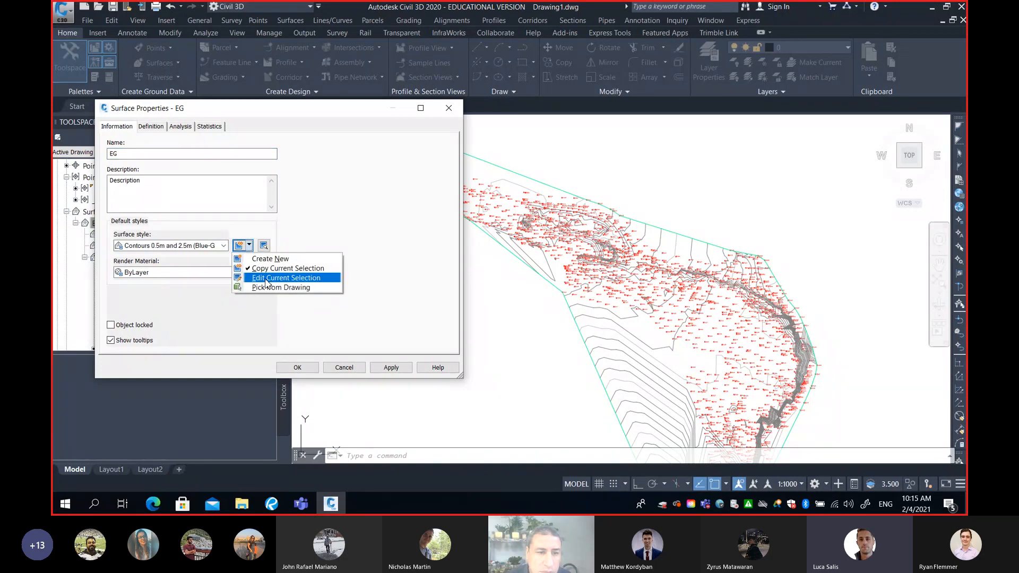
{"action": "left_click", "coordinate": [267, 281]}
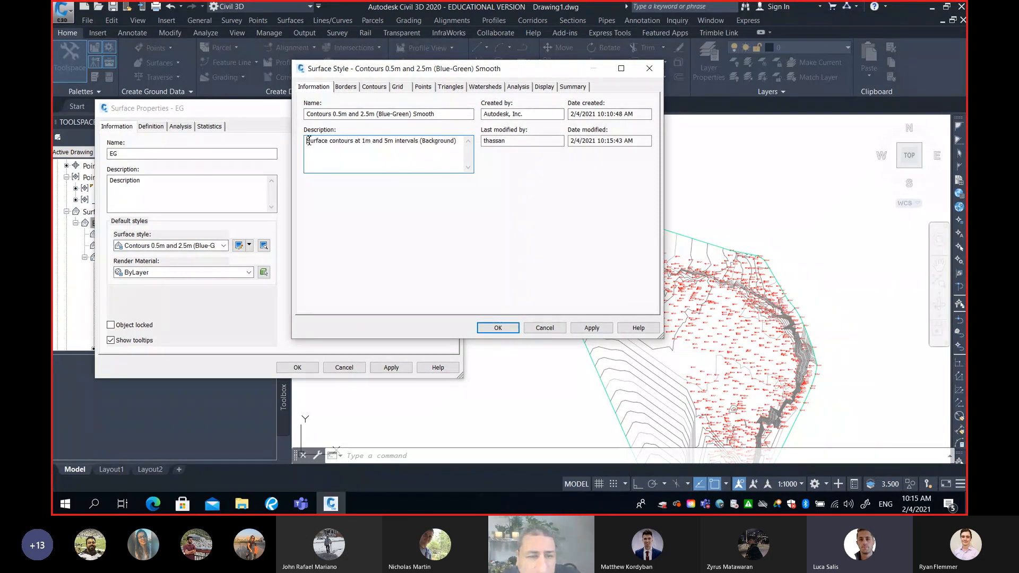
{"action": "left_click_drag", "start_coordinate": [308, 141], "coordinate": [464, 149]}
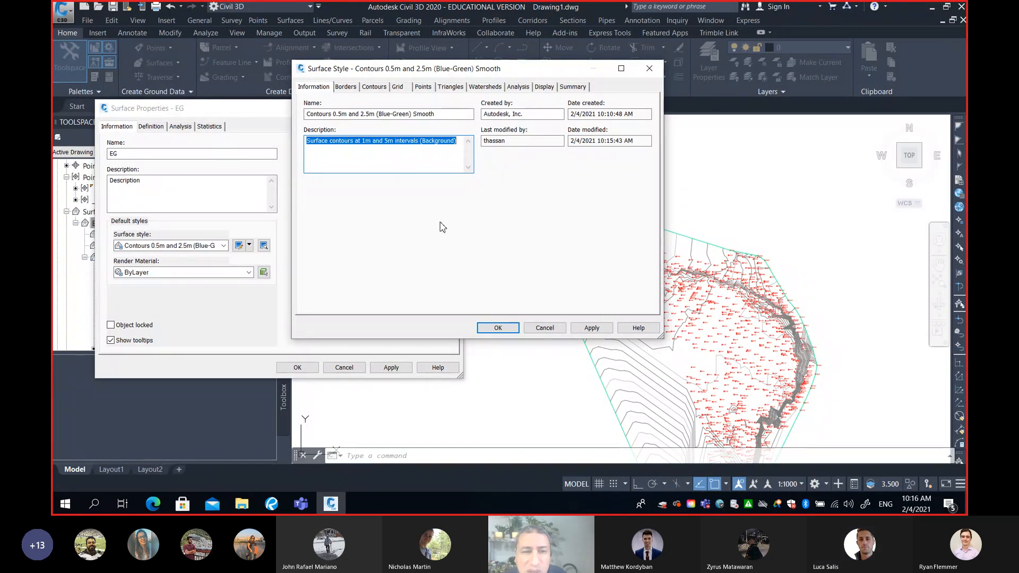
{"action": "left_click", "coordinate": [498, 328]}
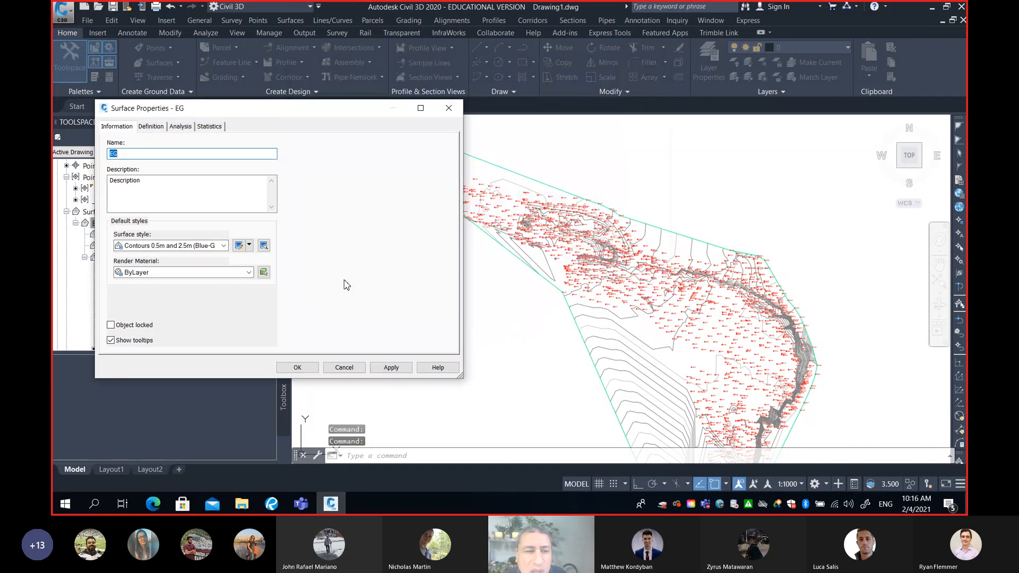
{"action": "left_click", "coordinate": [224, 246]}
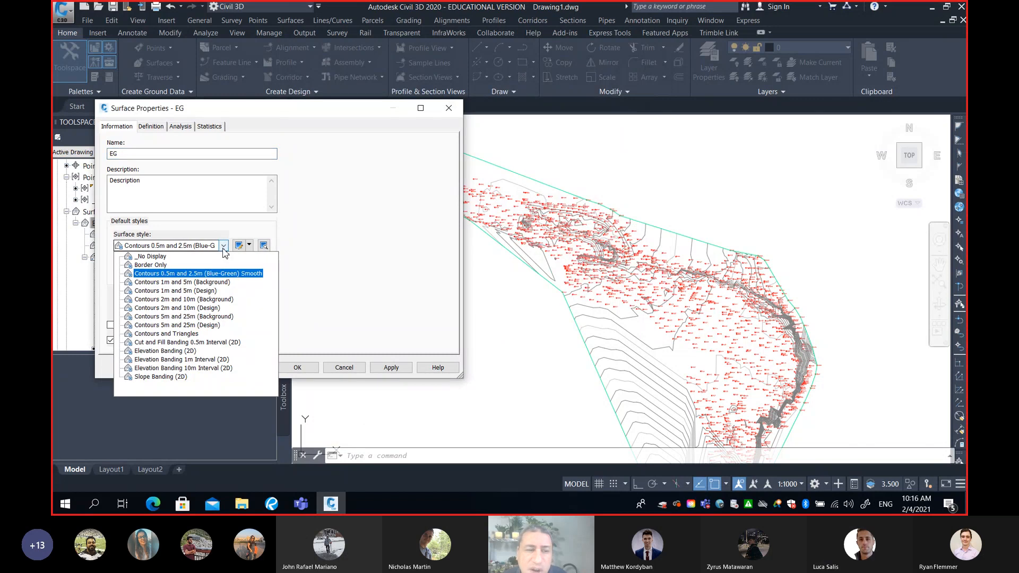
{"action": "left_click", "coordinate": [180, 275]}
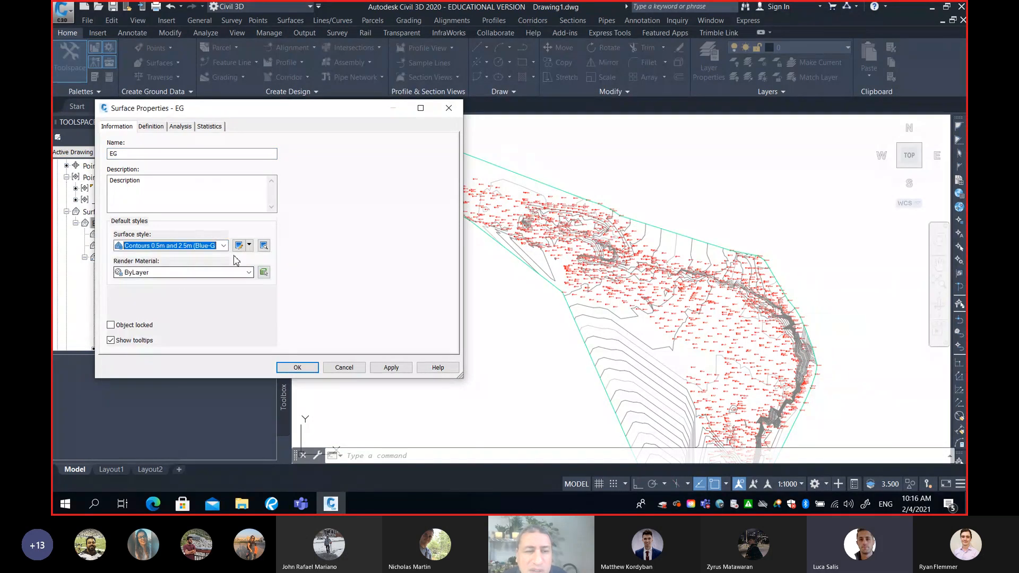
Edit the current surface style's description to read "Surface contours at 0.5m and 2.5m intervals" and save it
{"action": "left_click", "coordinate": [249, 245]}
{"action": "left_click", "coordinate": [270, 280]}
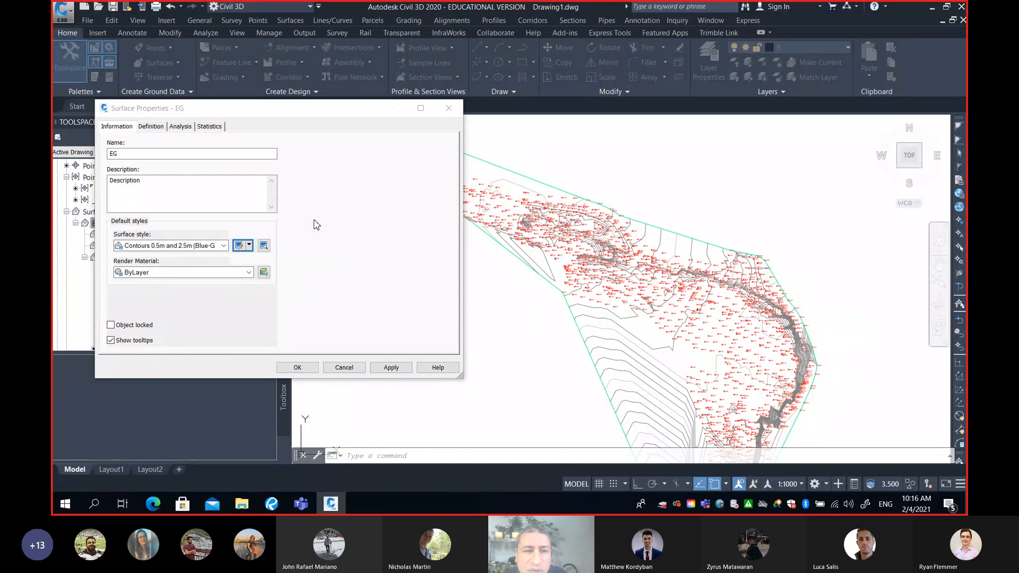
{"action": "left_click", "coordinate": [365, 144]}
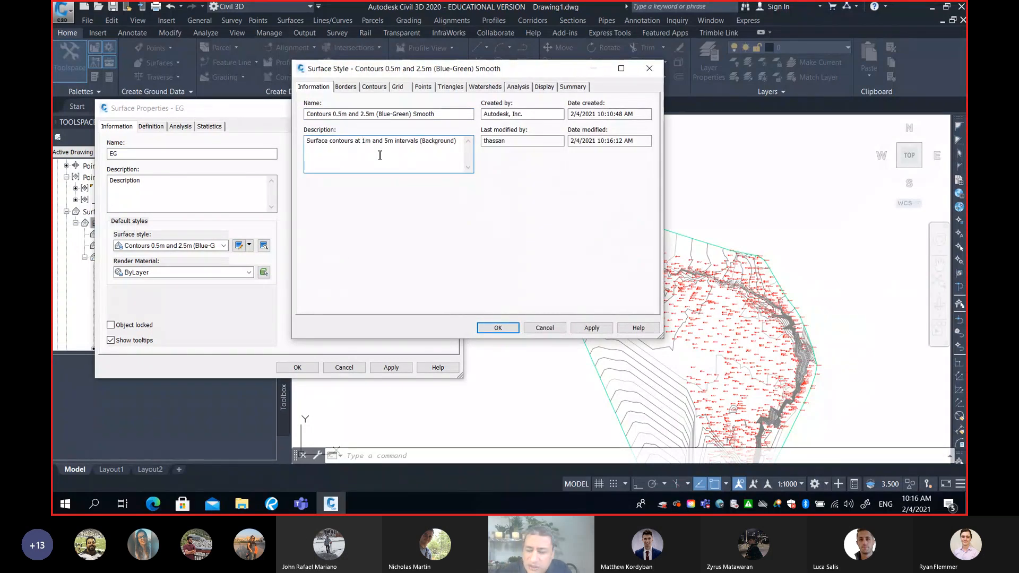
{"action": "type", "text": "0.5"}
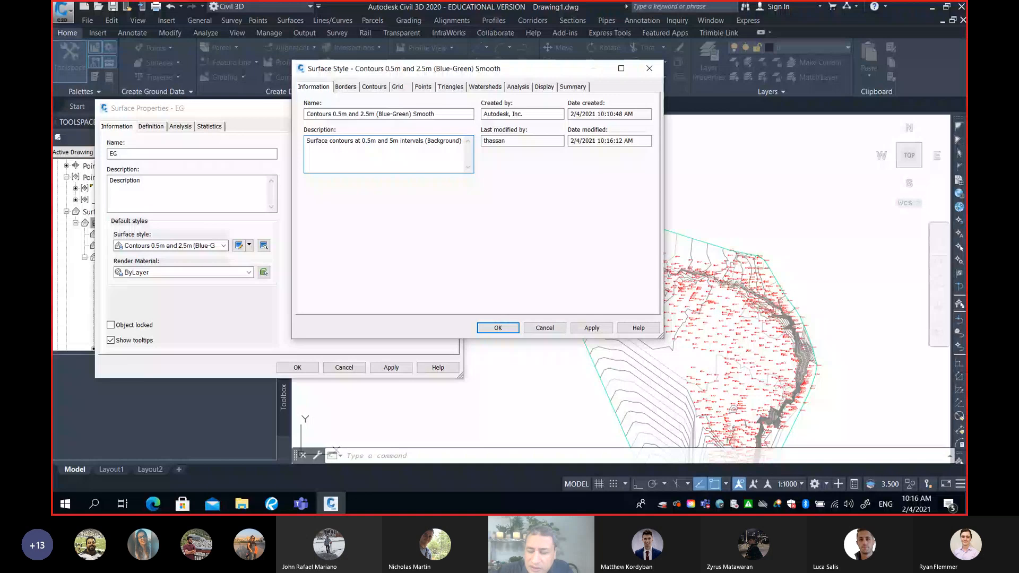
{"action": "left_click", "coordinate": [390, 141]}
{"action": "type", "text": "2."}
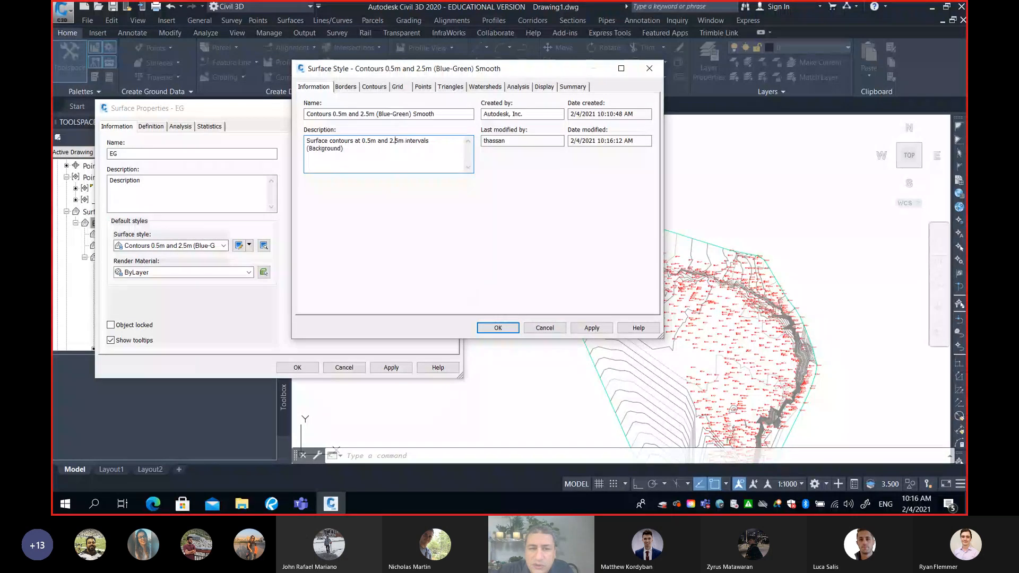
{"action": "left_click", "coordinate": [380, 155]}
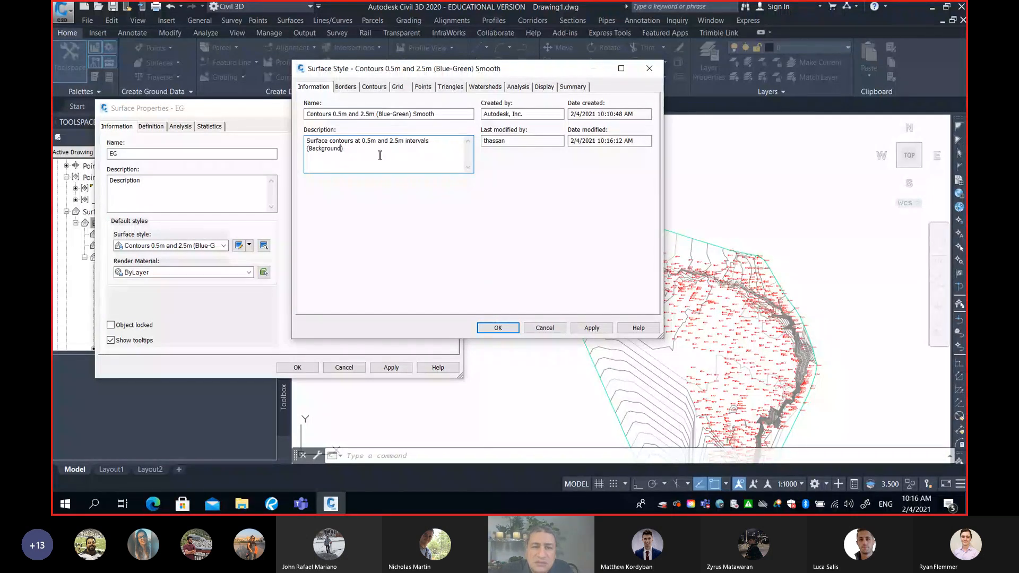
{"action": "key", "text": "Right"}
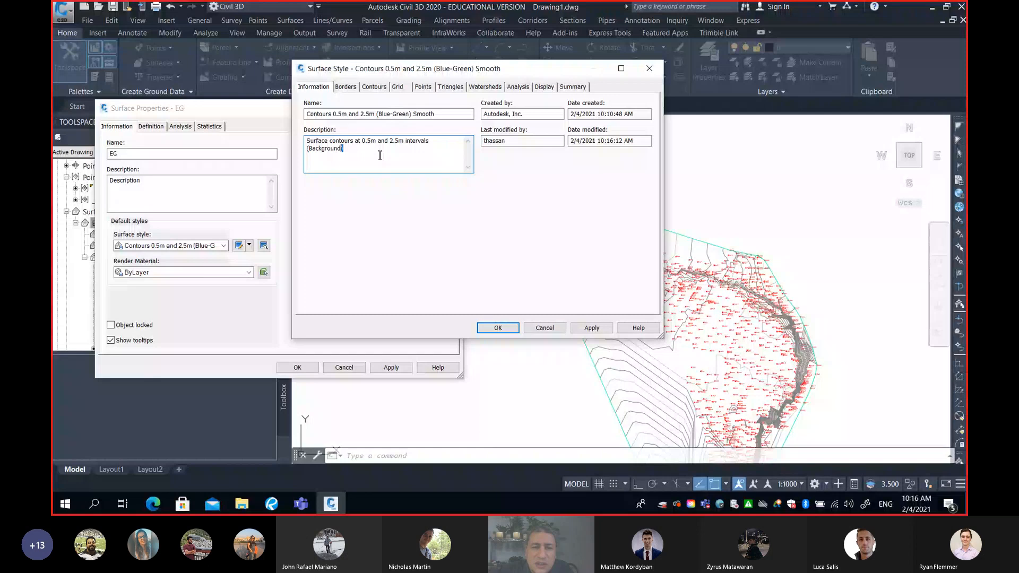
{"action": "key", "text": "shift+Left"}
{"action": "key", "text": "shift+Left"}
{"action": "key", "text": "shift+Left"}
{"action": "key", "text": "shift+Left"}
{"action": "key", "text": "shift+Left"}
{"action": "key", "text": "shift+Left"}
{"action": "key", "text": "shift+Left"}
{"action": "key", "text": "shift+Left"}
{"action": "key", "text": "shift+Left"}
{"action": "key", "text": "shift+Left"}
{"action": "key", "text": "shift+Left"}
{"action": "key", "text": "shift+Left"}
{"action": "key", "text": "BackSpace"}
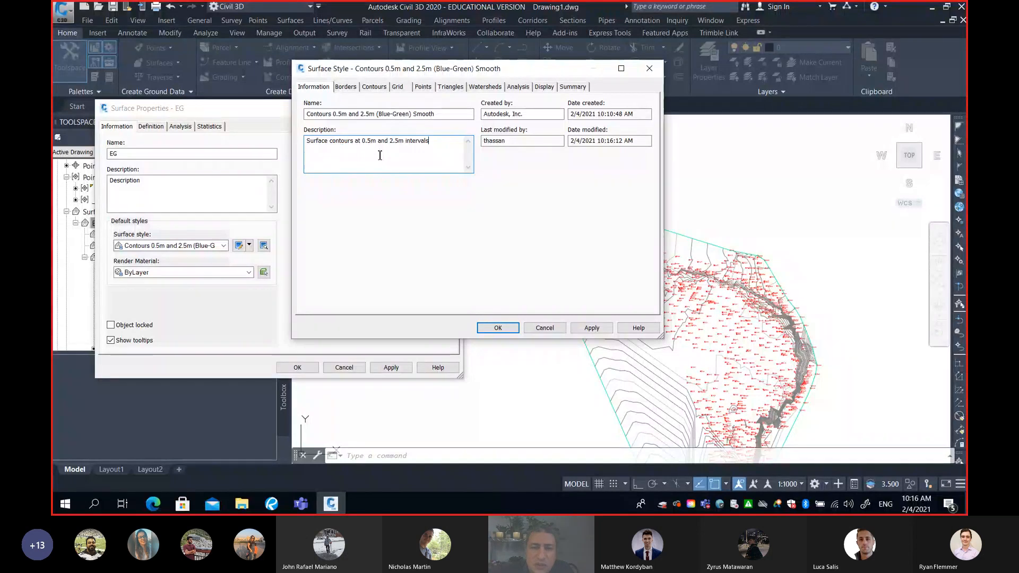
{"action": "left_click", "coordinate": [499, 328]}
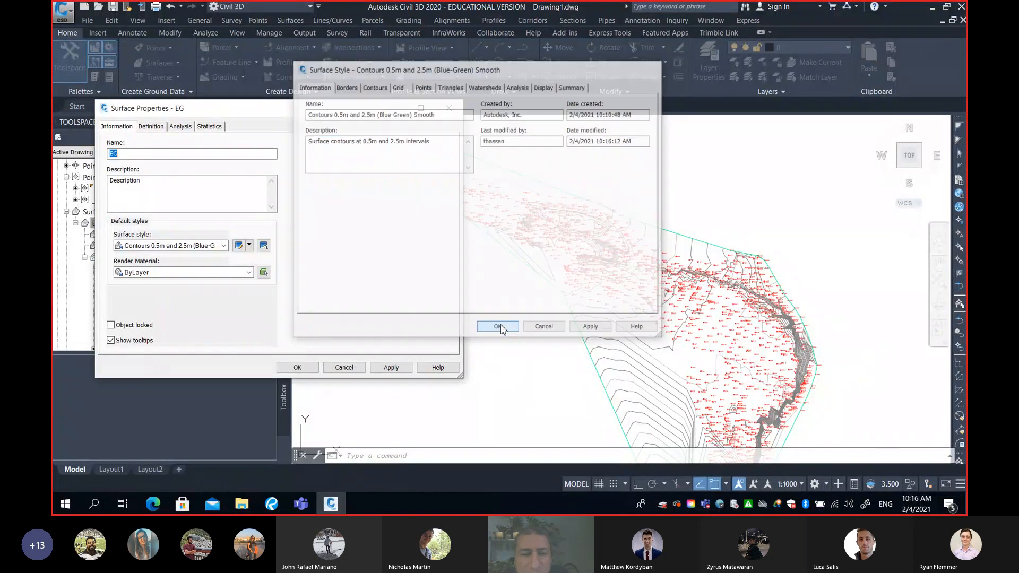
Apply the Contours 0.5m and 2.5m (Blue-Green) Smooth style to the EG surface
{"action": "left_click", "coordinate": [223, 246]}
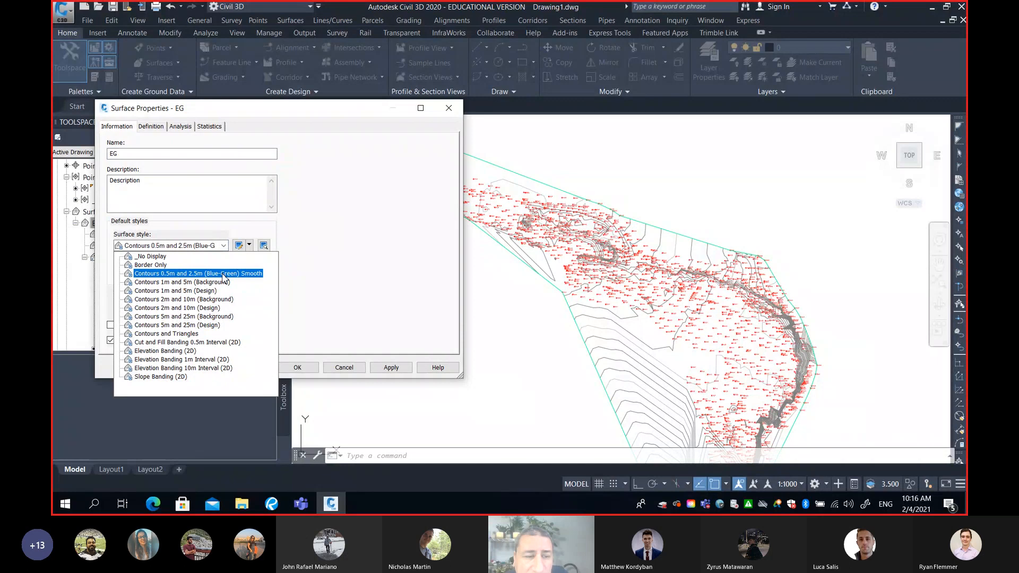
{"action": "left_click", "coordinate": [223, 274]}
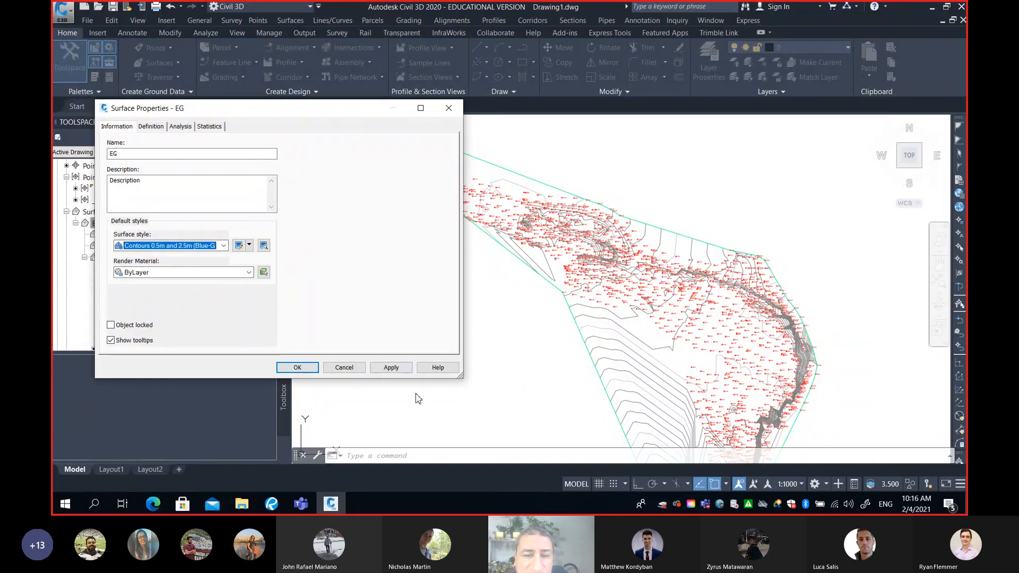
{"action": "left_click", "coordinate": [391, 367]}
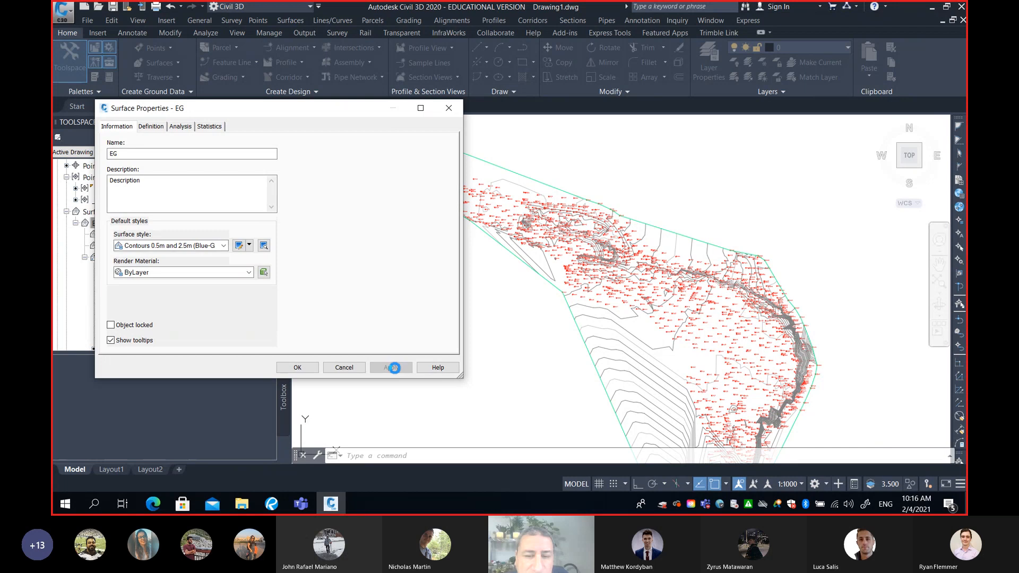
Accept the EG surface properties and examine the smoothed contours along the steep slope and the flatter ground beside it
{"action": "left_click", "coordinate": [297, 368]}
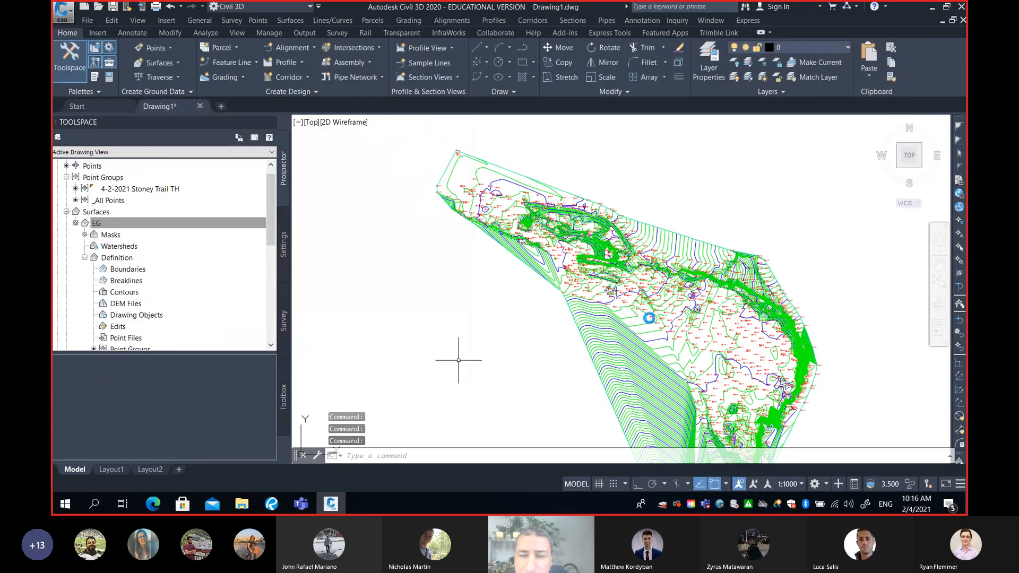
{"action": "scroll", "coordinate": [640, 336], "scroll_direction": "up", "scroll_amount": 8}
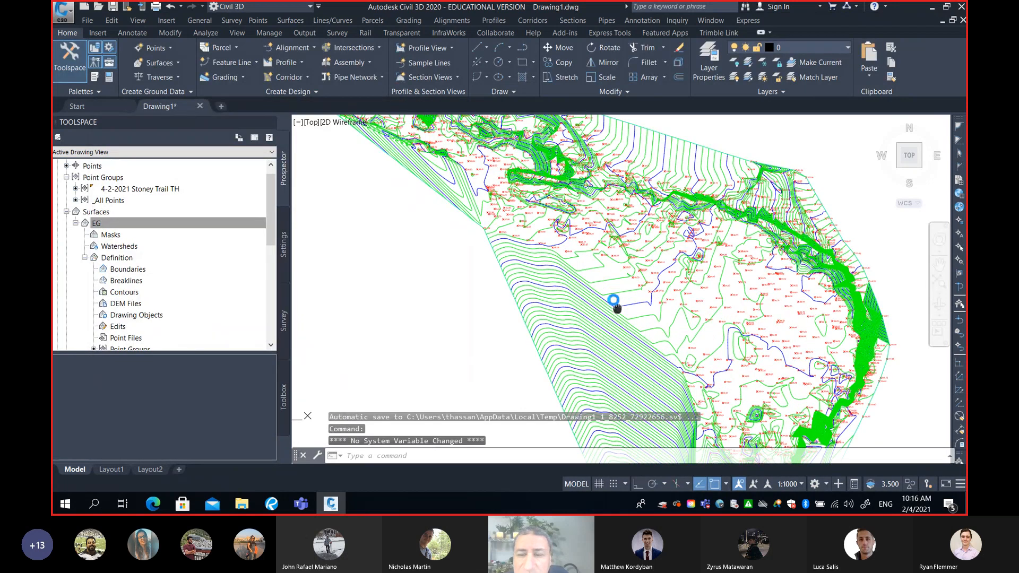
{"action": "mouse_move", "coordinate": [683, 211]}
{"action": "middle_mouse_down"}
{"action": "mouse_move", "coordinate": [677, 240]}
{"action": "mouse_move", "coordinate": [565, 301]}
{"action": "mouse_move", "coordinate": [491, 321]}
{"action": "middle_mouse_up"}
{"action": "scroll", "coordinate": [678, 260], "scroll_direction": "down", "scroll_amount": 5}
{"action": "scroll", "coordinate": [617, 264], "scroll_direction": "down", "scroll_amount": 2}
{"action": "scroll", "coordinate": [706, 280], "scroll_direction": "up", "scroll_amount": 2}
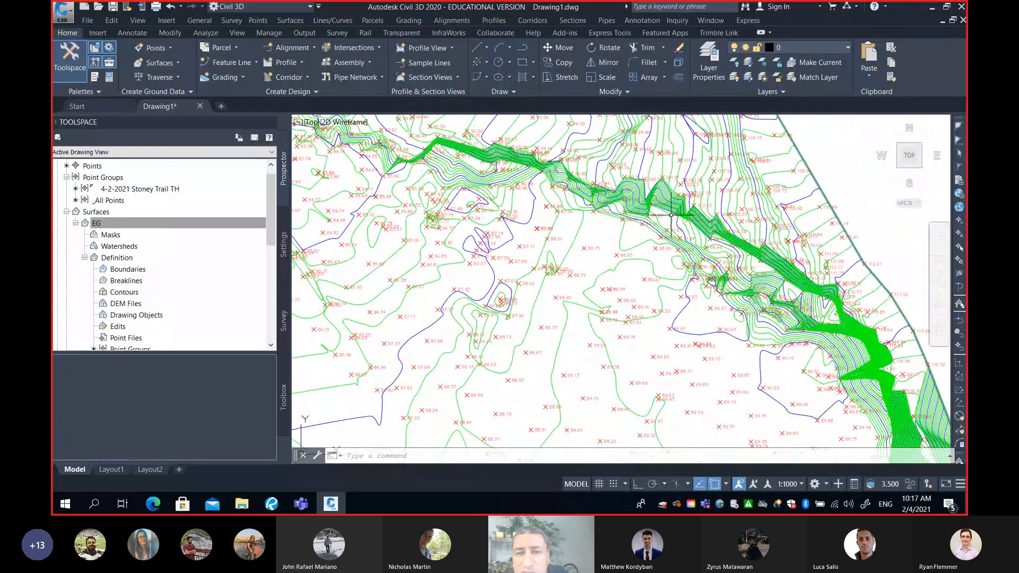
{"action": "middle_click_drag", "start_coordinate": [672, 215], "coordinate": [552, 254]}
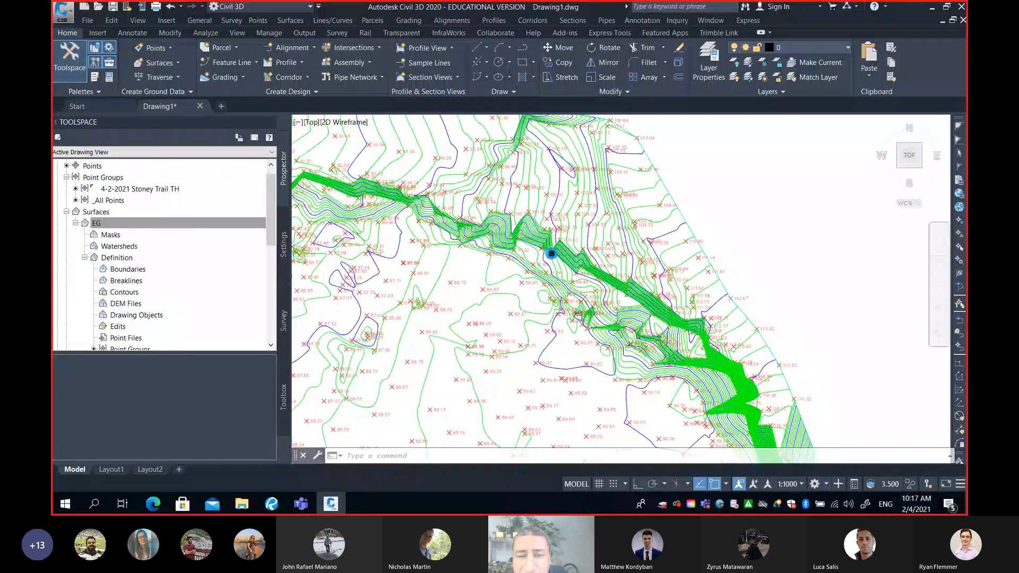
{"action": "scroll", "coordinate": [573, 249], "scroll_direction": "up", "scroll_amount": 2}
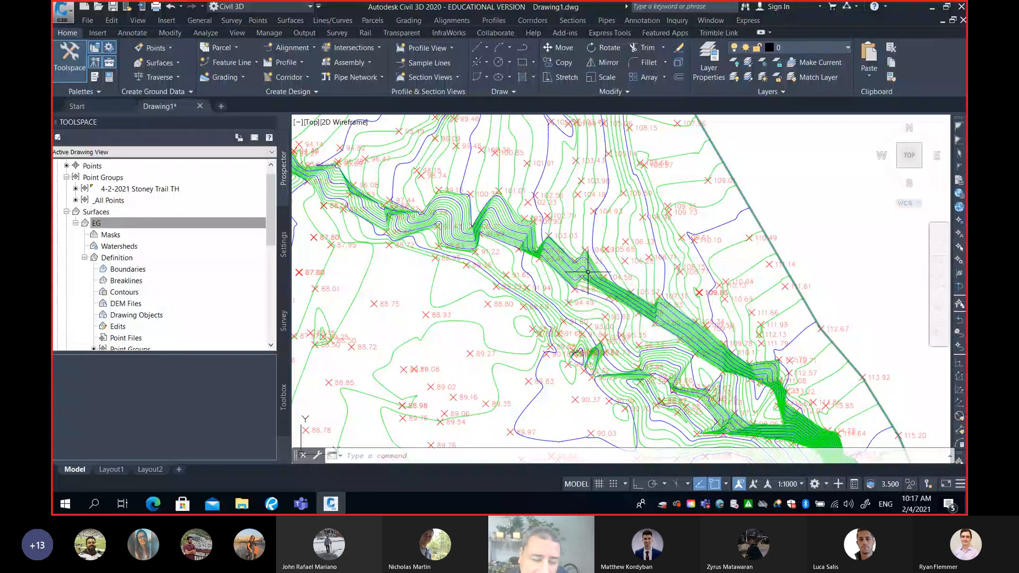
{"action": "mouse_move", "coordinate": [591, 274]}
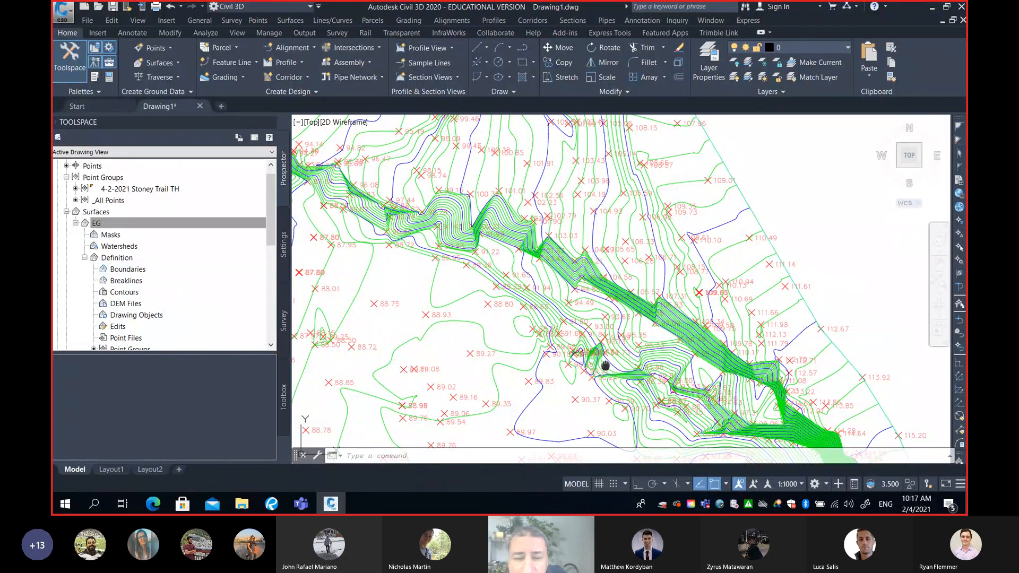
{"action": "middle_click_drag", "start_coordinate": [606, 366], "coordinate": [722, 323]}
{"action": "scroll", "coordinate": [721, 323], "scroll_direction": "down", "scroll_amount": 2}
{"action": "scroll", "coordinate": [648, 332], "scroll_direction": "up", "scroll_amount": 4}
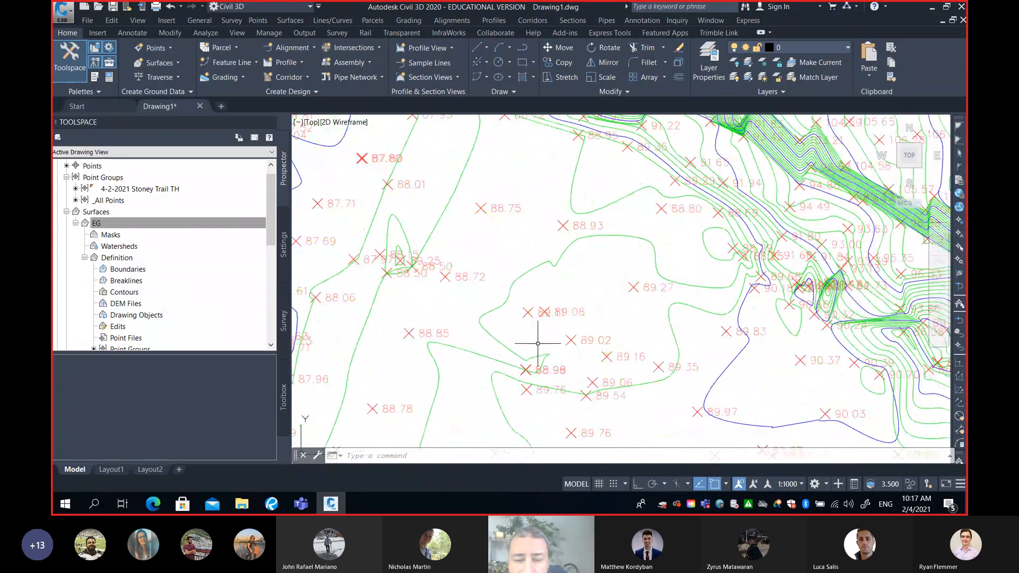
{"action": "scroll", "coordinate": [488, 290], "scroll_direction": "down", "scroll_amount": 3}
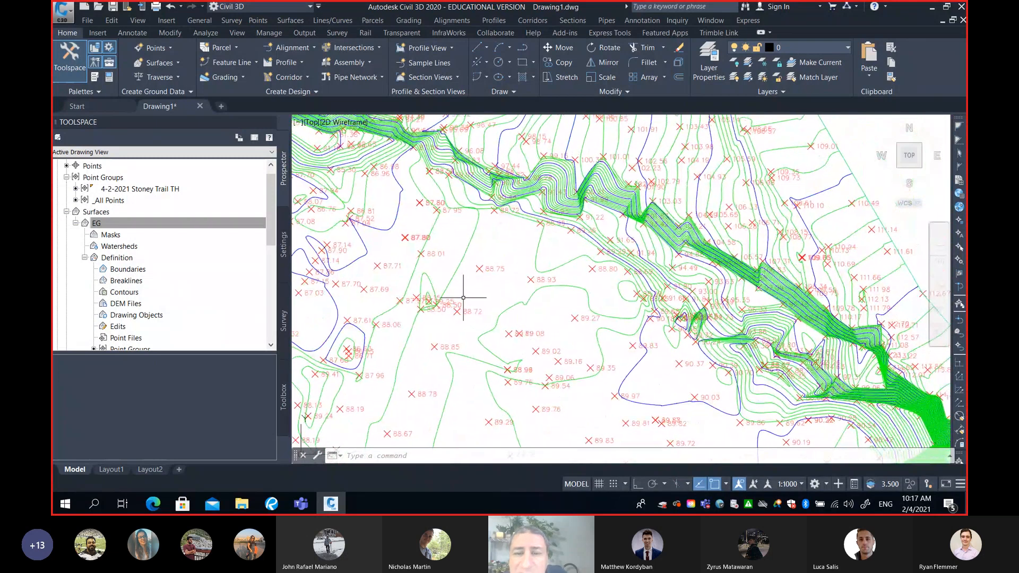
{"action": "scroll", "coordinate": [502, 282], "scroll_direction": "down", "scroll_amount": 2}
{"action": "middle_click_drag", "start_coordinate": [578, 238], "coordinate": [578, 271]}
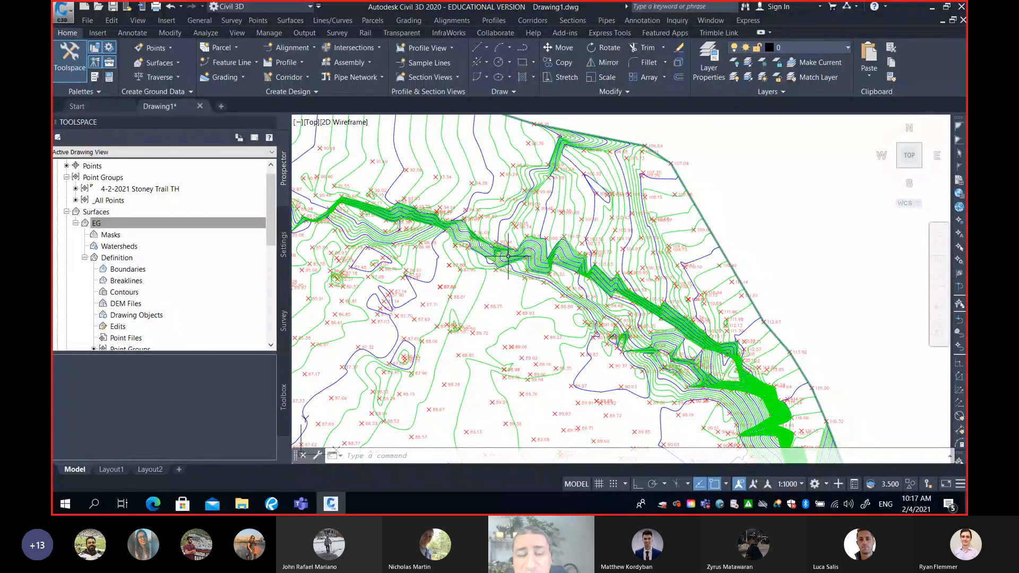
{"action": "middle_click_drag", "start_coordinate": [521, 257], "coordinate": [588, 235]}
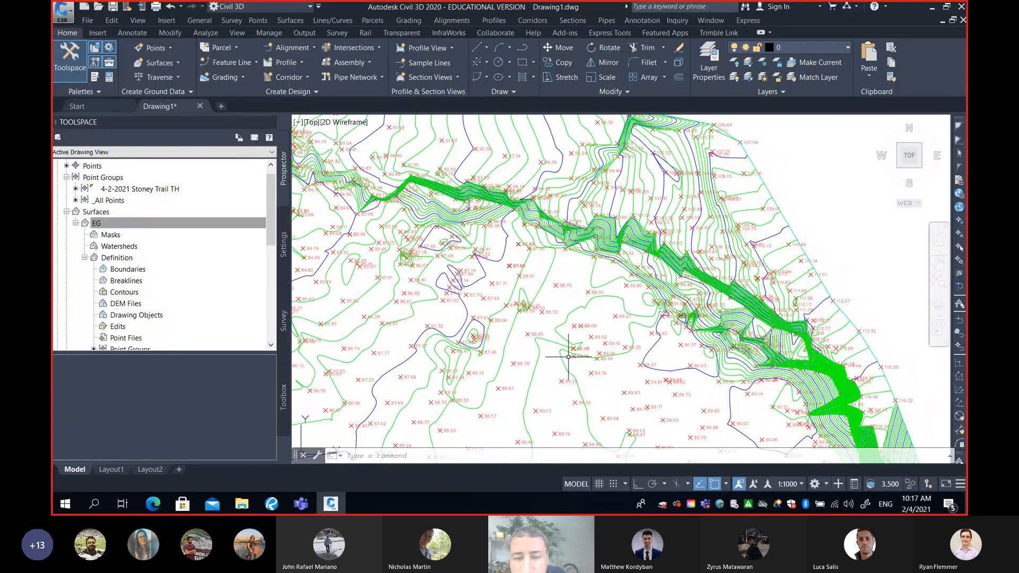
Inspect surface elevations and survey point details in the flat area beside the slope against the surrounding contours
{"action": "scroll", "coordinate": [586, 325], "scroll_direction": "up", "scroll_amount": 8}
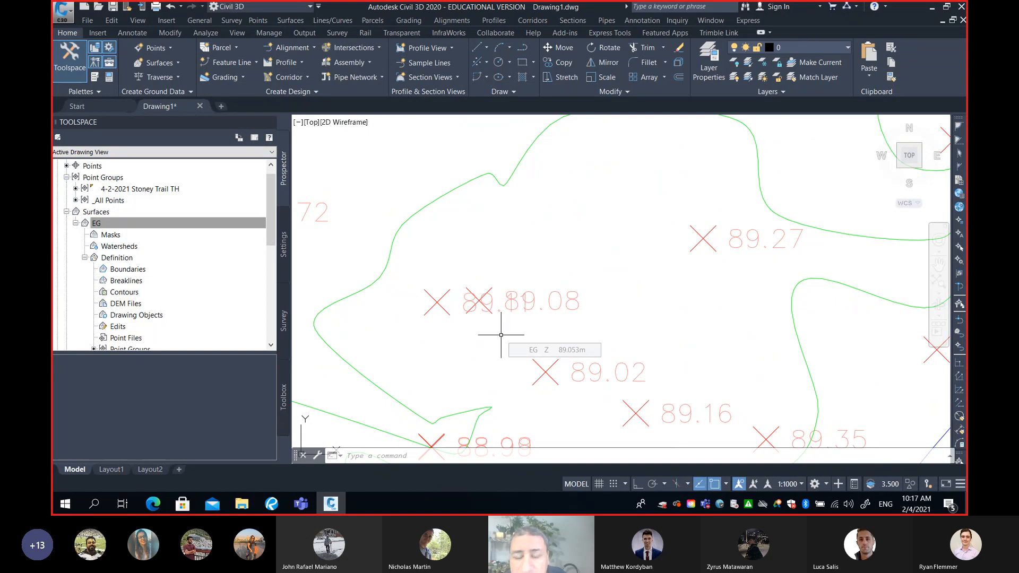
{"action": "scroll", "coordinate": [520, 331], "scroll_direction": "down", "scroll_amount": 4}
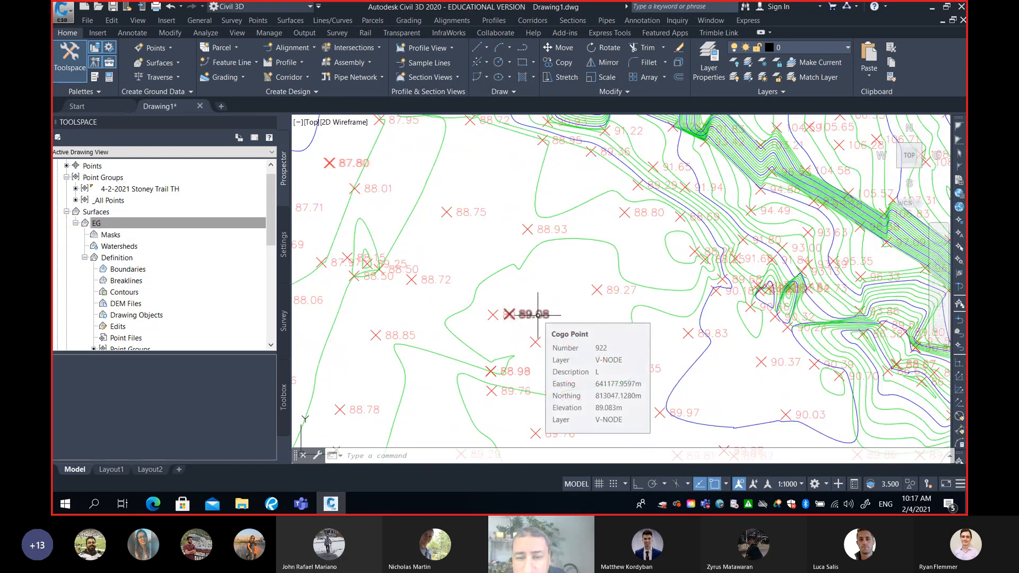
{"action": "scroll", "coordinate": [576, 299], "scroll_direction": "down", "scroll_amount": 2}
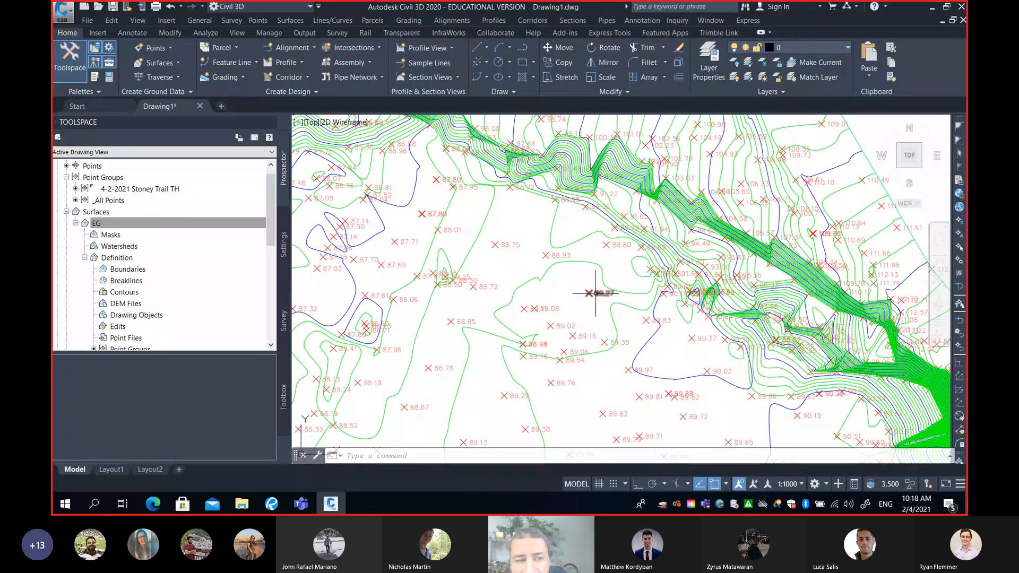
{"action": "mouse_move", "coordinate": [594, 293]}
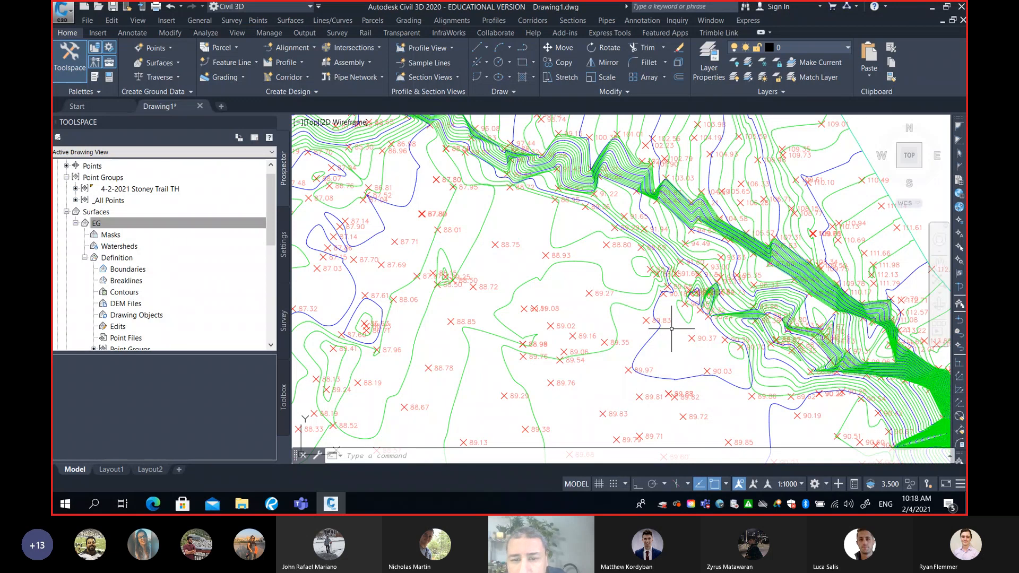
{"action": "mouse_move", "coordinate": [671, 327]}
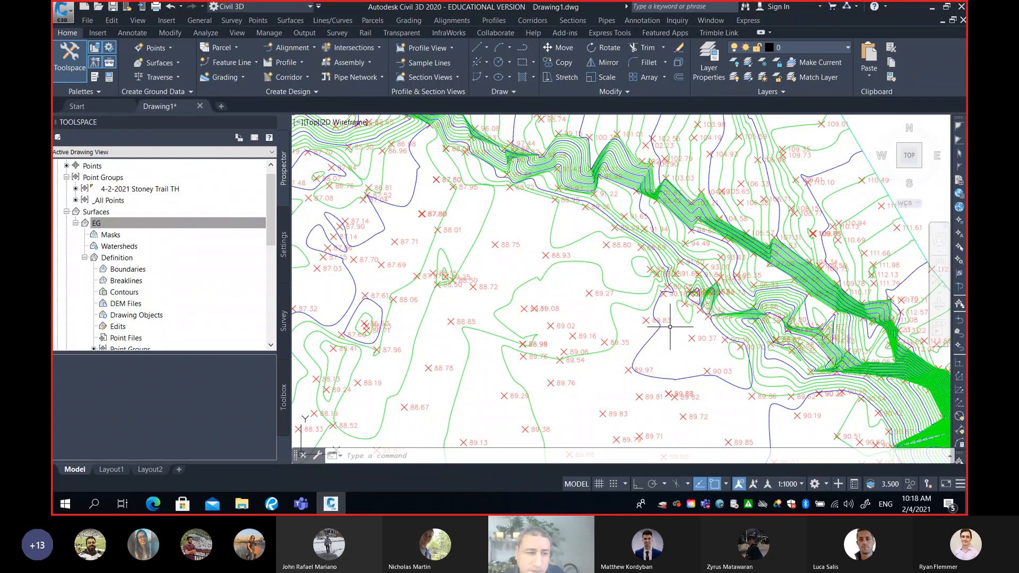
{"action": "scroll", "coordinate": [663, 322], "scroll_direction": "down", "scroll_amount": 2}
{"action": "scroll", "coordinate": [656, 318], "scroll_direction": "down", "scroll_amount": 3}
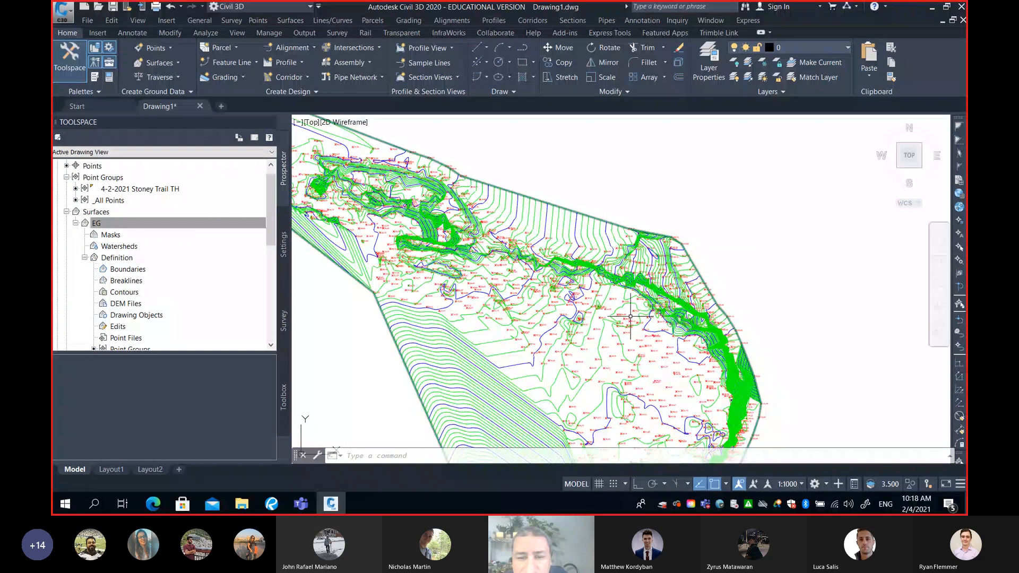
{"action": "middle_click_drag", "start_coordinate": [631, 317], "coordinate": [740, 300]}
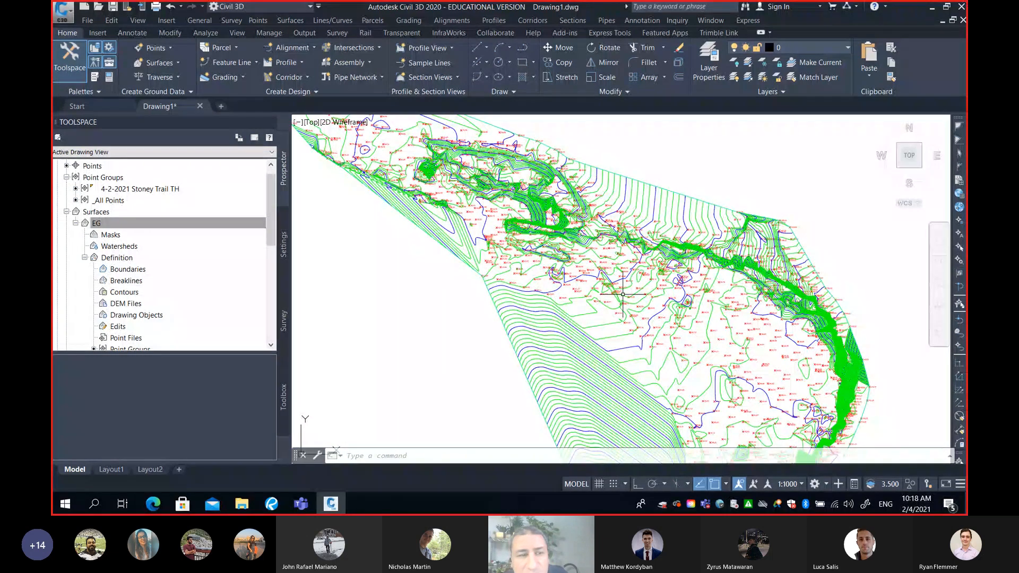
Select Contours and Triangles as the surface style in the EG surface's properties
{"action": "left_click", "coordinate": [110, 227]}
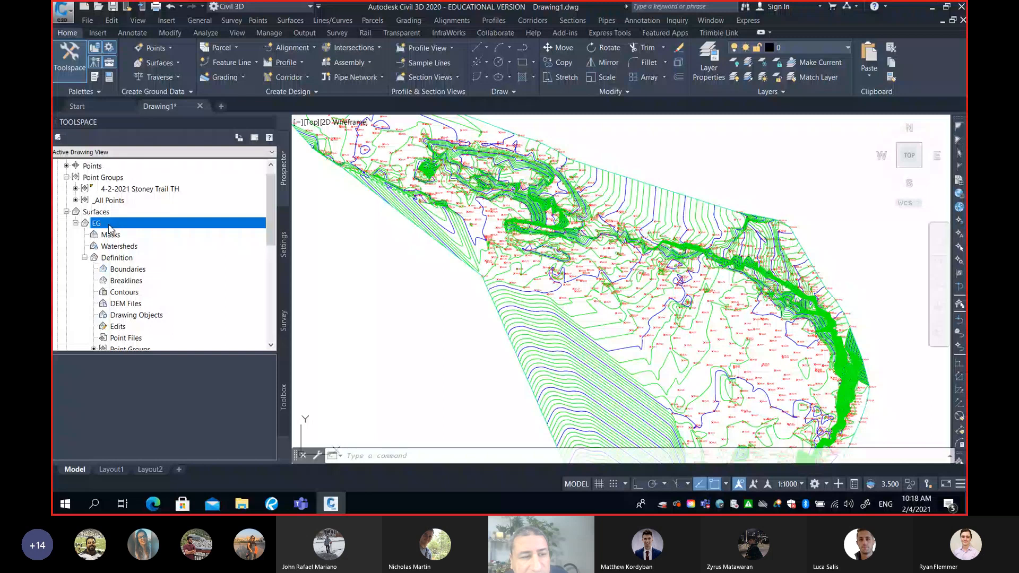
{"action": "right_click", "coordinate": [110, 226]}
{"action": "left_click", "coordinate": [119, 228]}
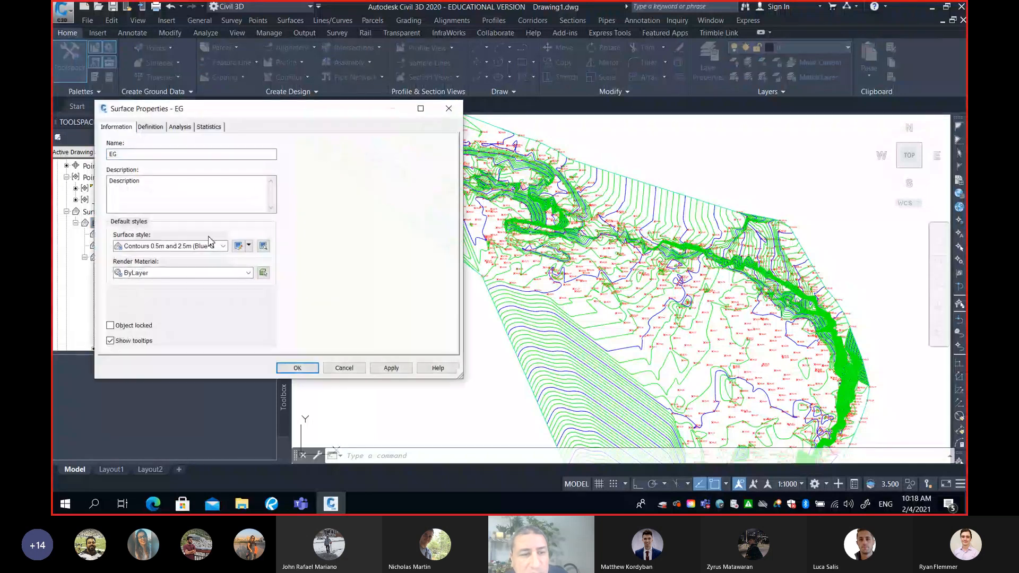
{"action": "left_click", "coordinate": [192, 249]}
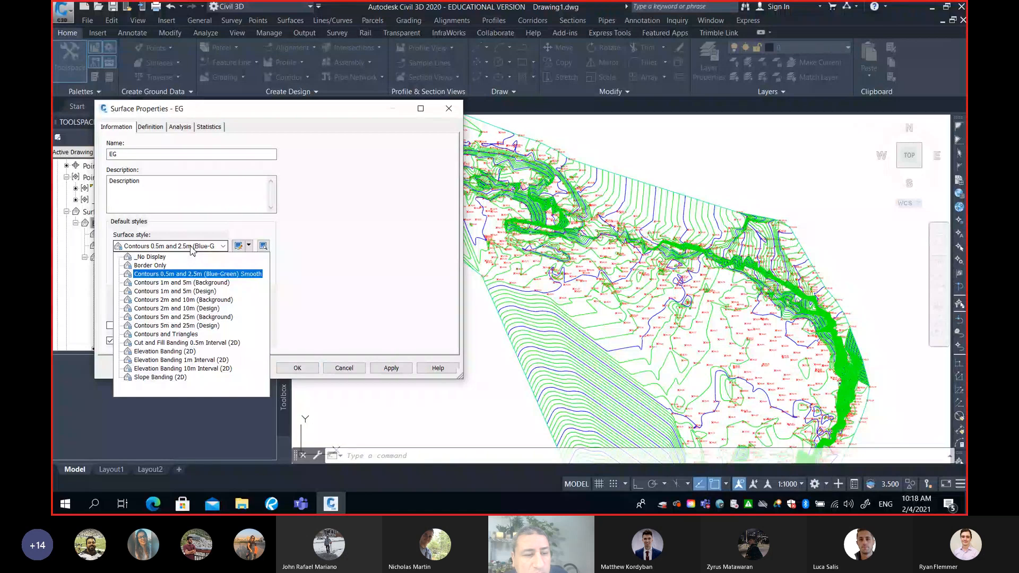
{"action": "left_click", "coordinate": [181, 334]}
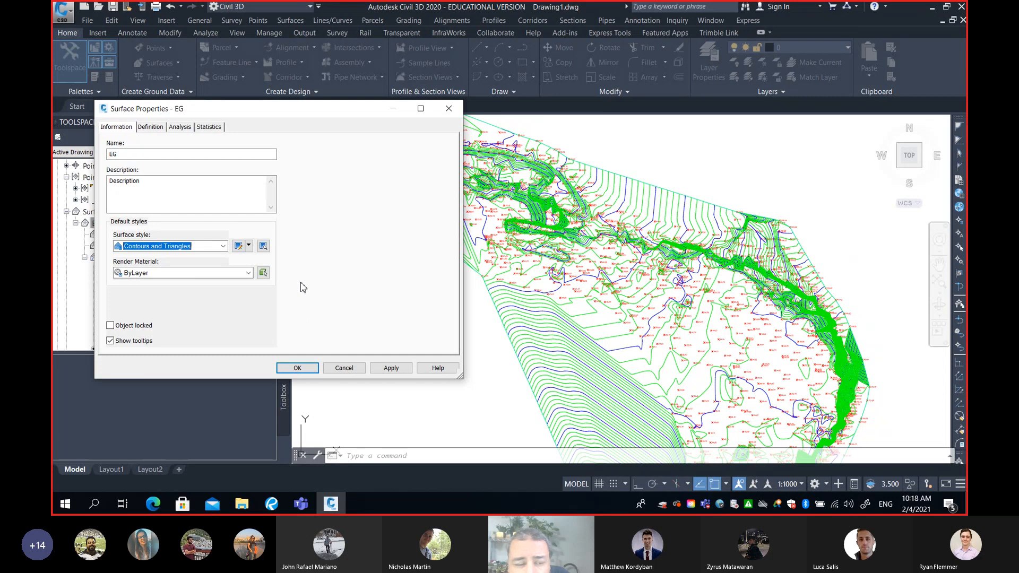
{"action": "left_click", "coordinate": [224, 247]}
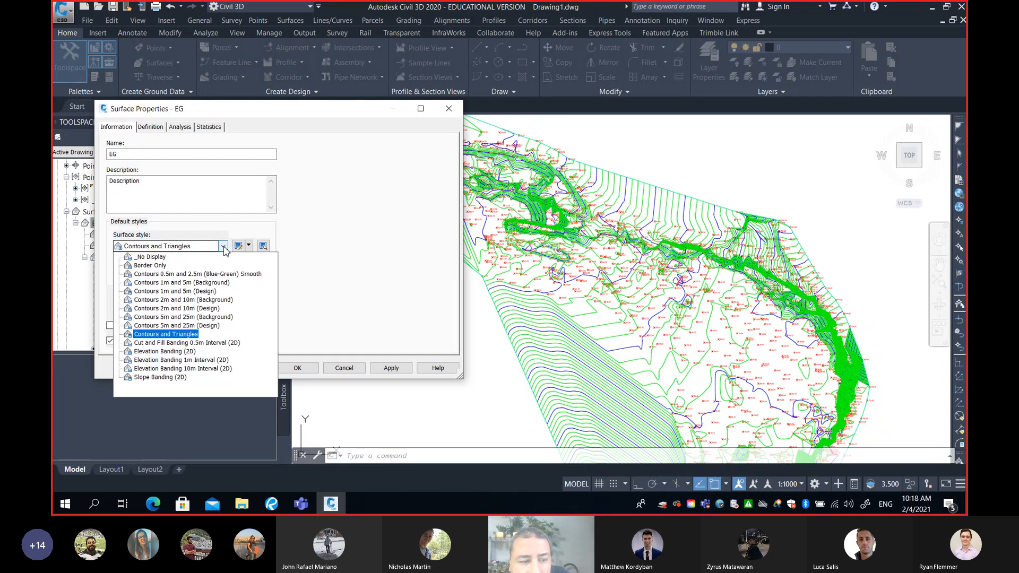
{"action": "left_click", "coordinate": [169, 335]}
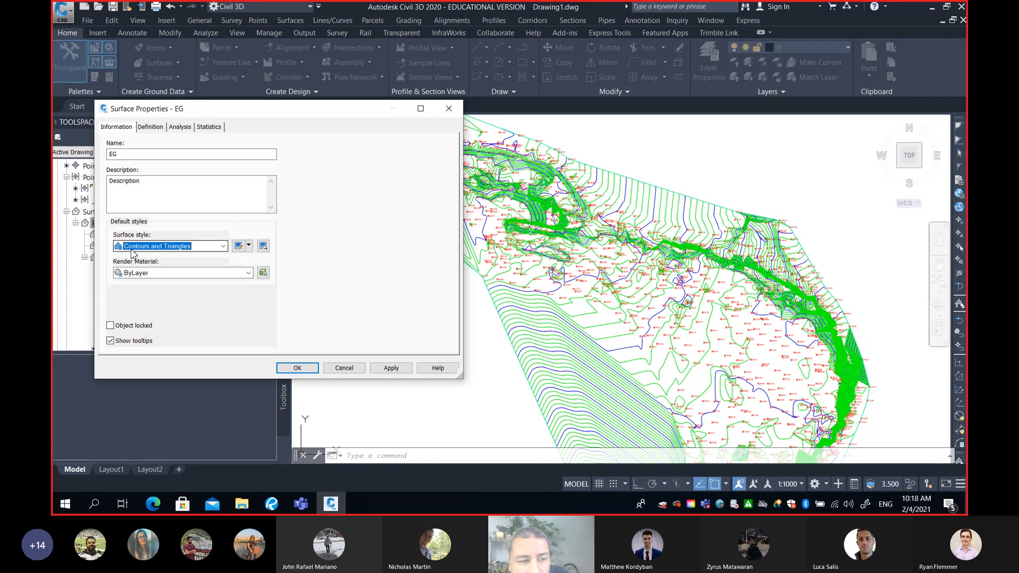
Copy the Contours and Triangles surface style and name the copy Triangles
{"action": "left_click", "coordinate": [249, 246]}
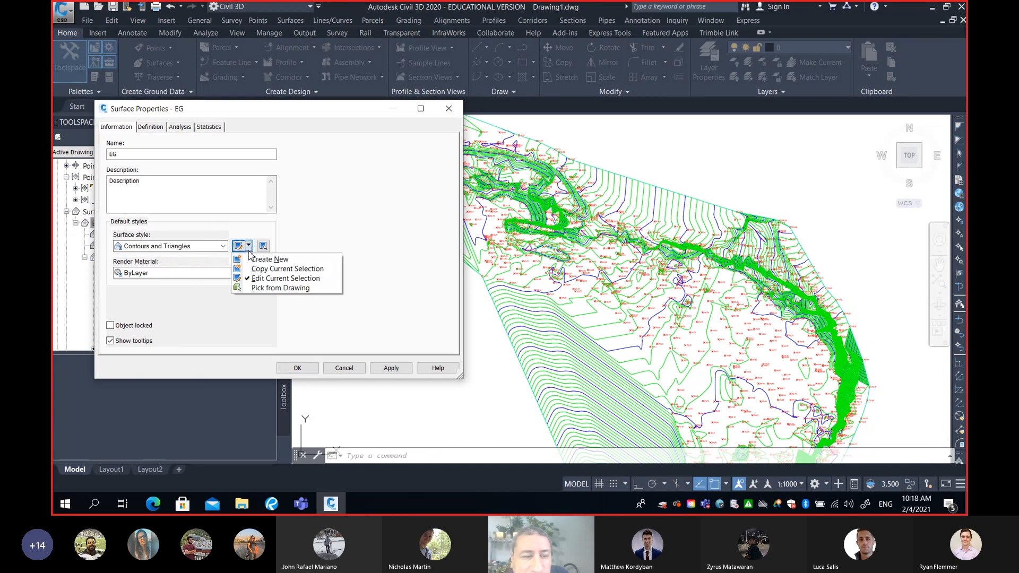
{"action": "left_click", "coordinate": [256, 269]}
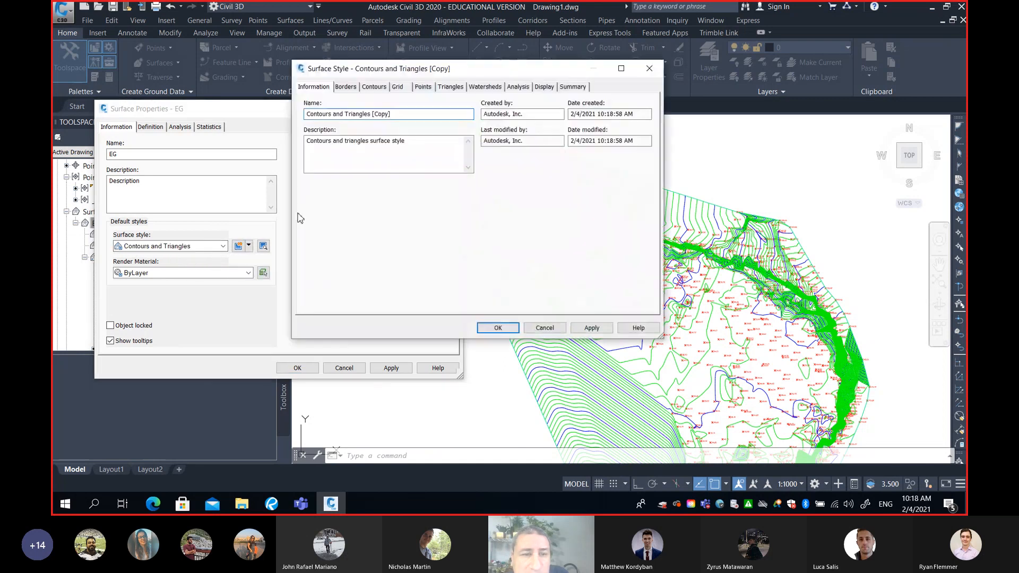
{"action": "left_click_drag", "start_coordinate": [344, 114], "coordinate": [286, 121]}
{"action": "key", "text": "BackSpace"}
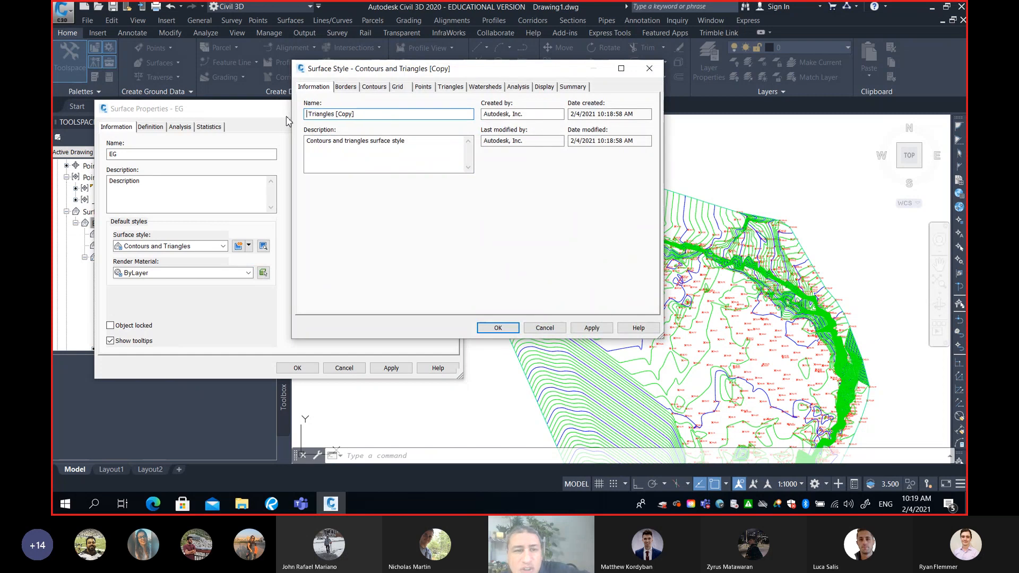
{"action": "left_click_drag", "start_coordinate": [355, 115], "coordinate": [336, 119]}
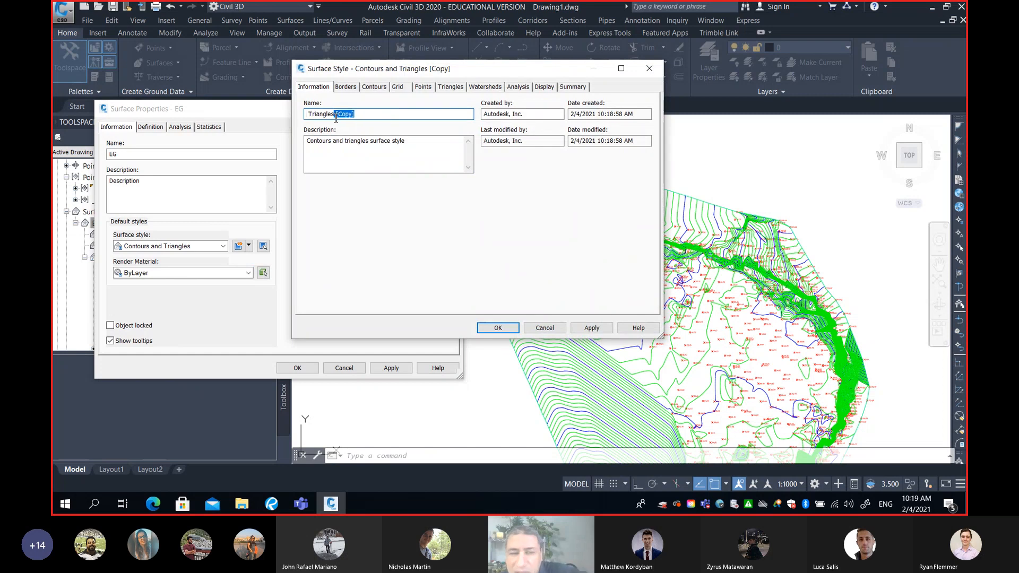
{"action": "key", "text": "BackSpace"}
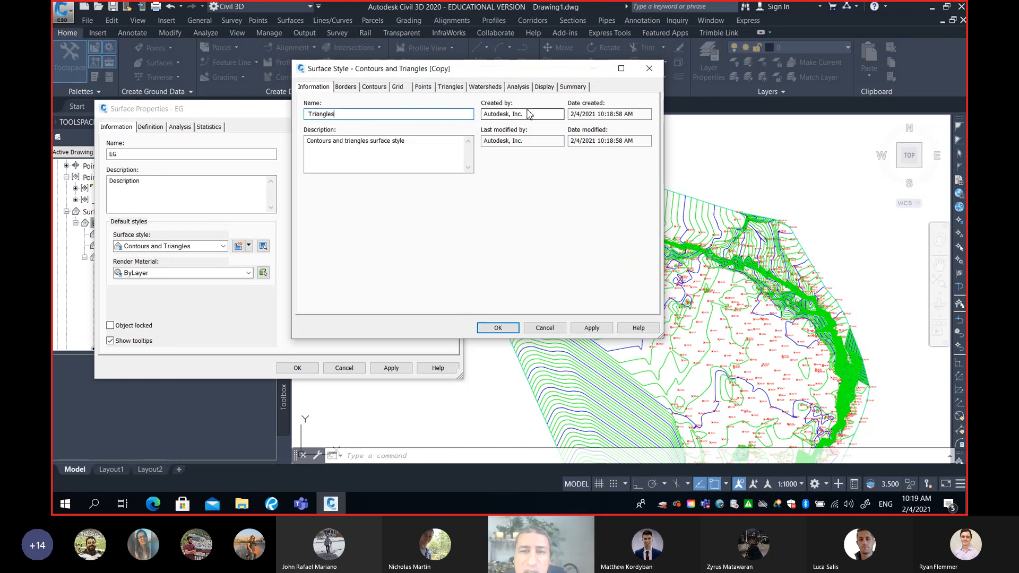
Turn off major and minor contours in the Triangles style's plan display, leaving triangles and border visible, and save the style
{"action": "left_click", "coordinate": [542, 88]}
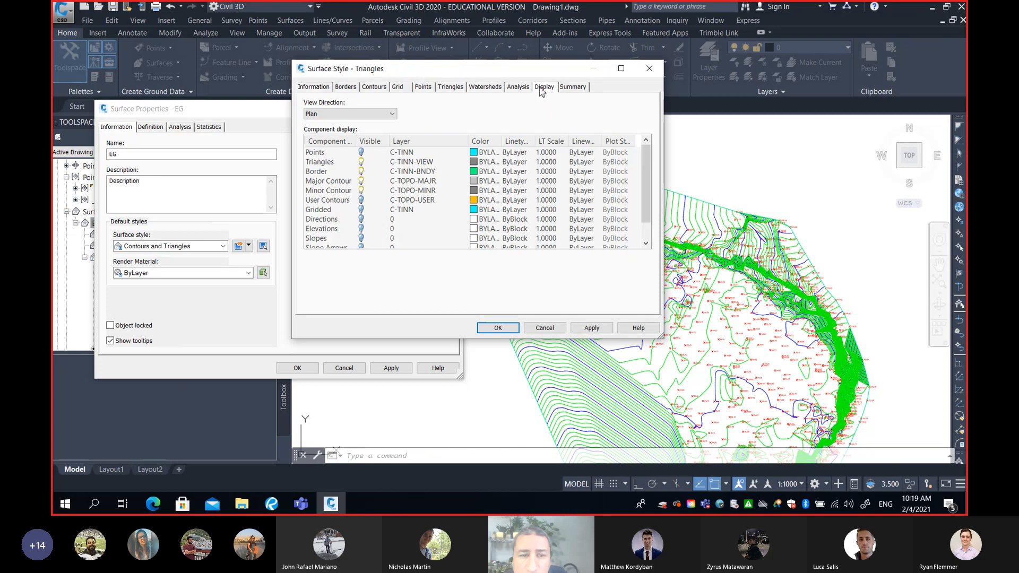
{"action": "left_click", "coordinate": [362, 181]}
{"action": "left_click", "coordinate": [362, 191]}
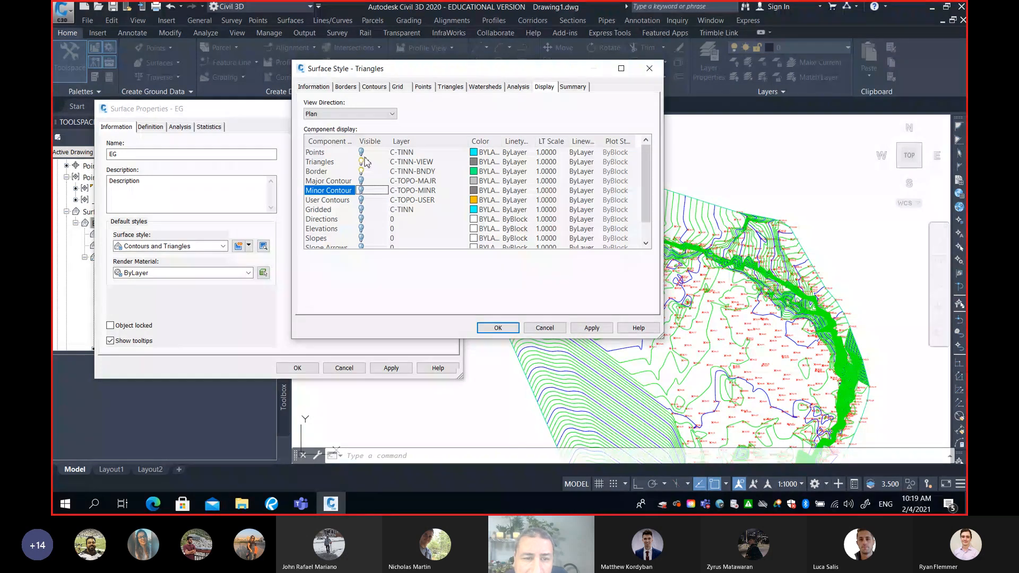
{"action": "left_click", "coordinate": [326, 163]}
{"action": "left_click", "coordinate": [322, 172]}
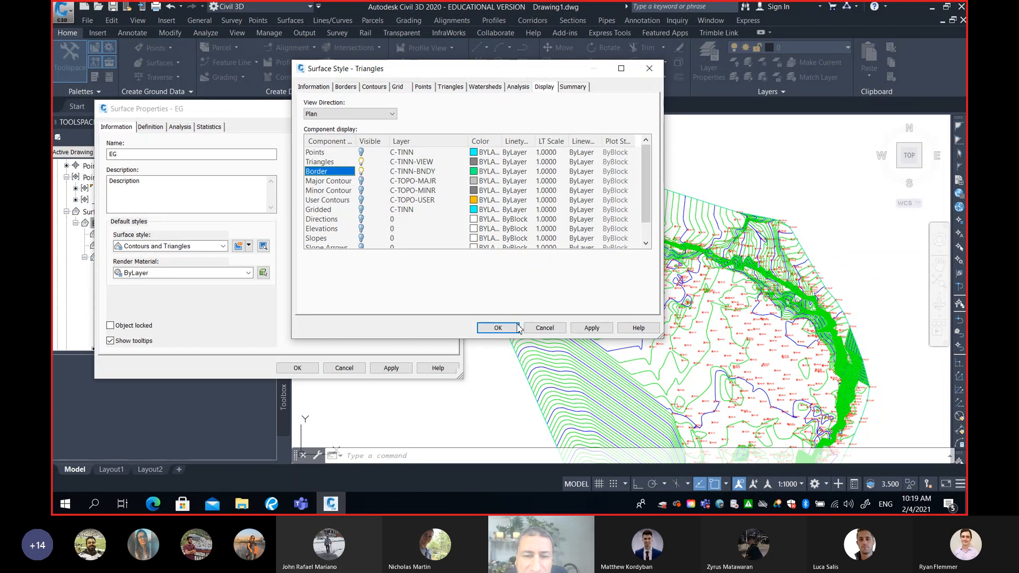
{"action": "left_click", "coordinate": [502, 327]}
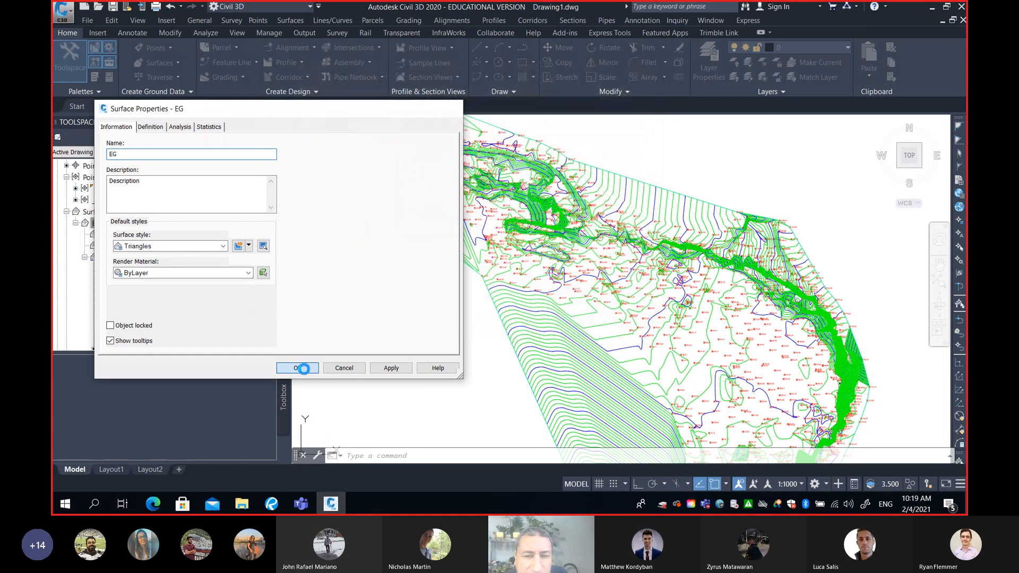
Apply the Triangles style to the EG surface and inspect its triangulation between the survey points
{"action": "left_click", "coordinate": [305, 367]}
{"action": "scroll", "coordinate": [651, 285], "scroll_direction": "down", "scroll_amount": 3}
{"action": "scroll", "coordinate": [627, 262], "scroll_direction": "up", "scroll_amount": 5}
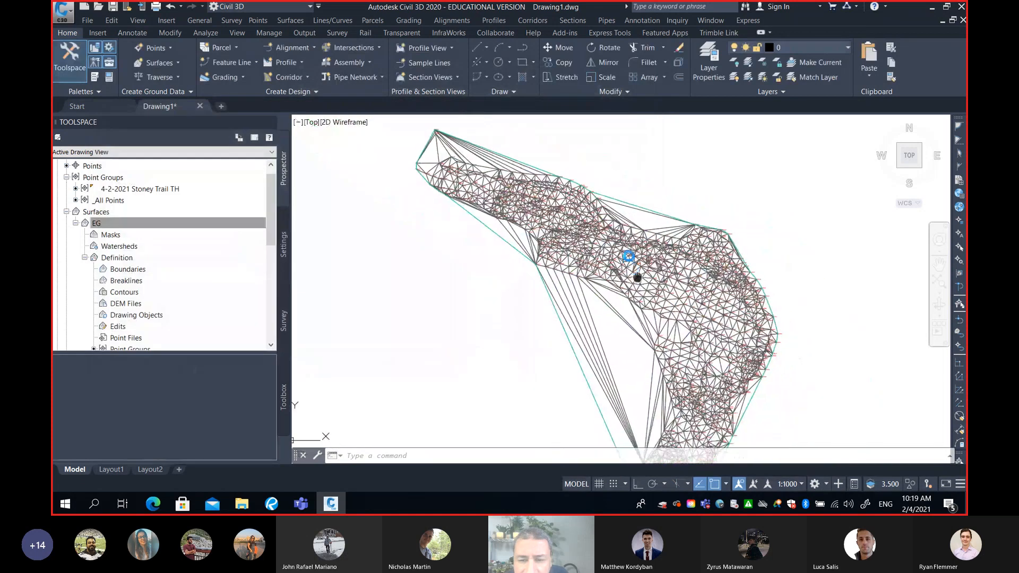
{"action": "scroll", "coordinate": [529, 209], "scroll_direction": "down", "scroll_amount": 2}
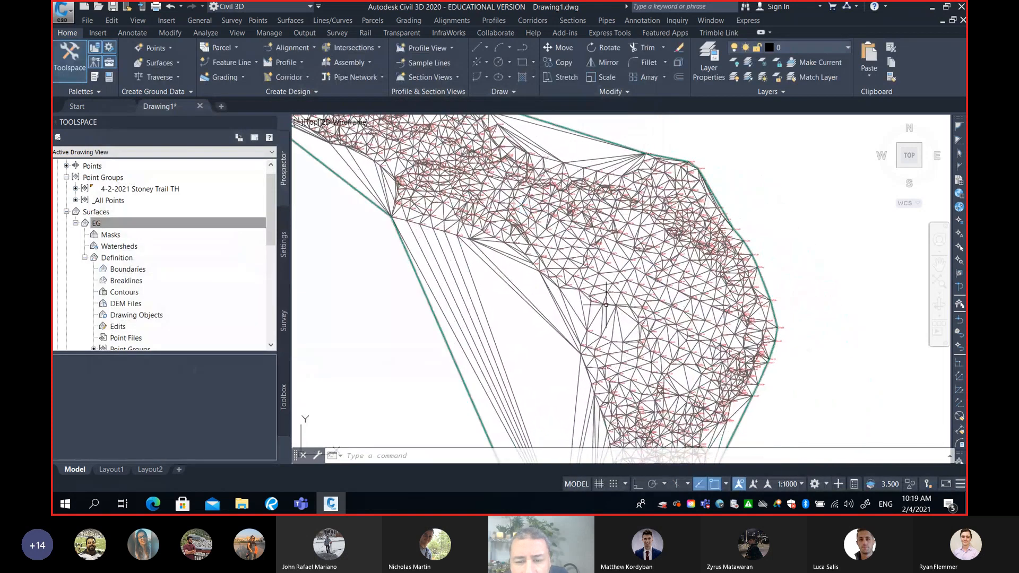
{"action": "scroll", "coordinate": [607, 305], "scroll_direction": "up", "scroll_amount": 6}
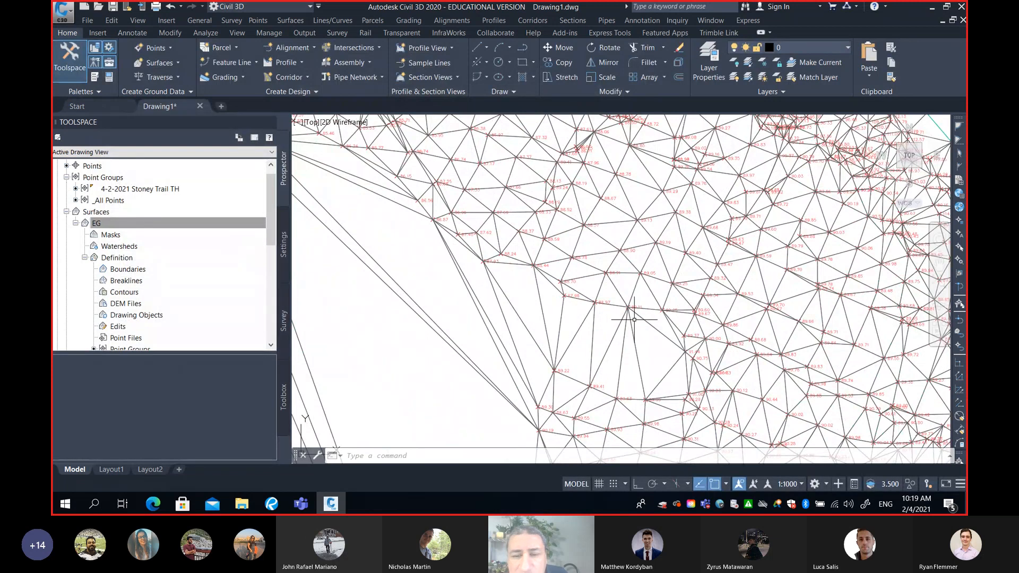
Examine the EG surface's triangulation around the bend, comparing point elevations and the long triangles spanning the unsurveyed gap inside the curve
{"action": "middle_click_drag", "start_coordinate": [650, 333], "coordinate": [625, 276]}
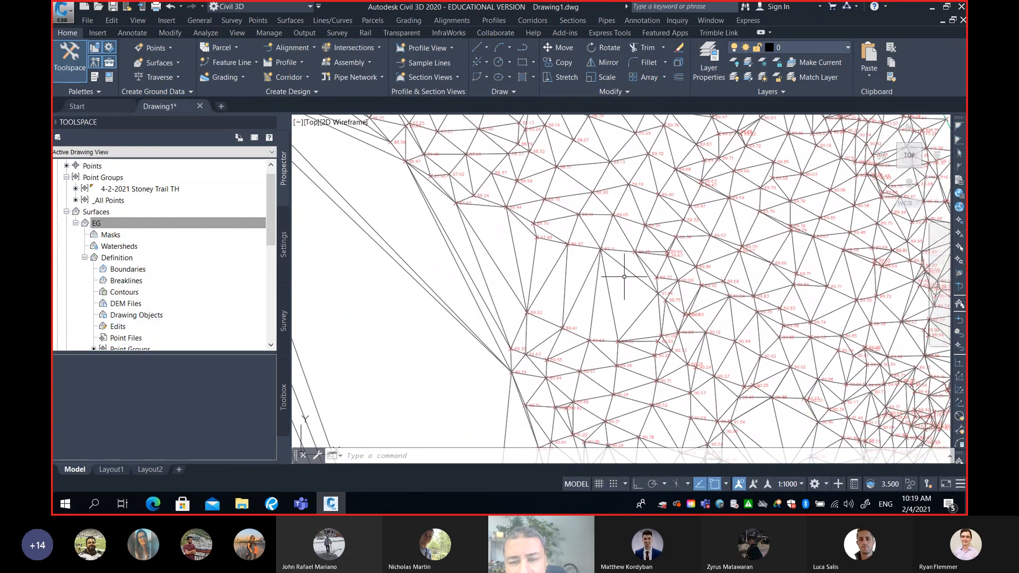
{"action": "mouse_move", "coordinate": [634, 301]}
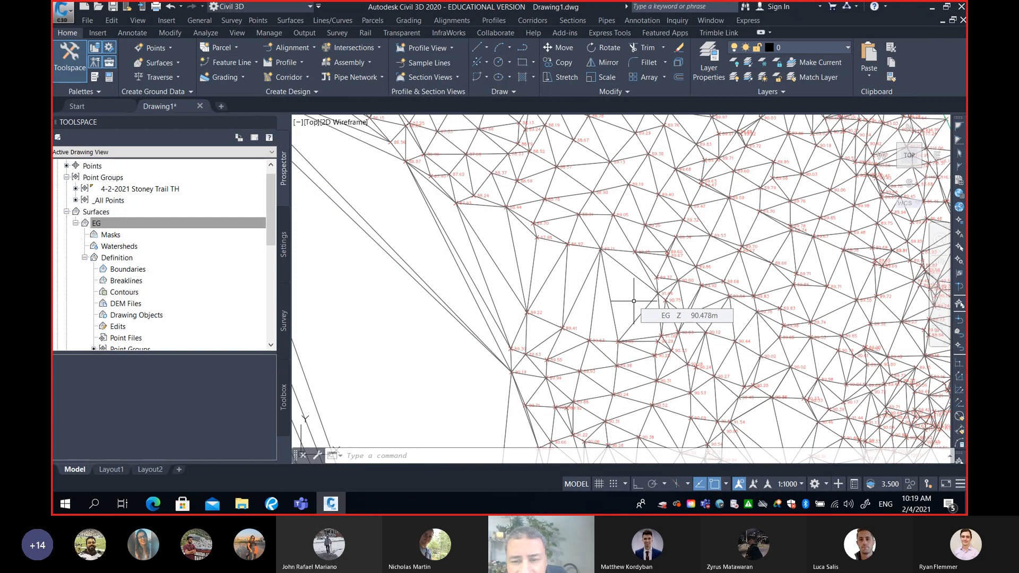
{"action": "scroll", "coordinate": [634, 301], "scroll_direction": "up", "scroll_amount": 2}
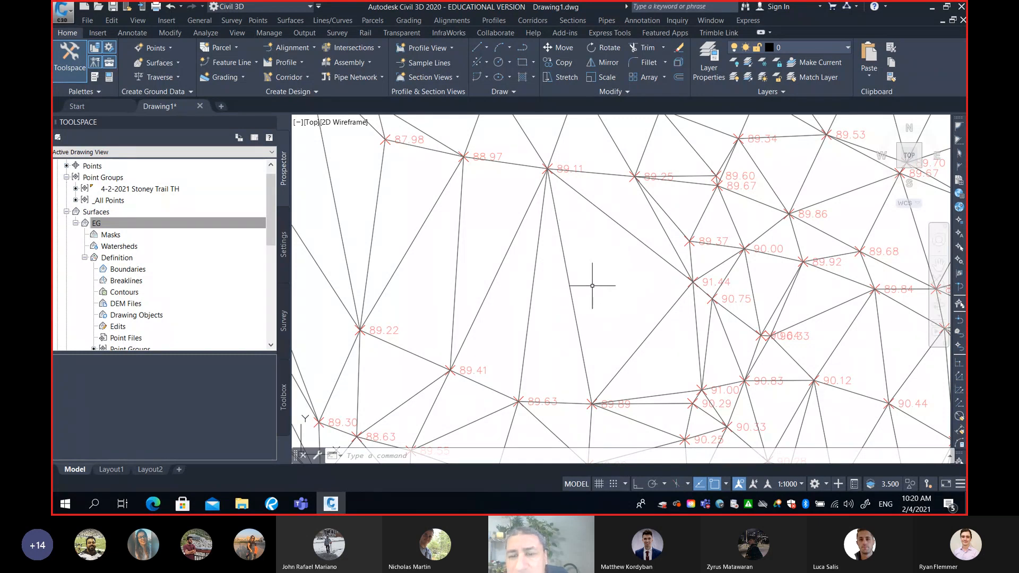
{"action": "scroll", "coordinate": [616, 270], "scroll_direction": "down", "scroll_amount": 5}
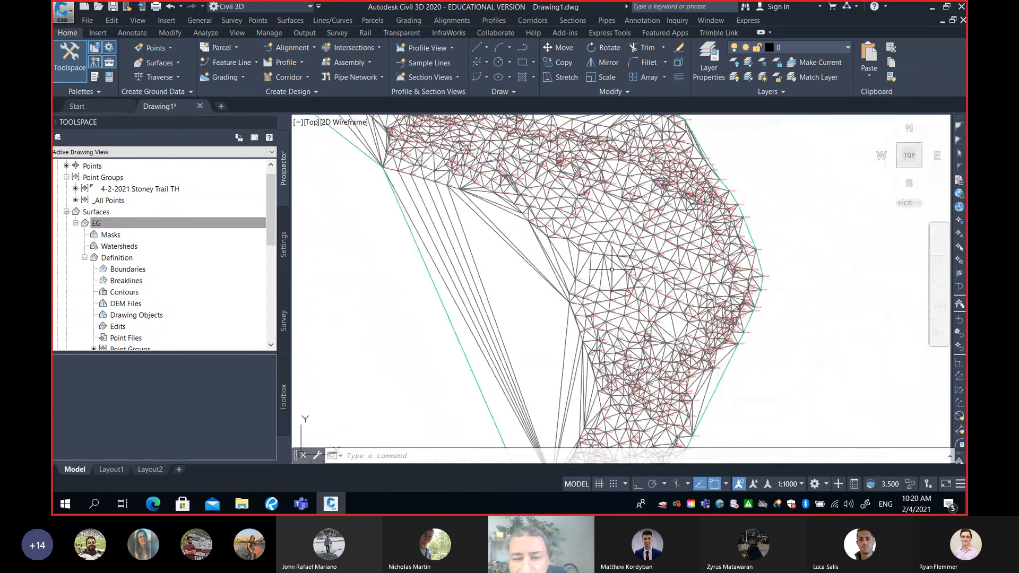
{"action": "mouse_move", "coordinate": [511, 323]}
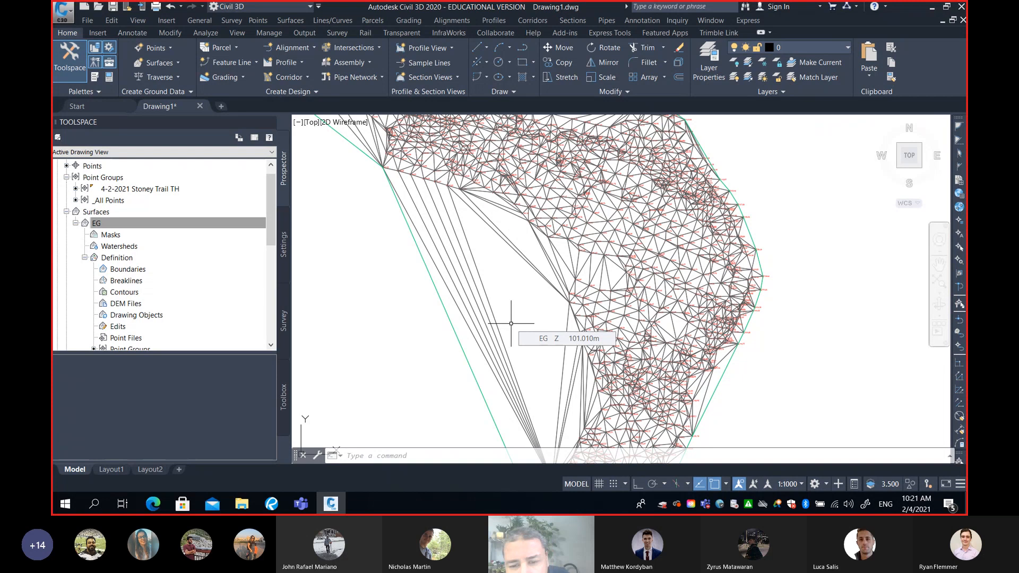
{"action": "scroll", "coordinate": [552, 266], "scroll_direction": "up", "scroll_amount": 2}
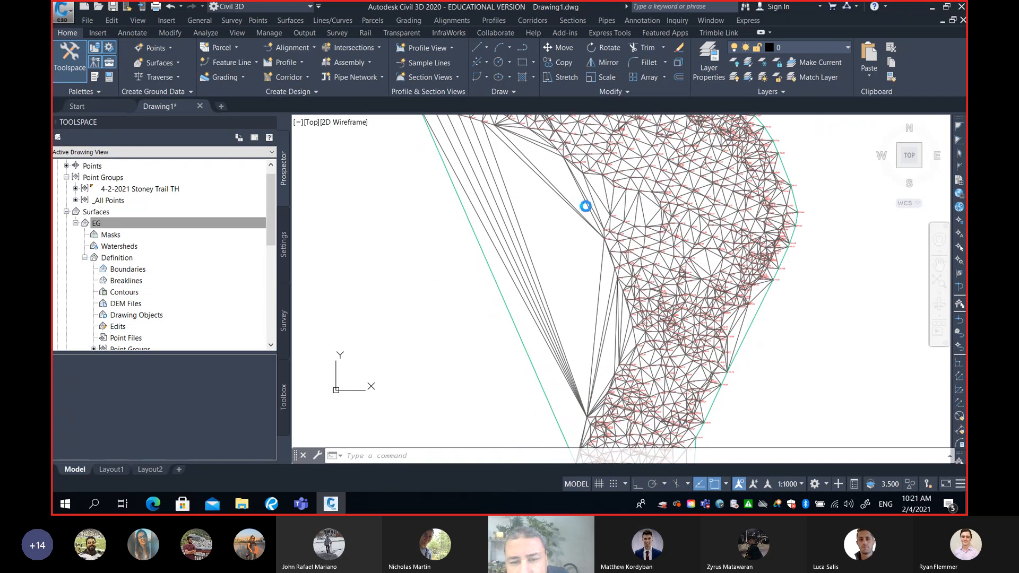
{"action": "scroll", "coordinate": [595, 207], "scroll_direction": "down", "scroll_amount": 2}
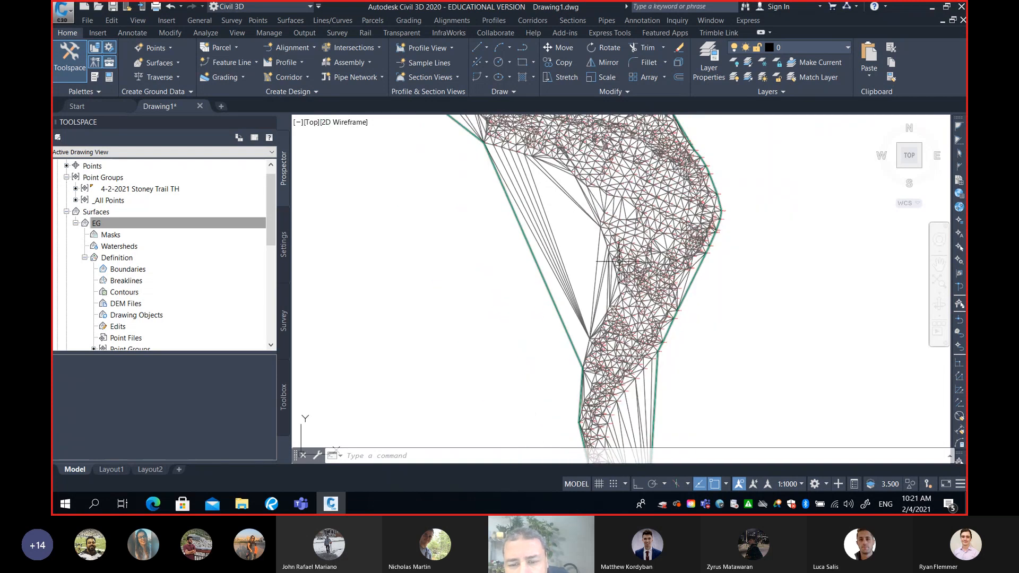
{"action": "middle_click_drag", "start_coordinate": [623, 296], "coordinate": [613, 272]}
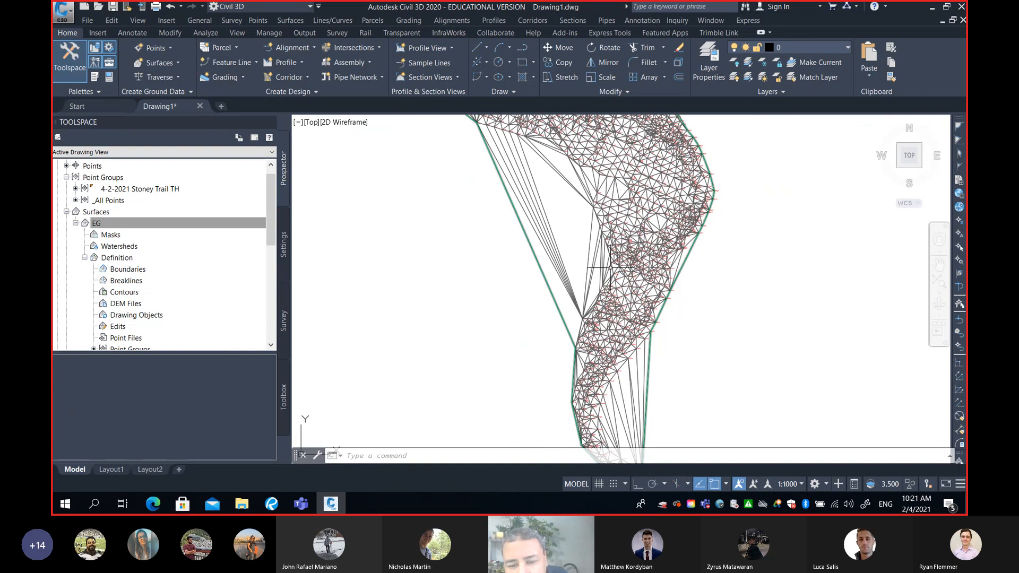
{"action": "mouse_move", "coordinate": [611, 268]}
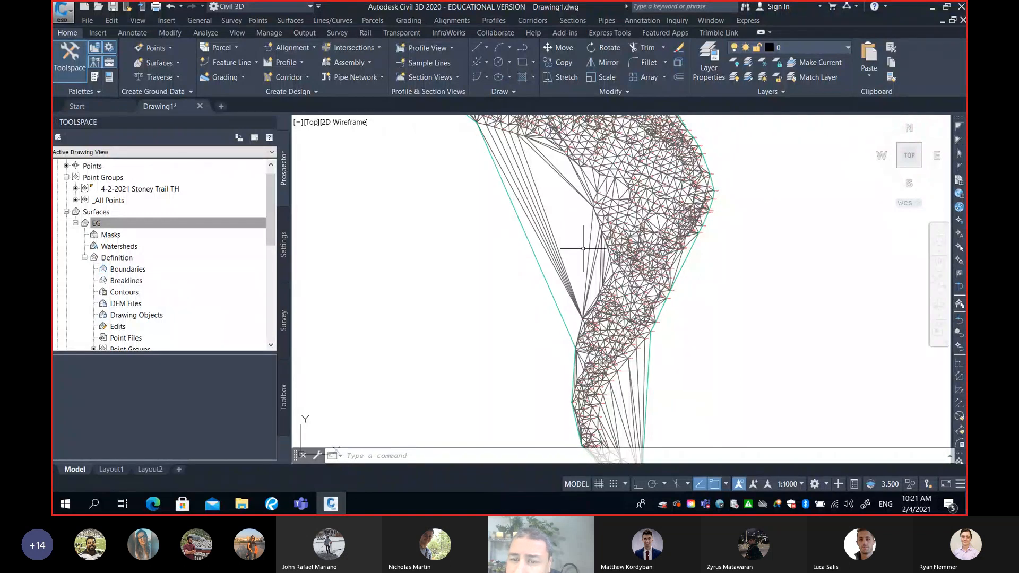
{"action": "middle_click_drag", "start_coordinate": [613, 225], "coordinate": [561, 301]}
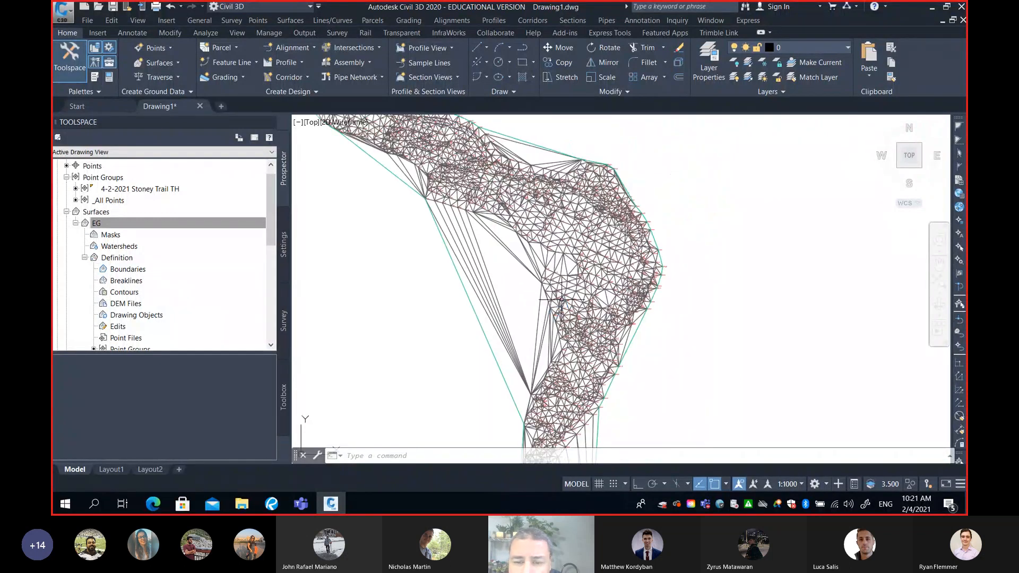
{"action": "scroll", "coordinate": [565, 269], "scroll_direction": "up", "scroll_amount": 5}
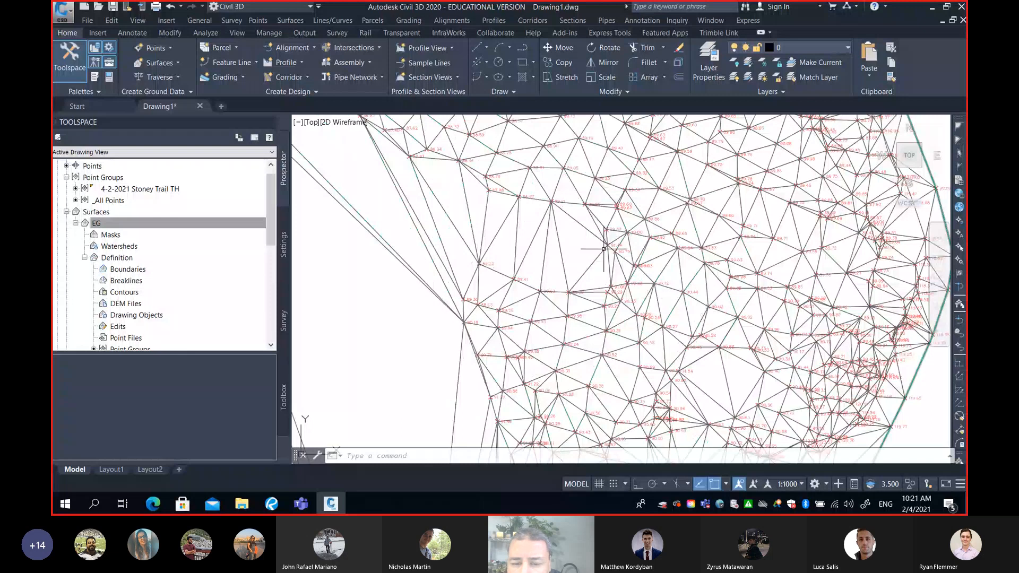
{"action": "scroll", "coordinate": [593, 249], "scroll_direction": "up", "scroll_amount": 2}
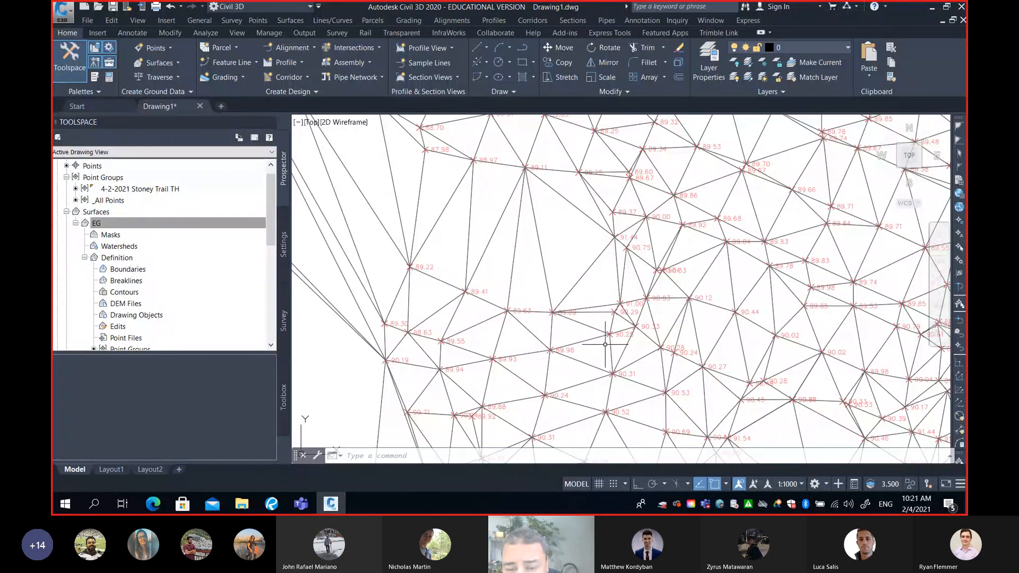
{"action": "scroll", "coordinate": [607, 341], "scroll_direction": "down", "scroll_amount": 2}
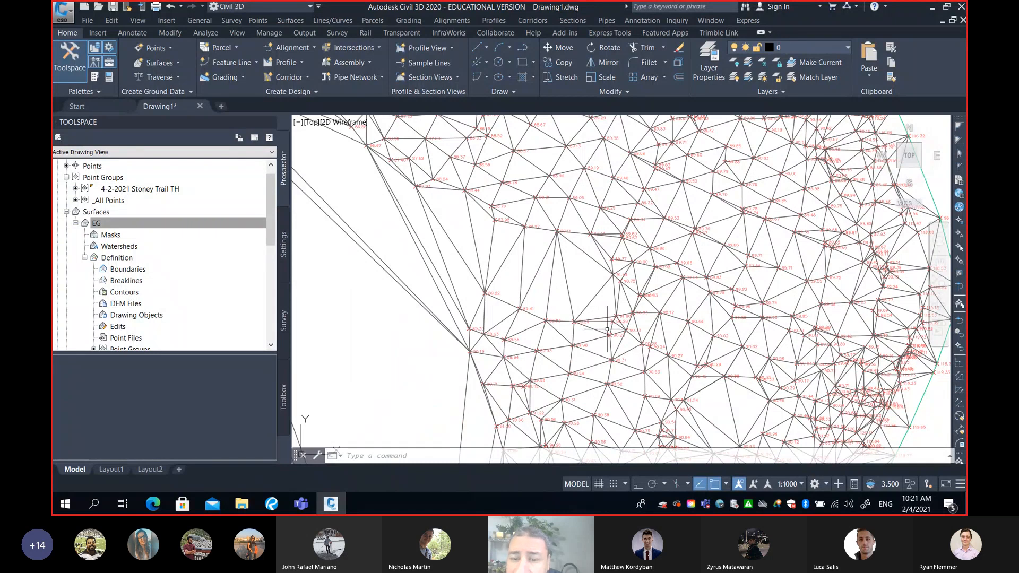
{"action": "mouse_move", "coordinate": [607, 329]}
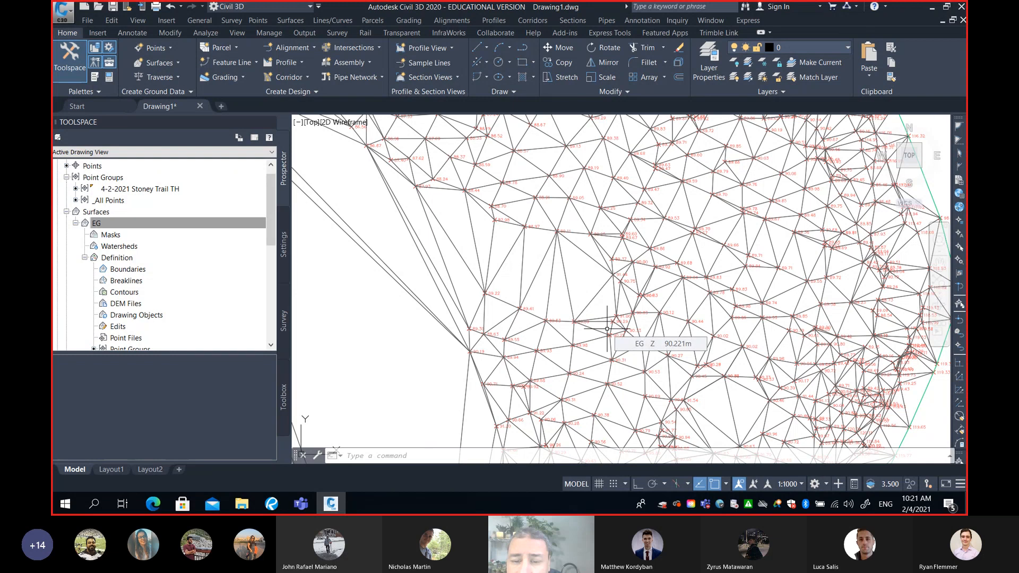
{"action": "scroll", "coordinate": [606, 329], "scroll_direction": "down", "scroll_amount": 5}
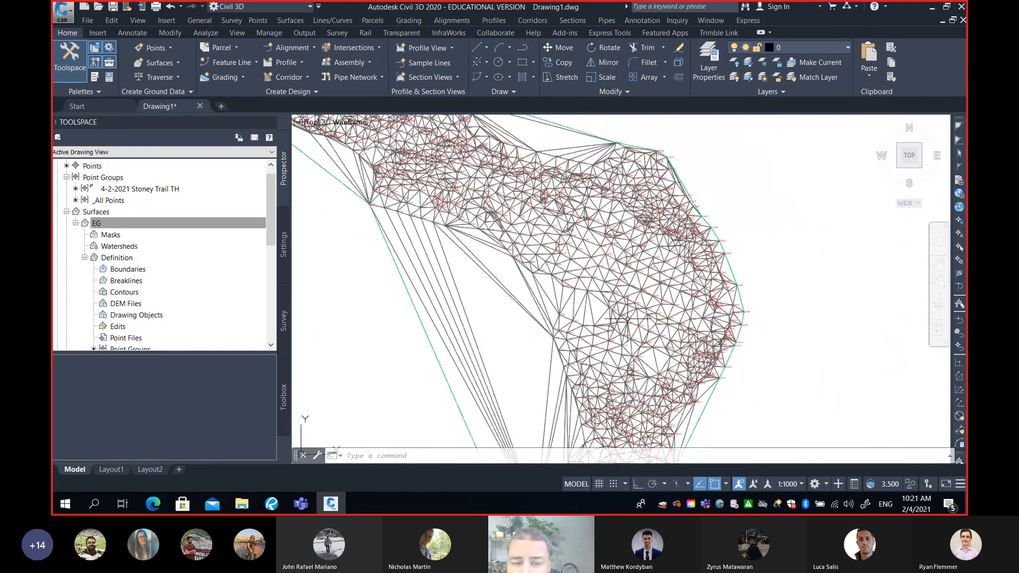
{"action": "middle_click_drag", "start_coordinate": [628, 319], "coordinate": [685, 273]}
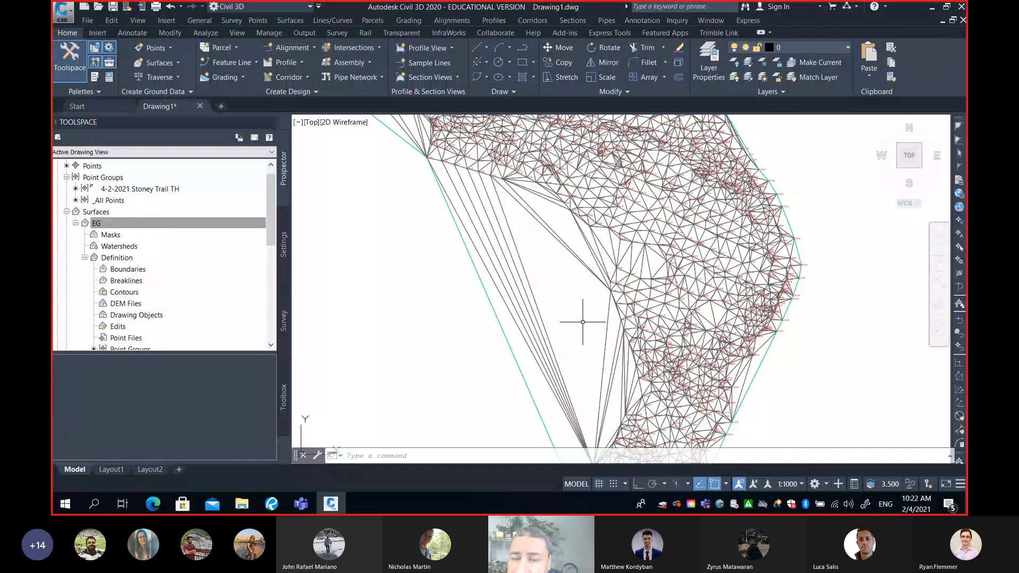
{"action": "mouse_move", "coordinate": [581, 321]}
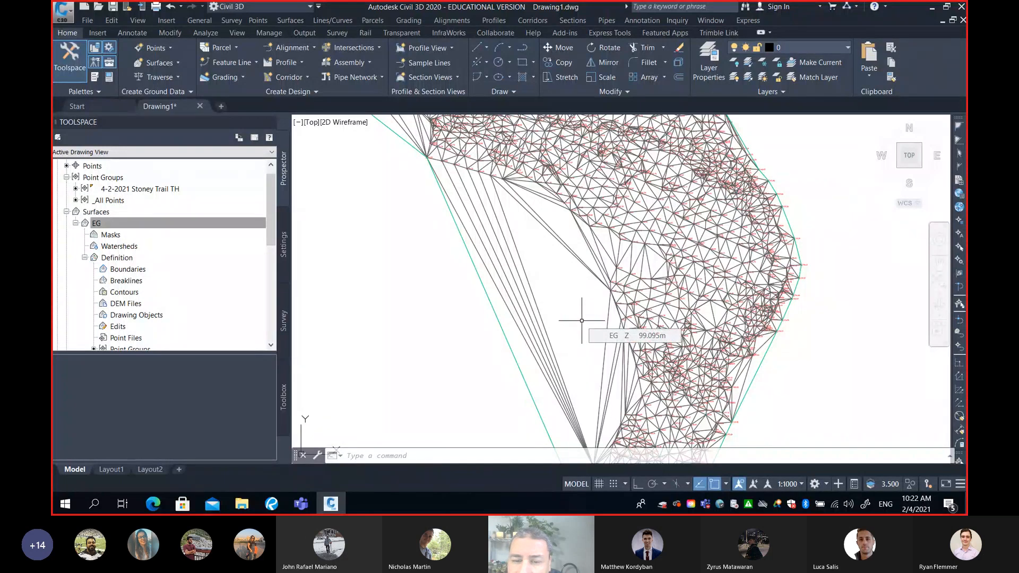
Inspect the southern tail of the EG surface for long, narrow triangles bridging the concave eastern edge
{"action": "scroll", "coordinate": [581, 320], "scroll_direction": "down", "scroll_amount": 3}
{"action": "scroll", "coordinate": [651, 375], "scroll_direction": "down", "scroll_amount": 2}
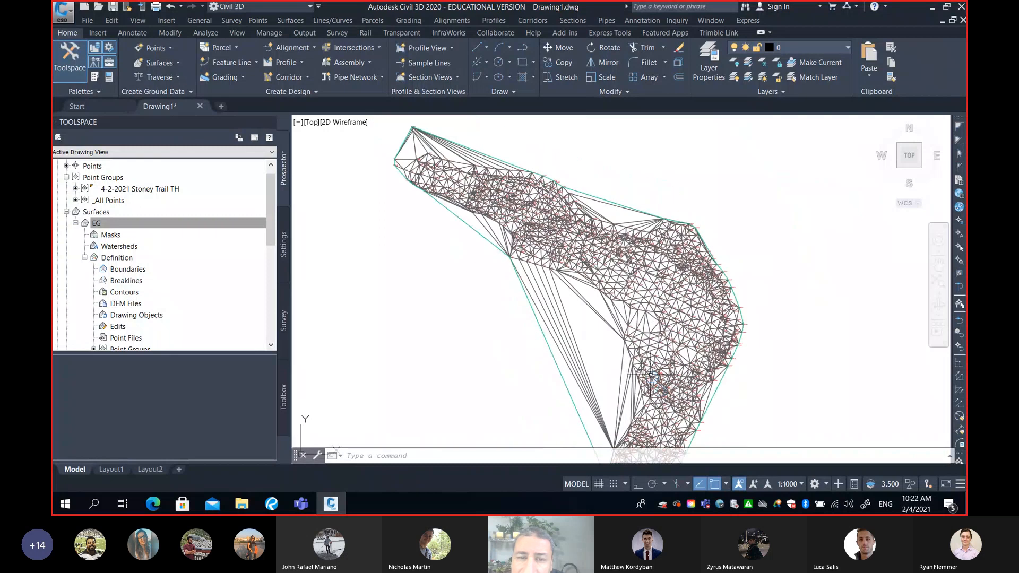
{"action": "middle_click_drag", "start_coordinate": [655, 384], "coordinate": [616, 212]}
{"action": "middle_click_drag", "start_coordinate": [629, 340], "coordinate": [610, 260]}
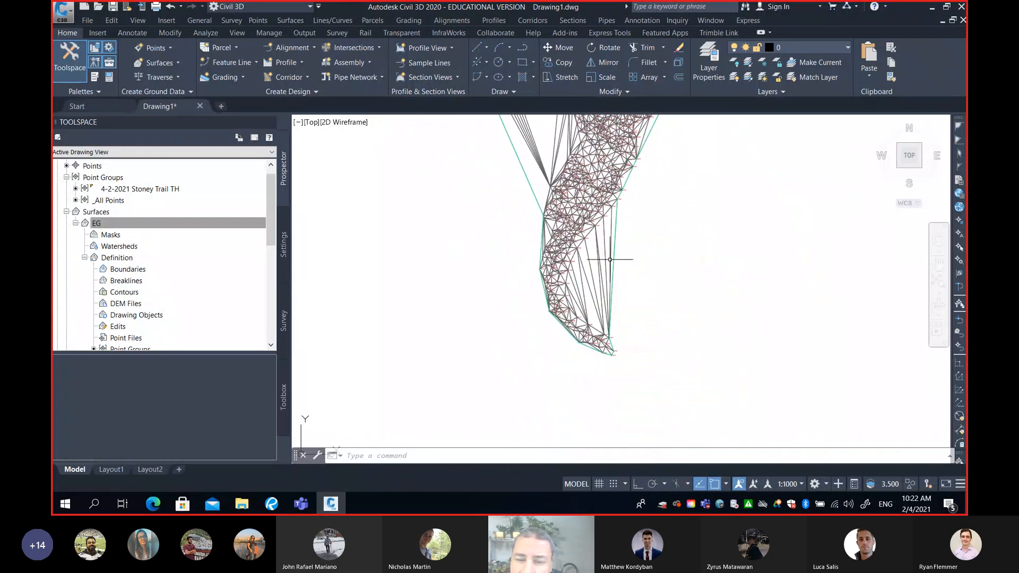
{"action": "scroll", "coordinate": [610, 259], "scroll_direction": "up", "scroll_amount": 4}
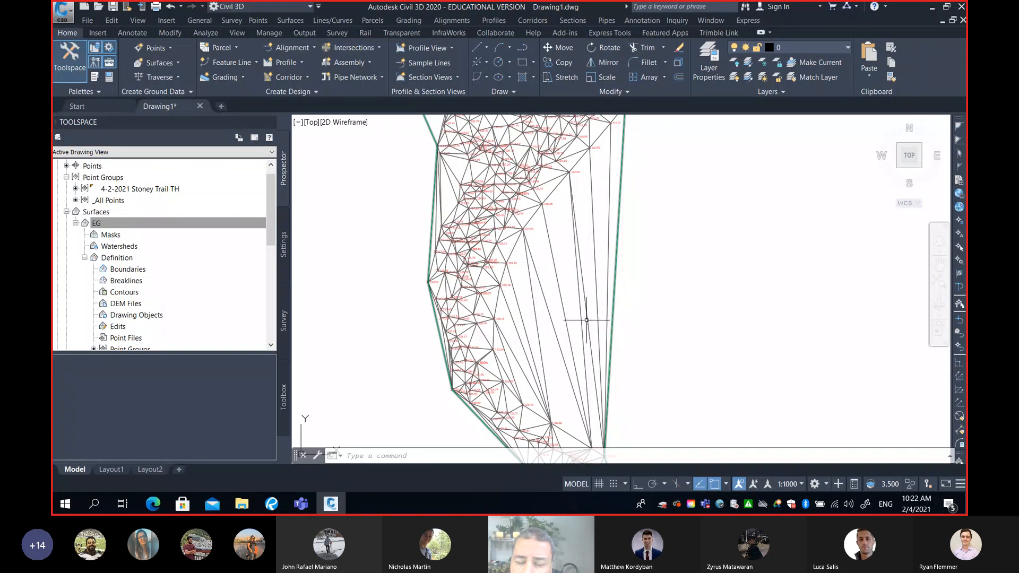
{"action": "middle_click_drag", "start_coordinate": [586, 320], "coordinate": [609, 262]}
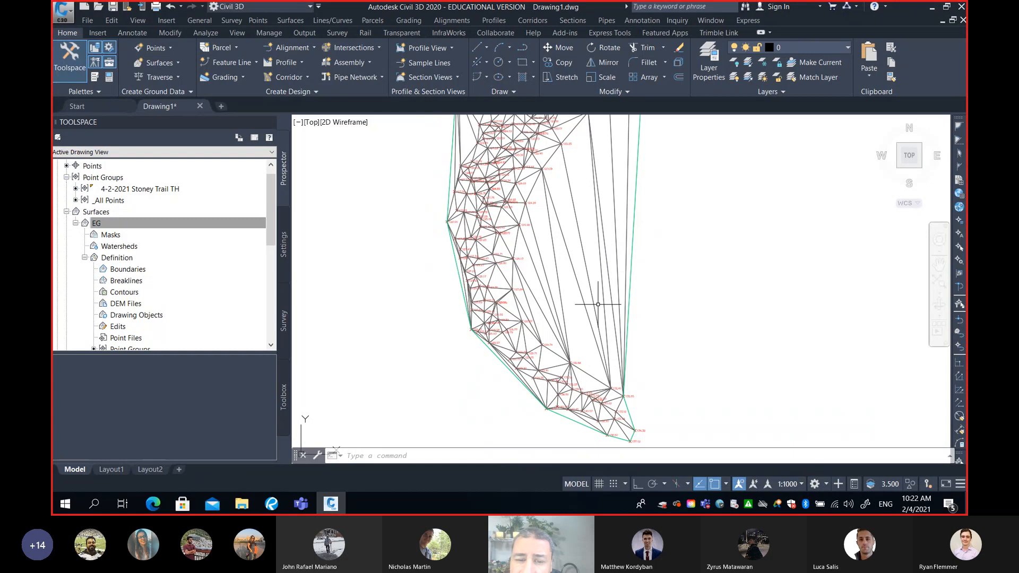
{"action": "scroll", "coordinate": [588, 243], "scroll_direction": "down", "scroll_amount": 2}
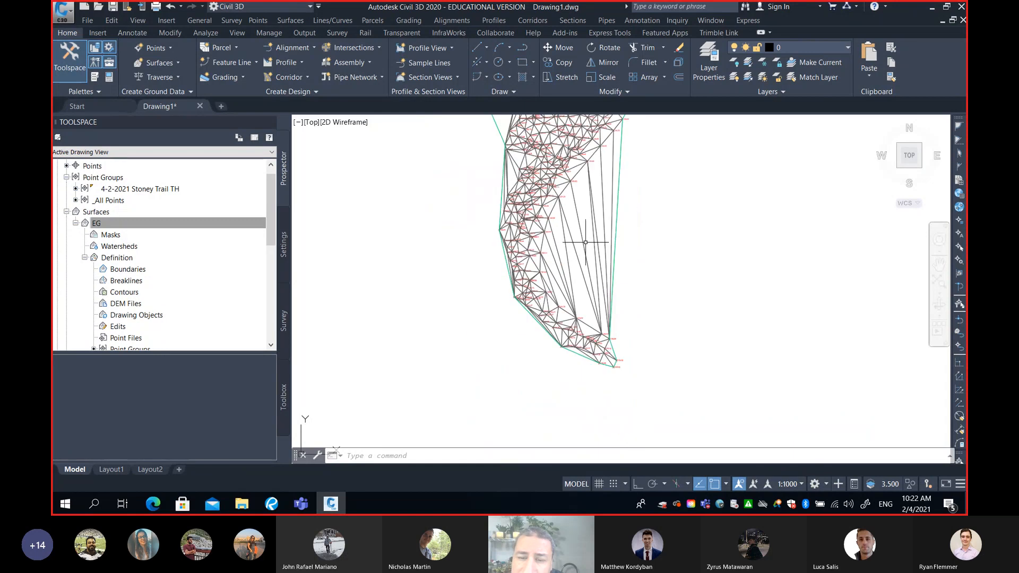
{"action": "middle_click_drag", "start_coordinate": [605, 236], "coordinate": [550, 271]}
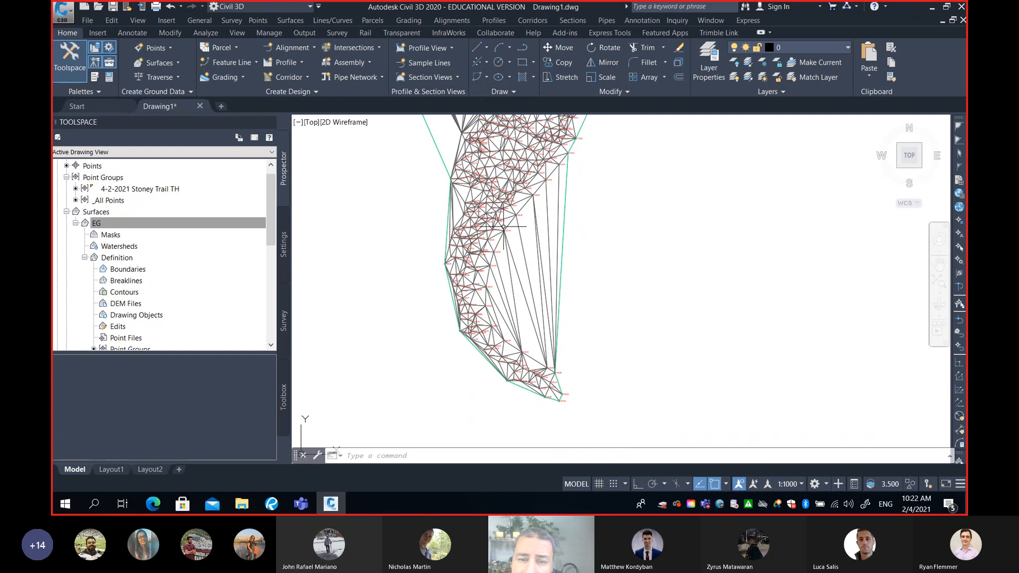
{"action": "scroll", "coordinate": [554, 284], "scroll_direction": "up", "scroll_amount": 2}
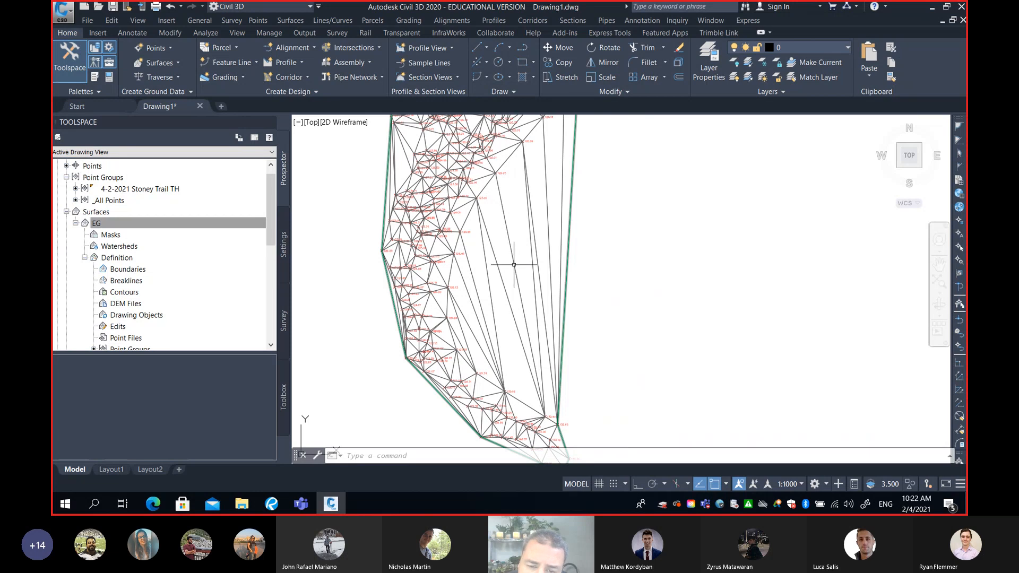
{"action": "mouse_move", "coordinate": [514, 265]}
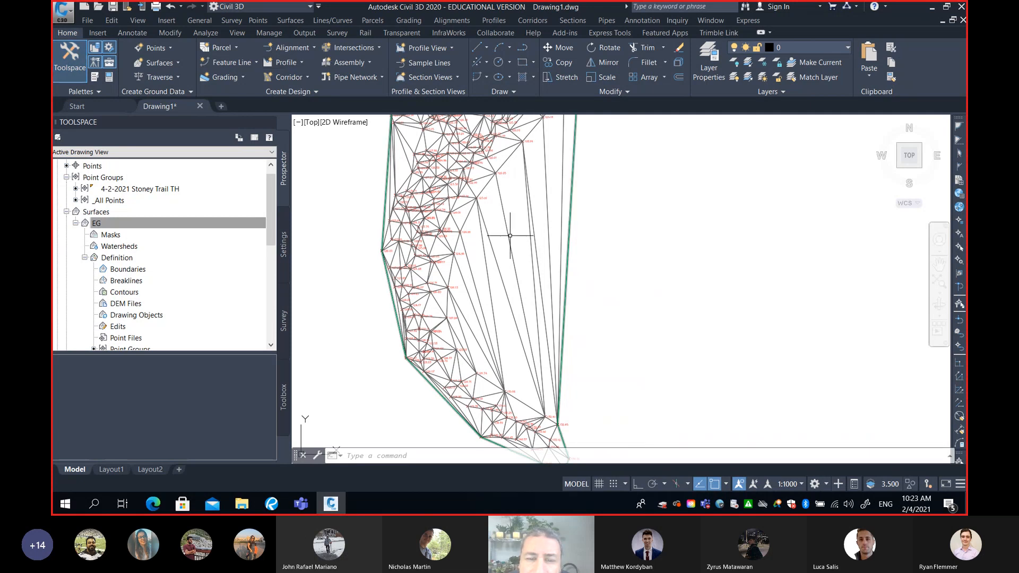
{"action": "mouse_move", "coordinate": [508, 233]}
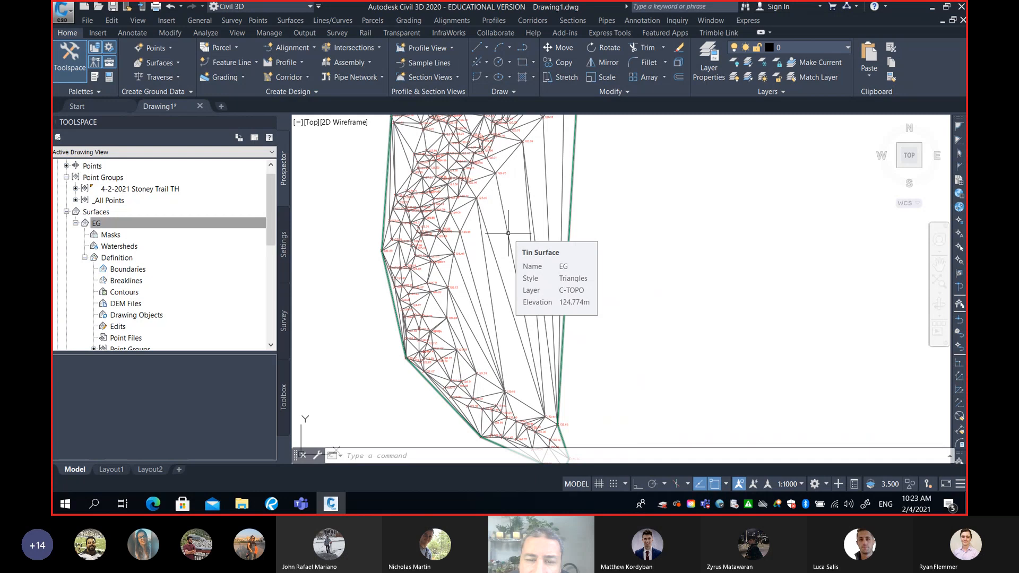
{"action": "left_click", "coordinate": [509, 233]}
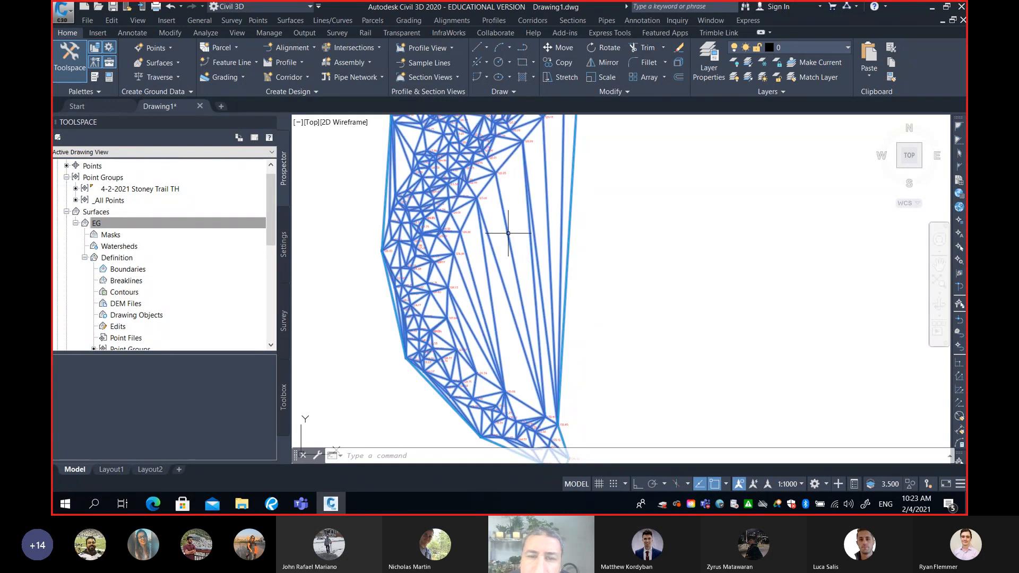
{"action": "mouse_move", "coordinate": [510, 232]}
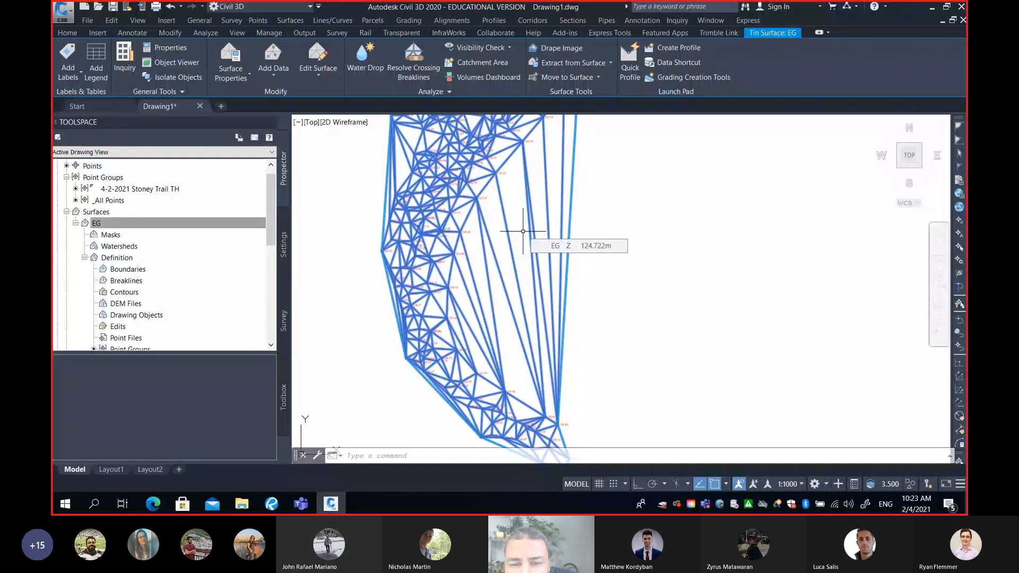
{"action": "key", "text": "Escape"}
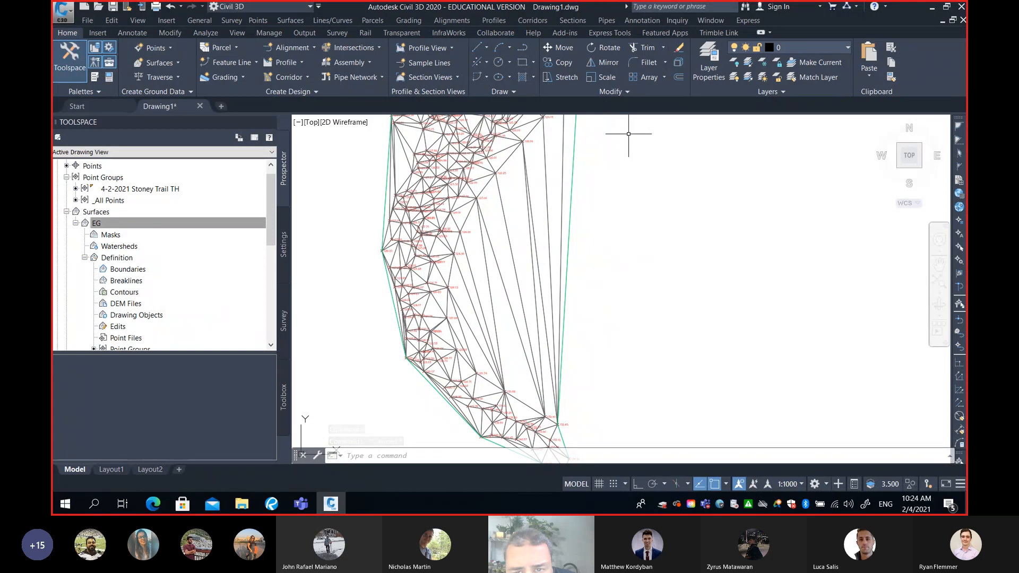
Start Delete Line on the EG surface and select the long triangle edges bridging the southern tail's concave eastern side
{"action": "left_click", "coordinate": [513, 253]}
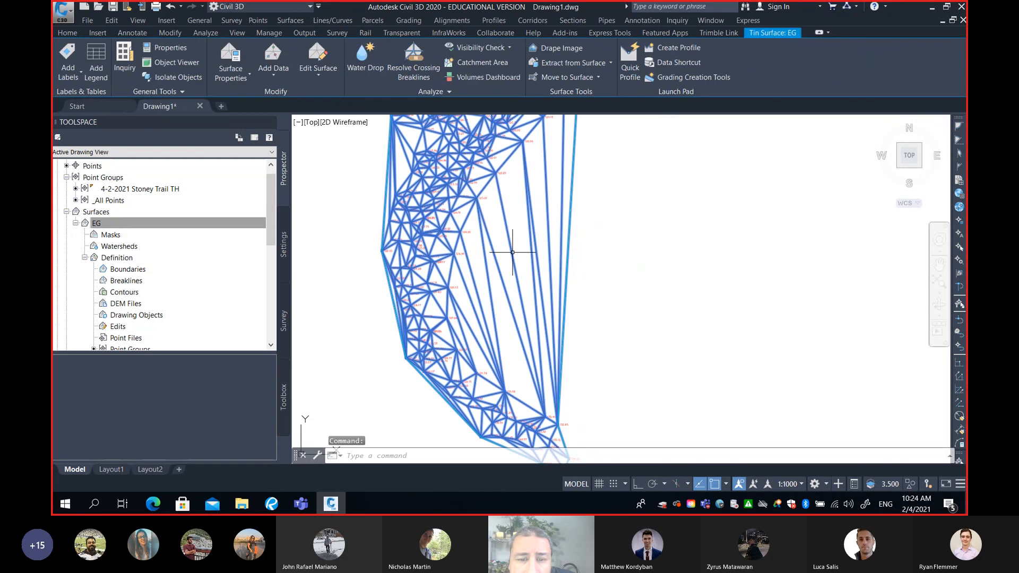
{"action": "mouse_move", "coordinate": [512, 251]}
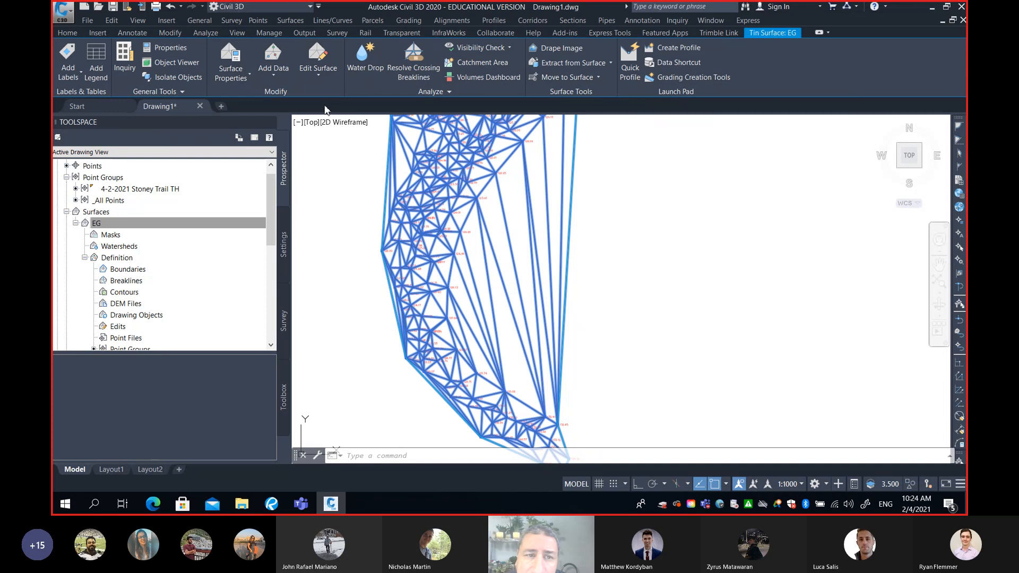
{"action": "left_click", "coordinate": [320, 81]}
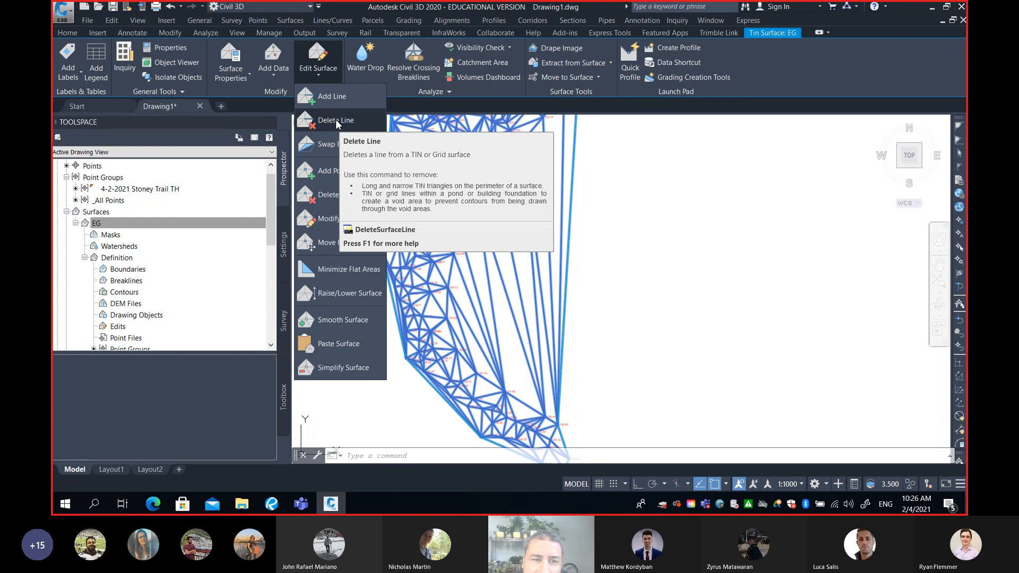
{"action": "left_click", "coordinate": [336, 121]}
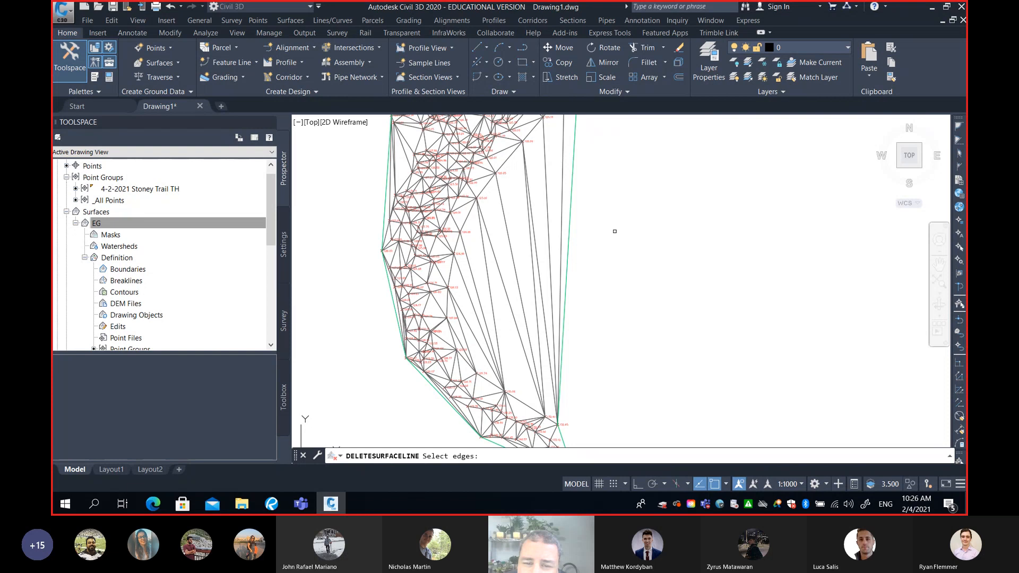
{"action": "left_click", "coordinate": [614, 188]}
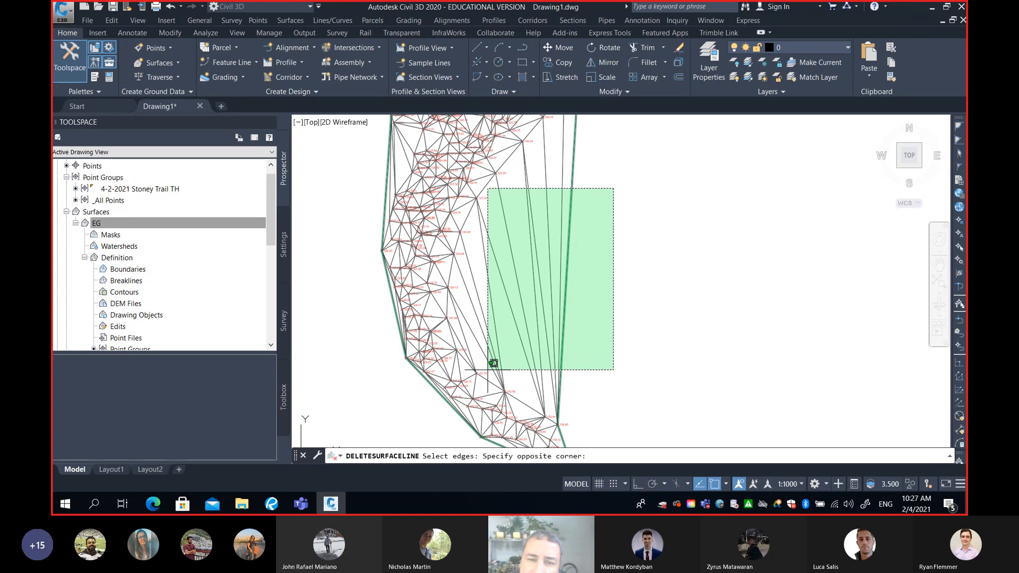
{"action": "left_click", "coordinate": [488, 370]}
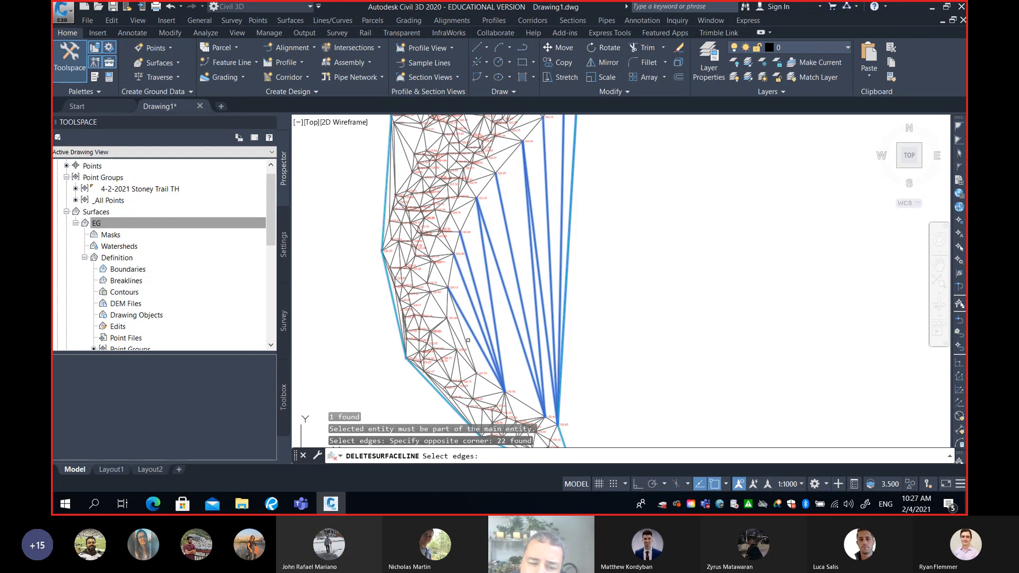
{"action": "scroll", "coordinate": [468, 340], "scroll_direction": "up", "scroll_amount": 5}
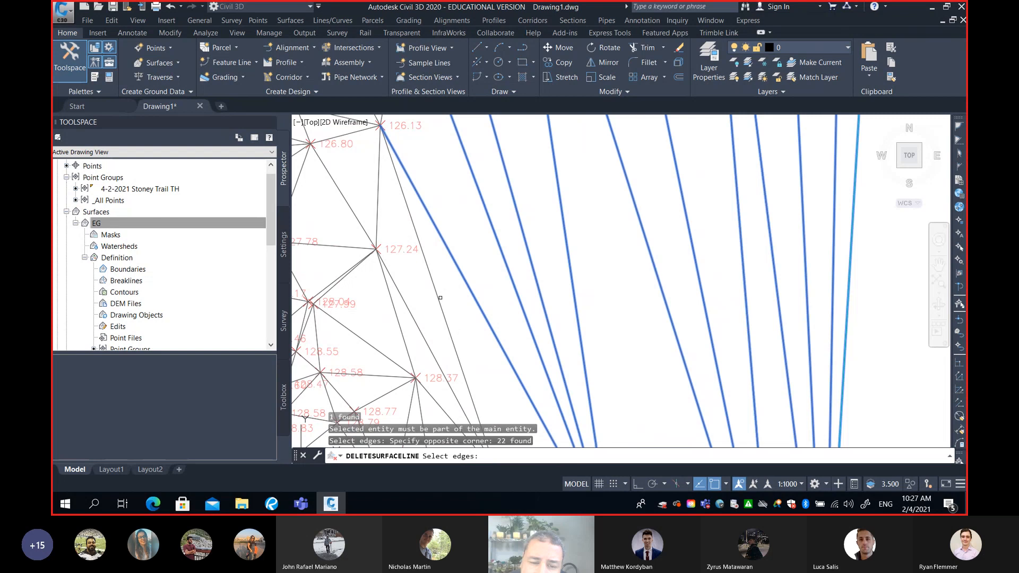
{"action": "left_click", "coordinate": [435, 291]}
{"action": "scroll", "coordinate": [616, 288], "scroll_direction": "down", "scroll_amount": 5}
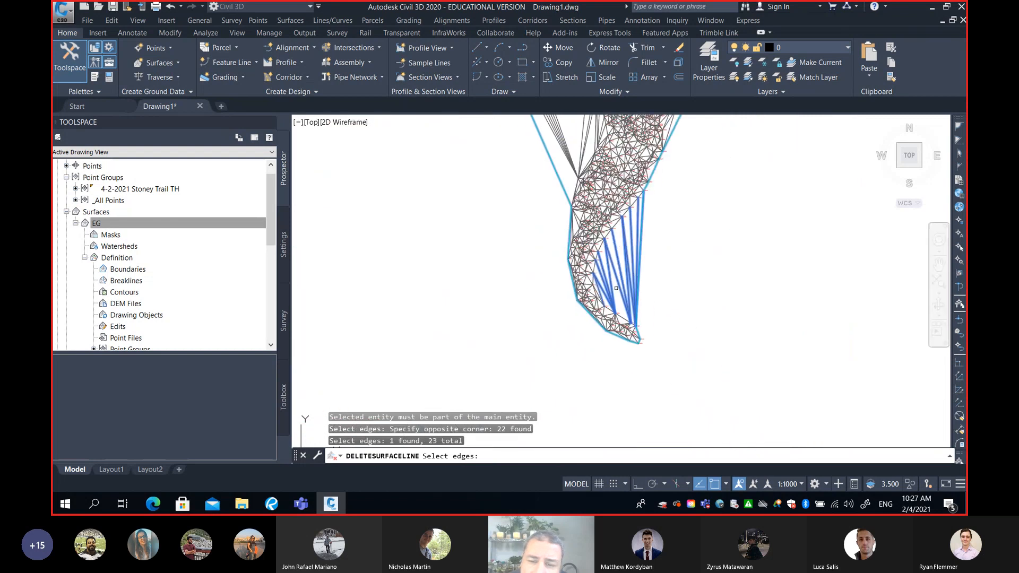
Add the long triangle edges spanning the unsurveyed gap on the bend's western side to the selection with a zigzag fence
{"action": "middle_click_drag", "start_coordinate": [644, 233], "coordinate": [648, 376]}
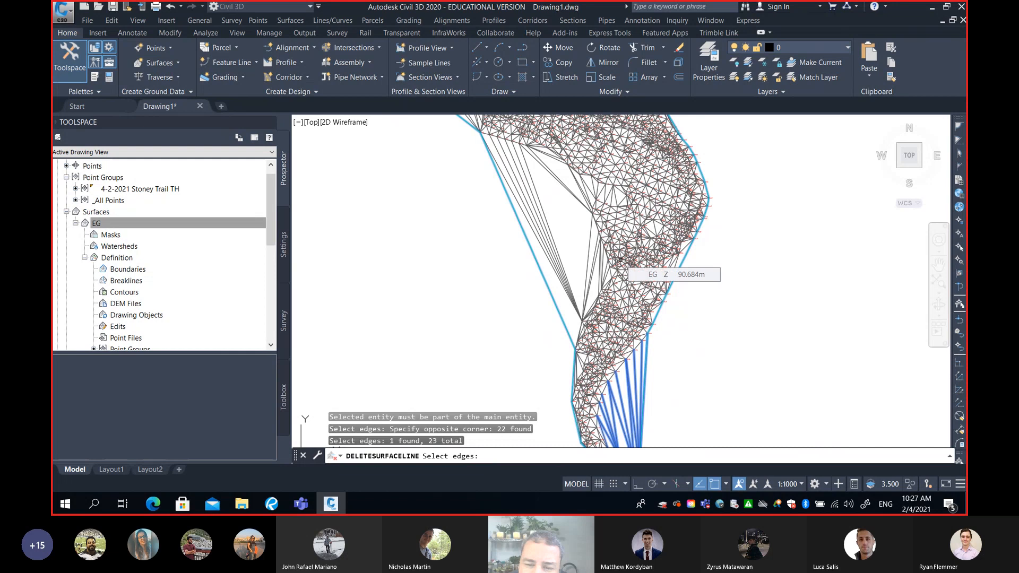
{"action": "middle_click_drag", "start_coordinate": [619, 259], "coordinate": [629, 234]}
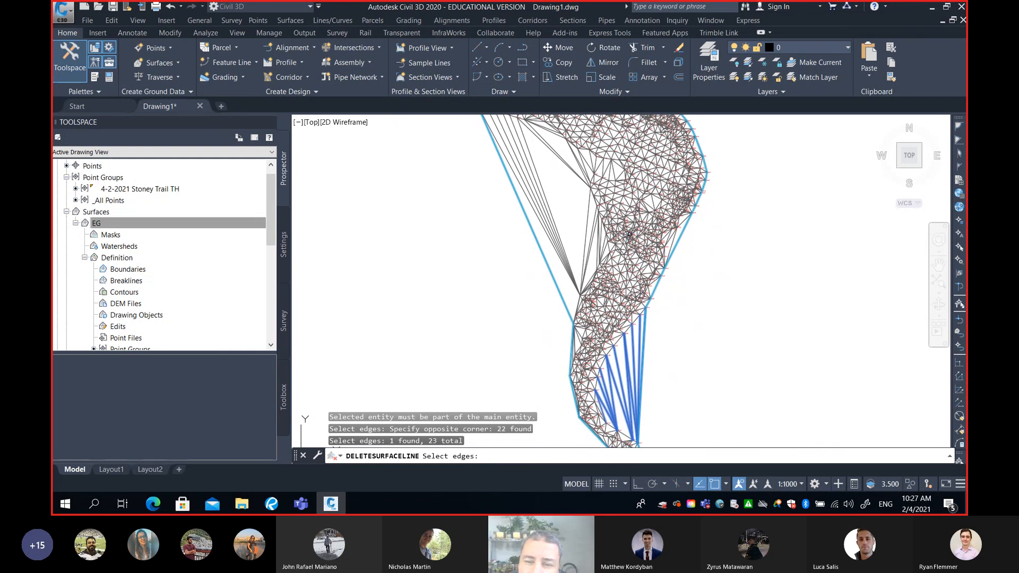
{"action": "middle_click_drag", "start_coordinate": [641, 182], "coordinate": [640, 219]}
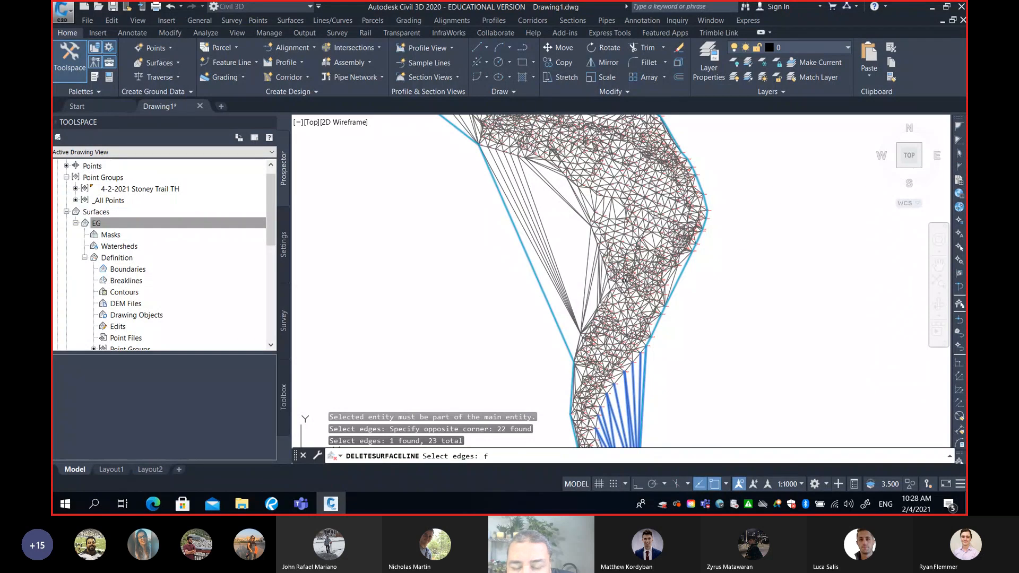
{"action": "key", "text": "Return"}
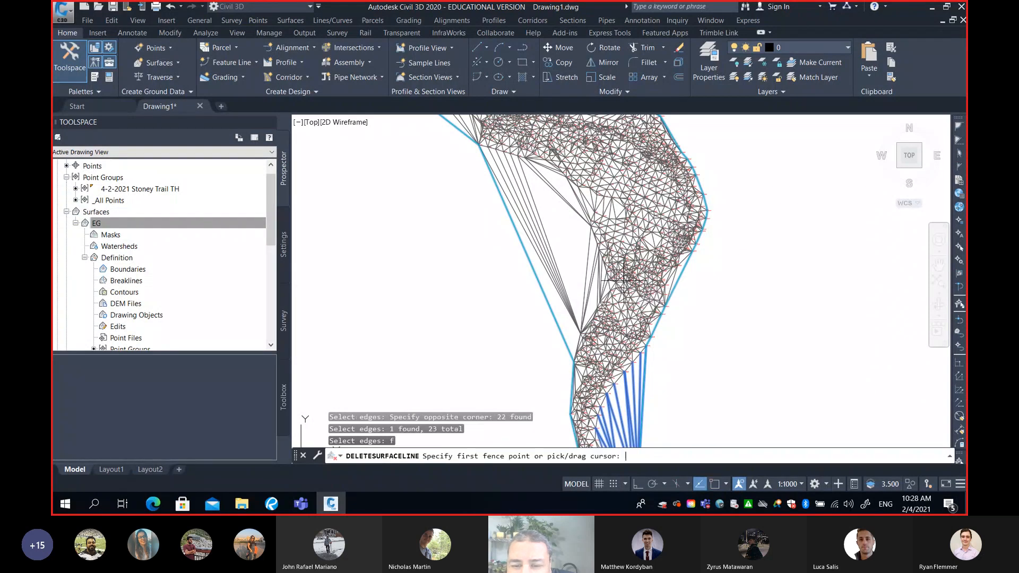
{"action": "scroll", "coordinate": [621, 279], "scroll_direction": "up", "scroll_amount": 2}
{"action": "middle_click_drag", "start_coordinate": [612, 277], "coordinate": [707, 250]}
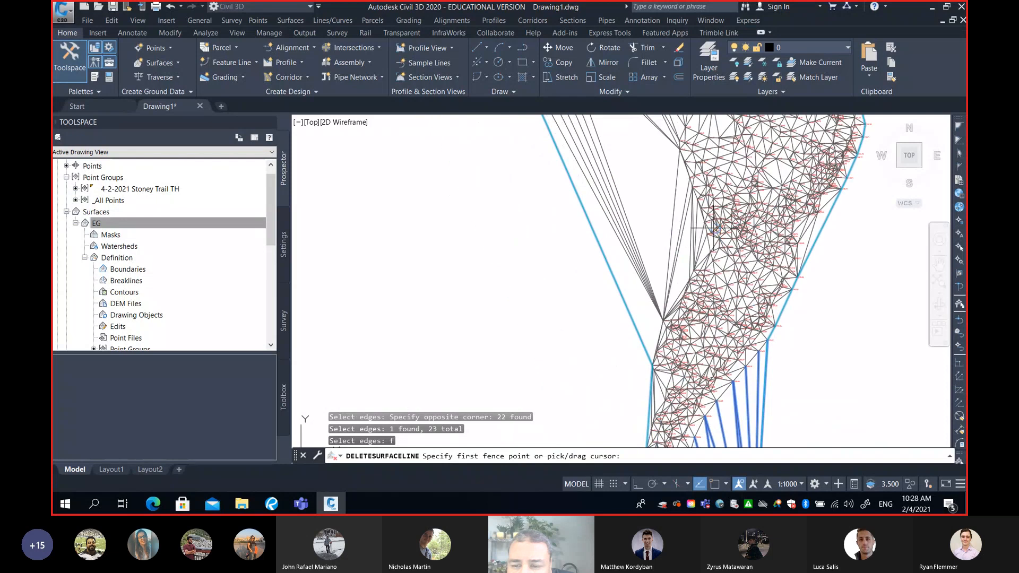
{"action": "left_click", "coordinate": [706, 248]}
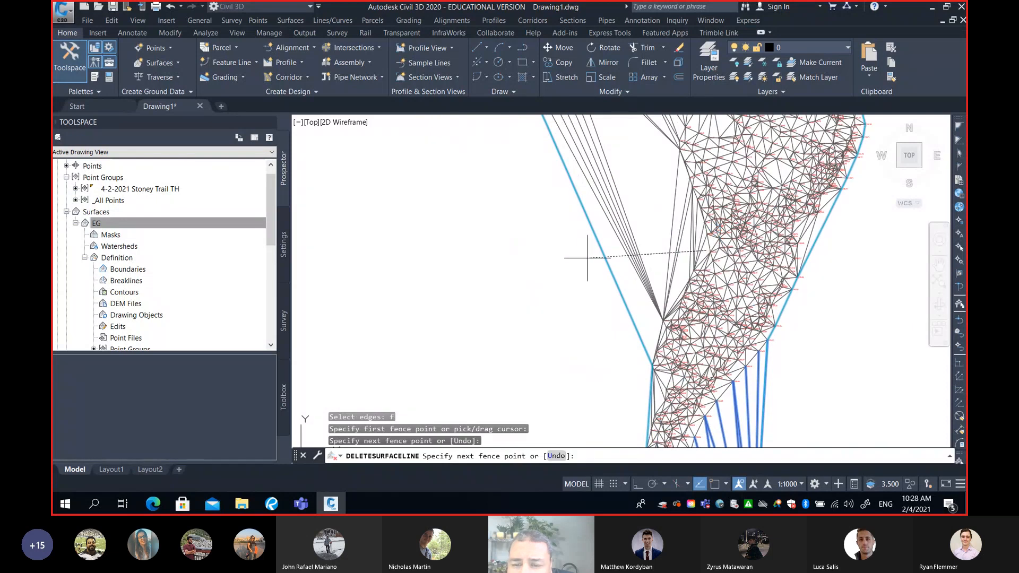
{"action": "left_click", "coordinate": [573, 247]}
{"action": "scroll", "coordinate": [625, 226], "scroll_direction": "down", "scroll_amount": 4}
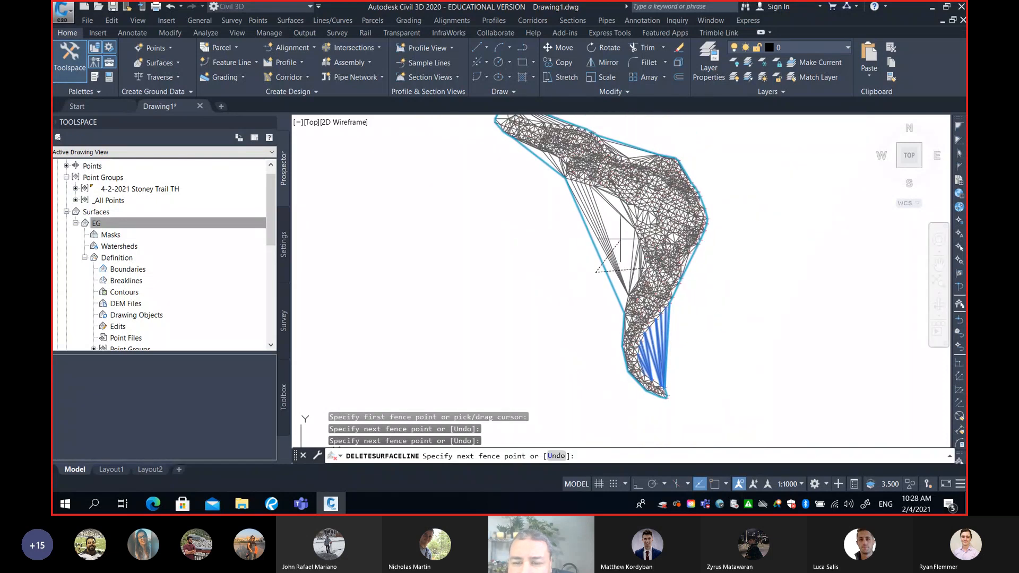
{"action": "scroll", "coordinate": [629, 209], "scroll_direction": "up", "scroll_amount": 5}
{"action": "left_click", "coordinate": [633, 189]}
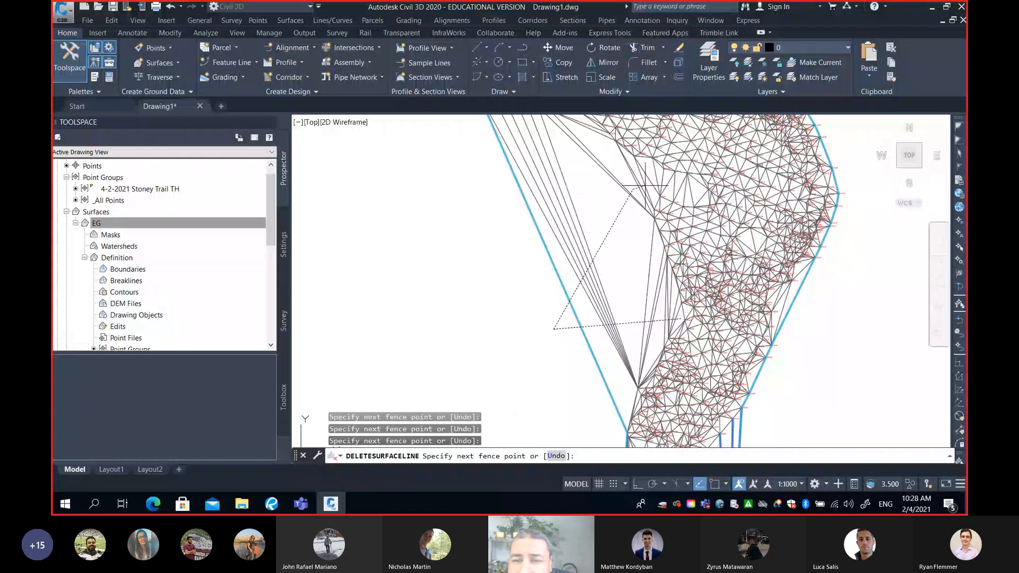
{"action": "middle_click_drag", "start_coordinate": [652, 175], "coordinate": [651, 216]}
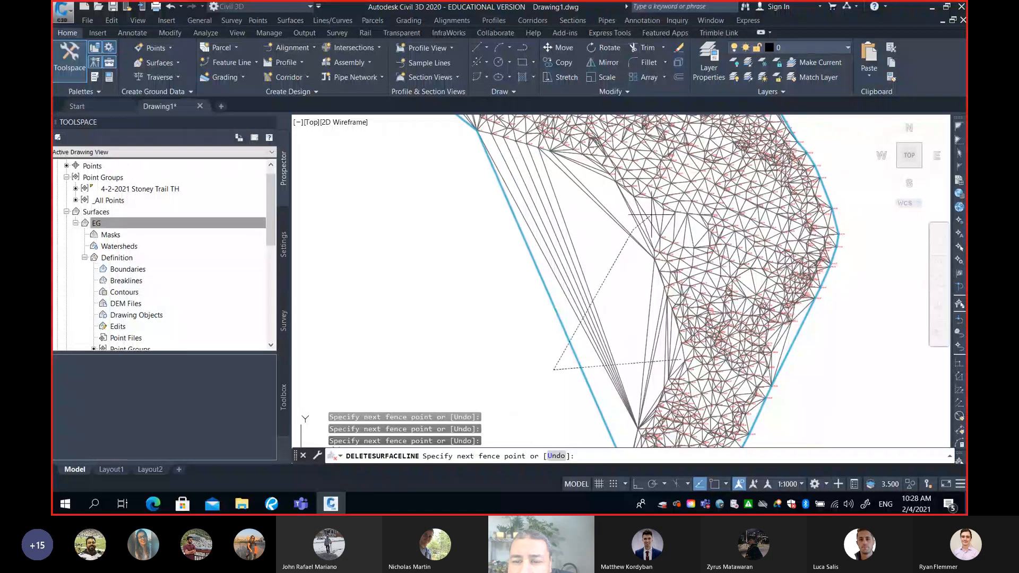
{"action": "left_click", "coordinate": [485, 199]}
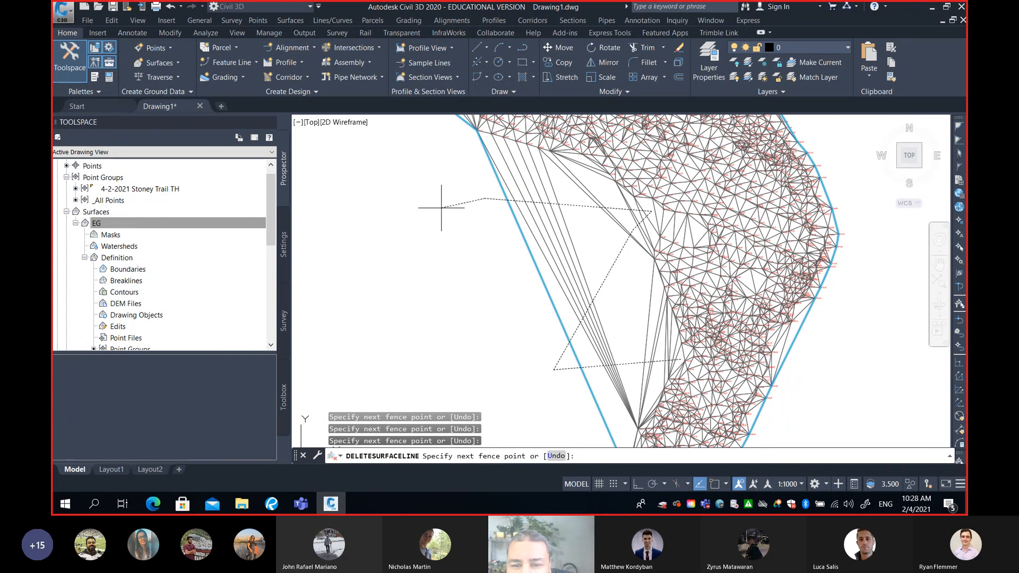
{"action": "key", "text": "Return"}
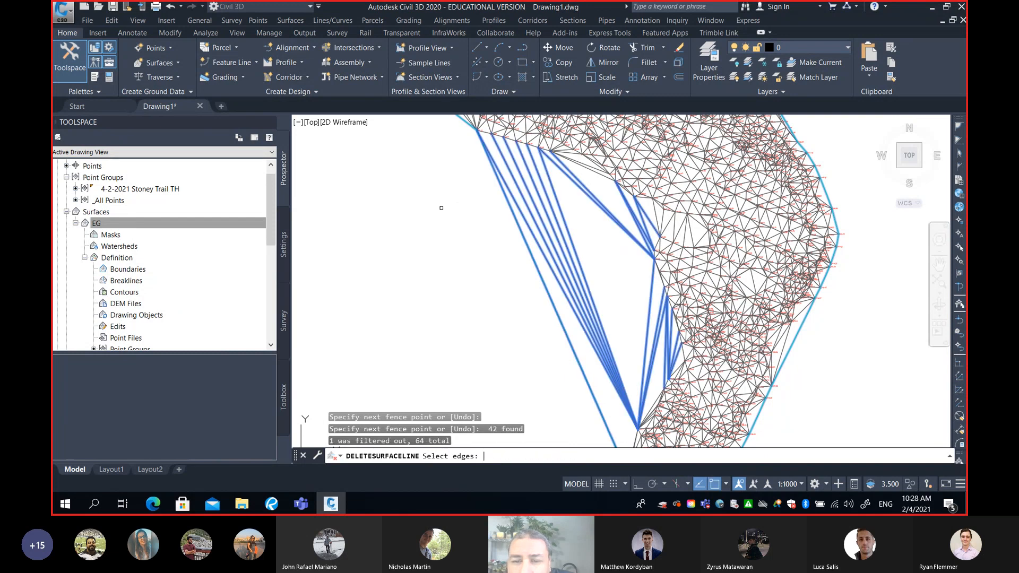
Add the long edges fanning out from the surface's northwestern tip along its northern perimeter using a crossing window
{"action": "scroll", "coordinate": [442, 208], "scroll_direction": "down", "scroll_amount": 3}
{"action": "scroll", "coordinate": [609, 316], "scroll_direction": "up", "scroll_amount": 4}
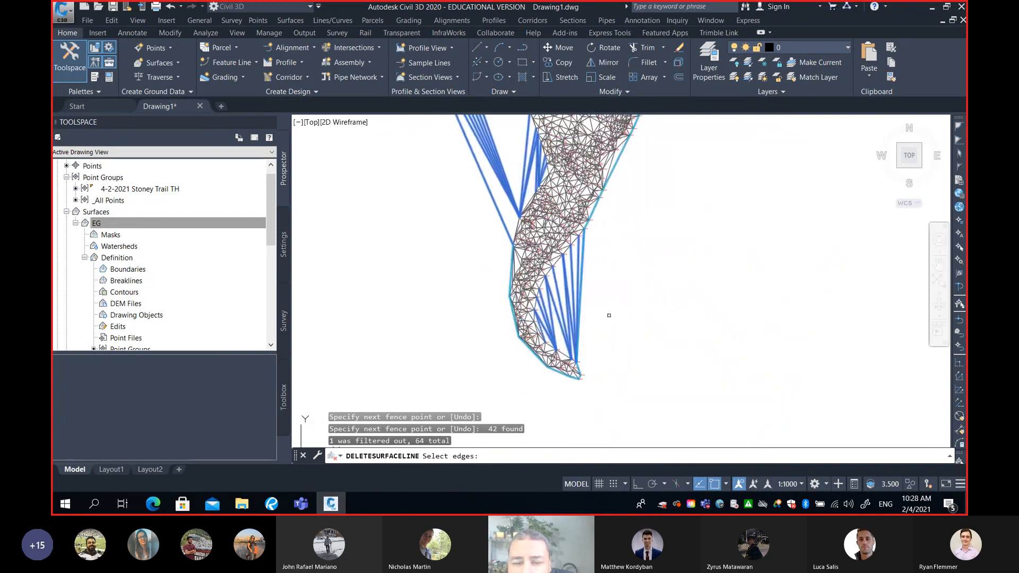
{"action": "scroll", "coordinate": [610, 291], "scroll_direction": "up", "scroll_amount": 4}
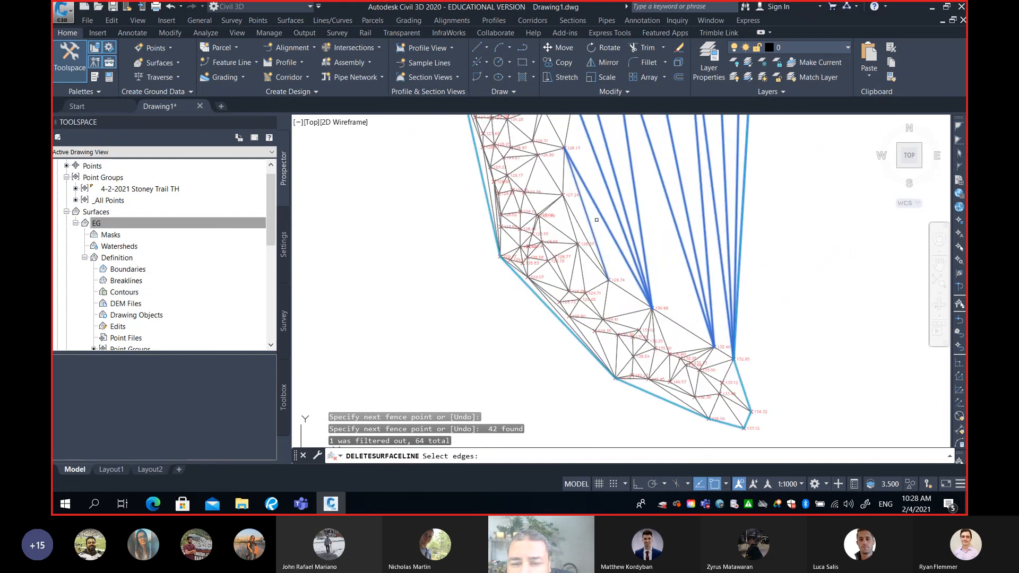
{"action": "scroll", "coordinate": [597, 220], "scroll_direction": "down", "scroll_amount": 5}
{"action": "scroll", "coordinate": [613, 307], "scroll_direction": "up", "scroll_amount": 3}
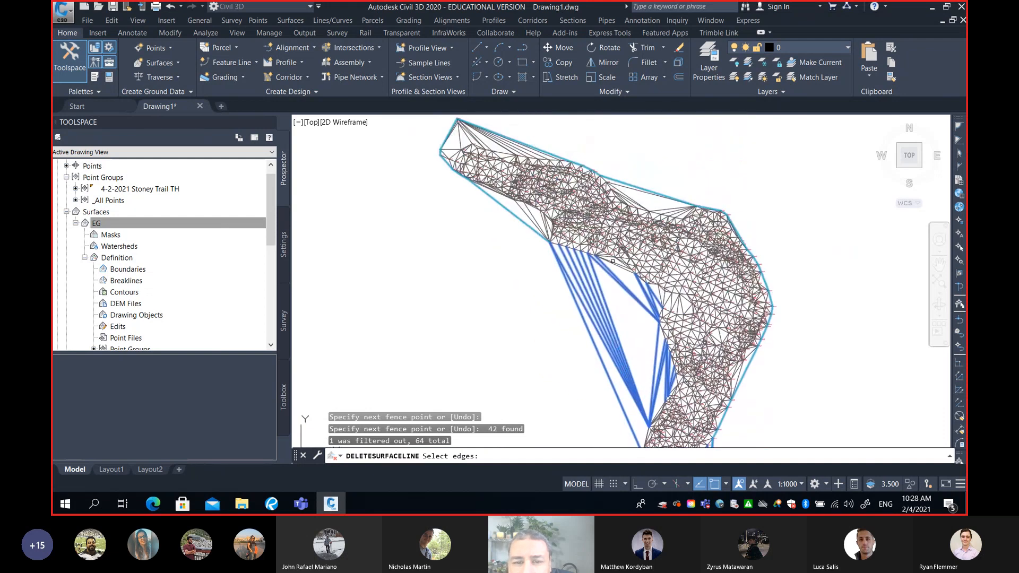
{"action": "scroll", "coordinate": [613, 261], "scroll_direction": "down", "scroll_amount": 3}
{"action": "scroll", "coordinate": [544, 180], "scroll_direction": "up", "scroll_amount": 4}
{"action": "left_click", "coordinate": [570, 161]}
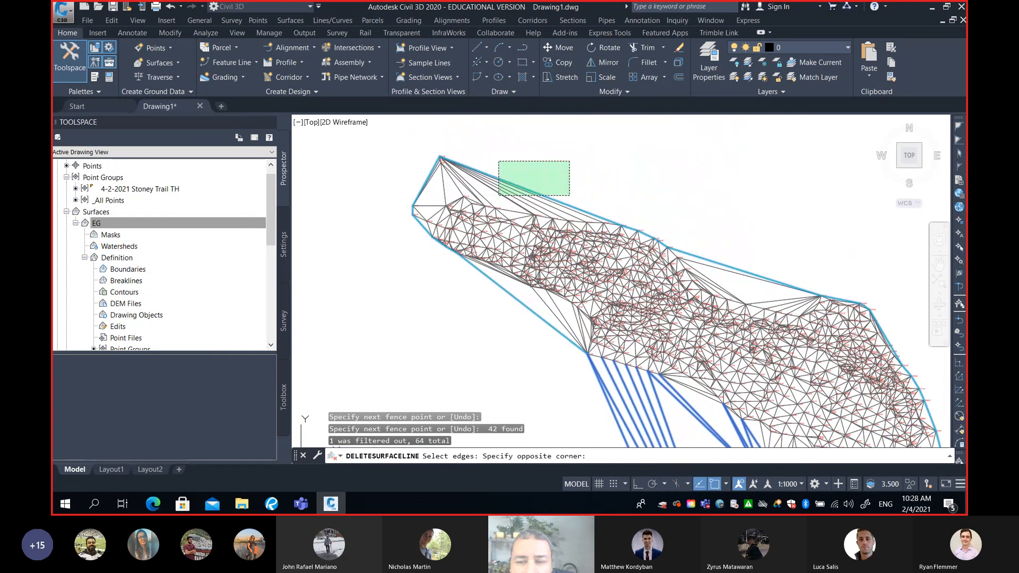
{"action": "left_click", "coordinate": [498, 196]}
Fence-select the long edges bridging the concave northern perimeter between the northwestern arm and the bend
{"action": "type", "text": "f"}
{"action": "key", "text": "Return"}
{"action": "left_click", "coordinate": [783, 232]}
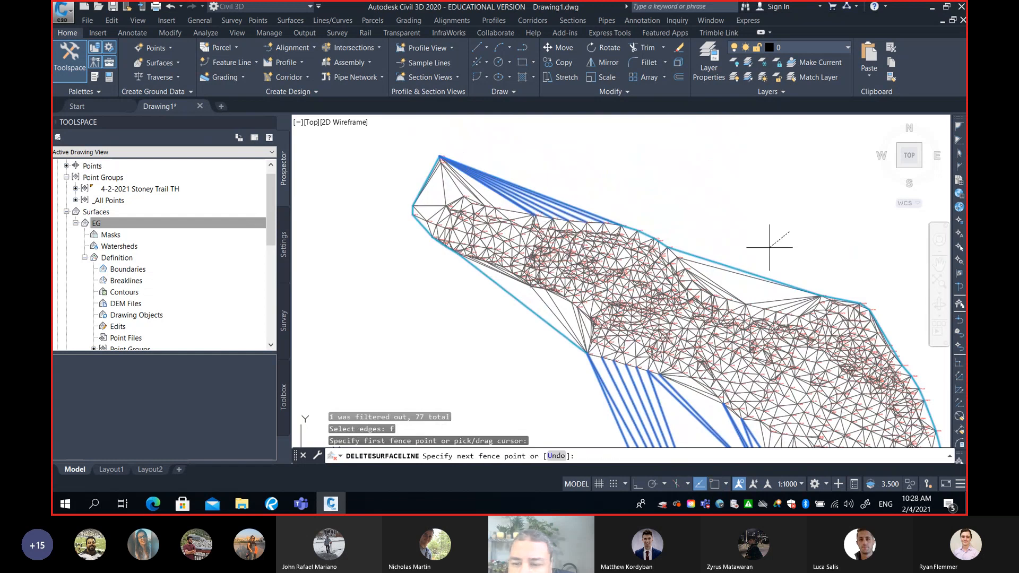
{"action": "scroll", "coordinate": [706, 279], "scroll_direction": "up", "scroll_amount": 4}
{"action": "left_click", "coordinate": [704, 281]}
{"action": "scroll", "coordinate": [712, 288], "scroll_direction": "down", "scroll_amount": 6}
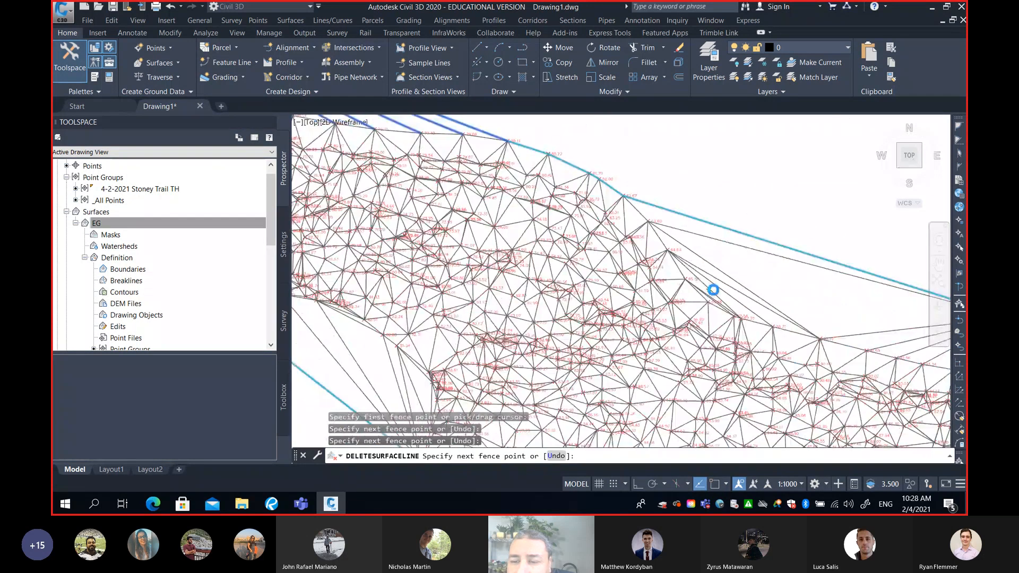
{"action": "key", "text": "Return"}
{"action": "scroll", "coordinate": [690, 244], "scroll_direction": "down", "scroll_amount": 6}
{"action": "scroll", "coordinate": [665, 250], "scroll_direction": "up", "scroll_amount": 8}
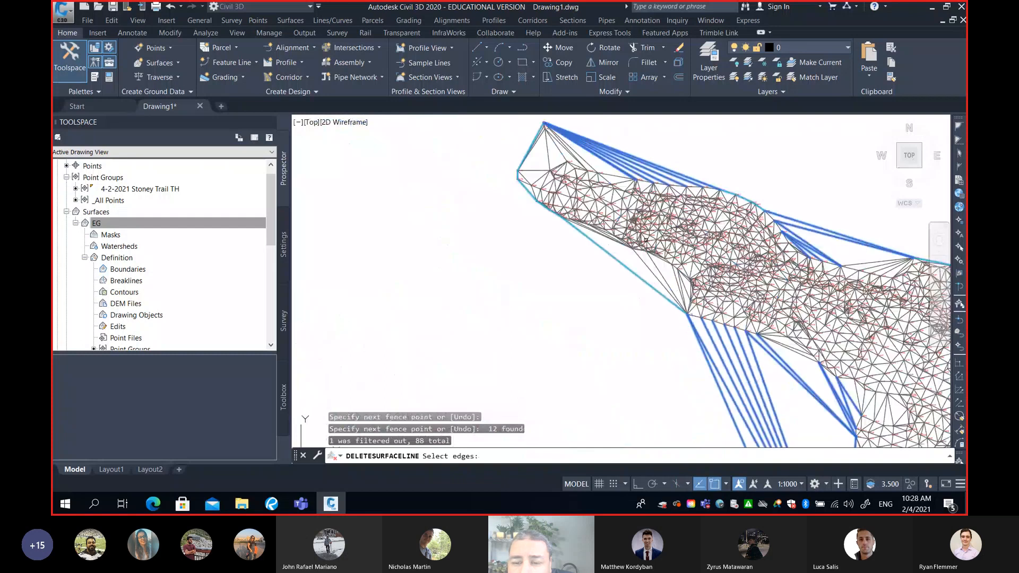
Fence-select the long edges along the southwestern side of the northwestern arm, just above the large gap
{"action": "middle_click_drag", "start_coordinate": [704, 307], "coordinate": [697, 278]}
{"action": "scroll", "coordinate": [698, 276], "scroll_direction": "up", "scroll_amount": 4}
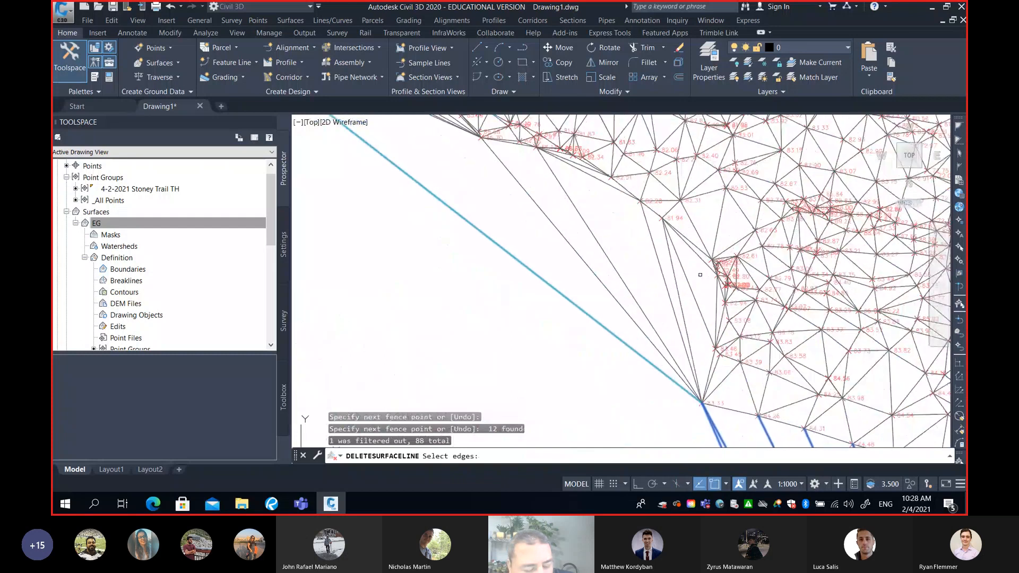
{"action": "type", "text": "f"}
{"action": "key", "text": "Return"}
{"action": "left_click", "coordinate": [690, 254]}
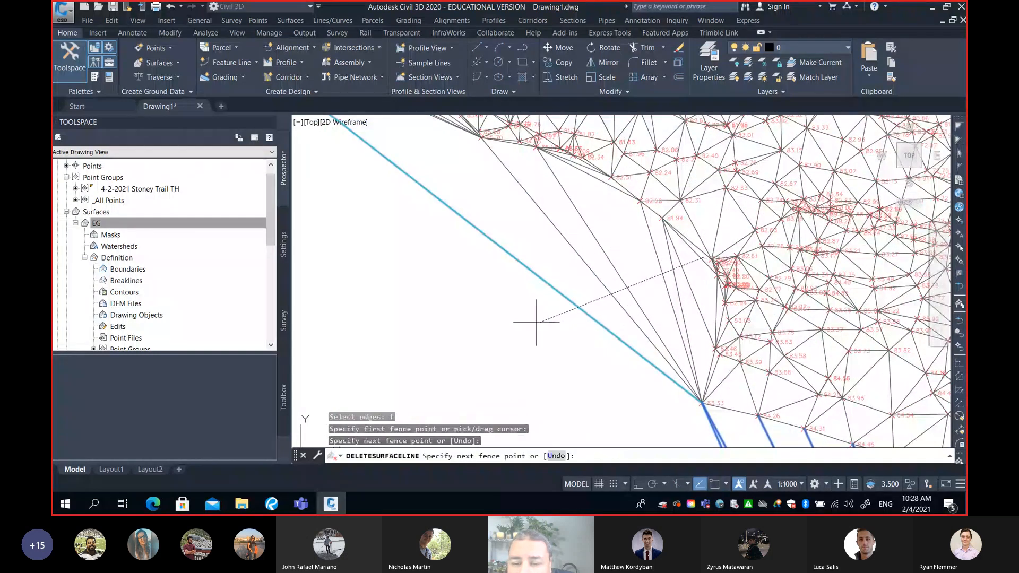
{"action": "left_click", "coordinate": [518, 325]}
{"action": "key", "text": "Return"}
{"action": "scroll", "coordinate": [545, 322], "scroll_direction": "down", "scroll_amount": 5}
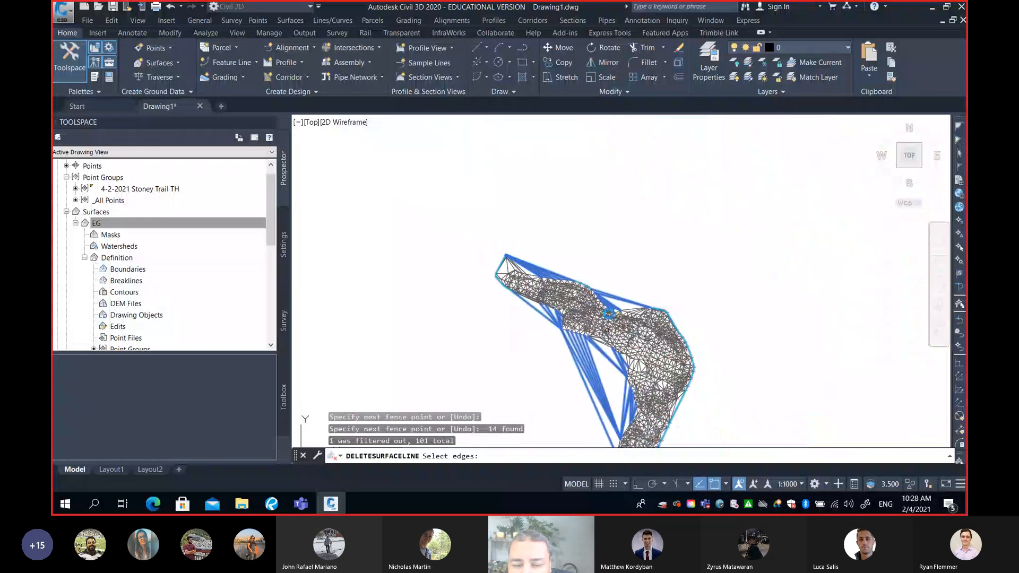
Add the remaining narrow edges at the bend's northern perimeter with a crossing window and delete all selected surface lines
{"action": "middle_click_drag", "start_coordinate": [609, 313], "coordinate": [610, 213]}
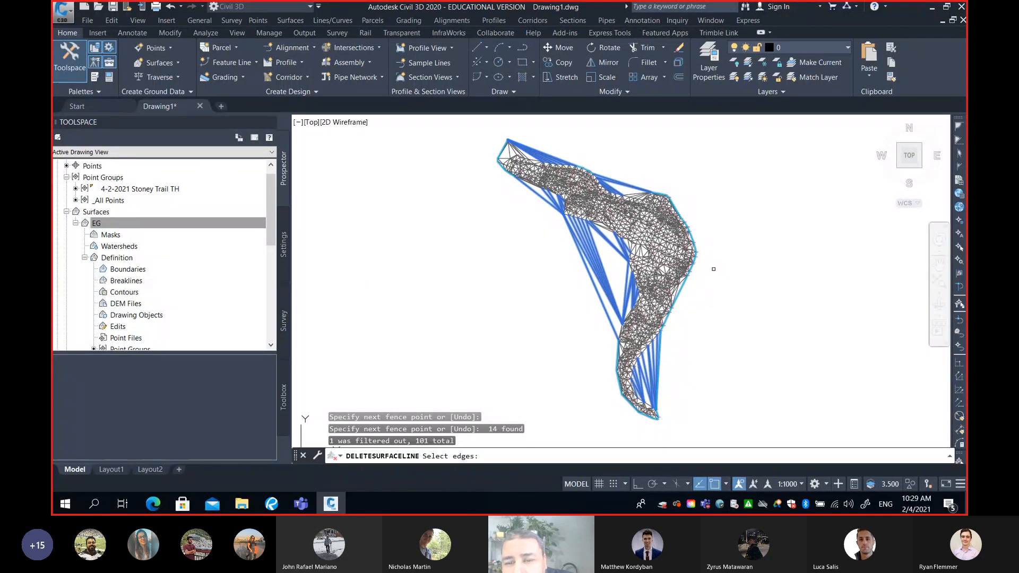
{"action": "middle_click_drag", "start_coordinate": [625, 189], "coordinate": [621, 253]}
{"action": "scroll", "coordinate": [620, 254], "scroll_direction": "up", "scroll_amount": 5}
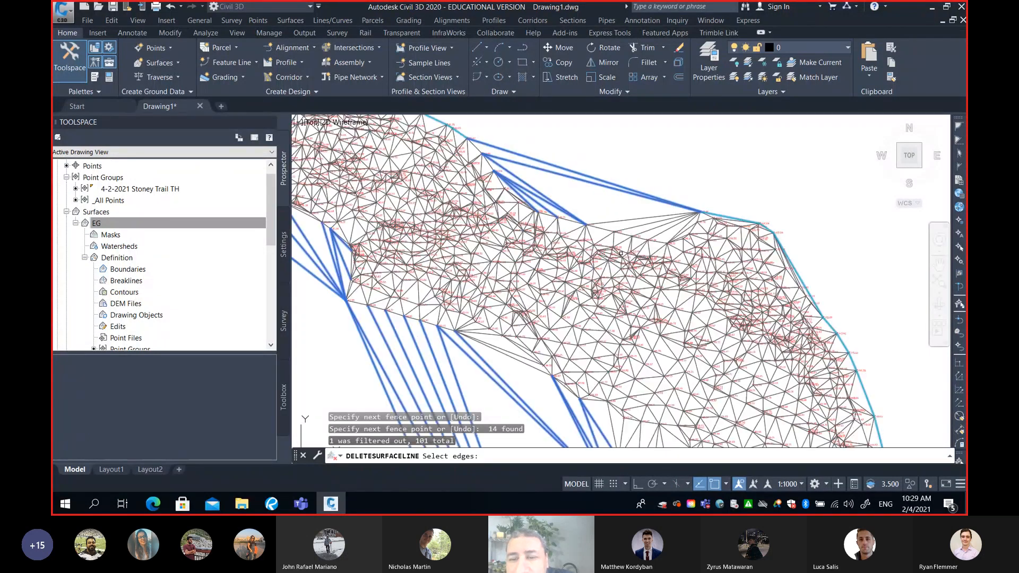
{"action": "left_click", "coordinate": [667, 234]}
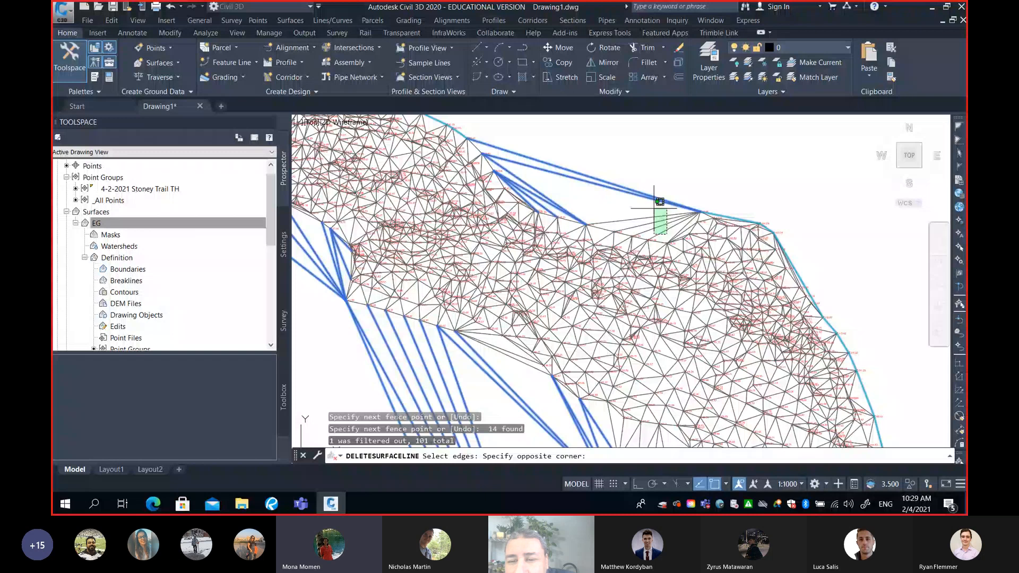
{"action": "left_click", "coordinate": [660, 202]}
{"action": "scroll", "coordinate": [660, 202], "scroll_direction": "down", "scroll_amount": 6}
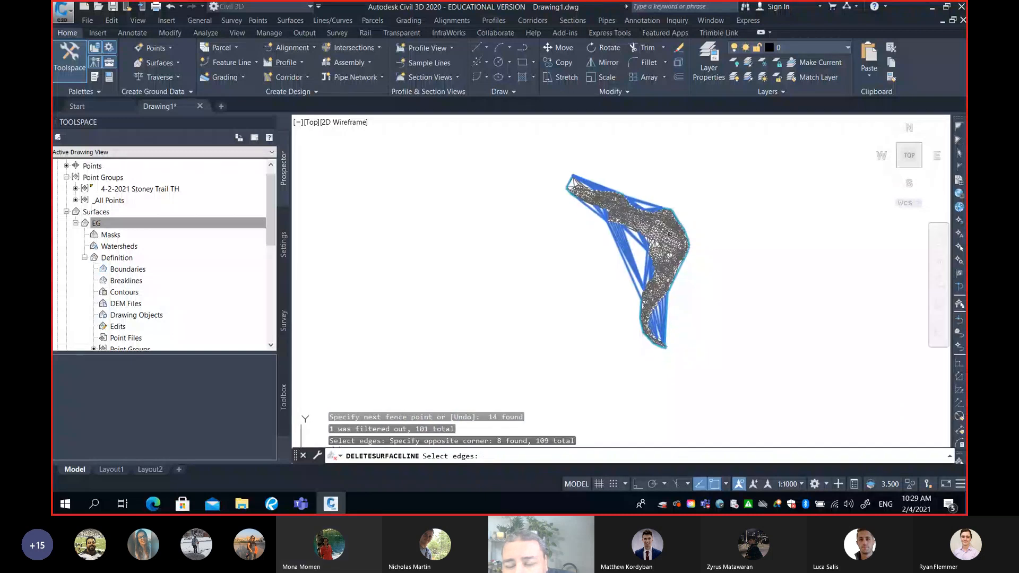
{"action": "key", "text": "Return"}
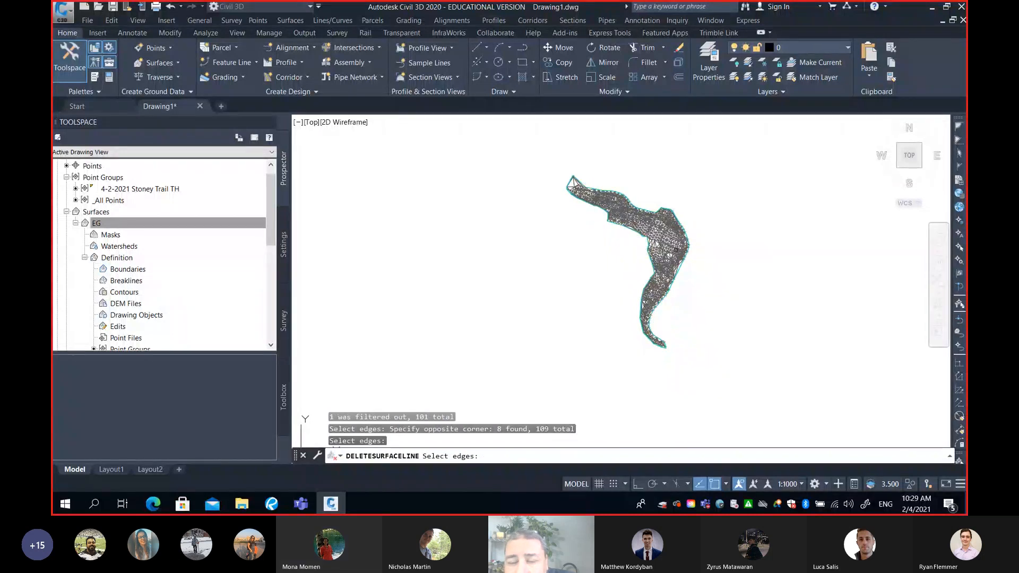
{"action": "key", "text": "Return"}
Inspect the EG surface's perimeter around the bend and down the southern arm for remaining false long triangle lines
{"action": "left_click", "coordinate": [678, 268]}
{"action": "scroll", "coordinate": [676, 275], "scroll_direction": "up", "scroll_amount": 5}
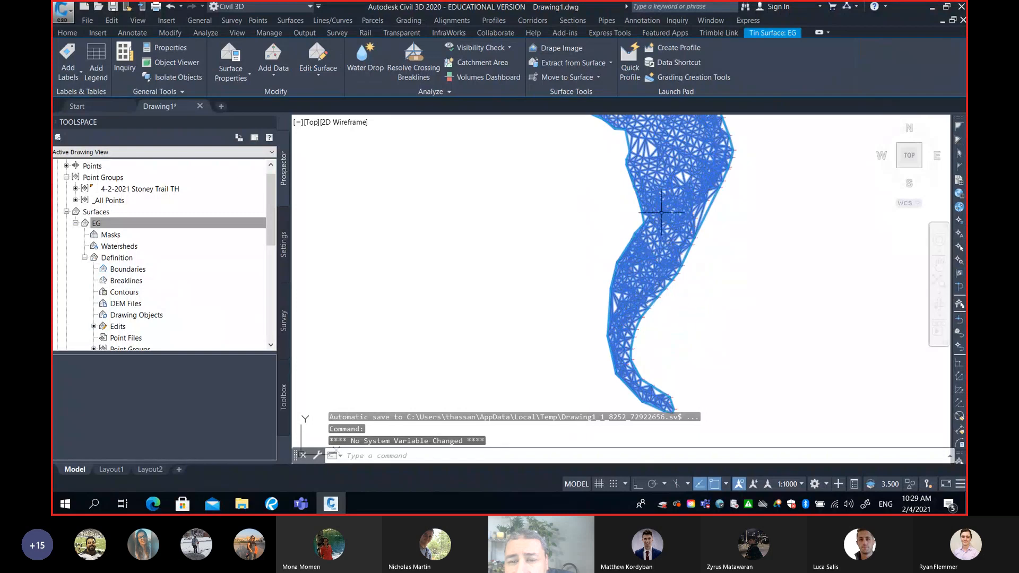
{"action": "key", "text": "Escape"}
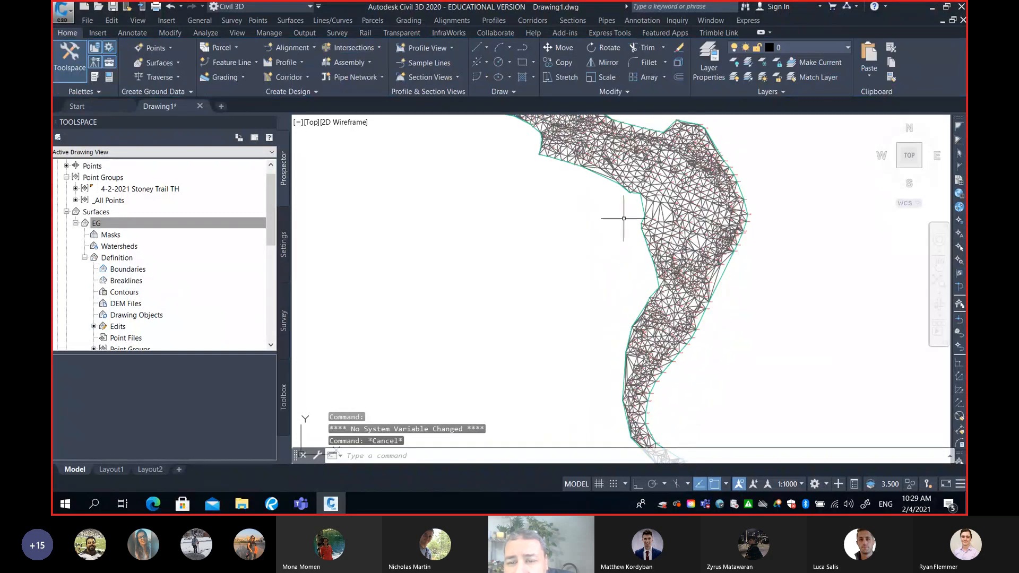
{"action": "middle_click_drag", "start_coordinate": [657, 208], "coordinate": [656, 253]}
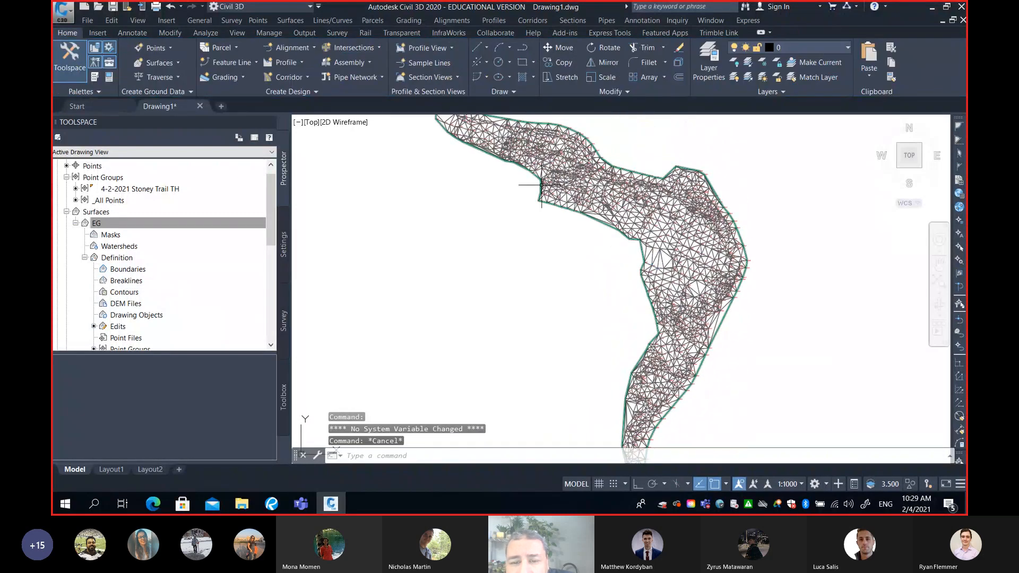
{"action": "middle_click_drag", "start_coordinate": [617, 233], "coordinate": [565, 223]}
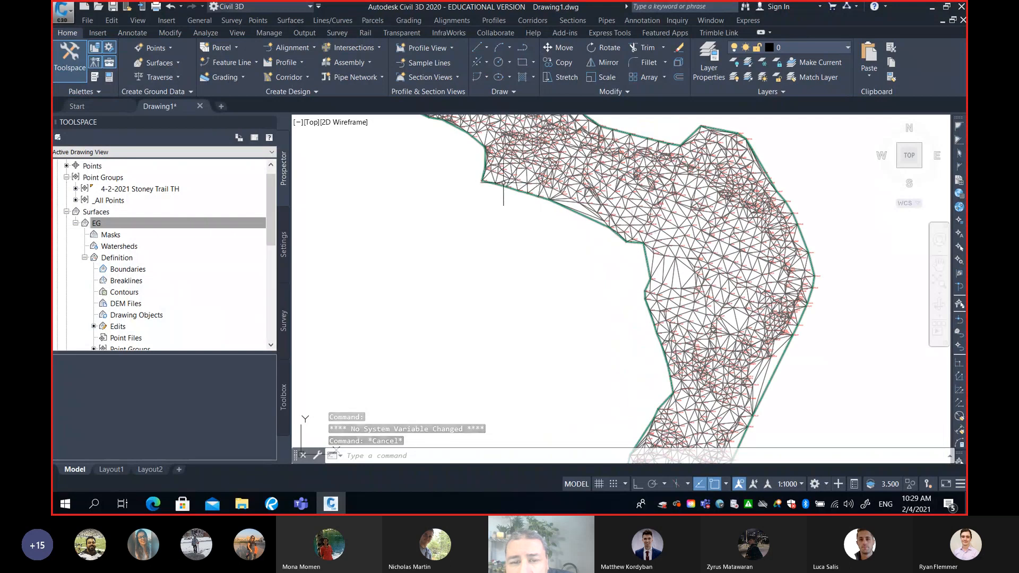
{"action": "scroll", "coordinate": [494, 192], "scroll_direction": "down", "scroll_amount": 2}
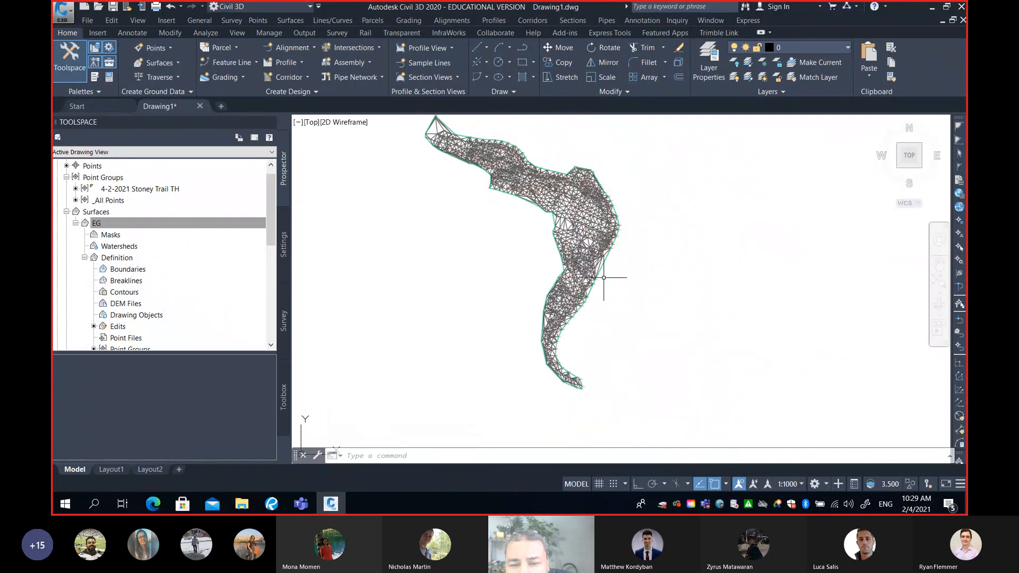
{"action": "middle_click_drag", "start_coordinate": [604, 317], "coordinate": [636, 249]}
{"action": "scroll", "coordinate": [611, 282], "scroll_direction": "up", "scroll_amount": 2}
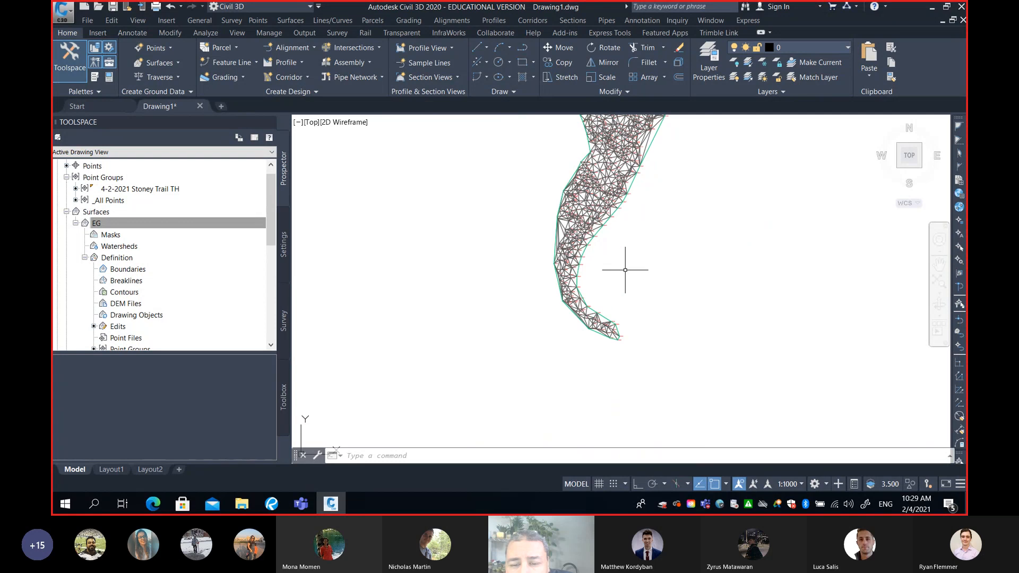
{"action": "scroll", "coordinate": [588, 266], "scroll_direction": "up", "scroll_amount": 3}
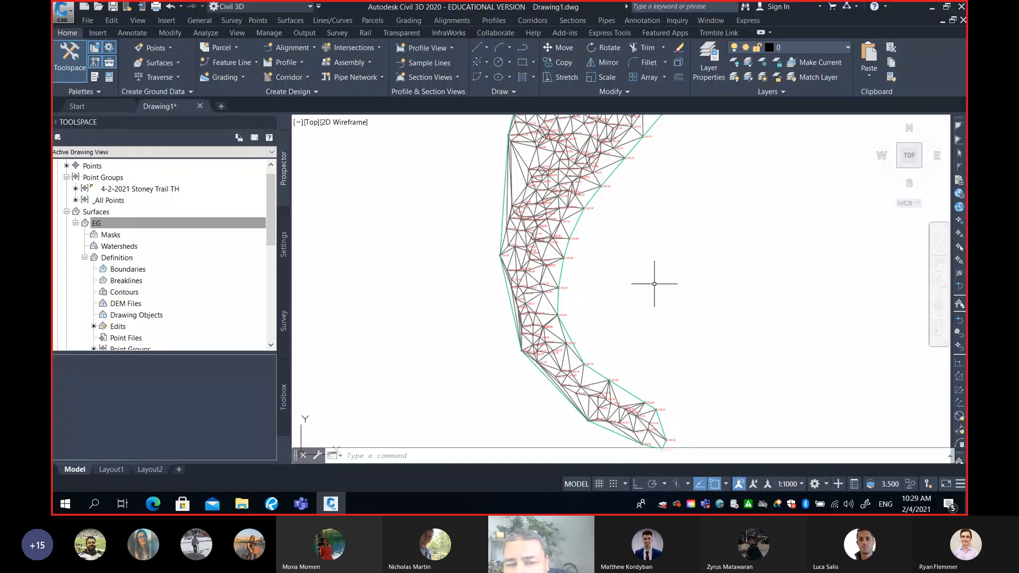
{"action": "scroll", "coordinate": [655, 284], "scroll_direction": "down", "scroll_amount": 3}
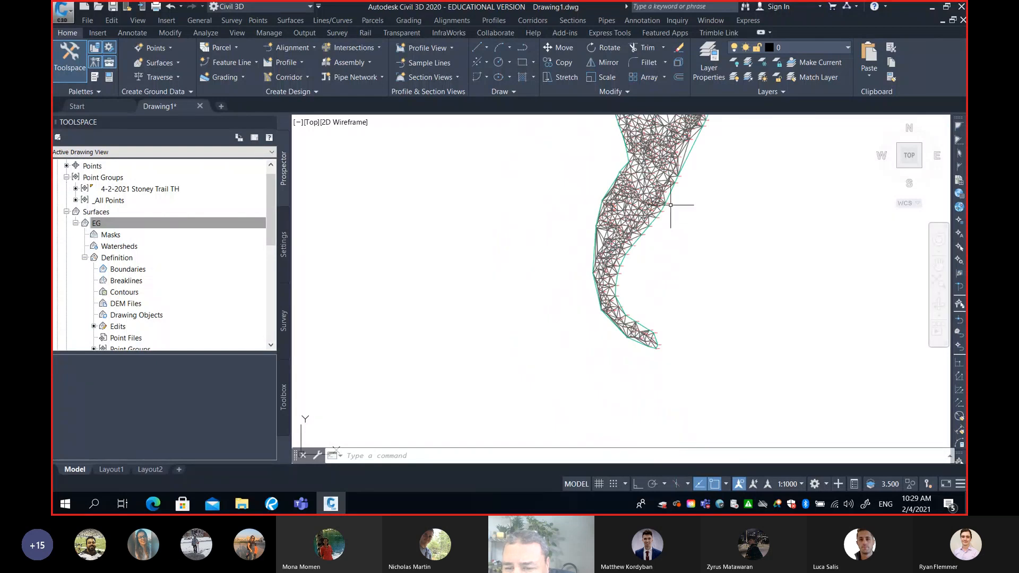
{"action": "middle_click_drag", "start_coordinate": [627, 240], "coordinate": [629, 246]}
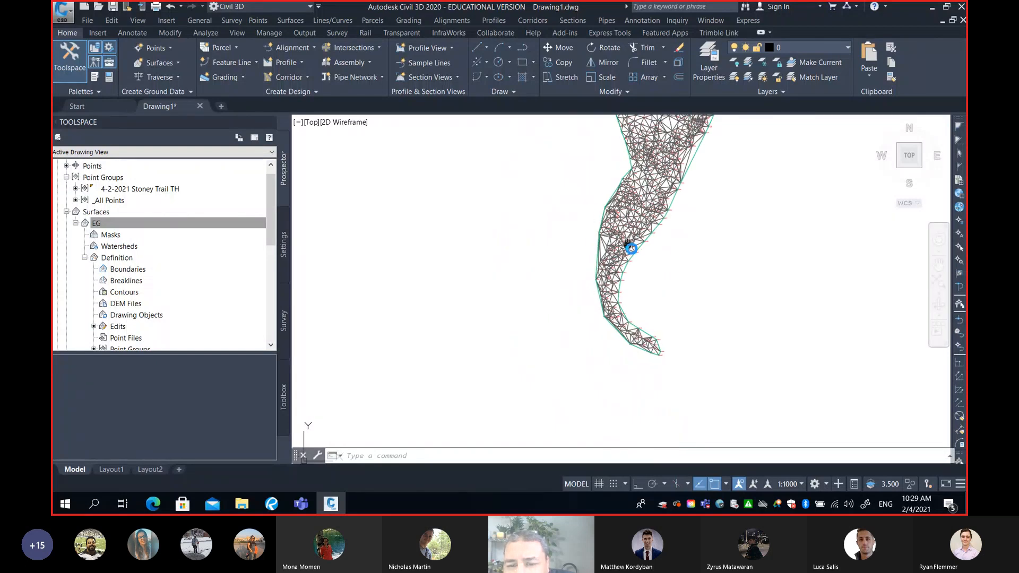
Examine the long narrow triangles along the southern arm's western edge, comparing them with the surrounding survey points
{"action": "scroll", "coordinate": [624, 257], "scroll_direction": "up", "scroll_amount": 3}
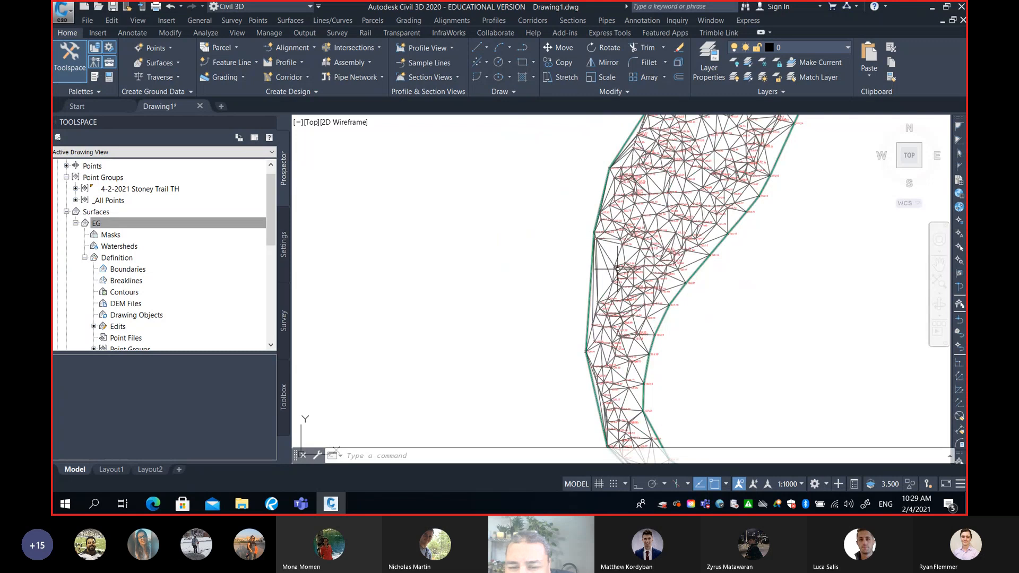
{"action": "mouse_move", "coordinate": [617, 263]}
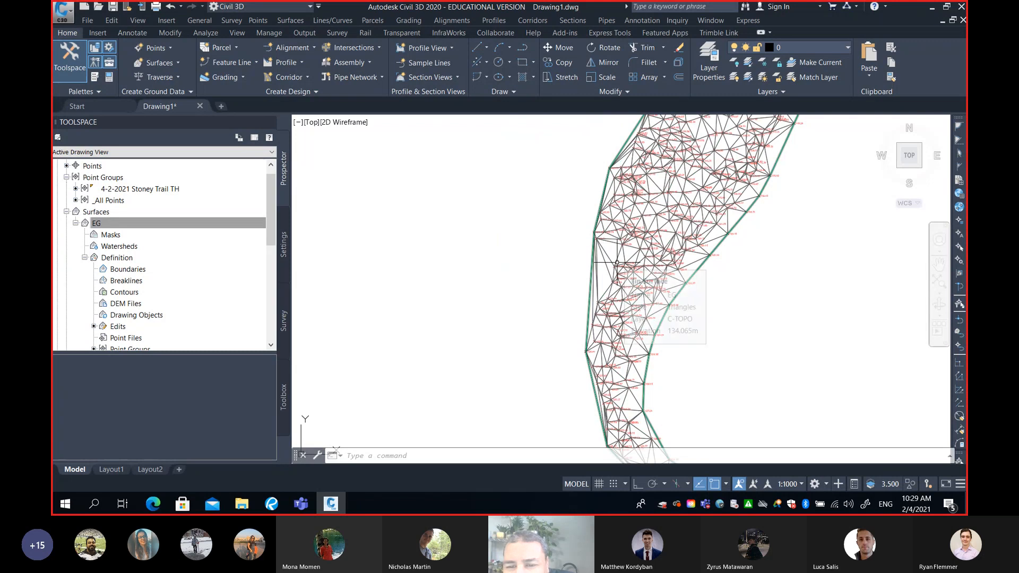
{"action": "scroll", "coordinate": [618, 263], "scroll_direction": "up", "scroll_amount": 5}
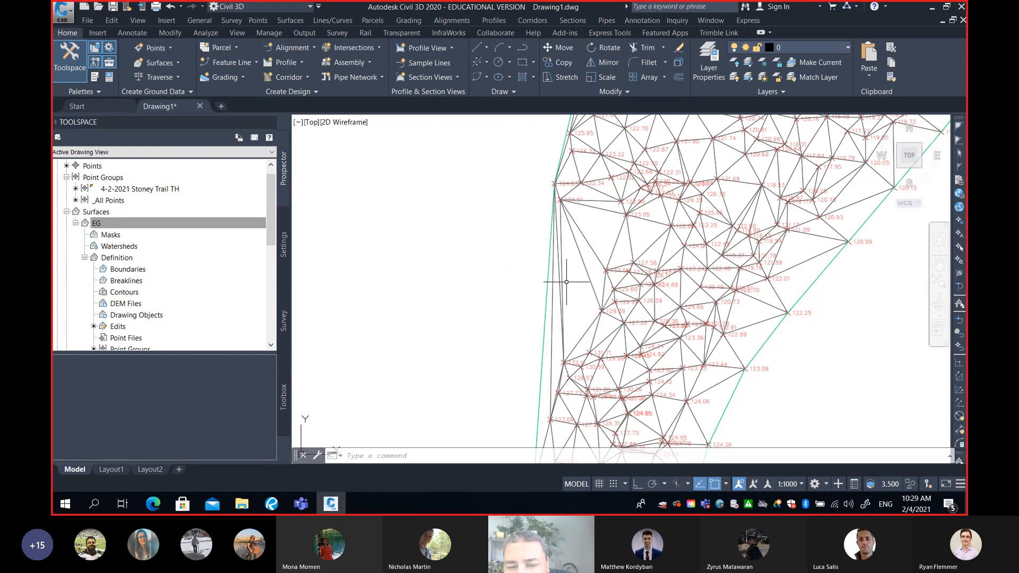
{"action": "mouse_move", "coordinate": [557, 285]}
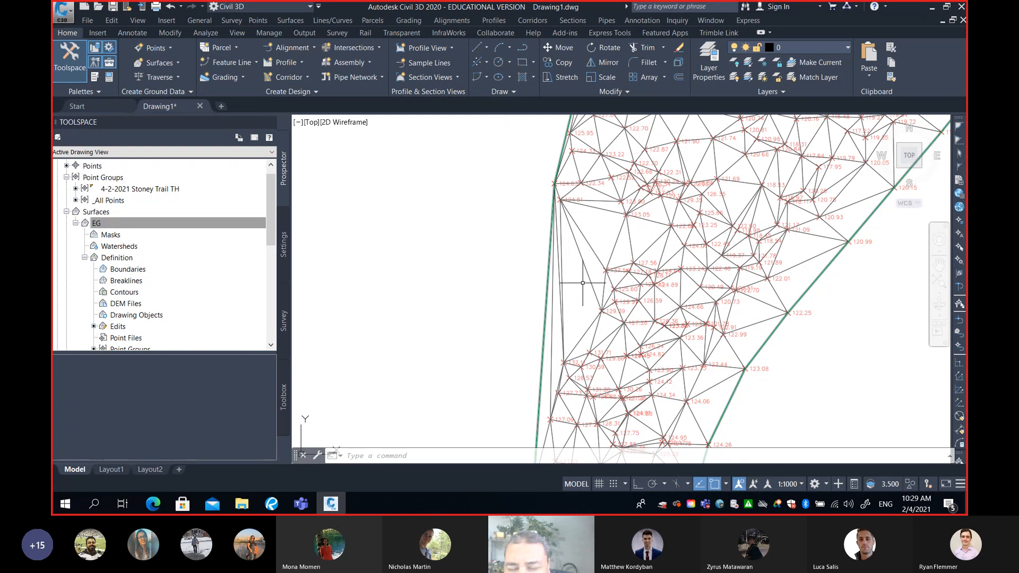
{"action": "middle_click_drag", "start_coordinate": [571, 310], "coordinate": [591, 250]}
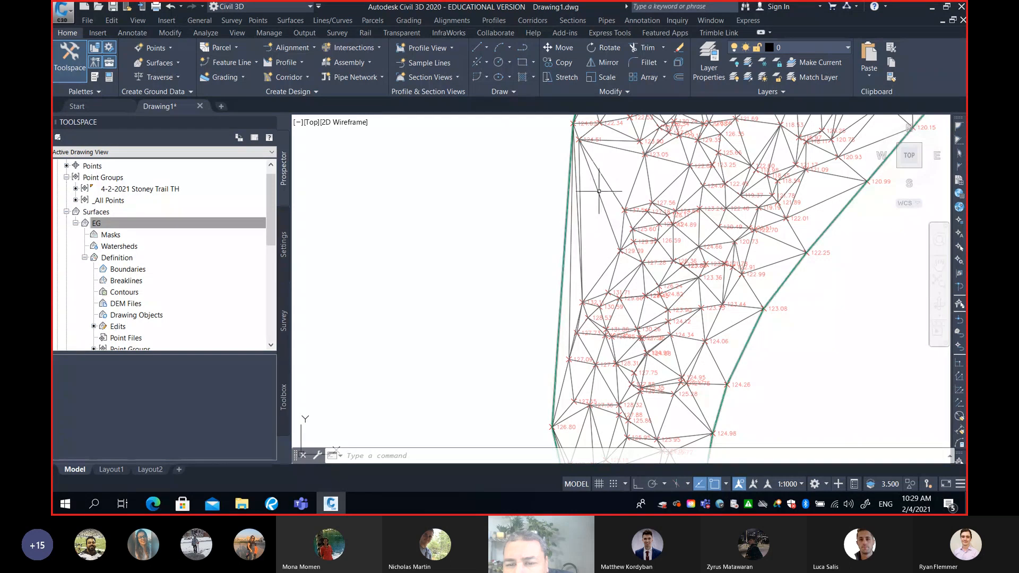
{"action": "scroll", "coordinate": [576, 311], "scroll_direction": "down", "scroll_amount": 4}
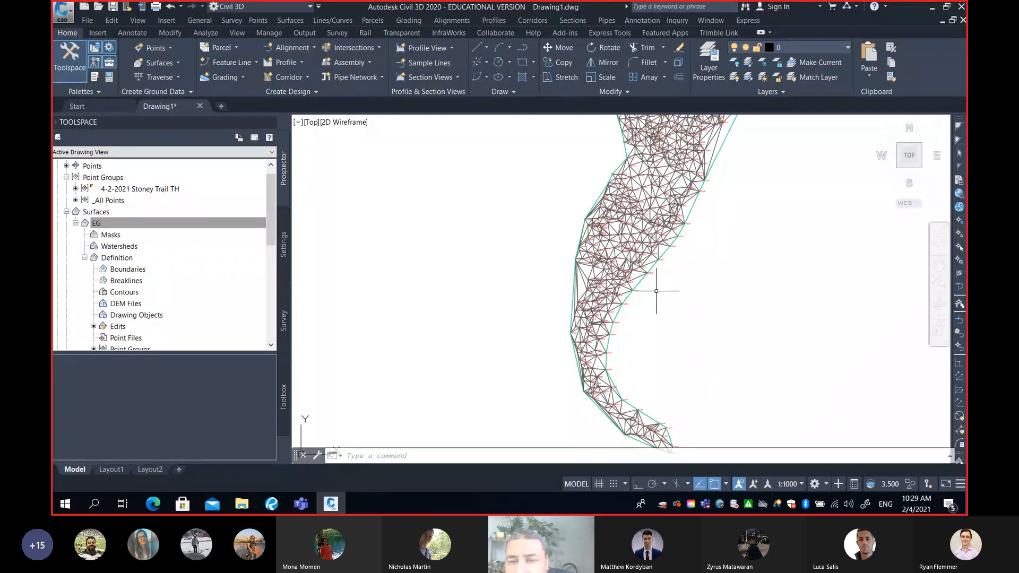
{"action": "scroll", "coordinate": [658, 276], "scroll_direction": "down", "scroll_amount": 3}
{"action": "middle_click_drag", "start_coordinate": [681, 248], "coordinate": [674, 310]}
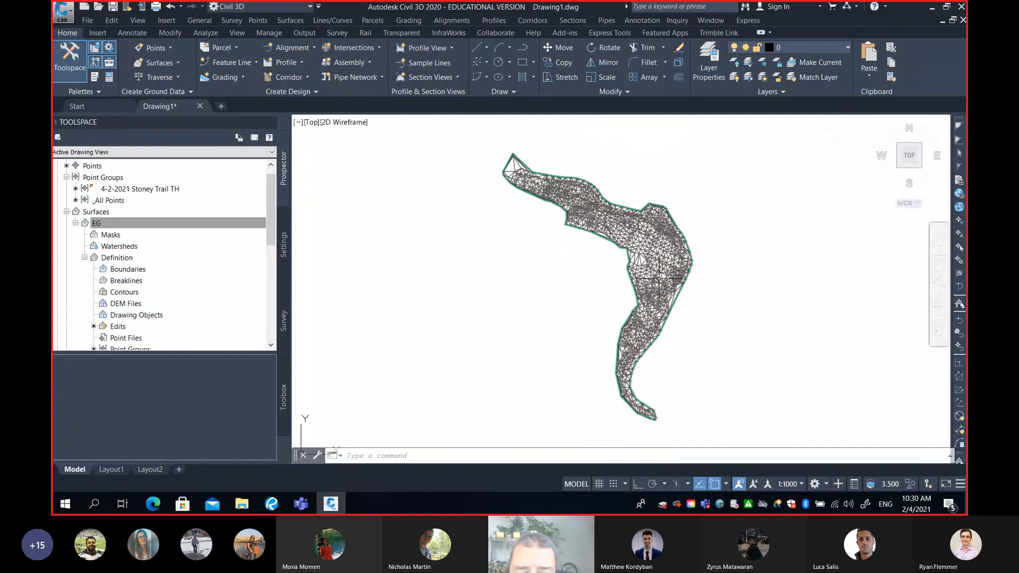
{"action": "mouse_move", "coordinate": [659, 277]}
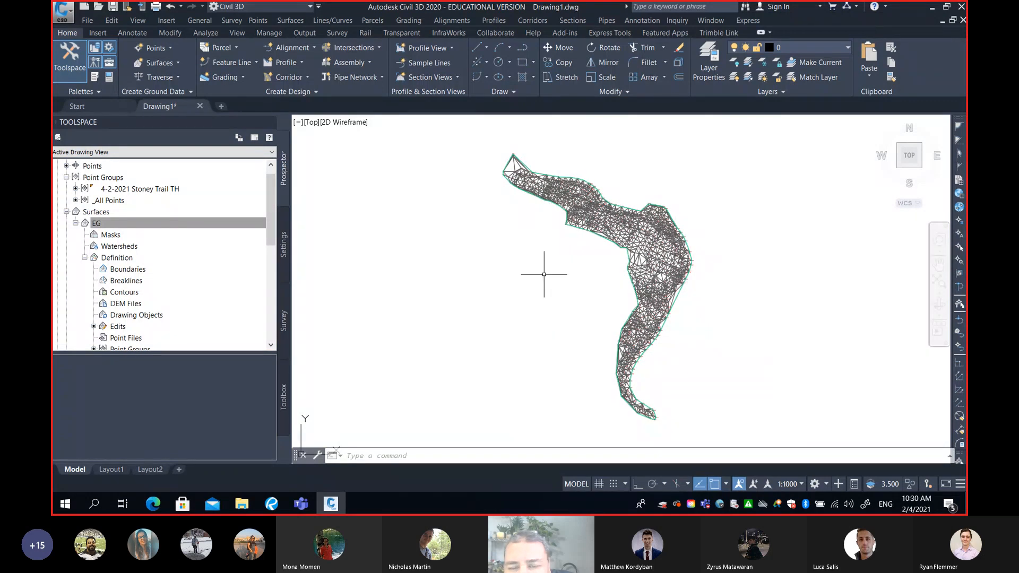
Select the EG surface near the sparse triangles at its northwestern tip and show the available surface editing operations
{"action": "middle_click_drag", "start_coordinate": [556, 195], "coordinate": [575, 261]}
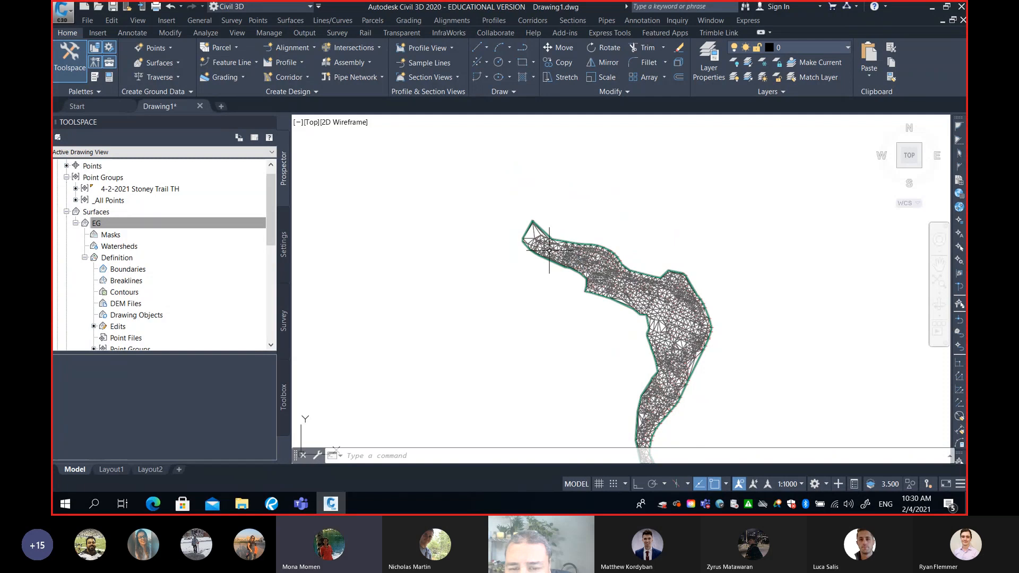
{"action": "scroll", "coordinate": [543, 240], "scroll_direction": "up", "scroll_amount": 3}
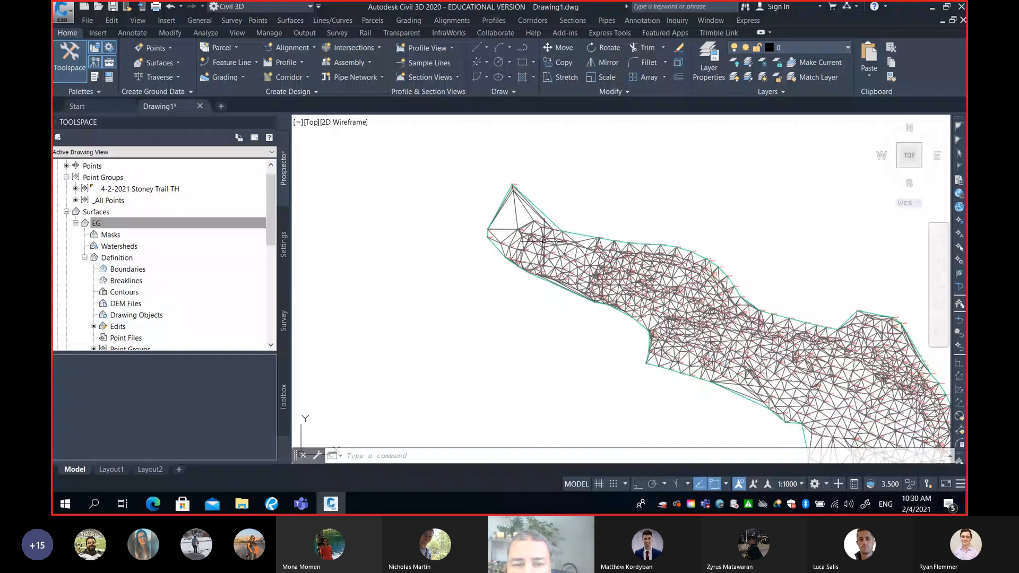
{"action": "scroll", "coordinate": [543, 240], "scroll_direction": "up", "scroll_amount": 2}
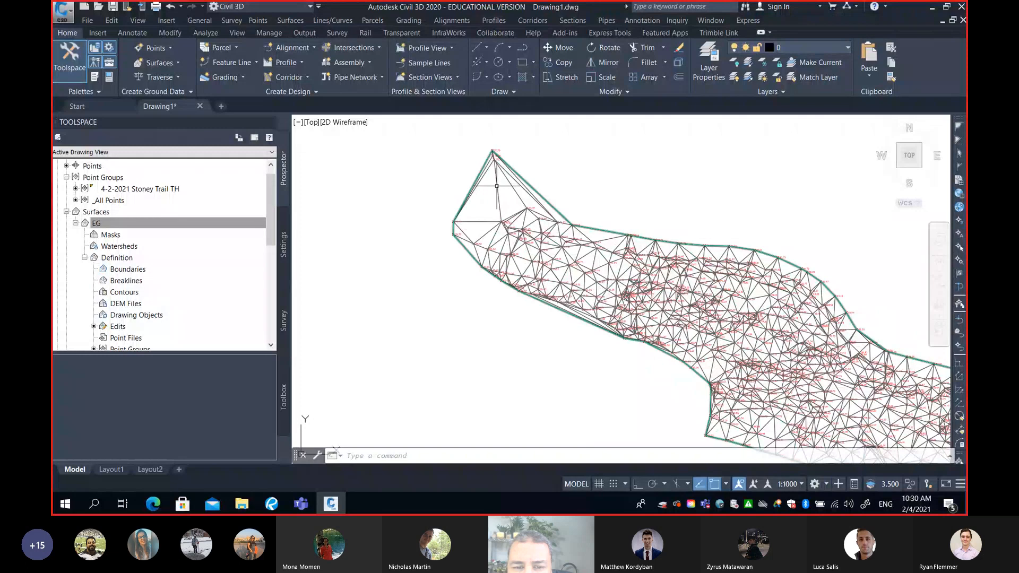
{"action": "mouse_move", "coordinate": [497, 186]}
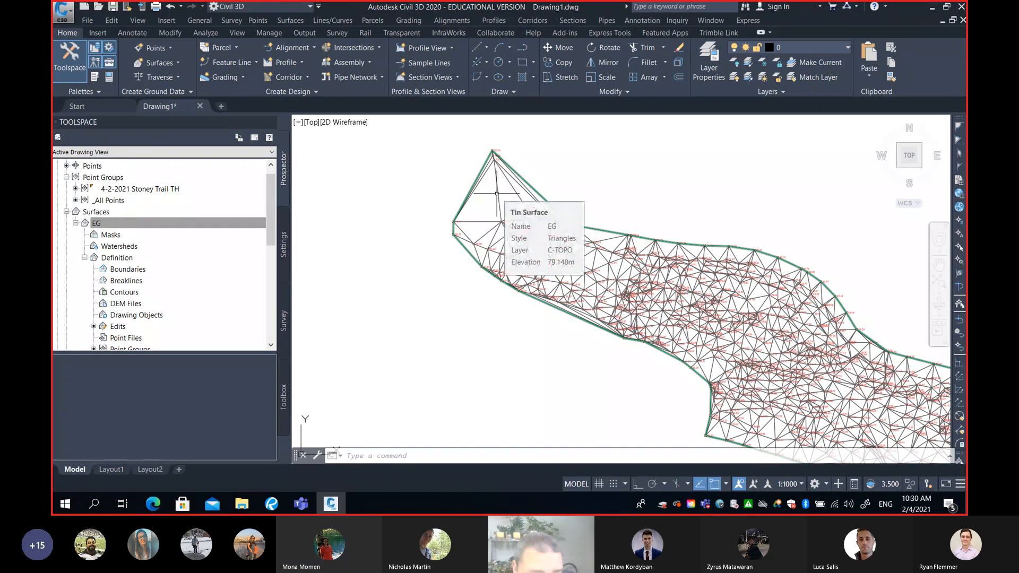
{"action": "left_click", "coordinate": [496, 191]}
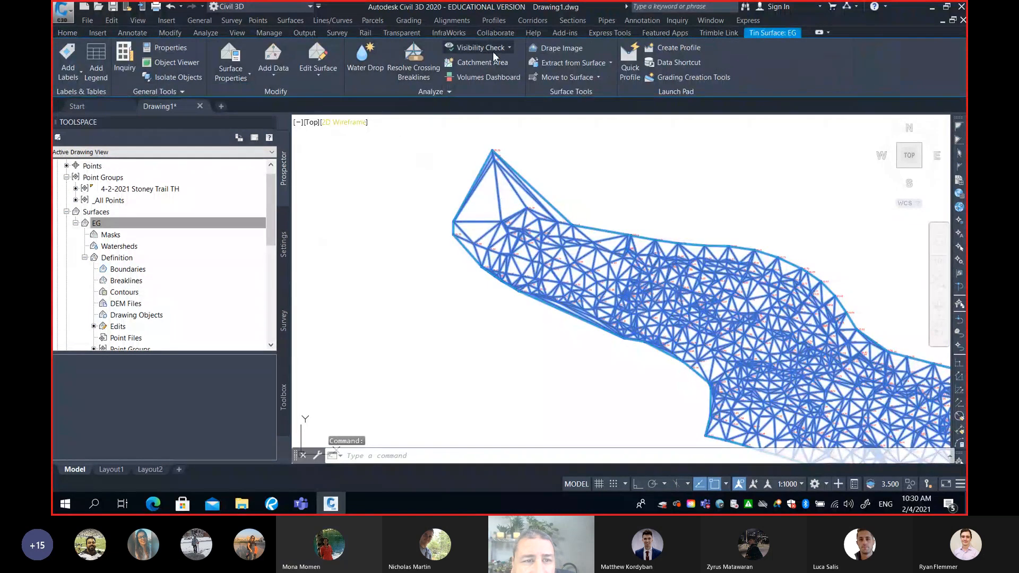
{"action": "left_click", "coordinate": [321, 75]}
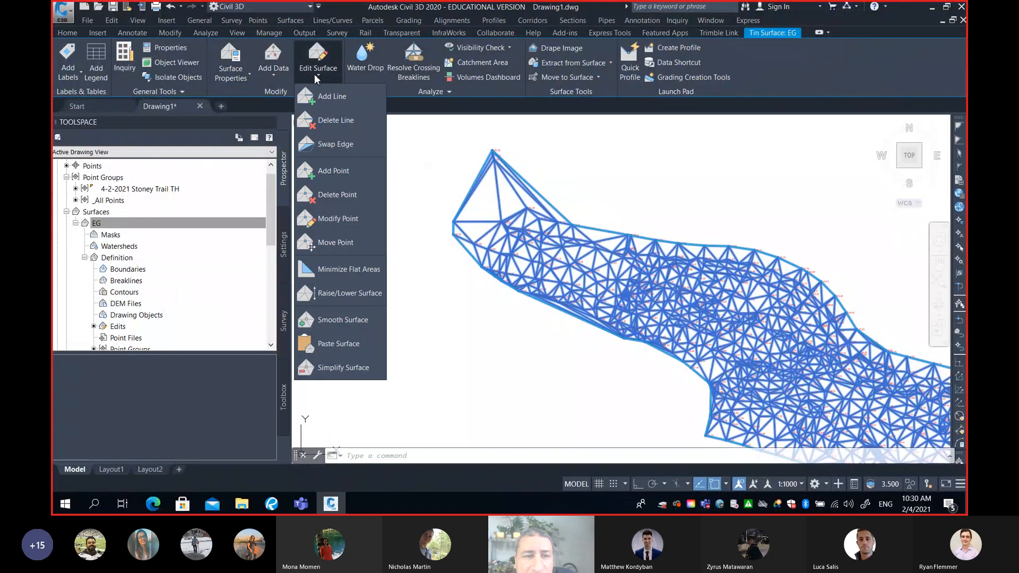
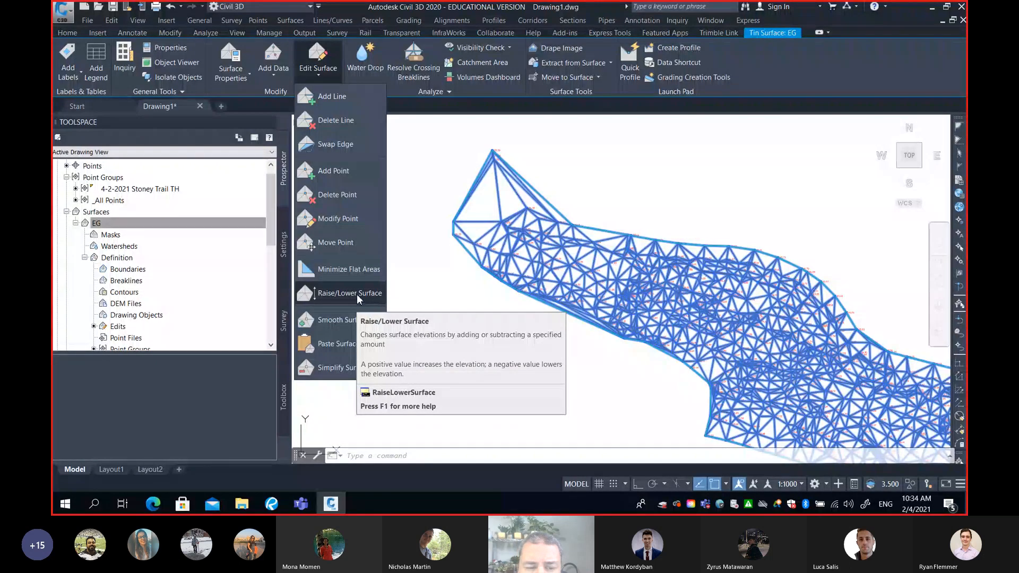
Lower the whole EG surface by adding -0.3 m to all elevations with Raise/Lower Surface
{"action": "left_click", "coordinate": [361, 294]}
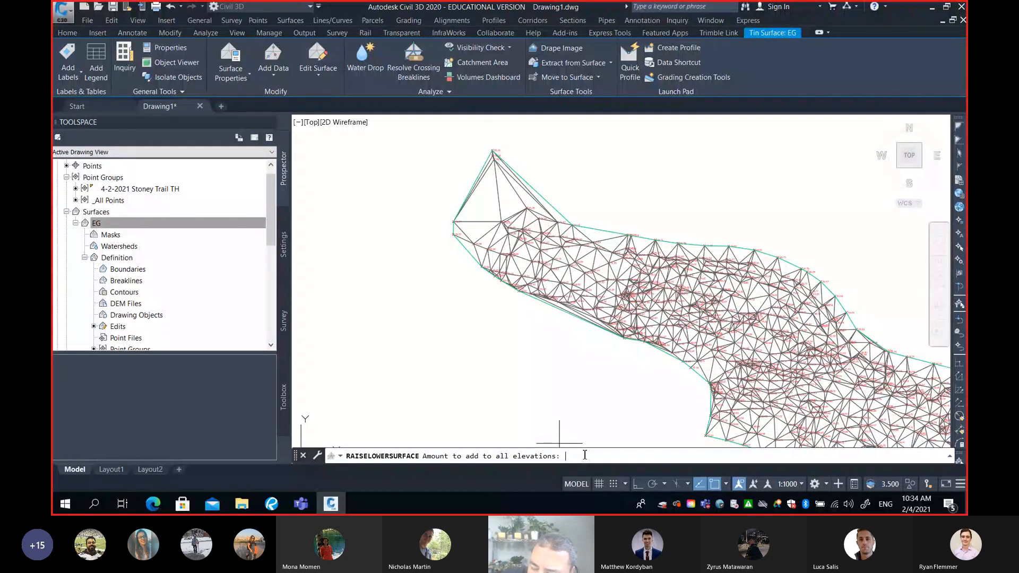
{"action": "type", "text": "-0.3"}
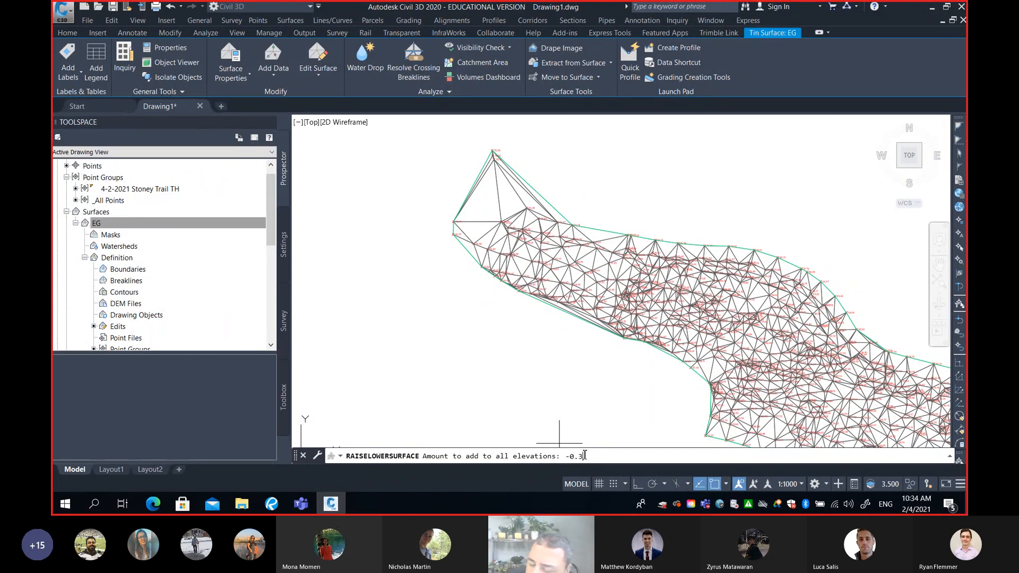
{"action": "key", "text": "Return"}
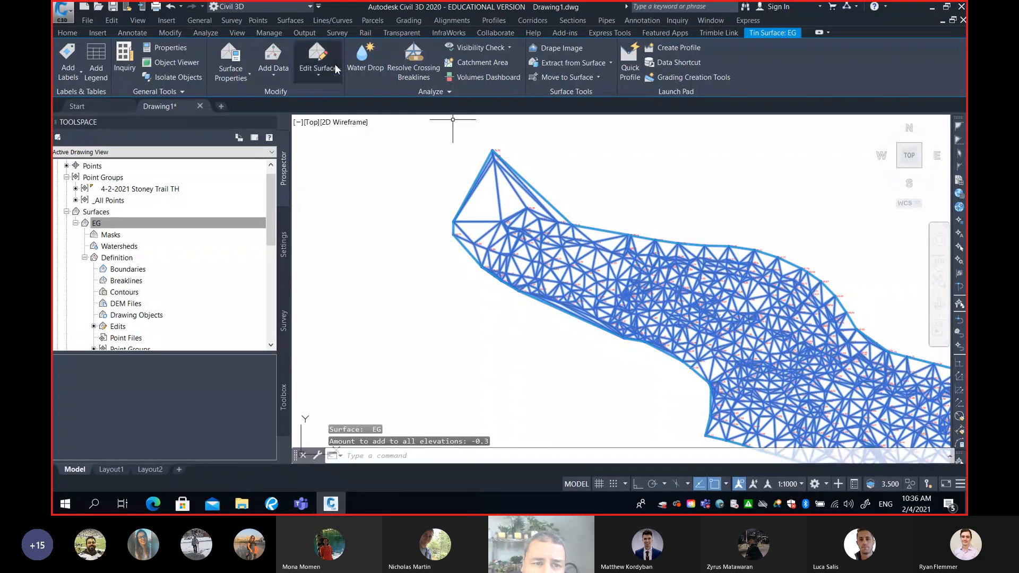
{"action": "left_click", "coordinate": [323, 73]}
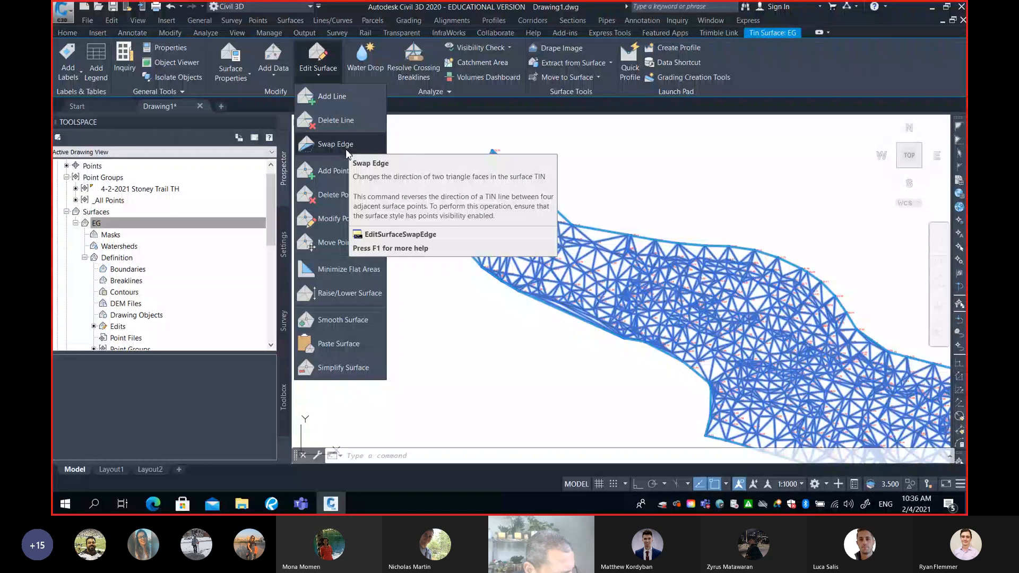
{"action": "left_click", "coordinate": [445, 279]}
{"action": "left_click", "coordinate": [428, 298]}
{"action": "left_click", "coordinate": [419, 269]}
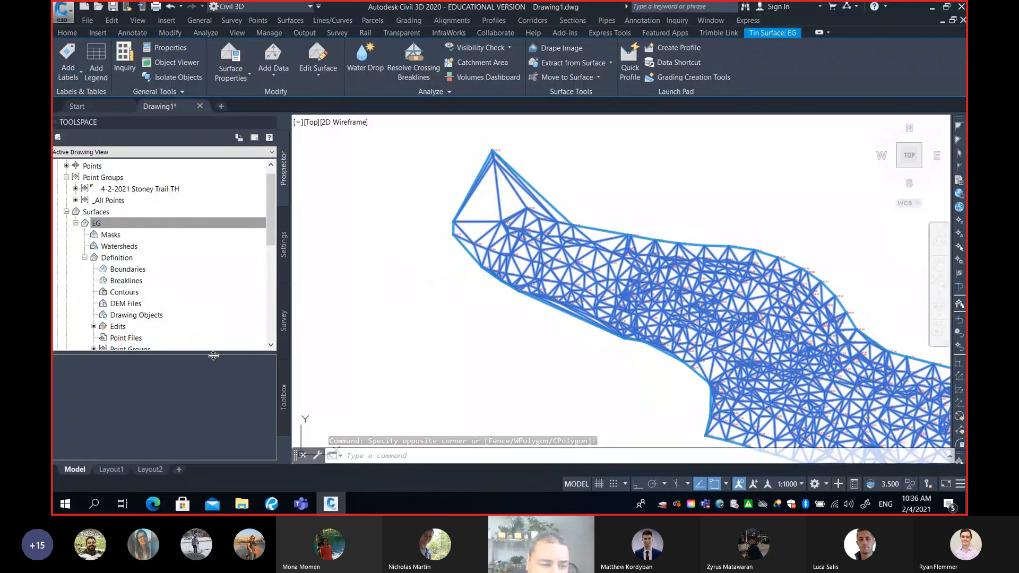
List the edits stored in the EG surface's definition and enlarge the list area for reading
{"action": "left_click_drag", "start_coordinate": [214, 359], "coordinate": [220, 383]}
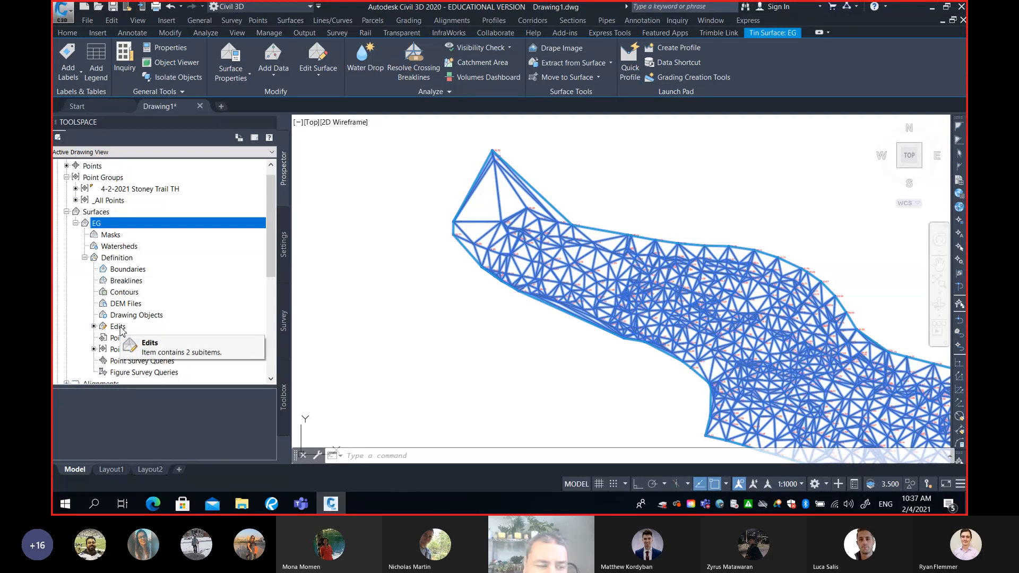
{"action": "scroll", "coordinate": [272, 267], "scroll_direction": "down", "scroll_amount": 2}
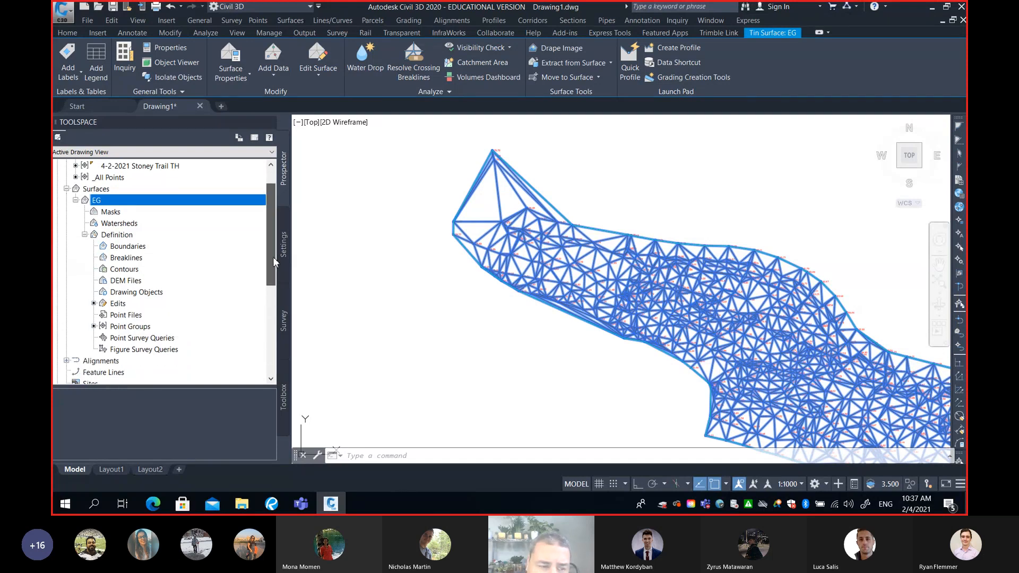
{"action": "left_click_drag", "start_coordinate": [273, 268], "coordinate": [273, 275]}
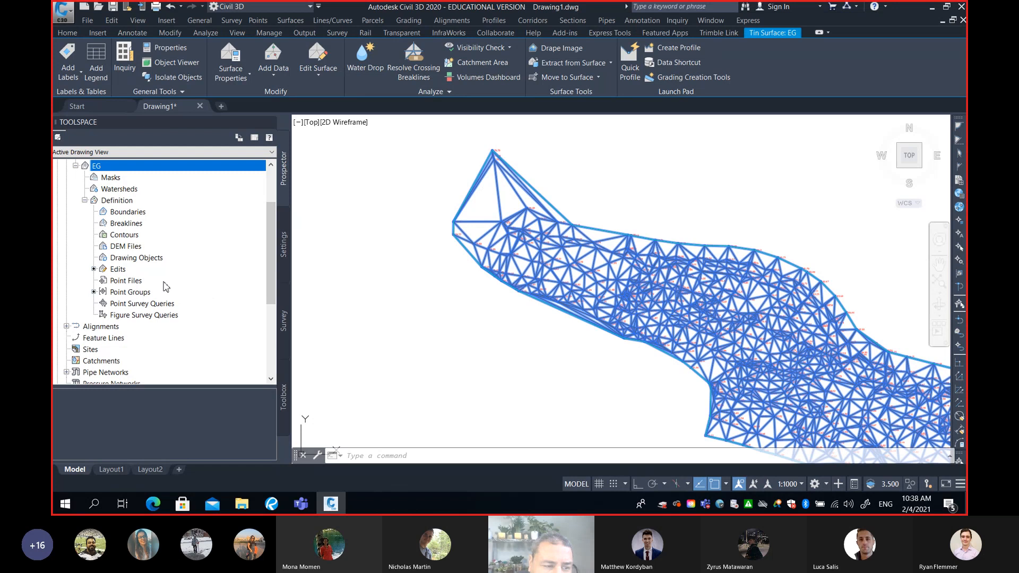
{"action": "left_click", "coordinate": [118, 269]}
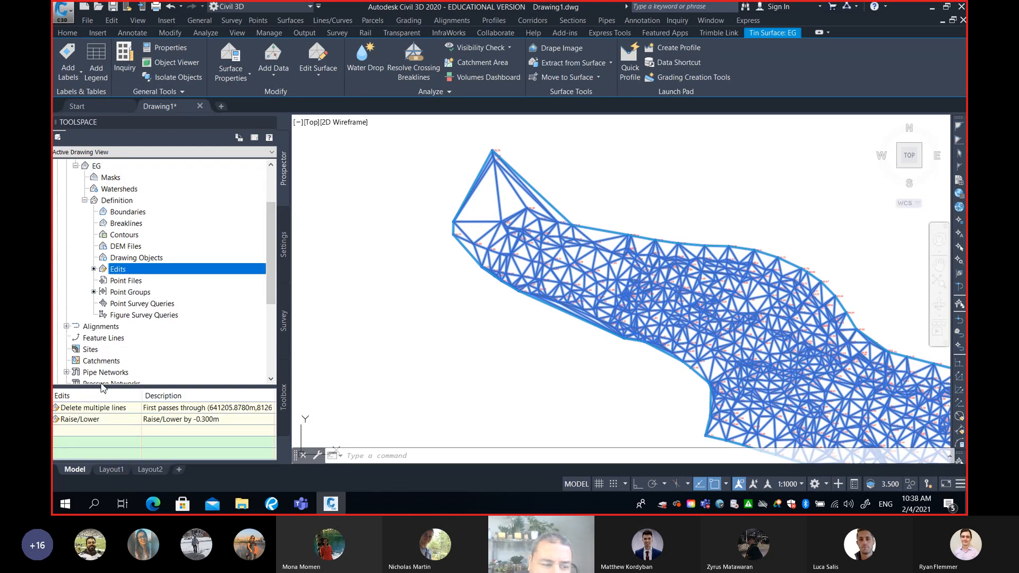
{"action": "left_click_drag", "start_coordinate": [132, 386], "coordinate": [127, 309]}
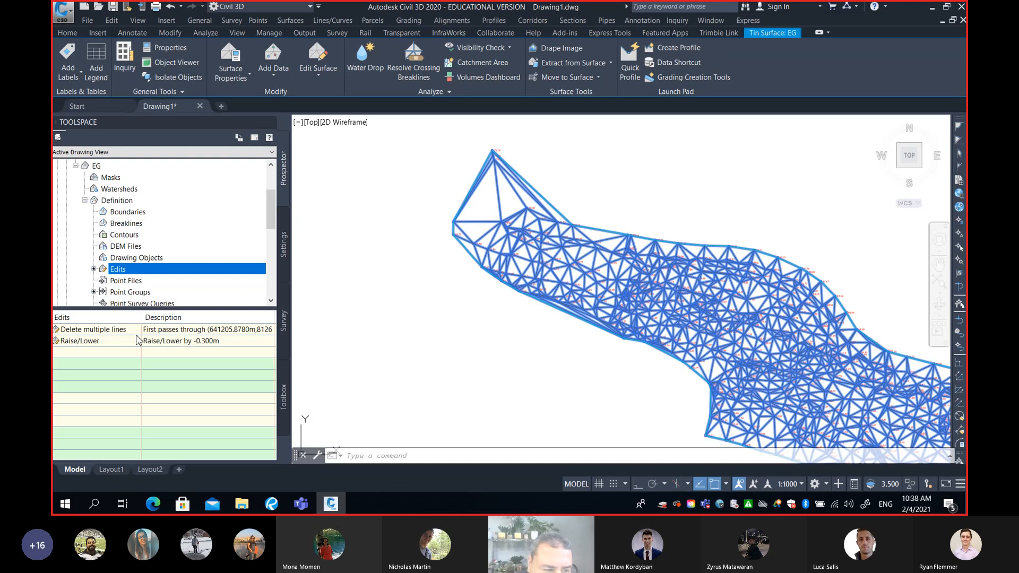
Review the Delete multiple lines and Raise/Lower entries of the EG surface and the operations available for them
{"action": "left_click", "coordinate": [79, 330]}
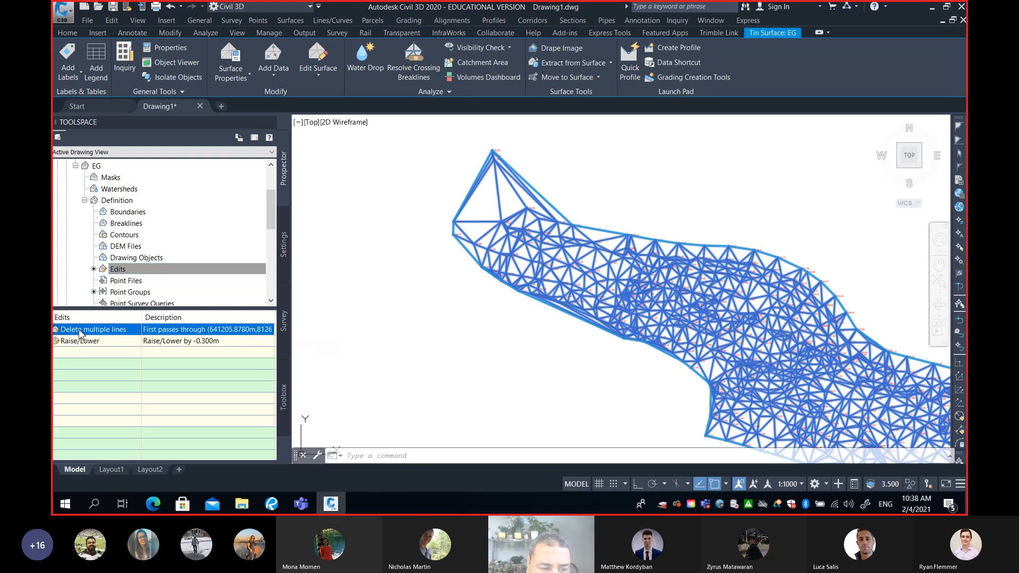
{"action": "left_click", "coordinate": [104, 345]}
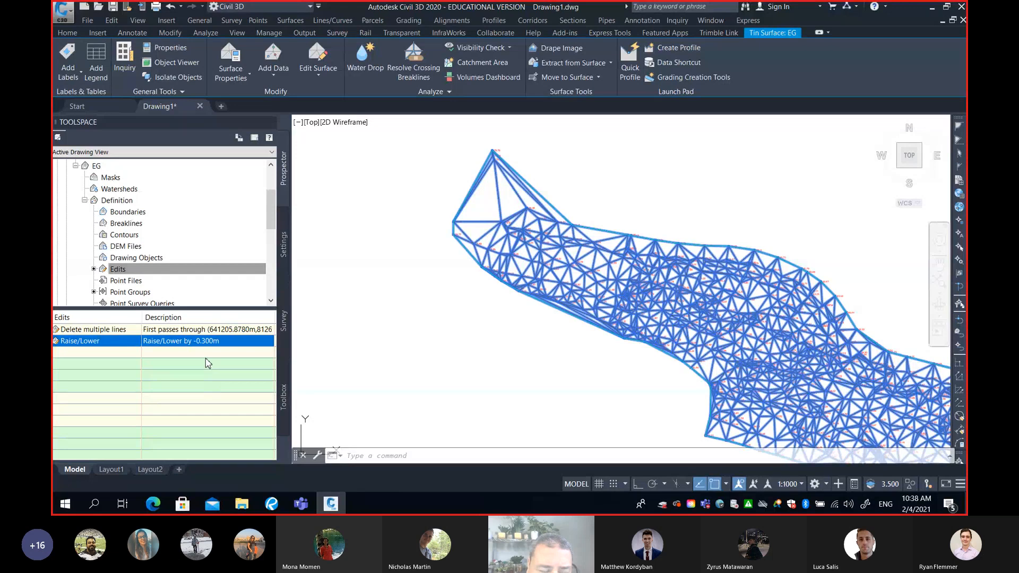
{"action": "left_click", "coordinate": [198, 331]}
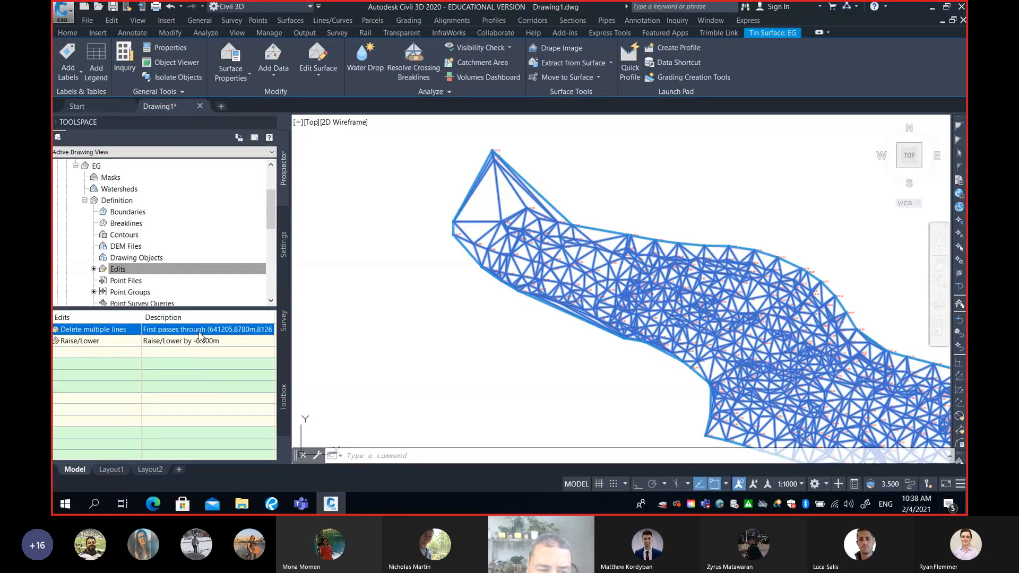
{"action": "right_click", "coordinate": [200, 334]}
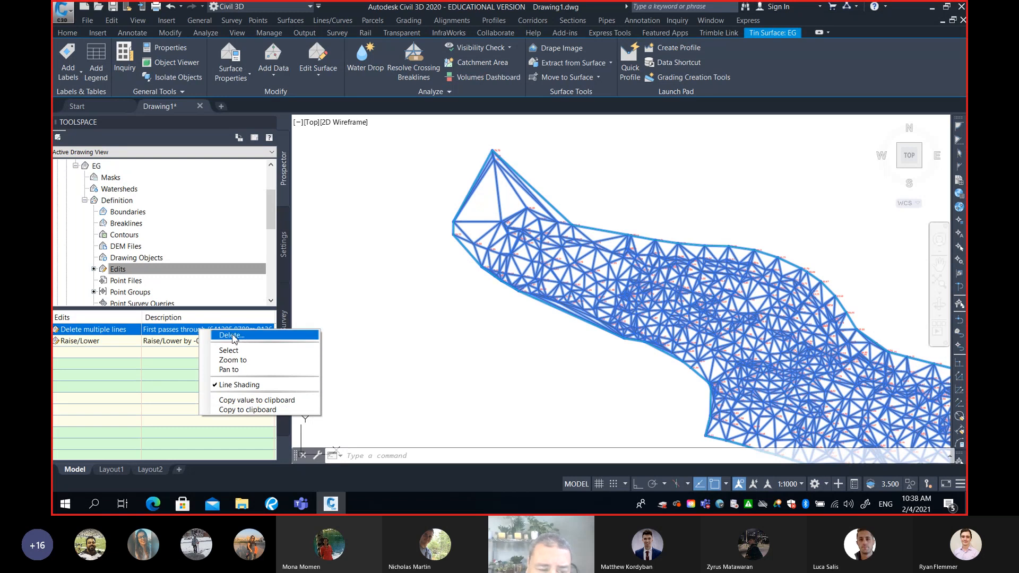
{"action": "left_click", "coordinate": [171, 342]}
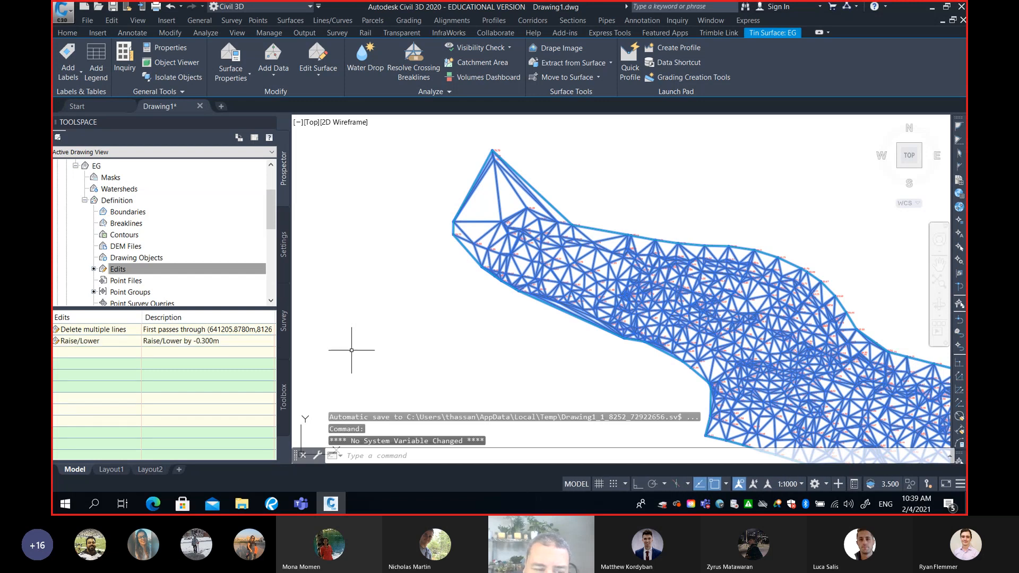
{"action": "left_click", "coordinate": [97, 330]}
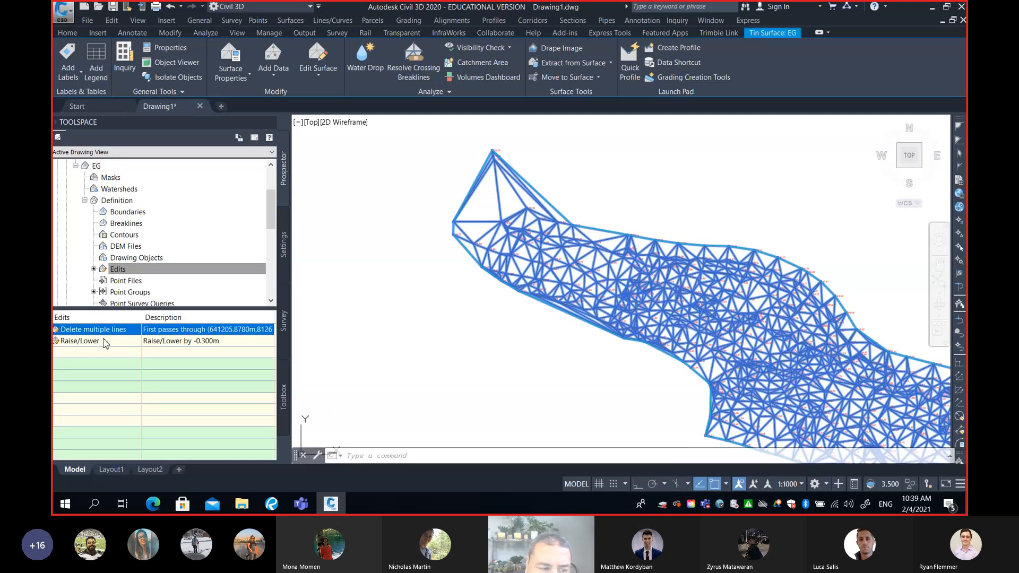
{"action": "left_click", "coordinate": [104, 342]}
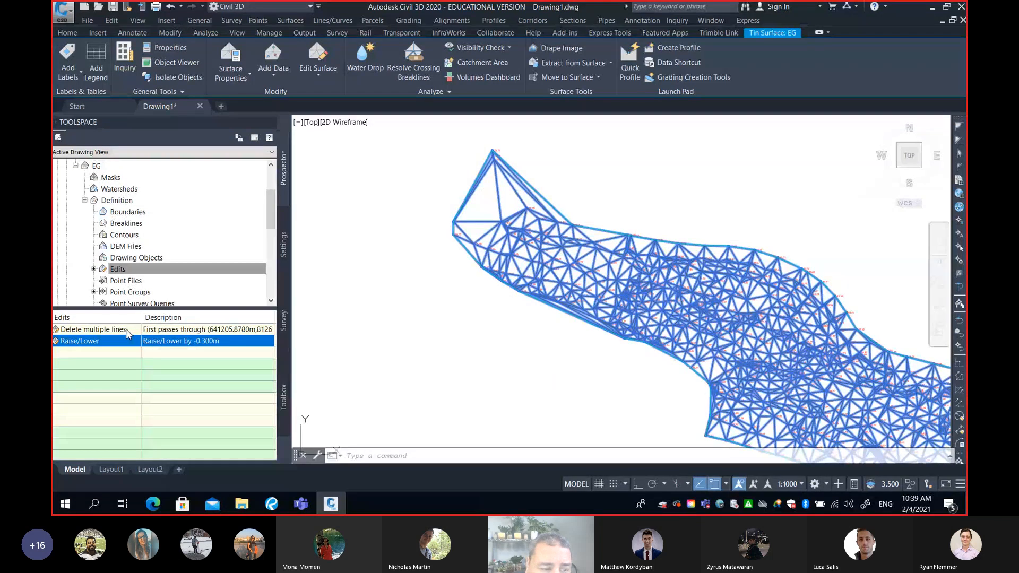
Permanently remove the Delete multiple lines edit from the EG surface definition
{"action": "left_click", "coordinate": [124, 331]}
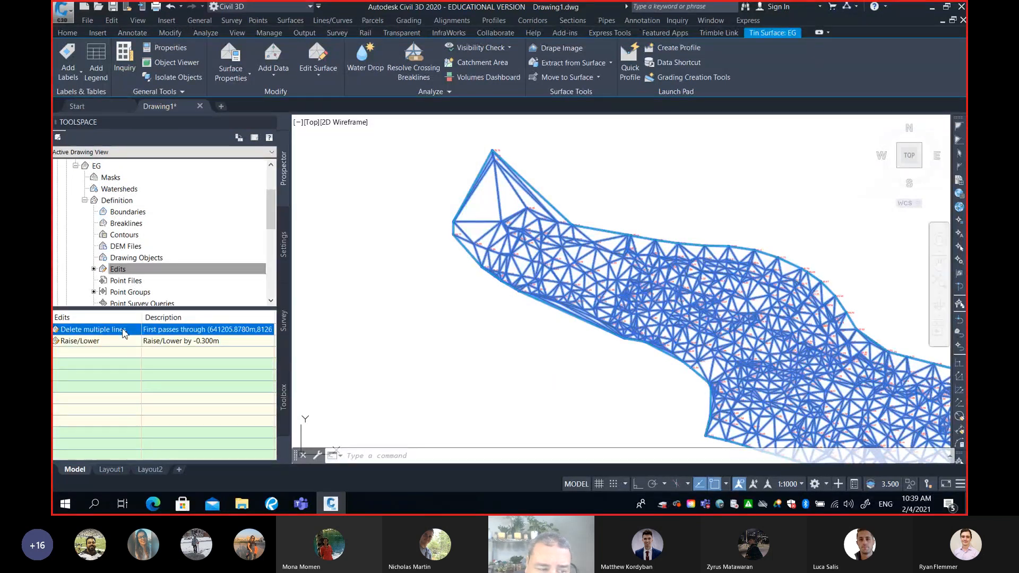
{"action": "right_click", "coordinate": [123, 331]}
{"action": "left_click", "coordinate": [142, 337]}
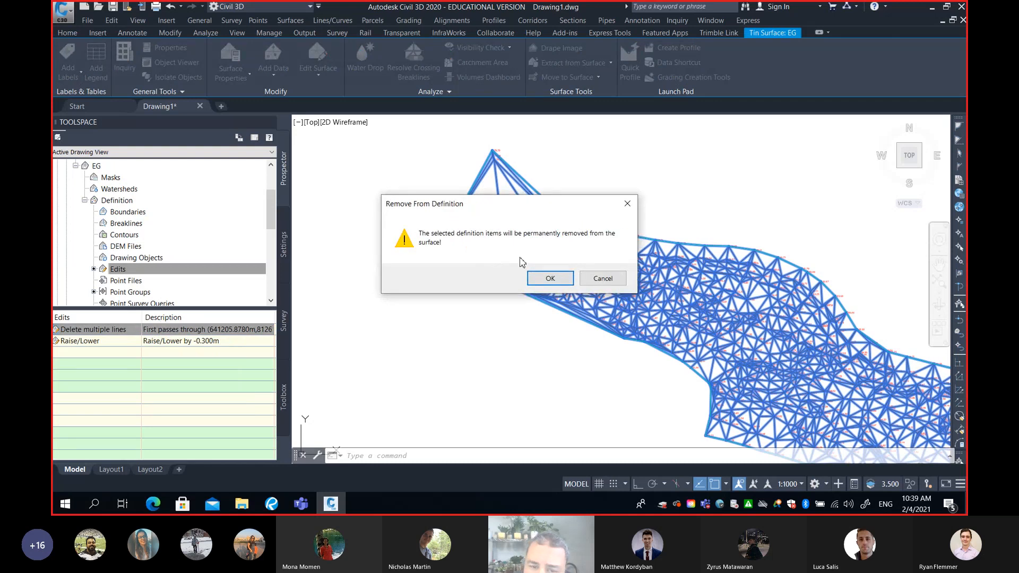
{"action": "left_click", "coordinate": [548, 277]}
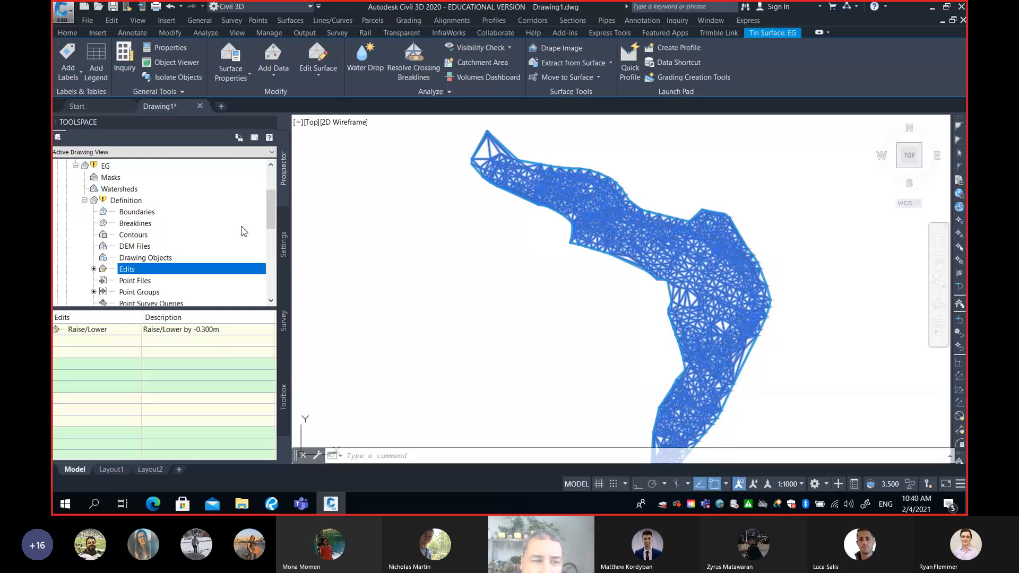
Turn on automatic rebuilding for the out-of-date EG surface
{"action": "left_click_drag", "start_coordinate": [268, 217], "coordinate": [270, 207]}
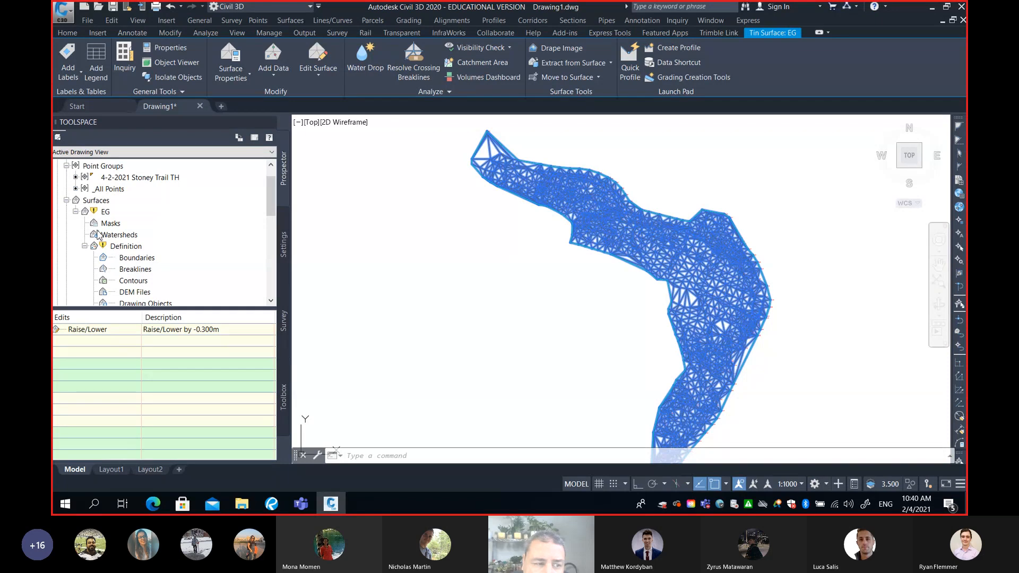
{"action": "mouse_move", "coordinate": [96, 212]}
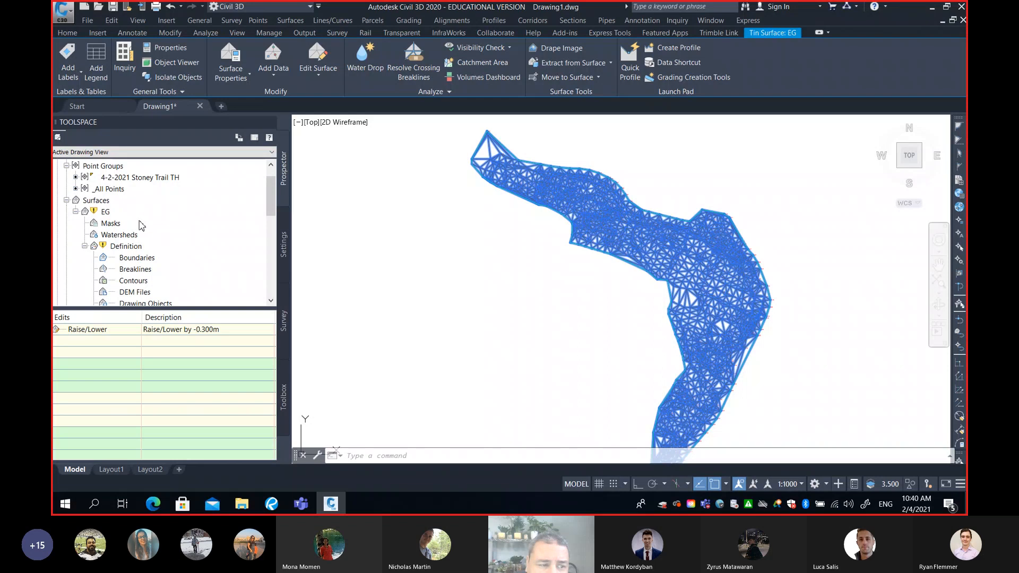
{"action": "left_click", "coordinate": [106, 211]}
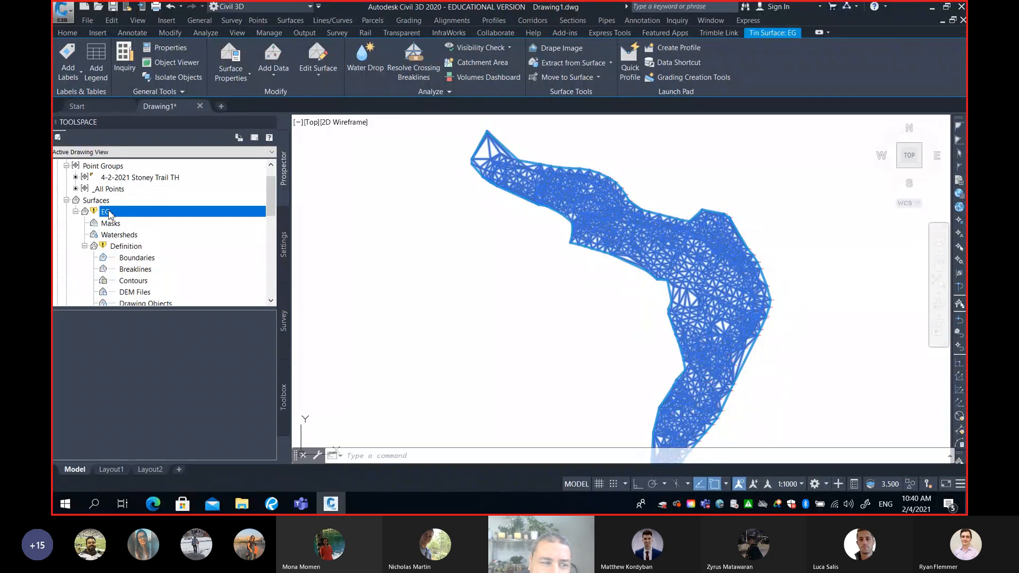
{"action": "right_click", "coordinate": [110, 214]}
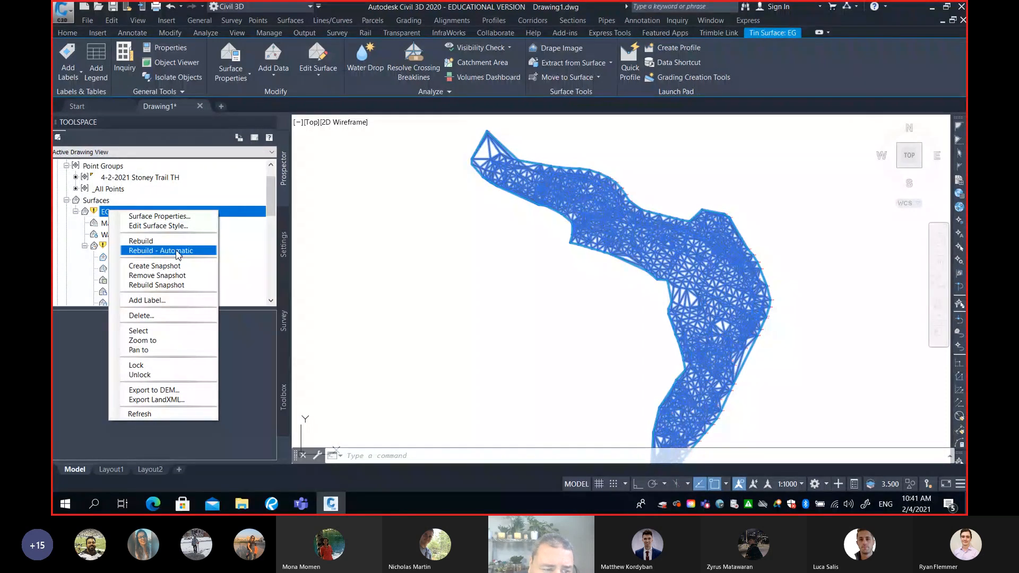
{"action": "left_click", "coordinate": [181, 250]}
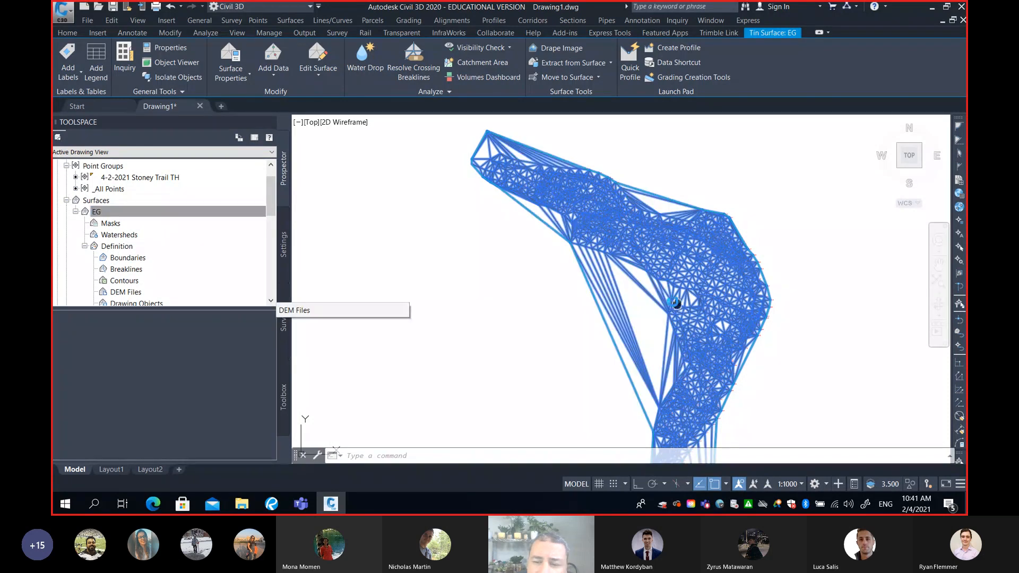
Examine the rebuilt EG surface's perimeter triangles around the inner bend and along the southern arm
{"action": "middle_click_drag", "start_coordinate": [677, 304], "coordinate": [616, 252]}
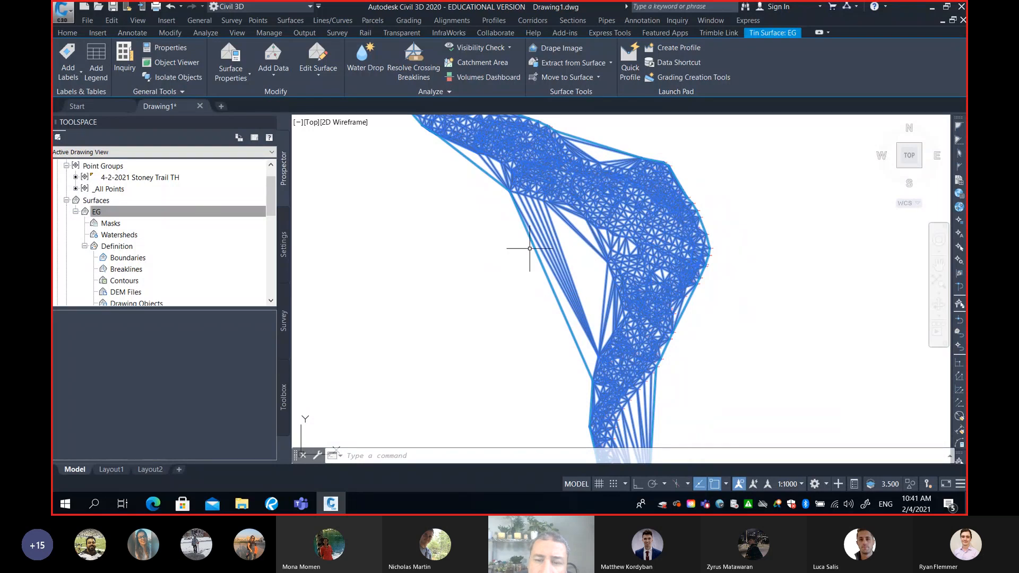
{"action": "scroll", "coordinate": [683, 365], "scroll_direction": "down", "scroll_amount": 2}
{"action": "middle_click_drag", "start_coordinate": [654, 361], "coordinate": [630, 318]}
{"action": "scroll", "coordinate": [605, 254], "scroll_direction": "up", "scroll_amount": 2}
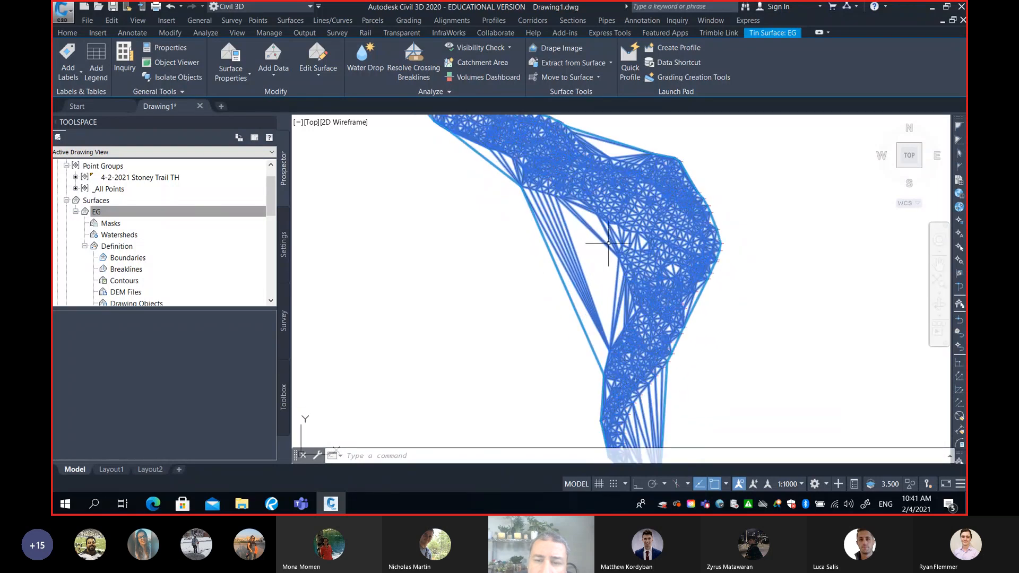
{"action": "scroll", "coordinate": [604, 235], "scroll_direction": "up", "scroll_amount": 2}
{"action": "scroll", "coordinate": [579, 229], "scroll_direction": "down", "scroll_amount": 3}
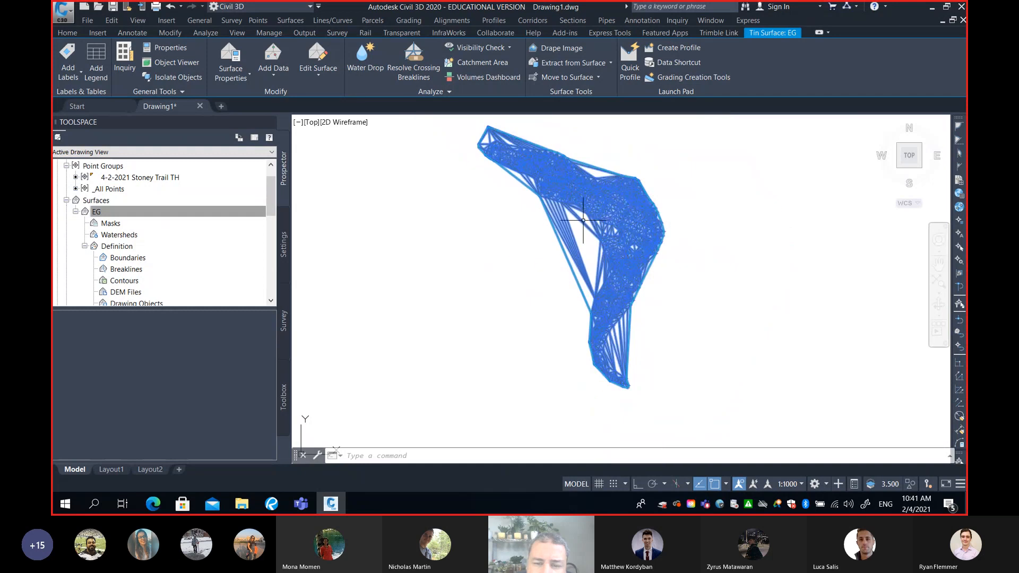
{"action": "scroll", "coordinate": [593, 230], "scroll_direction": "up", "scroll_amount": 2}
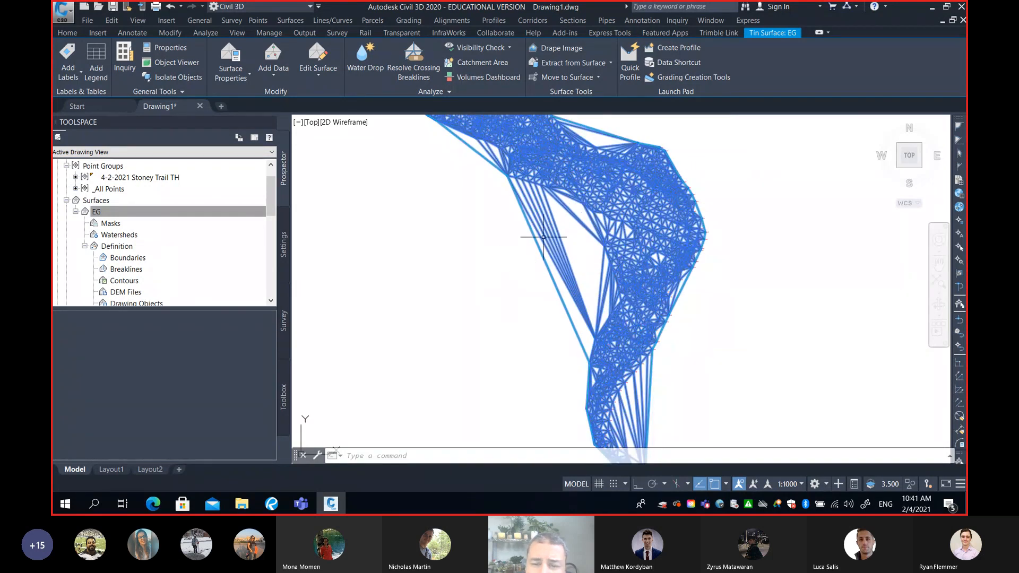
{"action": "scroll", "coordinate": [573, 235], "scroll_direction": "up", "scroll_amount": 2}
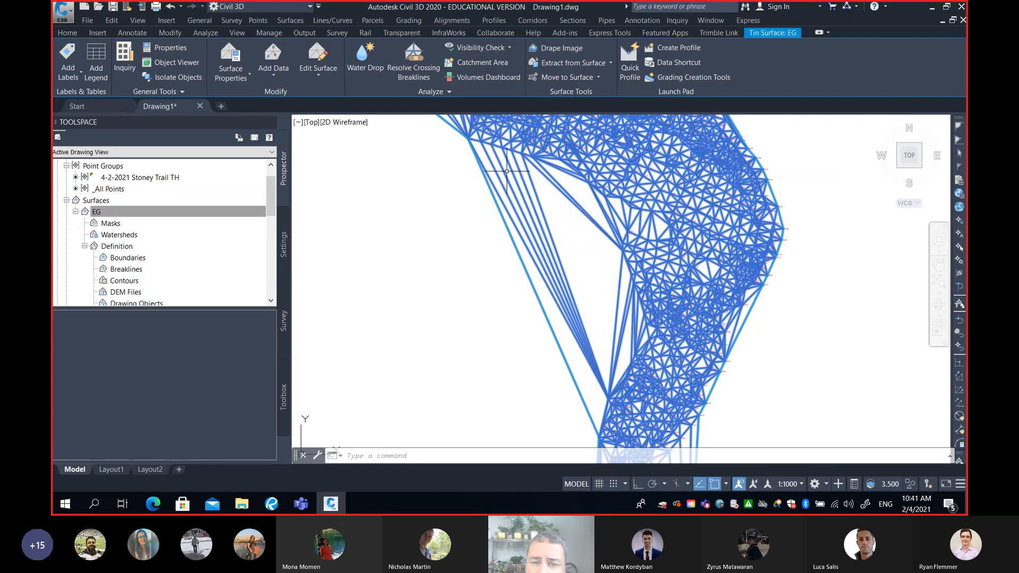
{"action": "scroll", "coordinate": [611, 276], "scroll_direction": "down", "scroll_amount": 4}
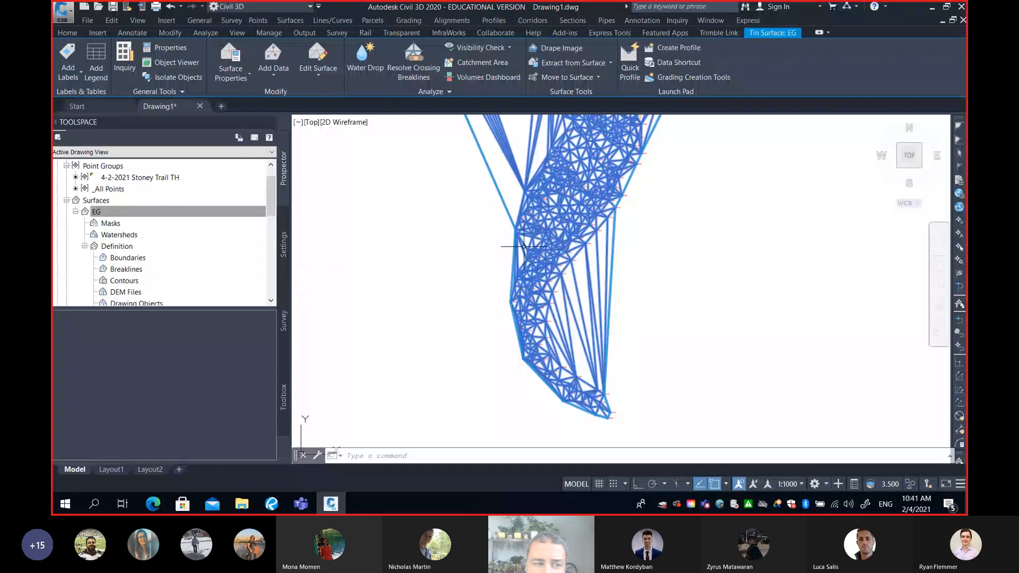
Permanently remove the Raise/Lower by -0.300m edit from the EG surface definition
{"action": "left_click_drag", "start_coordinate": [267, 202], "coordinate": [269, 238]}
{"action": "left_click", "coordinate": [118, 189]}
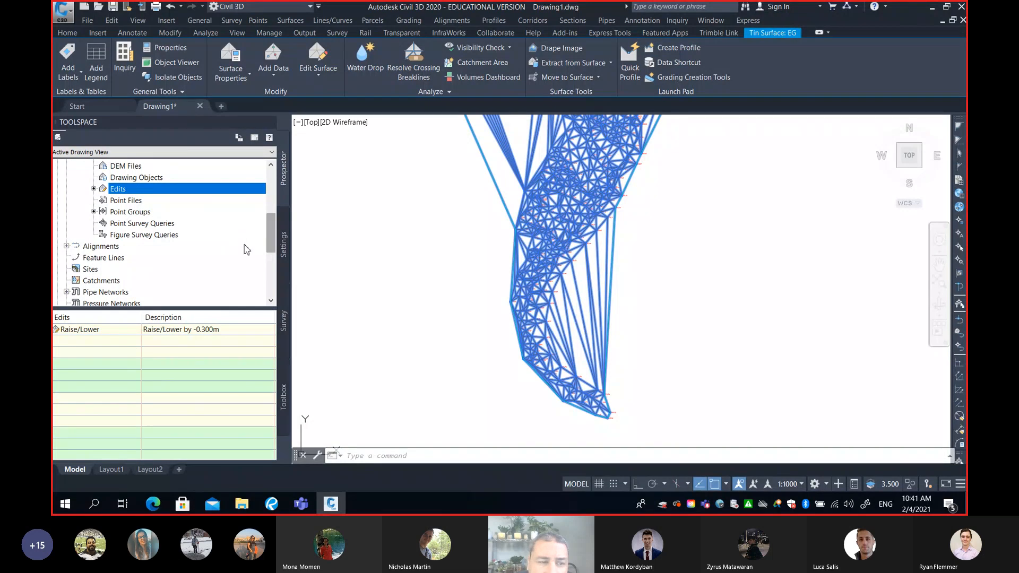
{"action": "left_click", "coordinate": [175, 332]}
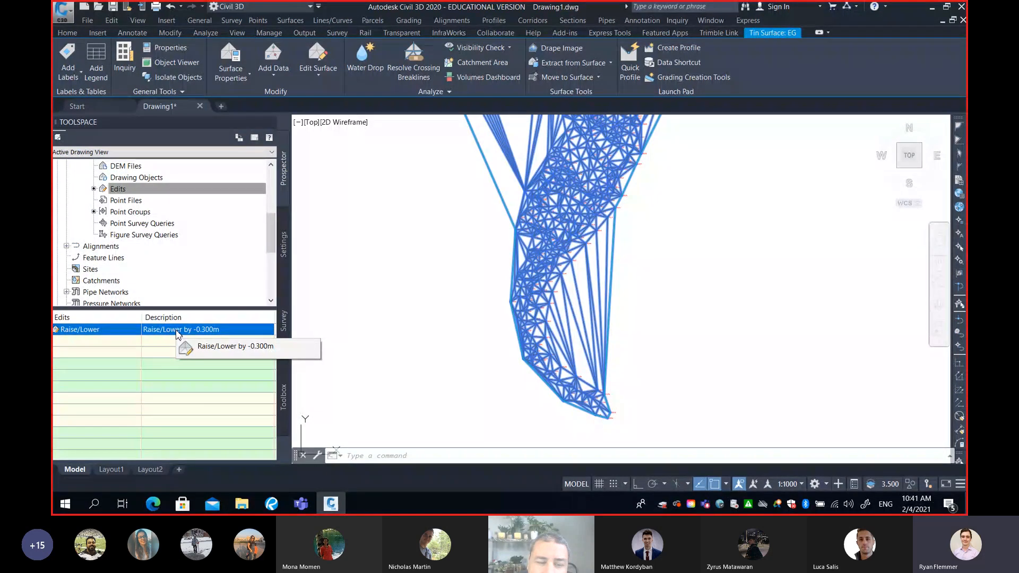
{"action": "right_click", "coordinate": [186, 331]}
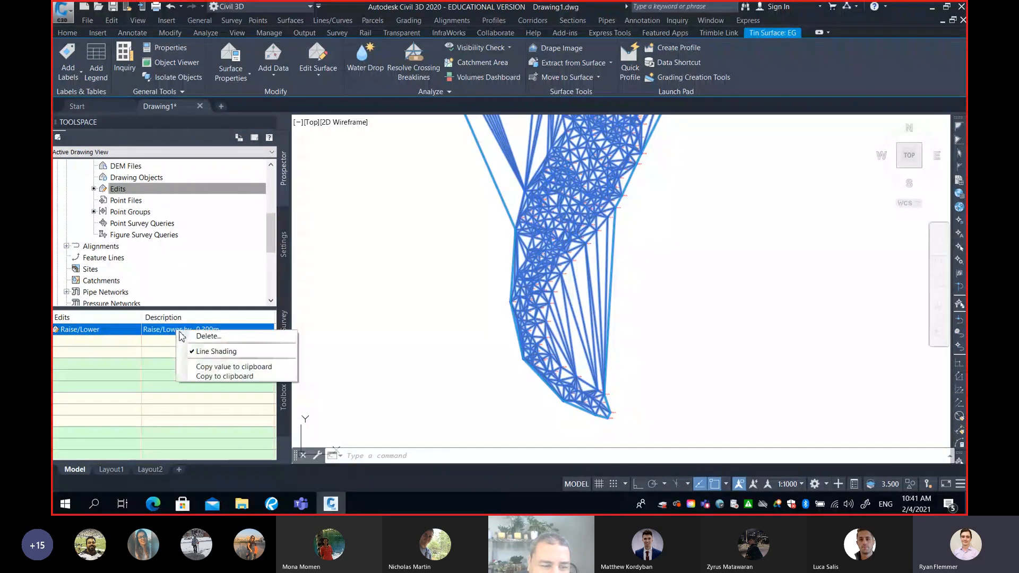
{"action": "left_click", "coordinate": [206, 338]}
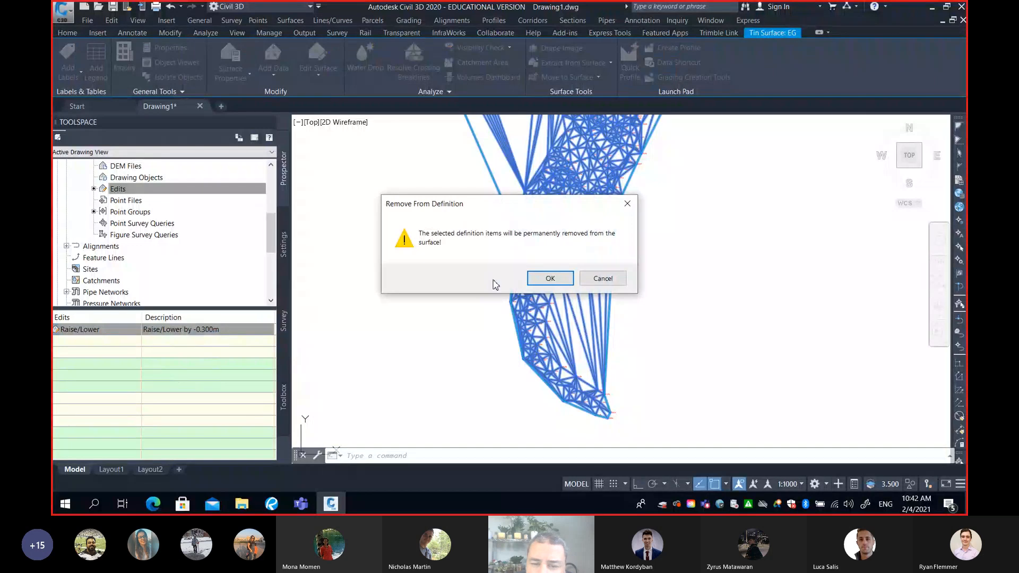
{"action": "left_click", "coordinate": [543, 279]}
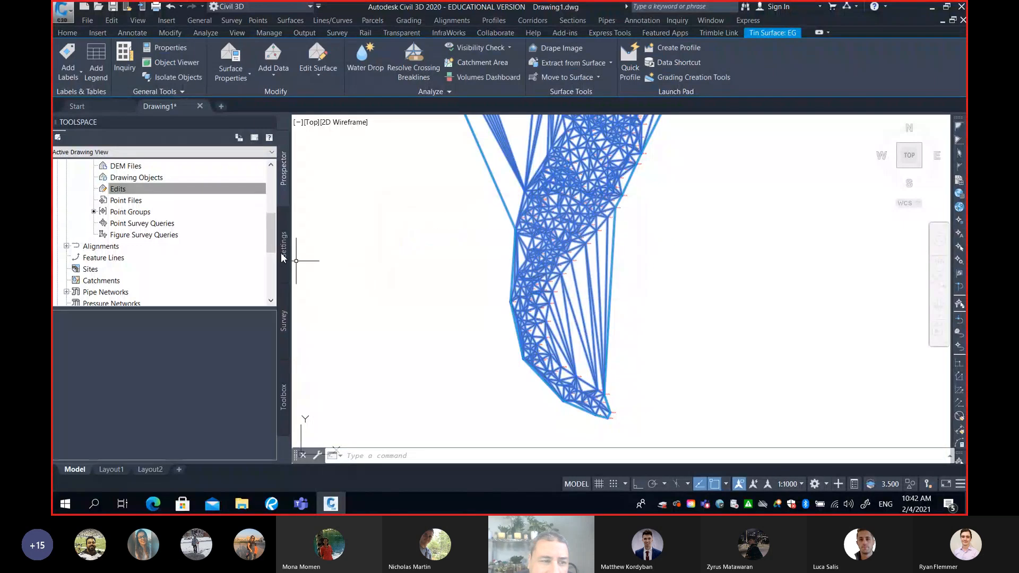
Enlarge the Prospector tree area to show the full EG surface definition together with the point groups
{"action": "scroll", "coordinate": [266, 215], "scroll_direction": "up", "scroll_amount": 3}
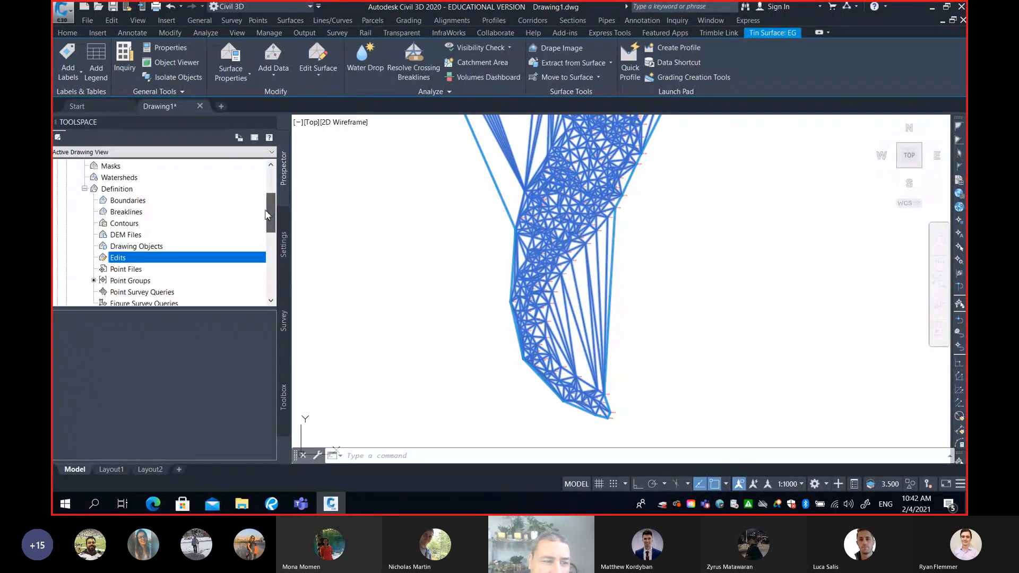
{"action": "left_click_drag", "start_coordinate": [204, 313], "coordinate": [203, 375]}
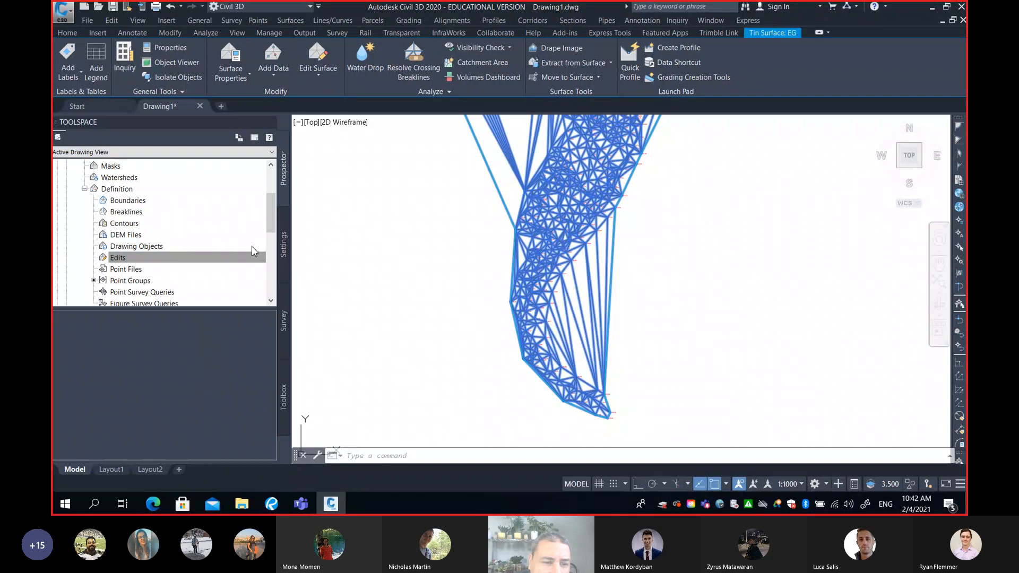
{"action": "left_click_drag", "start_coordinate": [220, 310], "coordinate": [220, 406]}
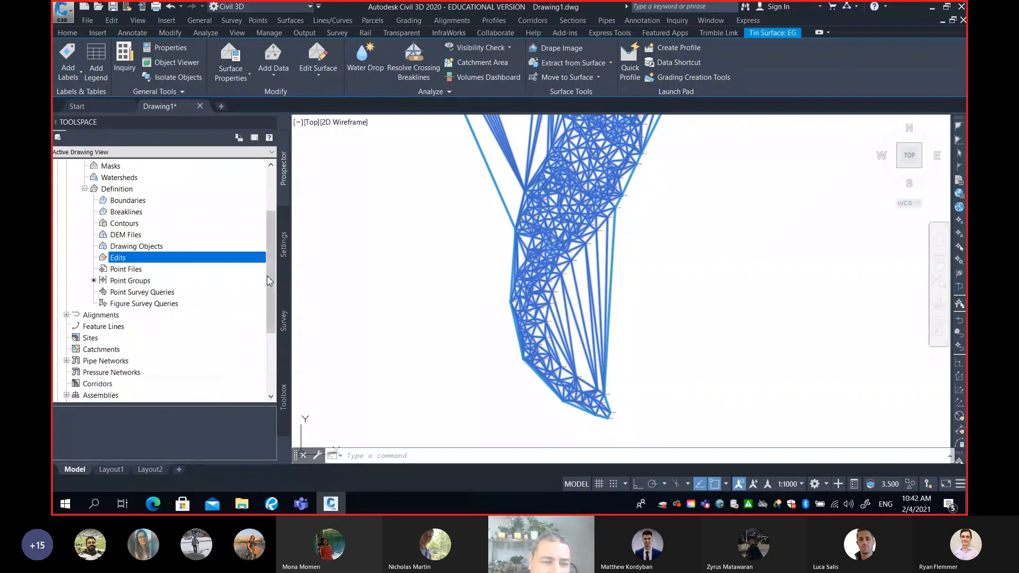
{"action": "scroll", "coordinate": [270, 241], "scroll_direction": "up", "scroll_amount": 2}
{"action": "scroll", "coordinate": [271, 241], "scroll_direction": "up", "scroll_amount": 1}
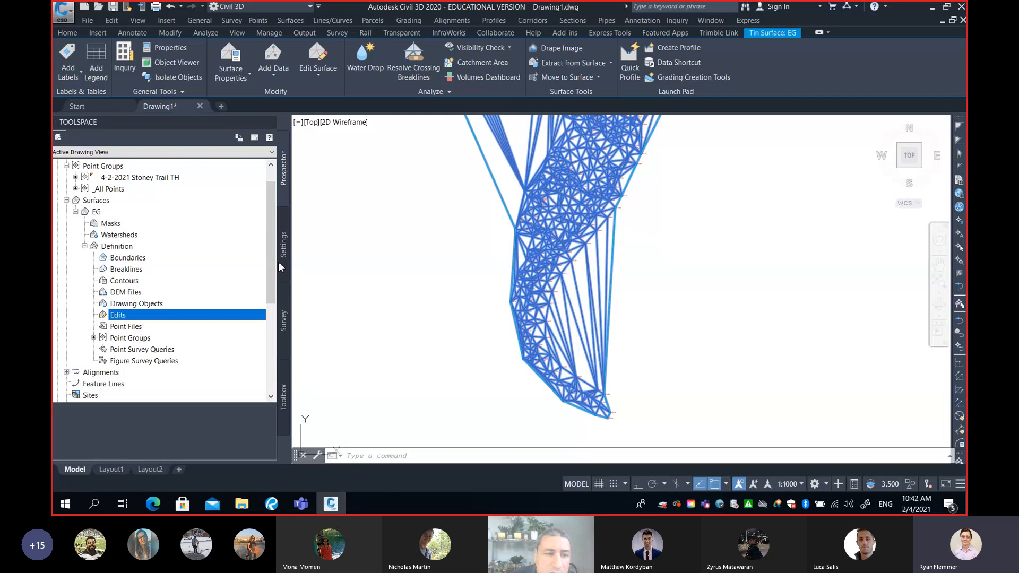
Examine the EG triangulation from the southern arm around the bend, then clear the surface selection and review its full extent
{"action": "mouse_move", "coordinate": [555, 251]}
{"action": "middle_mouse_down"}
{"action": "mouse_move", "coordinate": [559, 311]}
{"action": "mouse_move", "coordinate": [592, 349]}
{"action": "mouse_move", "coordinate": [619, 334]}
{"action": "middle_mouse_up"}
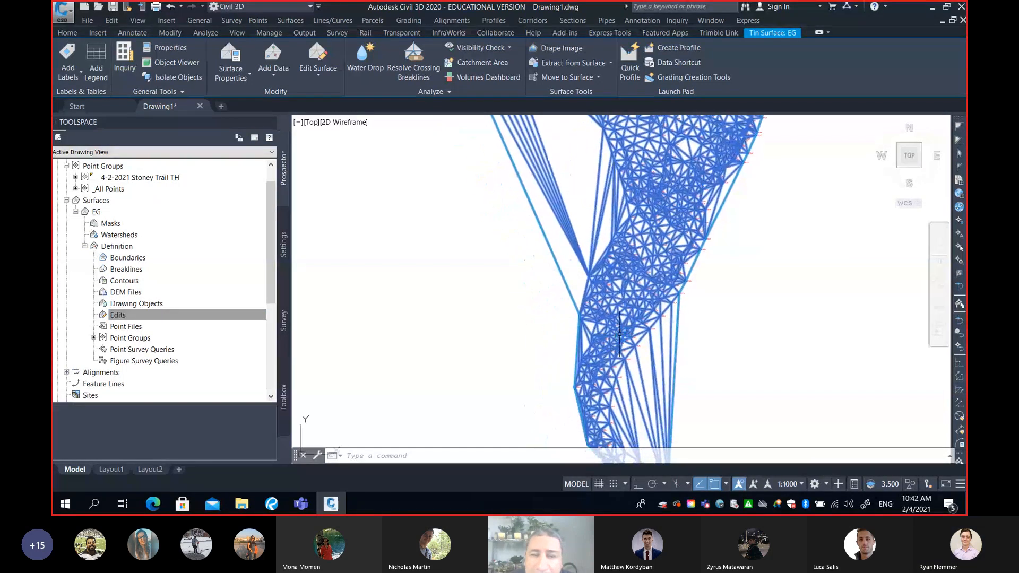
{"action": "scroll", "coordinate": [620, 335], "scroll_direction": "up", "scroll_amount": 3}
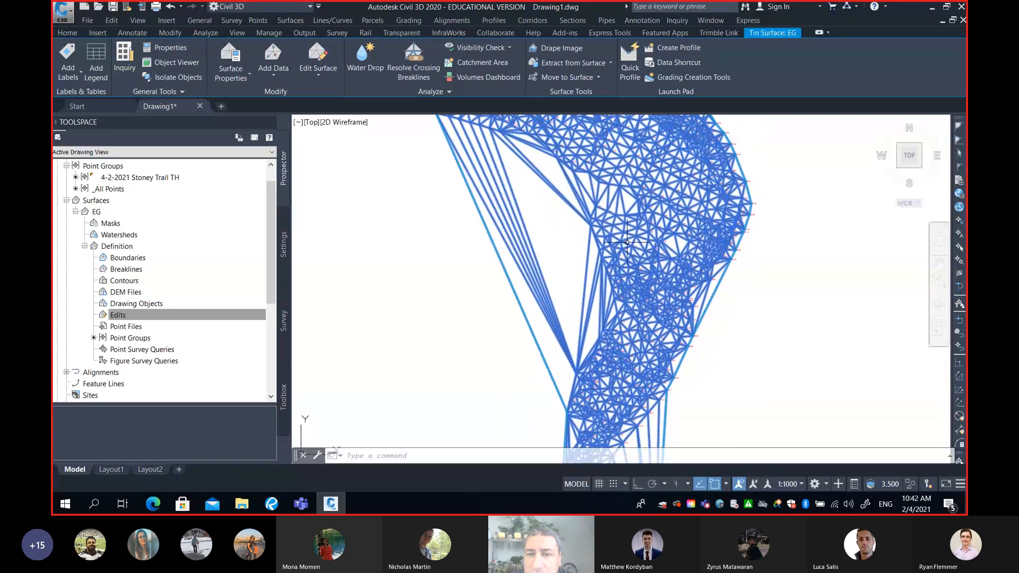
{"action": "mouse_move", "coordinate": [619, 336]}
{"action": "middle_mouse_down"}
{"action": "mouse_move", "coordinate": [598, 281]}
{"action": "mouse_move", "coordinate": [591, 294]}
{"action": "middle_mouse_up"}
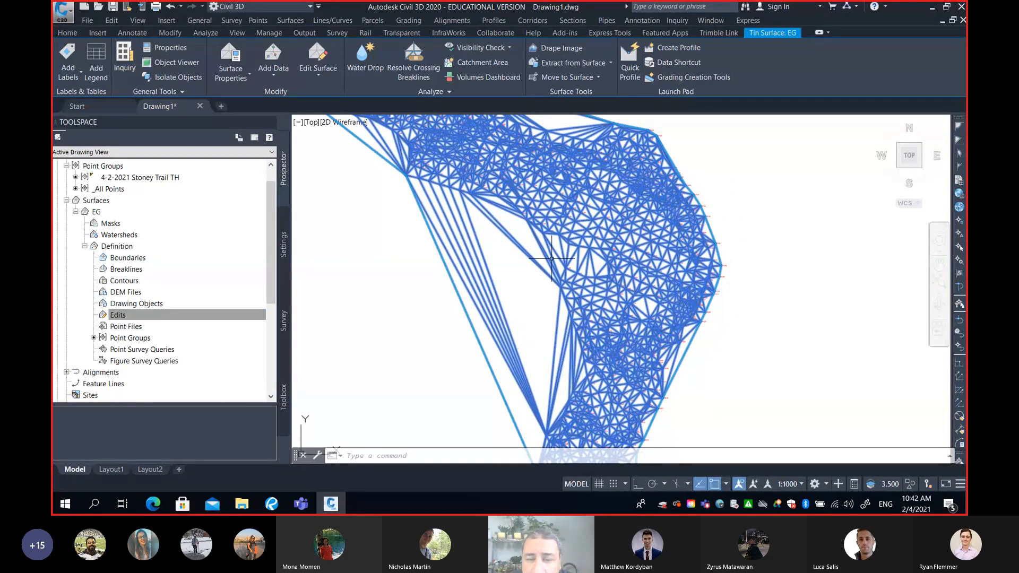
{"action": "middle_click_drag", "start_coordinate": [551, 202], "coordinate": [602, 250]}
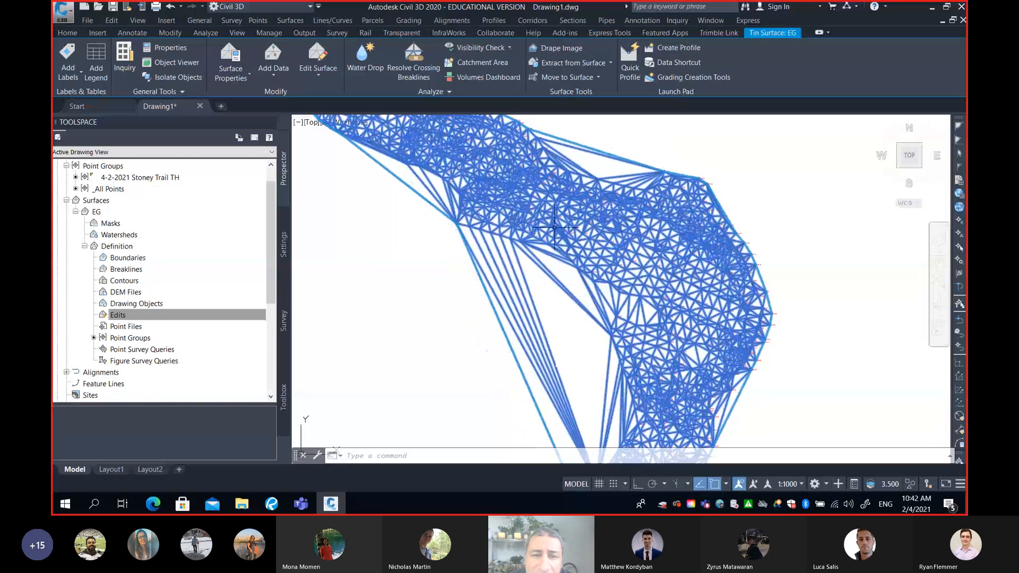
{"action": "key", "text": "Escape"}
{"action": "scroll", "coordinate": [625, 230], "scroll_direction": "down", "scroll_amount": 2}
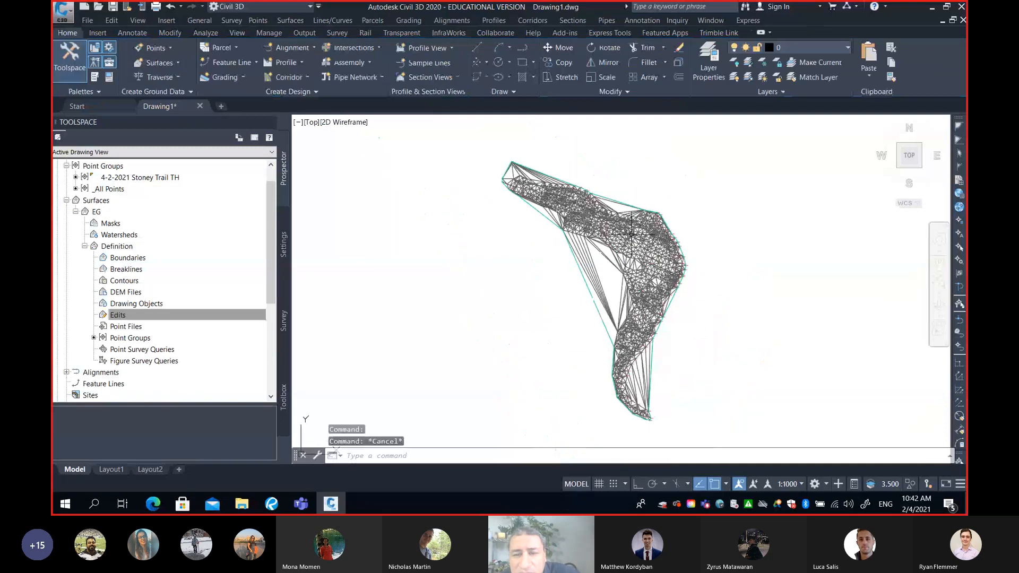
{"action": "scroll", "coordinate": [625, 229], "scroll_direction": "up", "scroll_amount": 1}
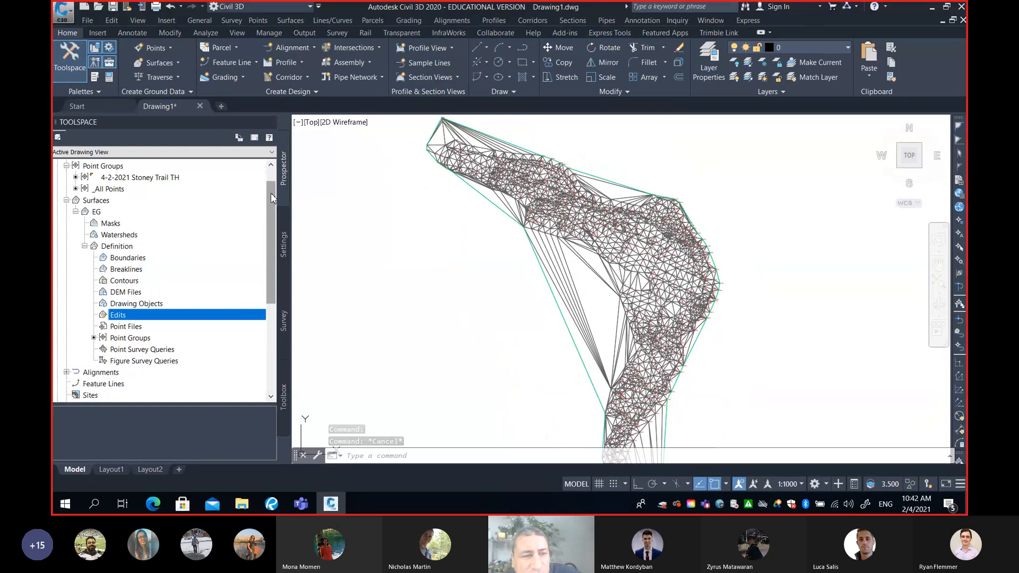
Set both the point style and the point label style of the 4-2-2021 Stoney Trail TH point group to <none>
{"action": "scroll", "coordinate": [271, 189], "scroll_direction": "up", "scroll_amount": 1}
{"action": "right_click", "coordinate": [169, 200]}
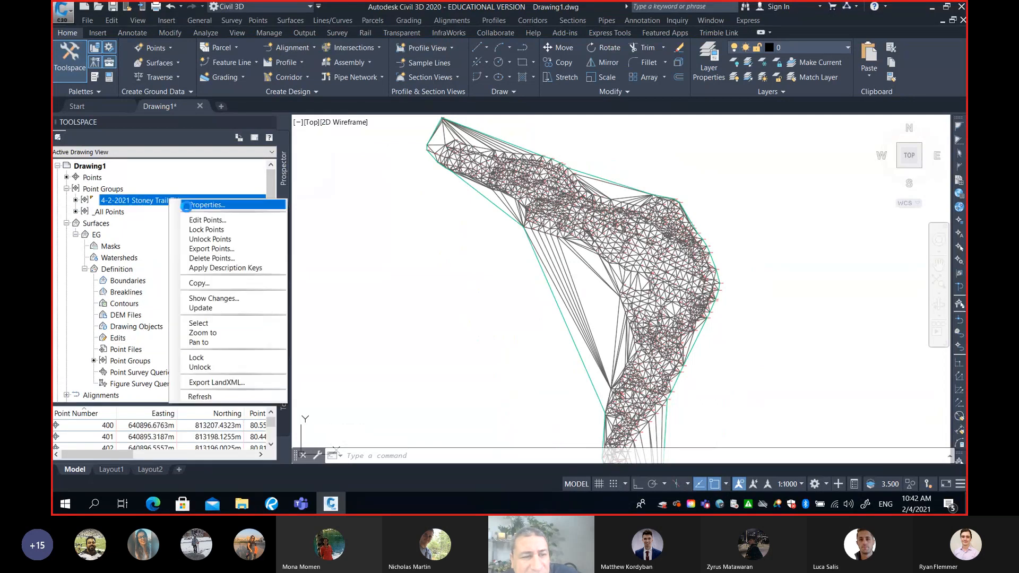
{"action": "left_click", "coordinate": [183, 203]}
{"action": "left_click", "coordinate": [293, 236]}
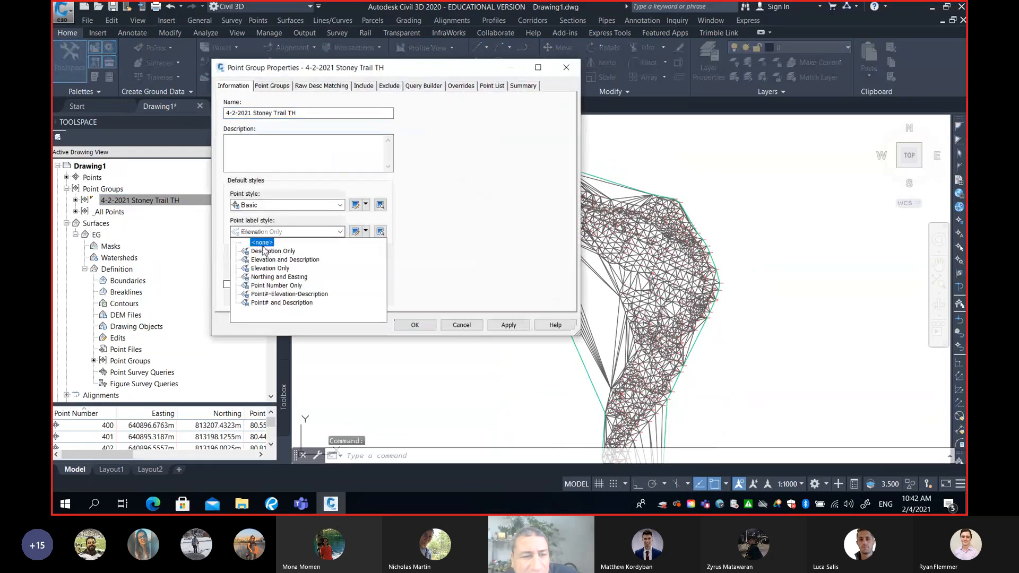
{"action": "left_click", "coordinate": [272, 232]}
{"action": "left_click", "coordinate": [271, 206]}
{"action": "left_click", "coordinate": [262, 219]}
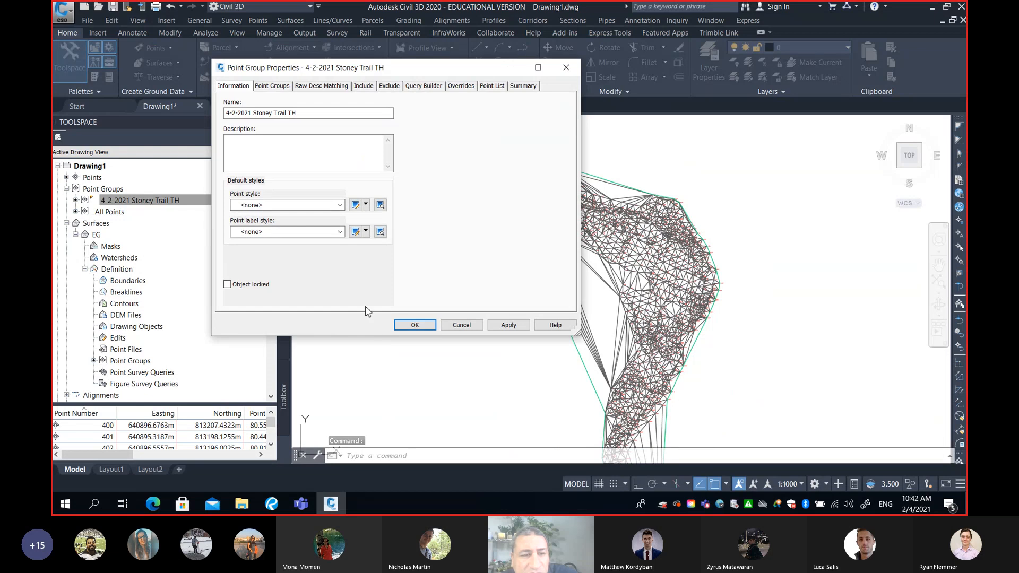
{"action": "left_click", "coordinate": [414, 325]}
Examine the EG surface's triangles up close around the bend and along the inner edge
{"action": "scroll", "coordinate": [644, 230], "scroll_direction": "up", "scroll_amount": 3}
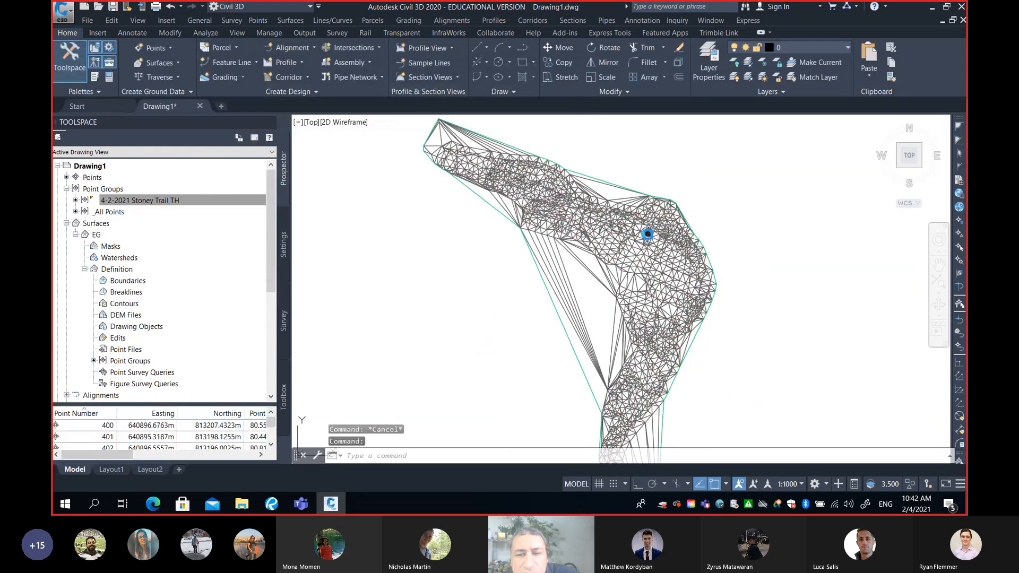
{"action": "scroll", "coordinate": [608, 264], "scroll_direction": "down", "scroll_amount": 1}
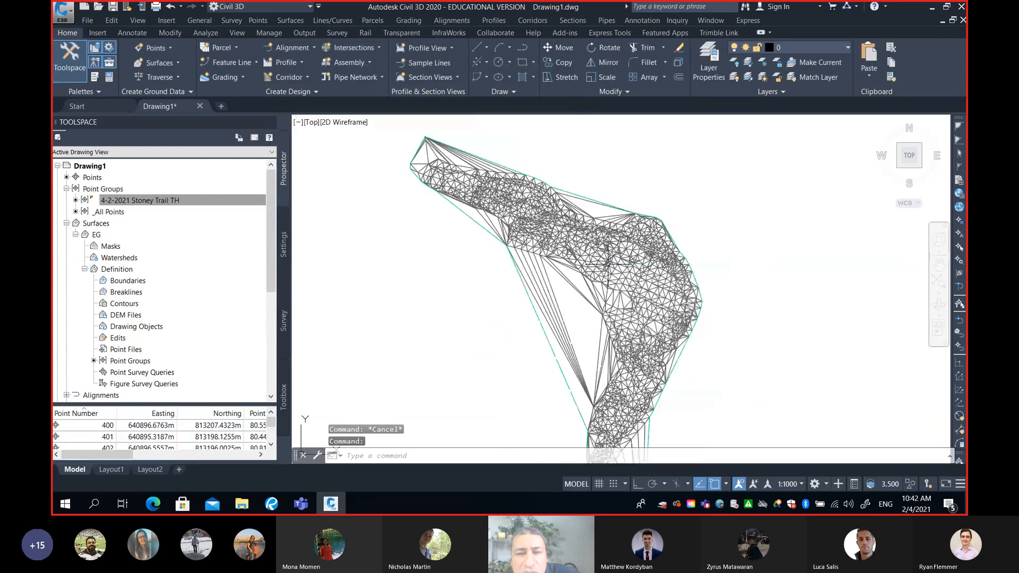
{"action": "scroll", "coordinate": [616, 261], "scroll_direction": "up", "scroll_amount": 1}
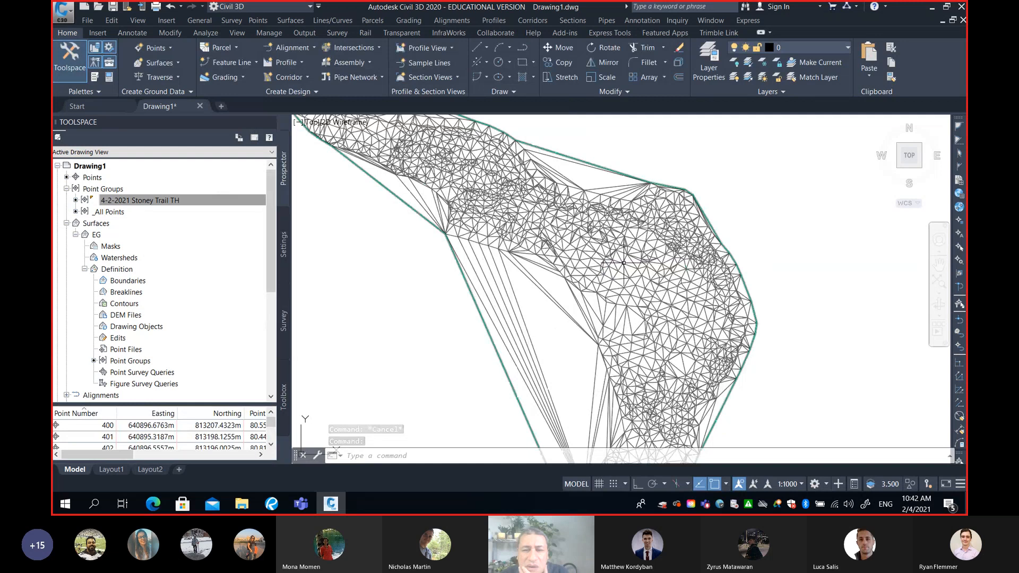
{"action": "scroll", "coordinate": [543, 190], "scroll_direction": "down", "scroll_amount": 2}
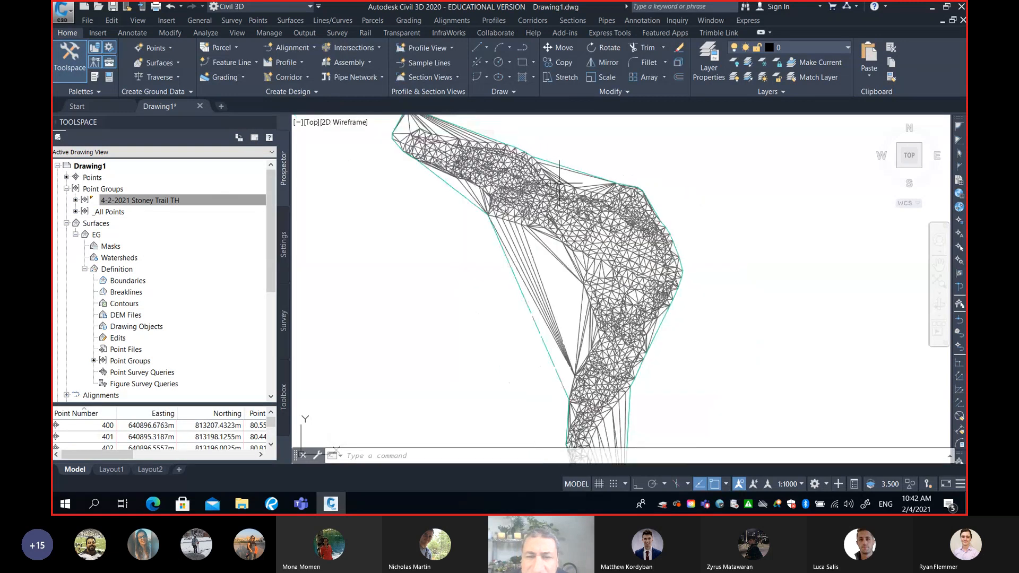
{"action": "scroll", "coordinate": [542, 190], "scroll_direction": "up", "scroll_amount": 2}
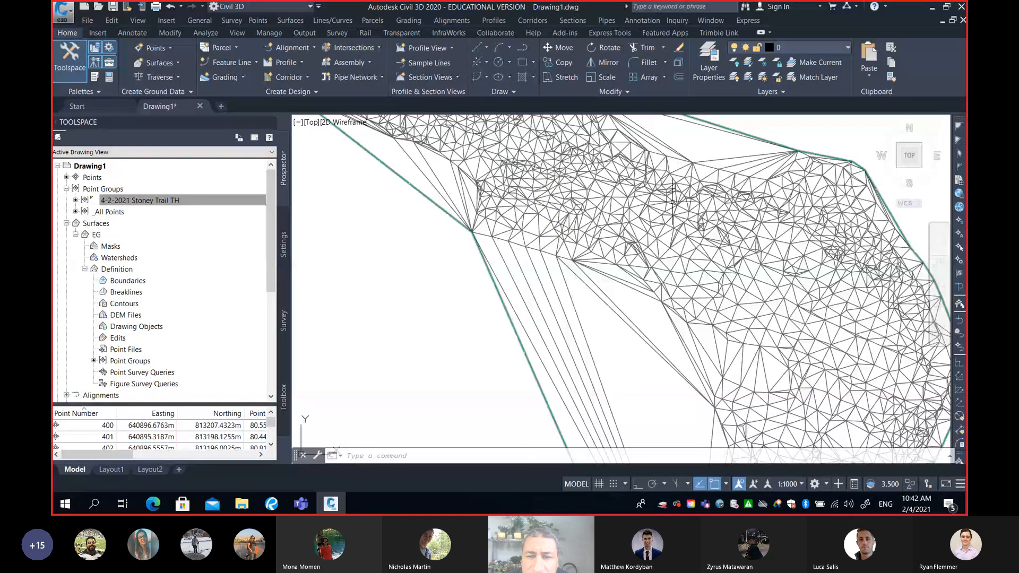
{"action": "scroll", "coordinate": [521, 230], "scroll_direction": "up", "scroll_amount": 2}
{"action": "scroll", "coordinate": [520, 229], "scroll_direction": "up", "scroll_amount": 2}
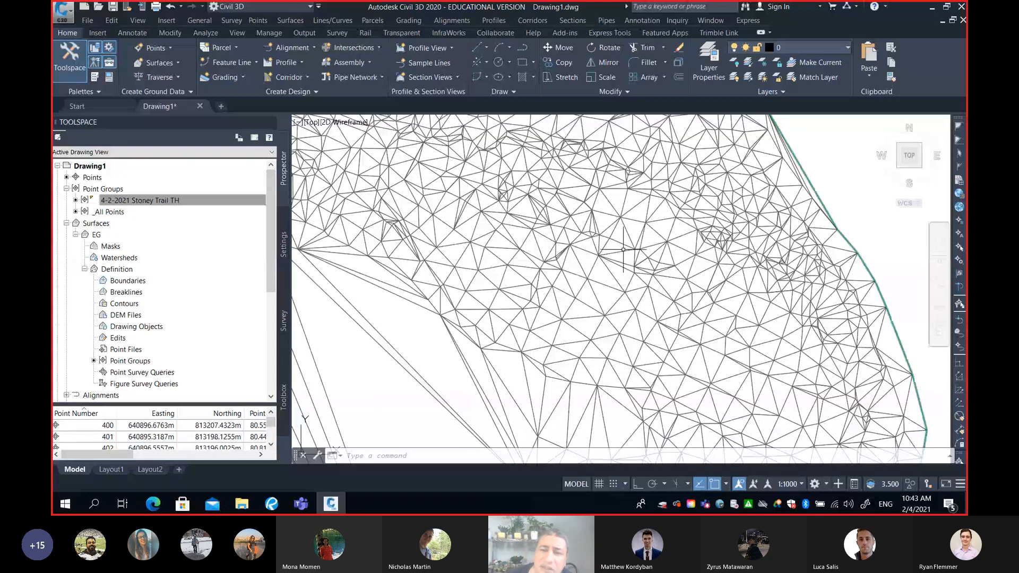
{"action": "scroll", "coordinate": [632, 270], "scroll_direction": "down", "scroll_amount": 3}
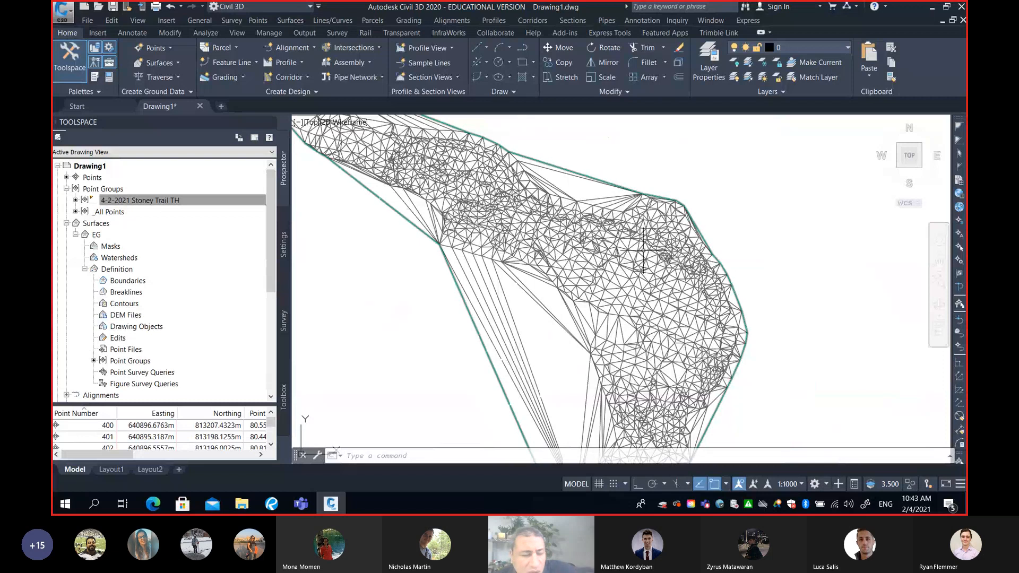
Draw a rectangle over the triangulated area at the bend of the EG surface, reaching close to its eastern border
{"action": "type", "text": "re"}
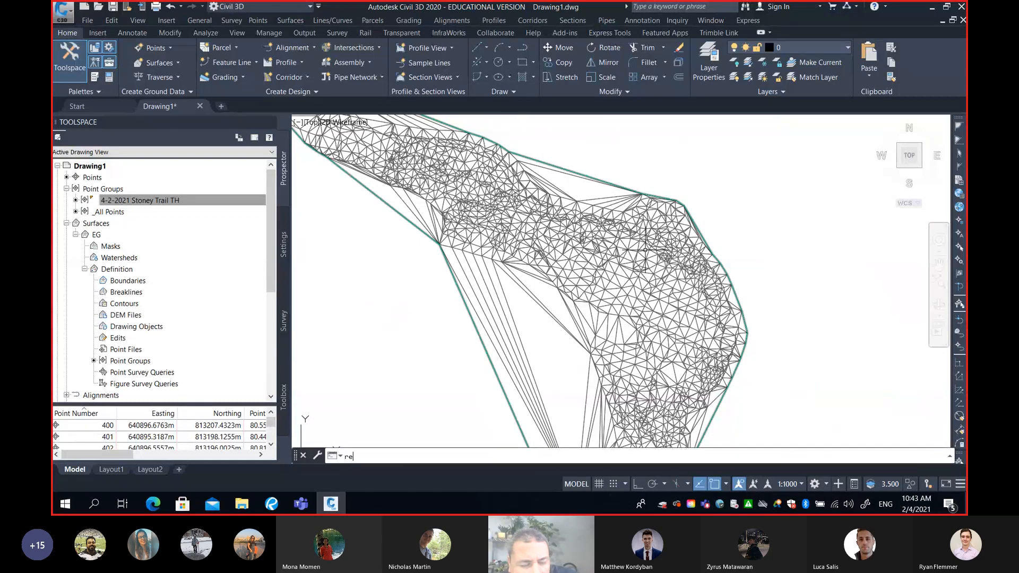
{"action": "type", "text": "c"}
{"action": "key", "text": "Return"}
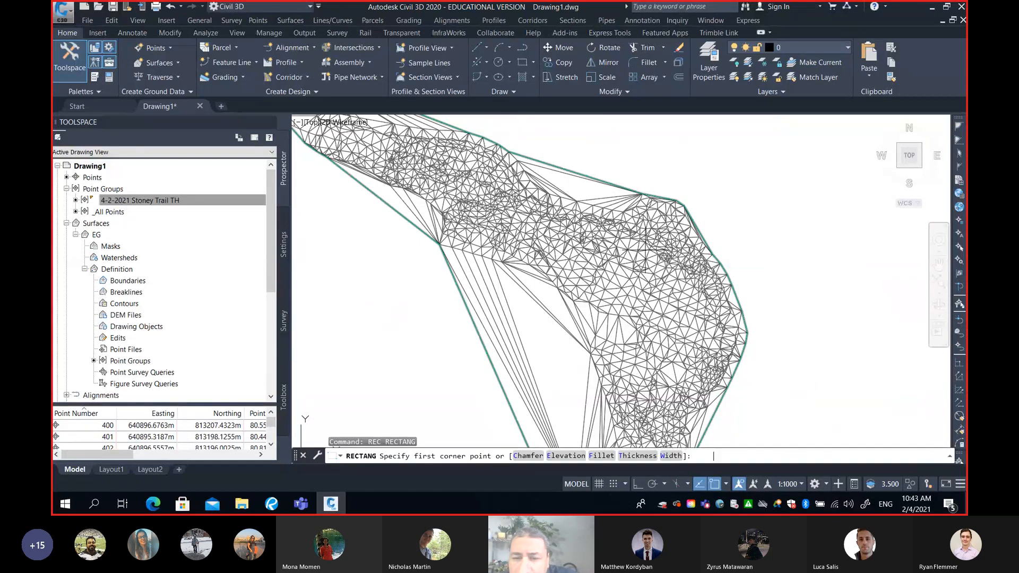
{"action": "left_click", "coordinate": [578, 231]}
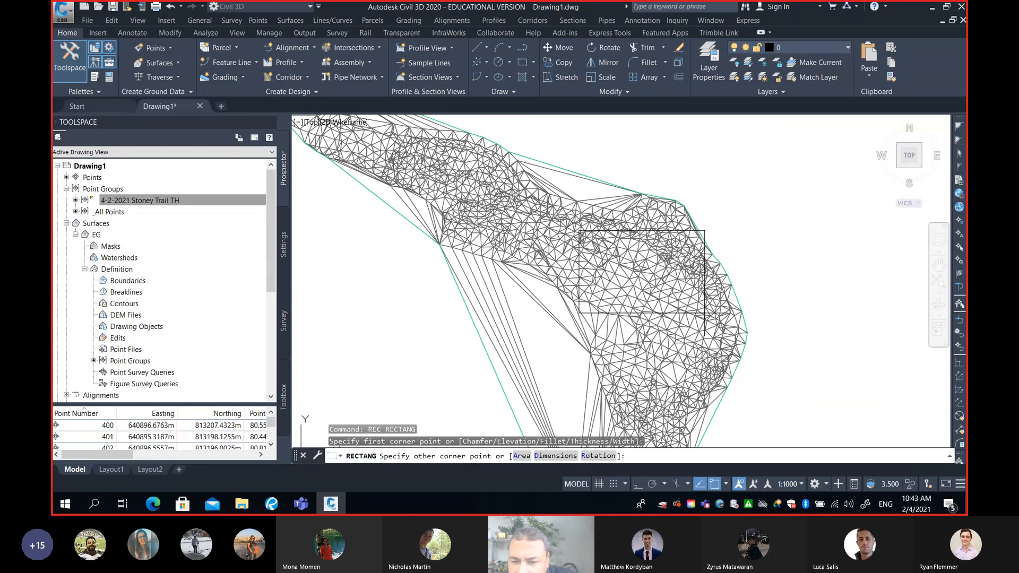
{"action": "left_click", "coordinate": [705, 313]}
{"action": "scroll", "coordinate": [711, 292], "scroll_direction": "up", "scroll_amount": 4}
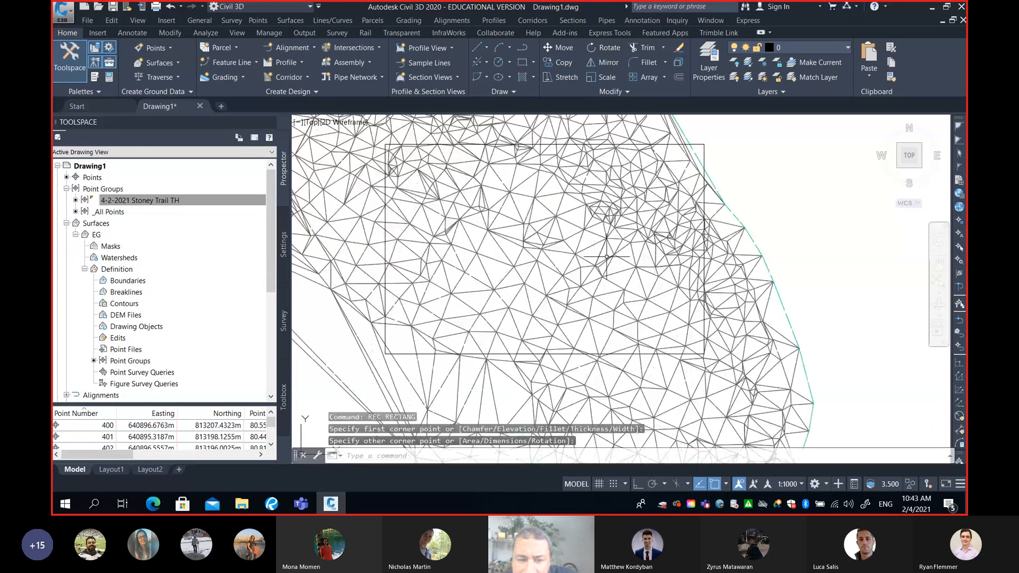
{"action": "middle_click_drag", "start_coordinate": [602, 275], "coordinate": [667, 285]}
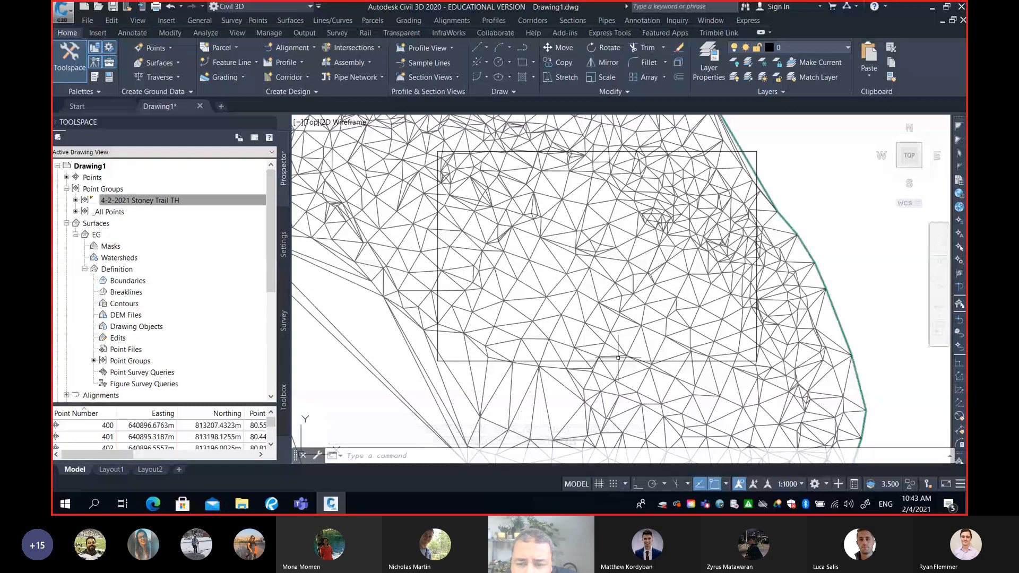
{"action": "middle_click_drag", "start_coordinate": [624, 225], "coordinate": [666, 228]}
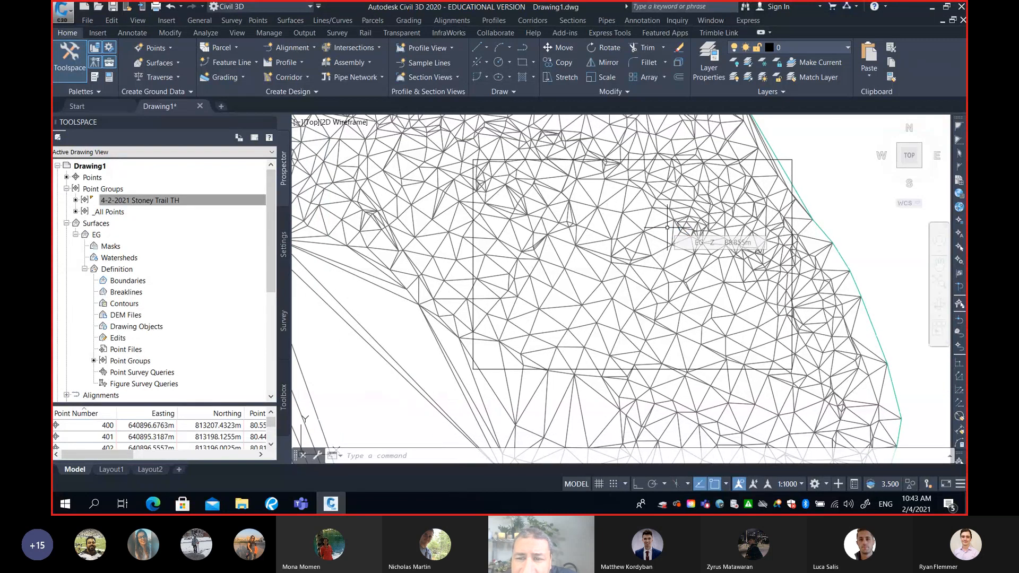
Change the colour of the rectangle drawn over the EG surface to Blue and clear the selection
{"action": "type", "text": "3do"}
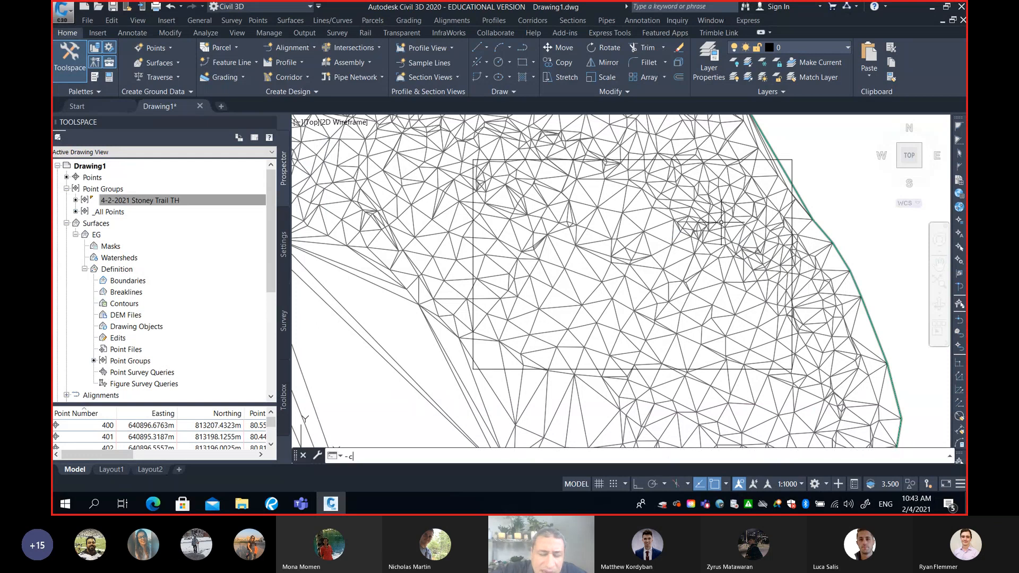
{"action": "key", "text": "Return"}
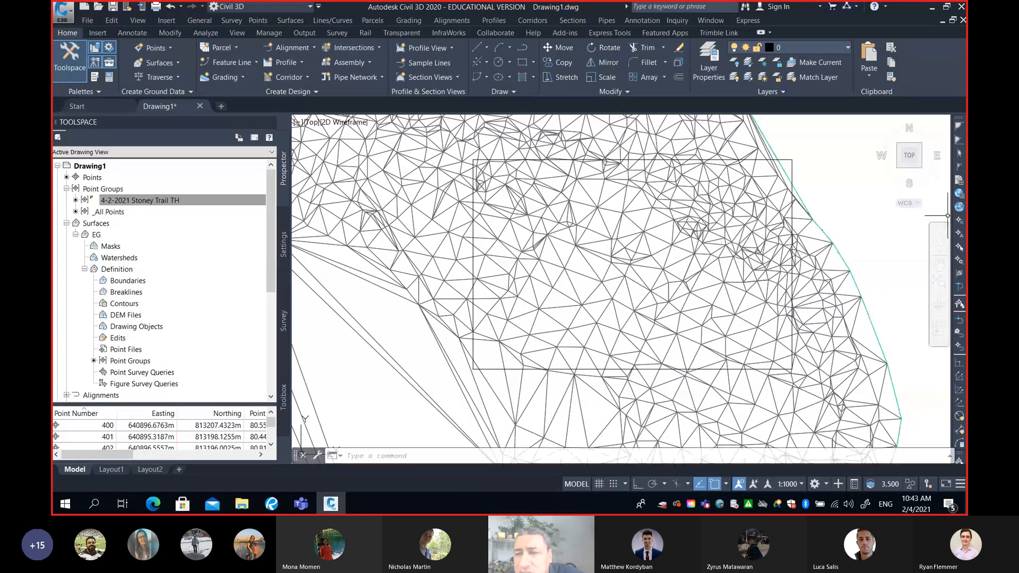
{"action": "left_click", "coordinate": [787, 158]}
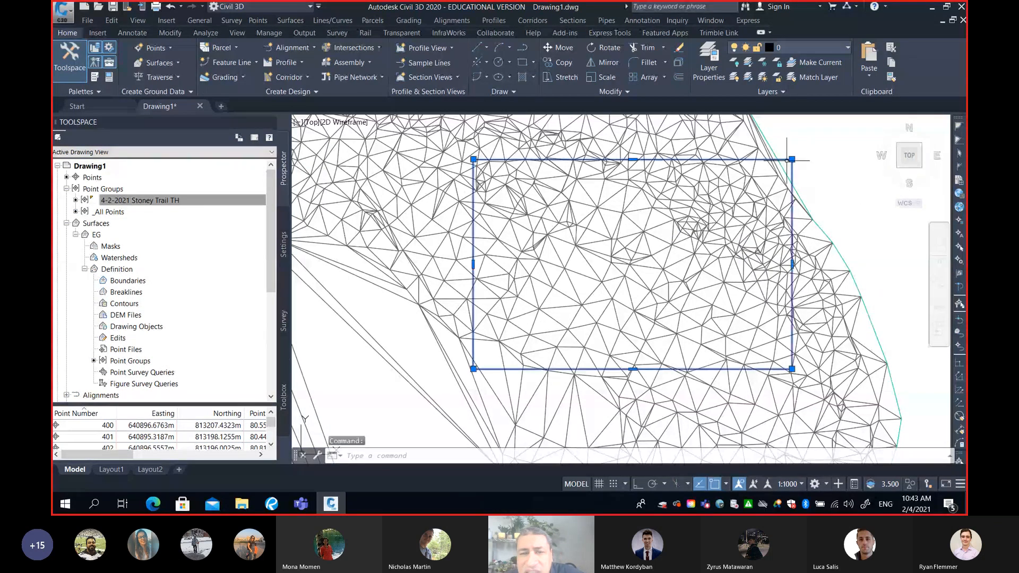
{"action": "type", "text": "ch"}
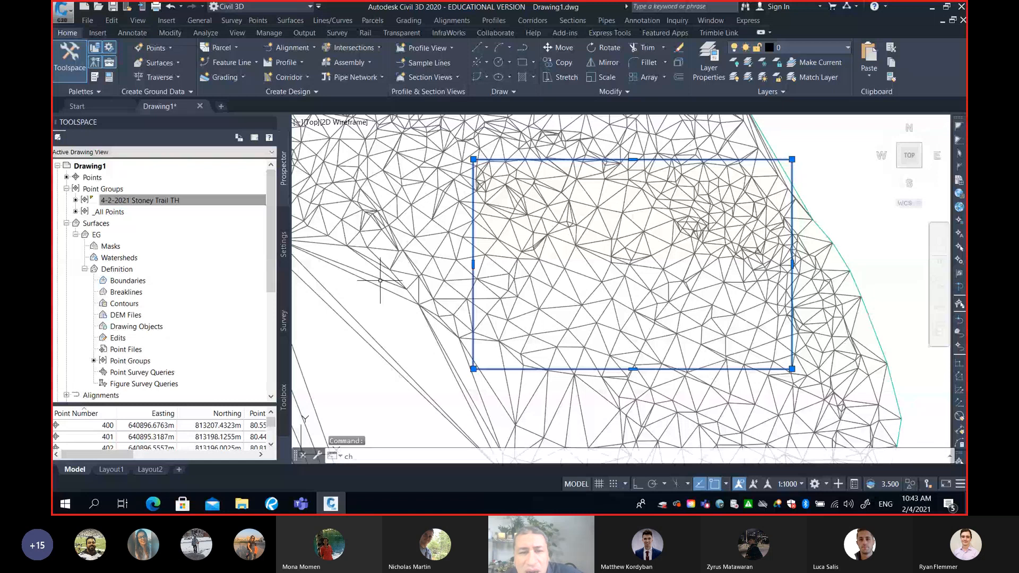
{"action": "key", "text": "Return"}
{"action": "left_click", "coordinate": [166, 74]}
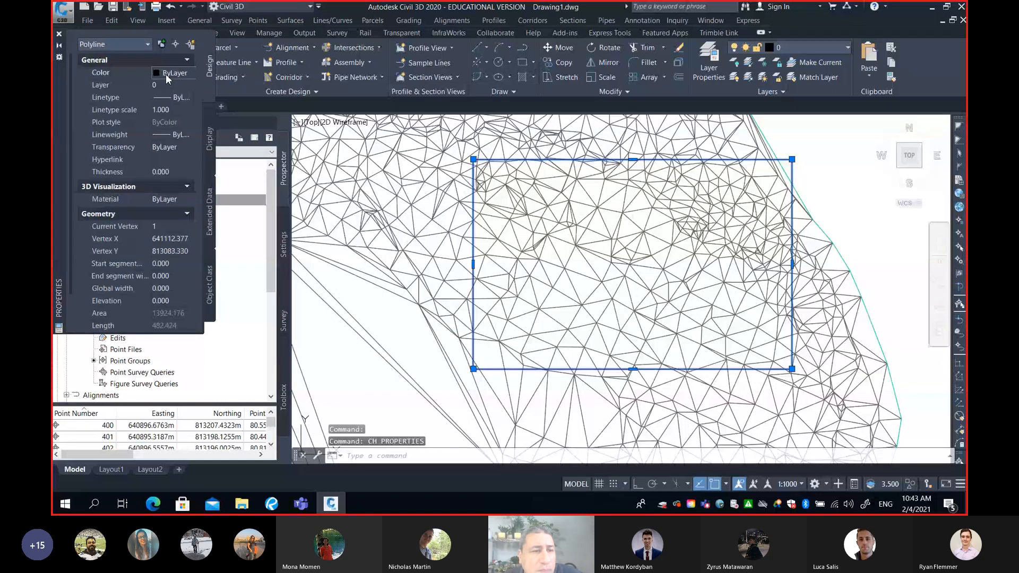
{"action": "left_click", "coordinate": [166, 75]}
{"action": "left_click", "coordinate": [173, 139]}
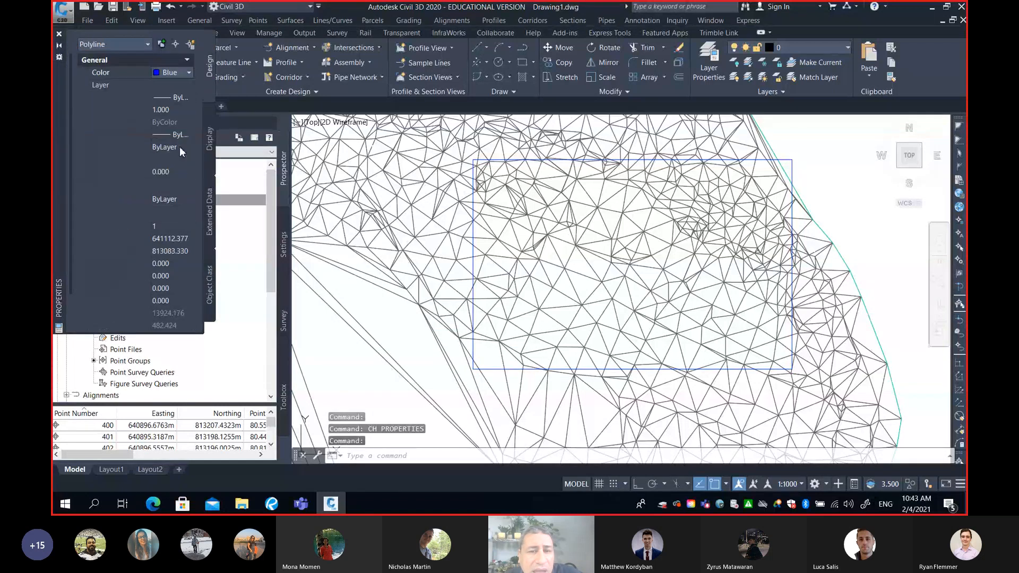
{"action": "key", "text": "Escape"}
Use PEDIT to give all segments of the blue rectangle a thick uniform width, then close its properties
{"action": "type", "text": "pe"}
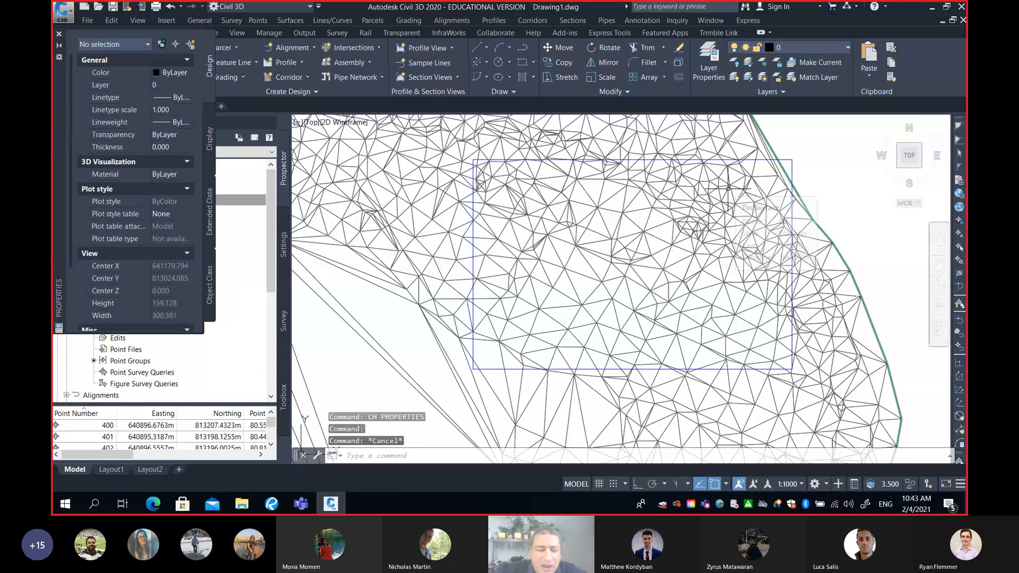
{"action": "key", "text": "Return"}
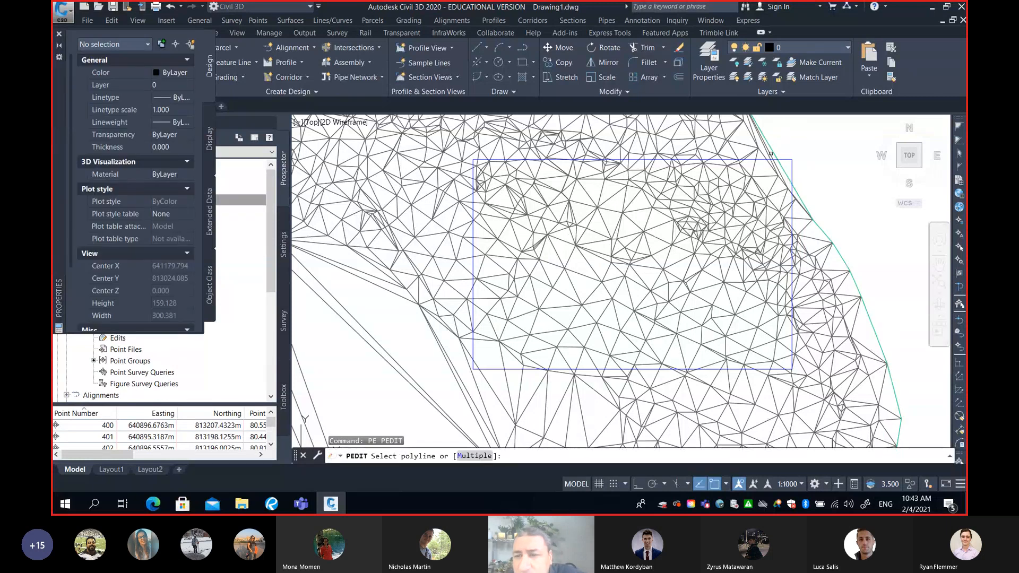
{"action": "left_click", "coordinate": [788, 159]}
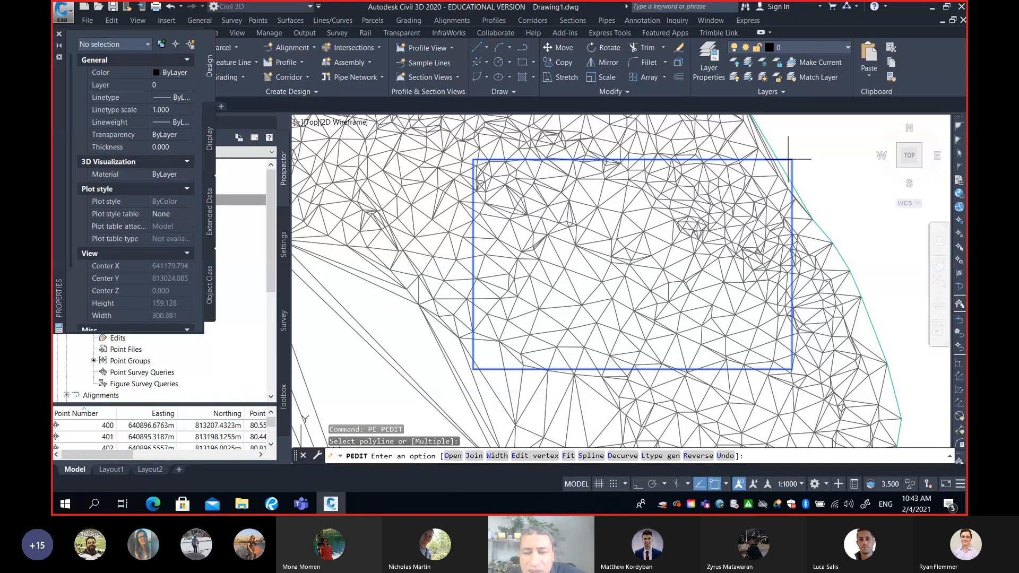
{"action": "type", "text": "w"}
{"action": "key", "text": "Return"}
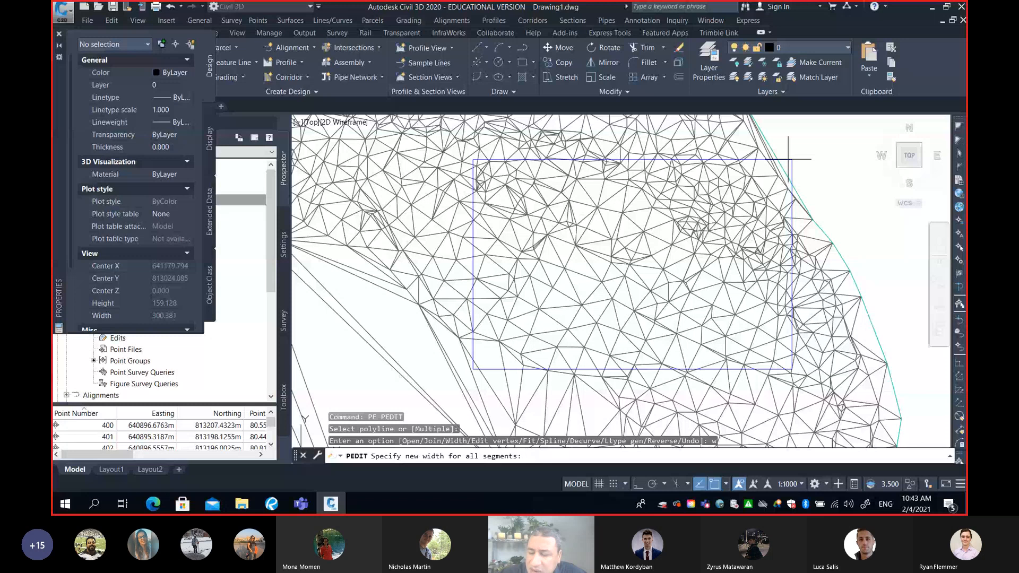
{"action": "key", "text": "Return"}
{"action": "key", "text": "Escape"}
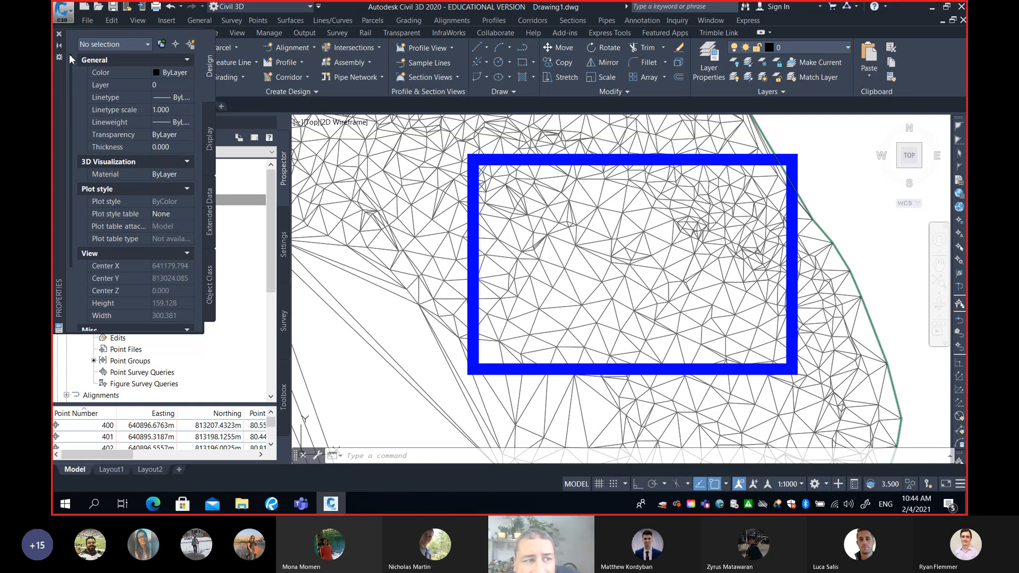
{"action": "left_click", "coordinate": [59, 34]}
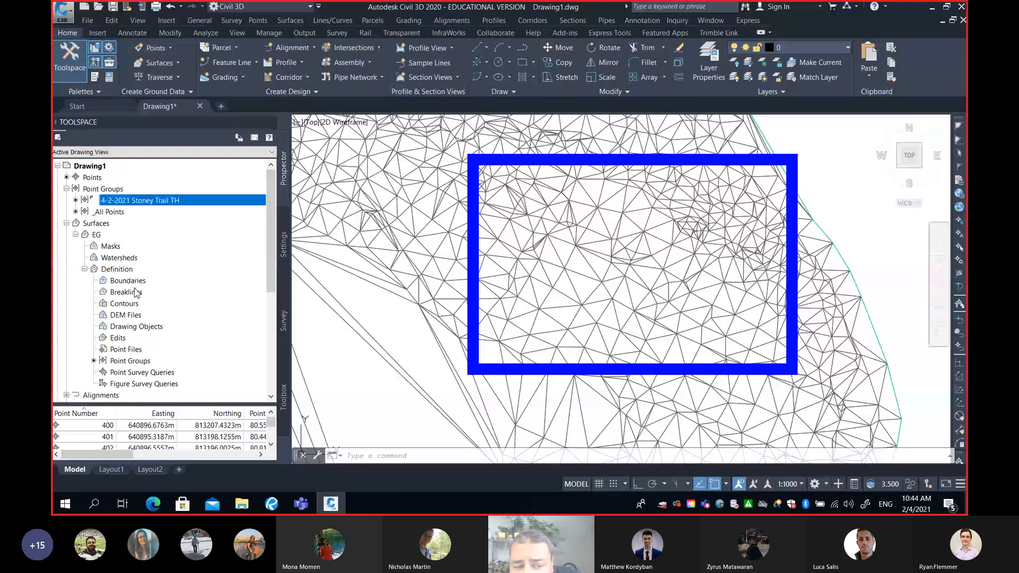
Start adding a boundary to the EG surface definition and name it "outer"
{"action": "left_click", "coordinate": [134, 285]}
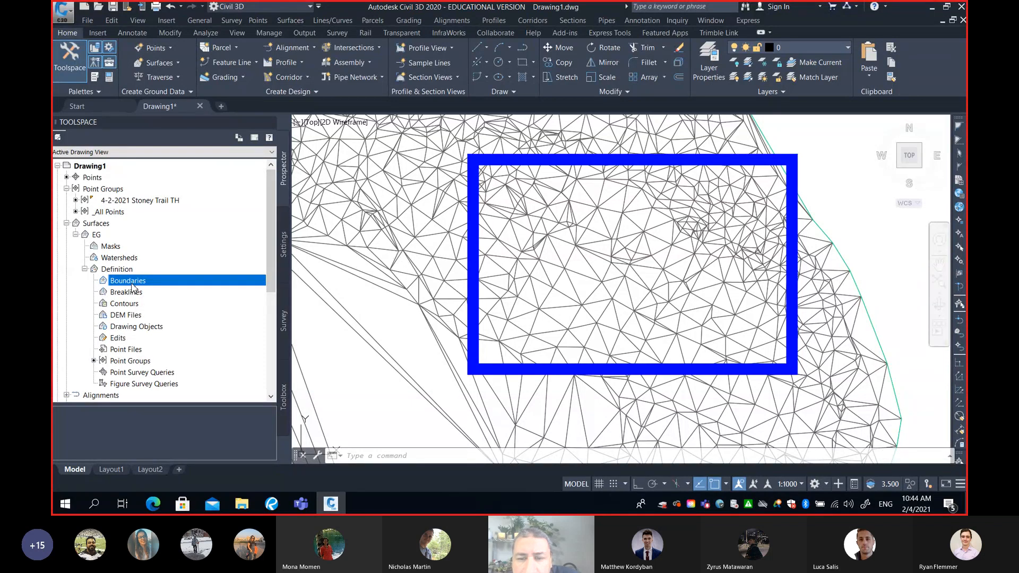
{"action": "right_click", "coordinate": [134, 284]}
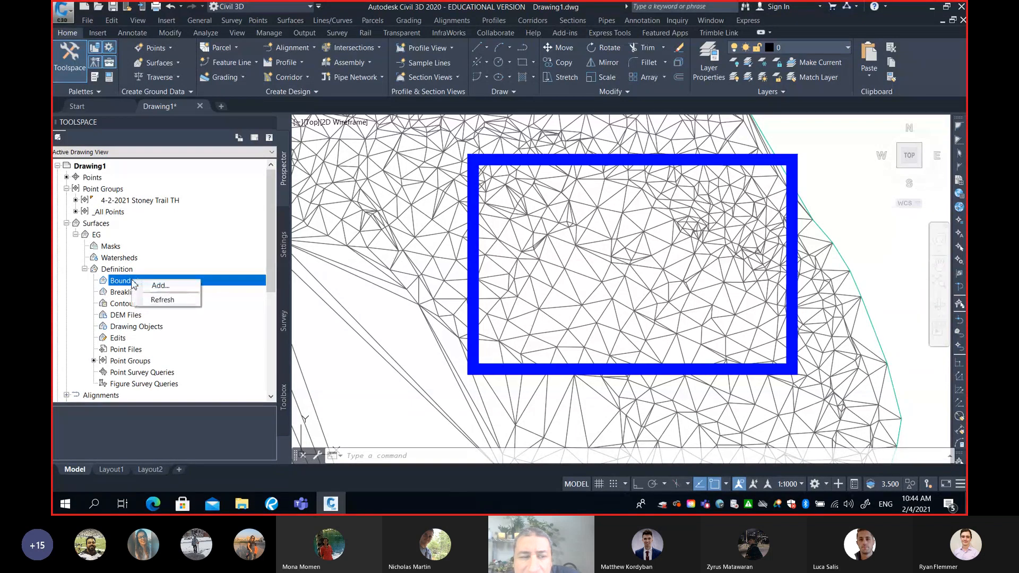
{"action": "left_click", "coordinate": [161, 286]}
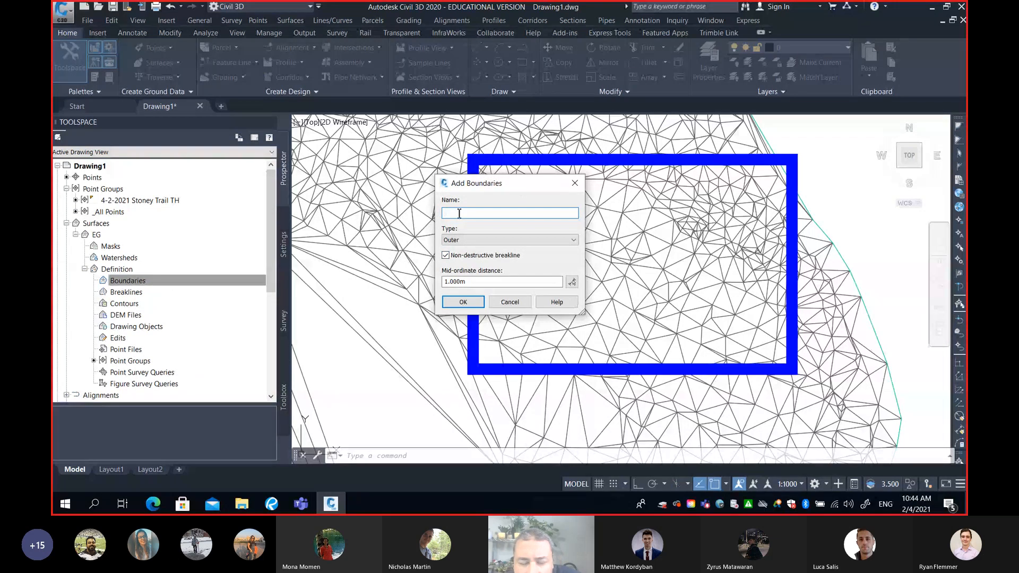
{"action": "type", "text": "ou"}
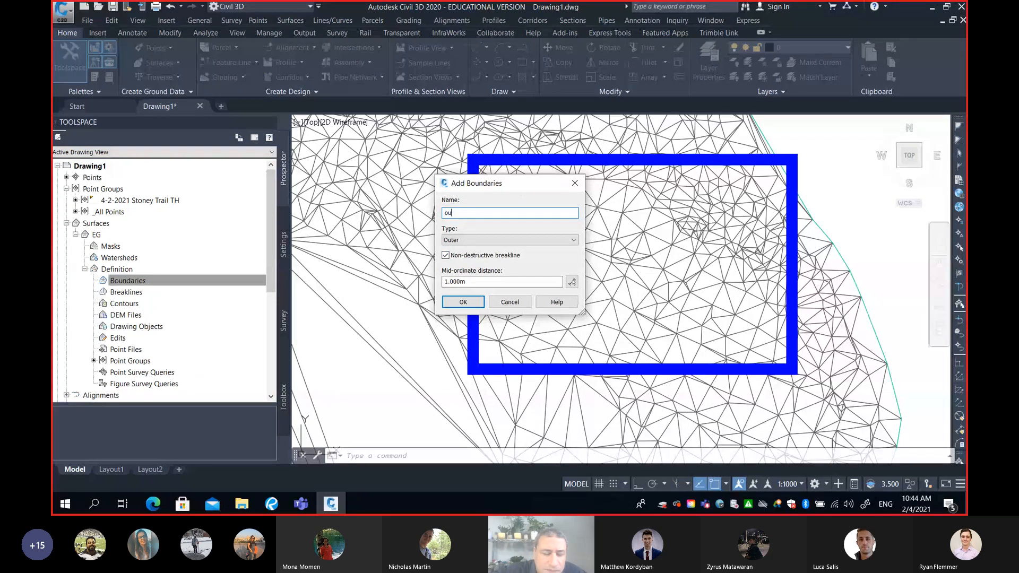
{"action": "type", "text": "ter"}
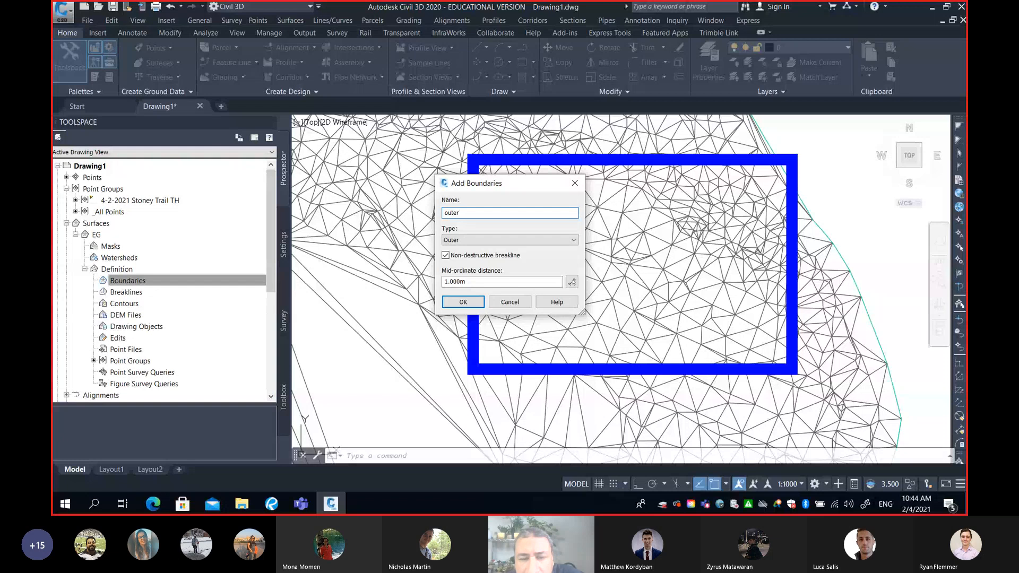
Set the boundary type to Outer and pick the blue rectangle as the EG surface's boundary
{"action": "left_click", "coordinate": [504, 240]}
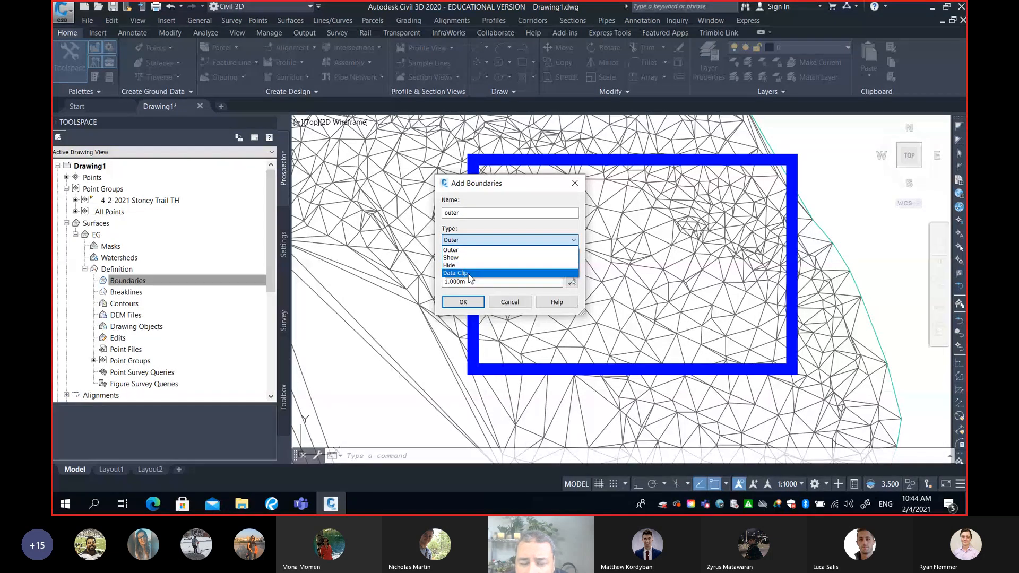
{"action": "left_click", "coordinate": [463, 250]}
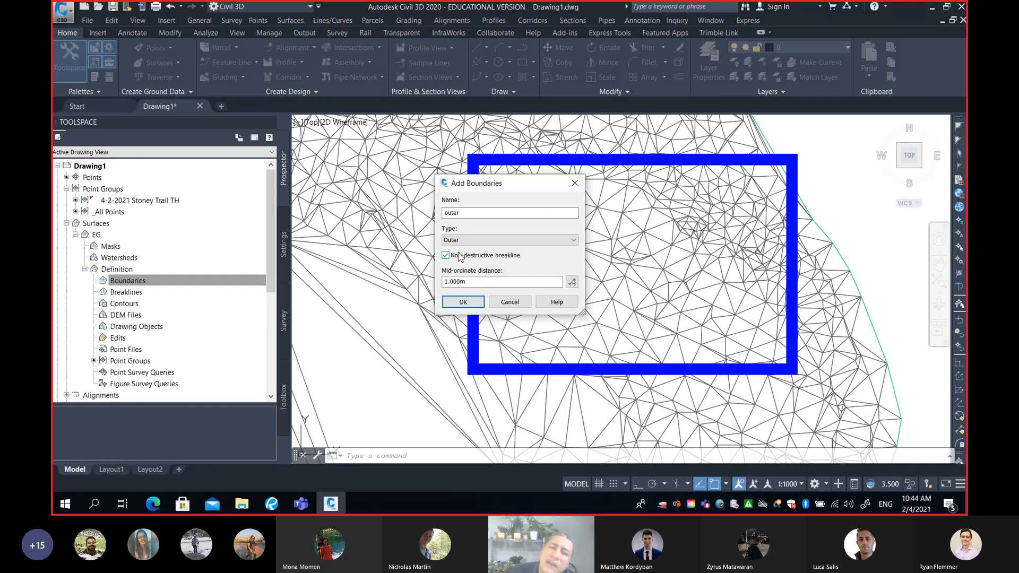
{"action": "left_click", "coordinate": [471, 242]}
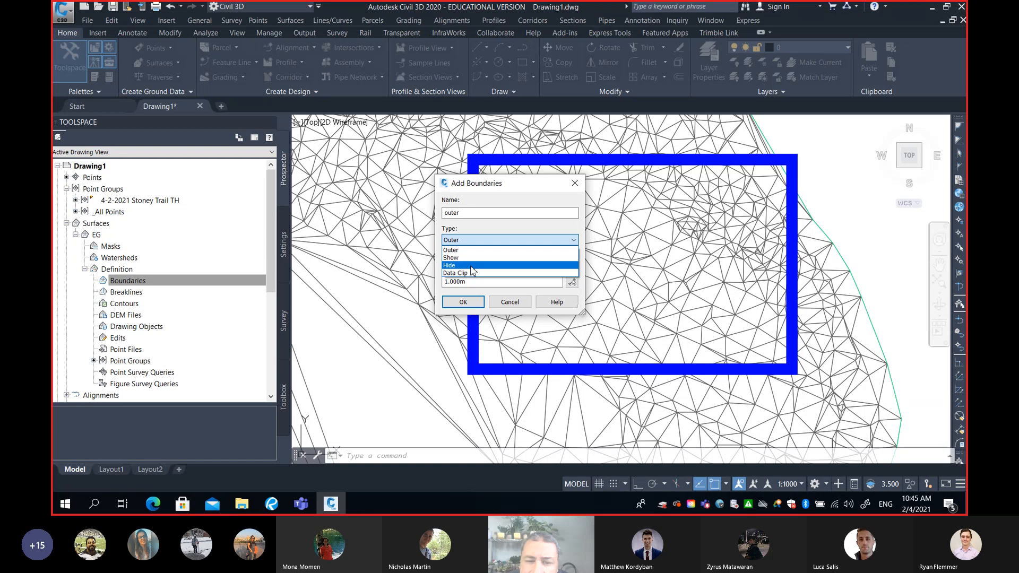
{"action": "left_click", "coordinate": [472, 266]}
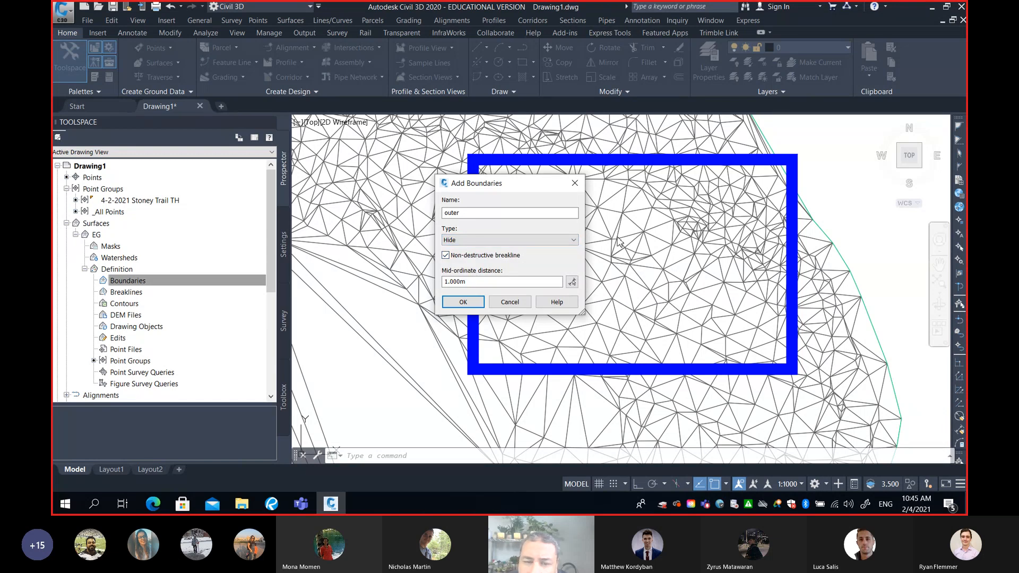
{"action": "left_click", "coordinate": [511, 241]}
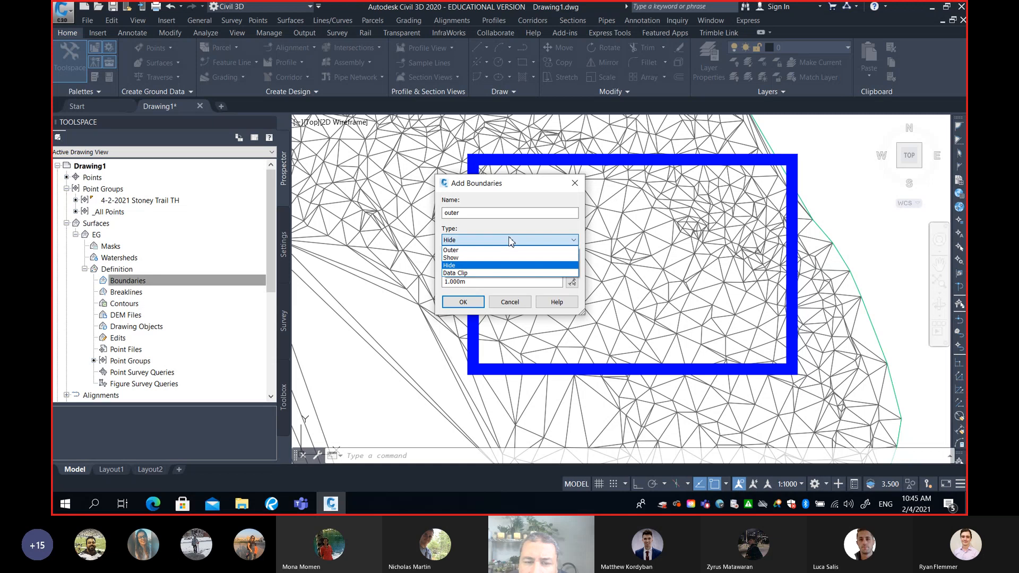
{"action": "left_click", "coordinate": [453, 250]}
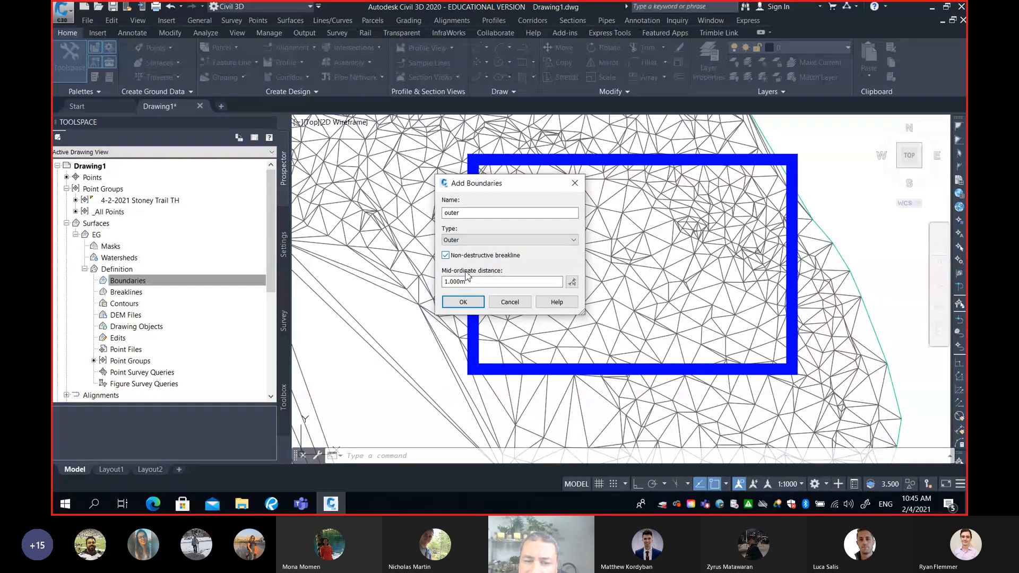
{"action": "left_click", "coordinate": [463, 303]}
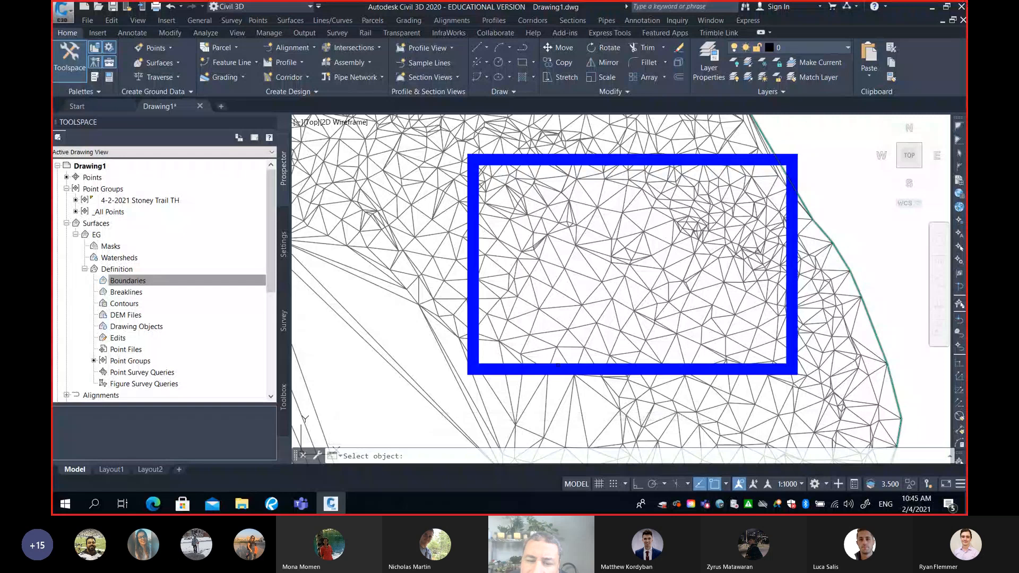
{"action": "left_click", "coordinate": [493, 364]}
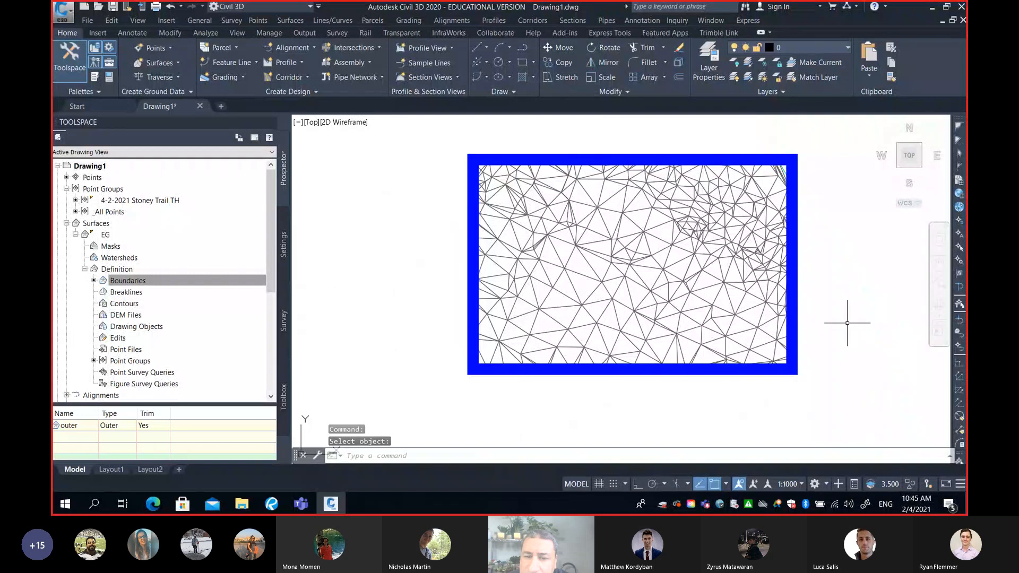
{"action": "scroll", "coordinate": [846, 321], "scroll_direction": "down", "scroll_amount": 6}
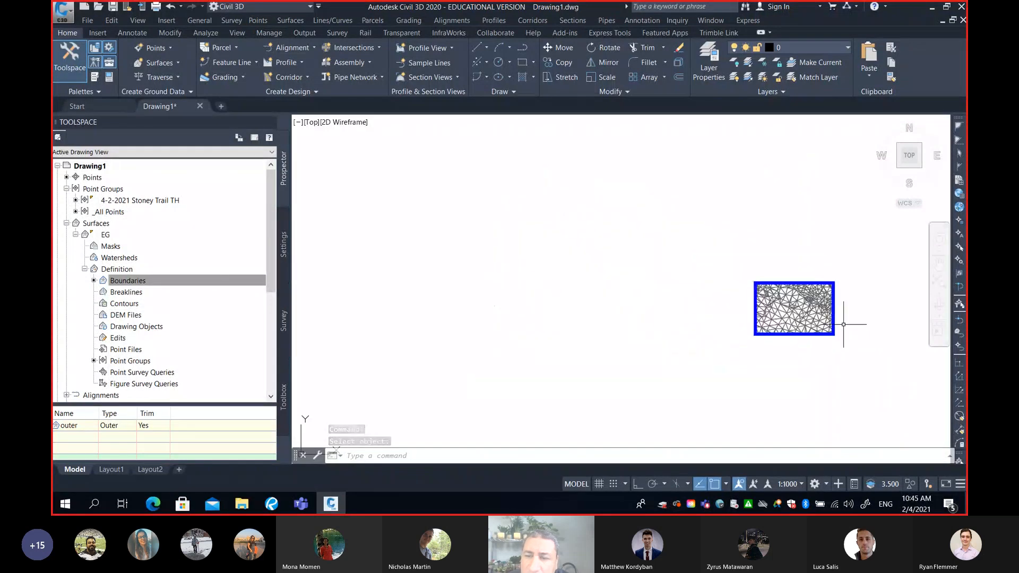
{"action": "middle_click_drag", "start_coordinate": [844, 324], "coordinate": [677, 309]}
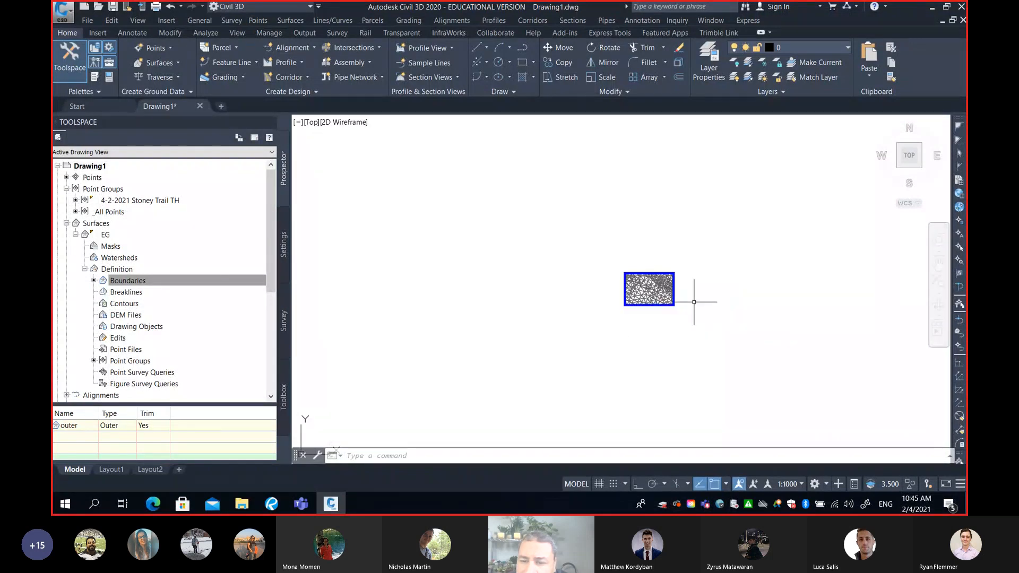
{"action": "scroll", "coordinate": [693, 297], "scroll_direction": "up", "scroll_amount": 4}
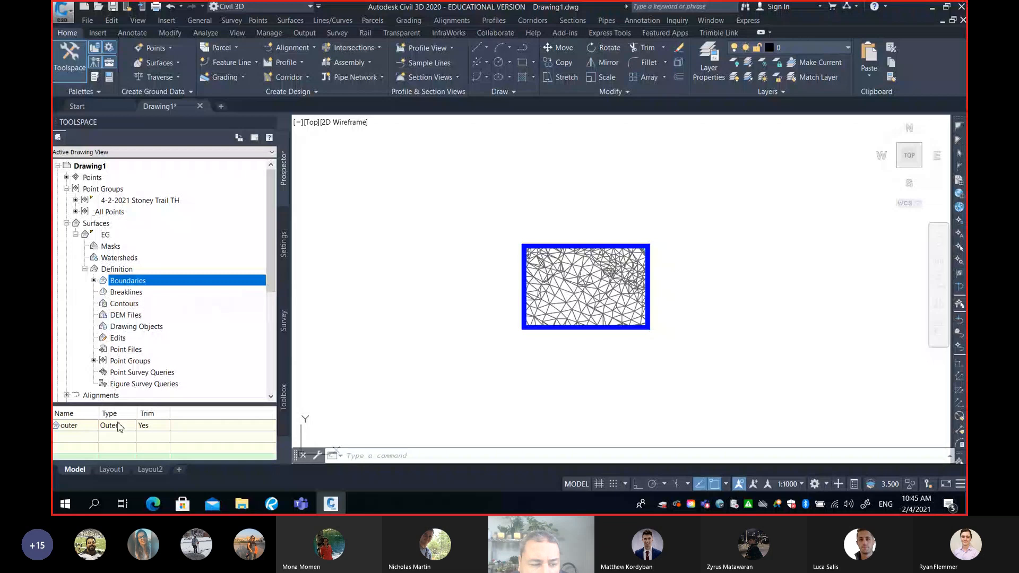
{"action": "left_click_drag", "start_coordinate": [136, 403], "coordinate": [137, 322]}
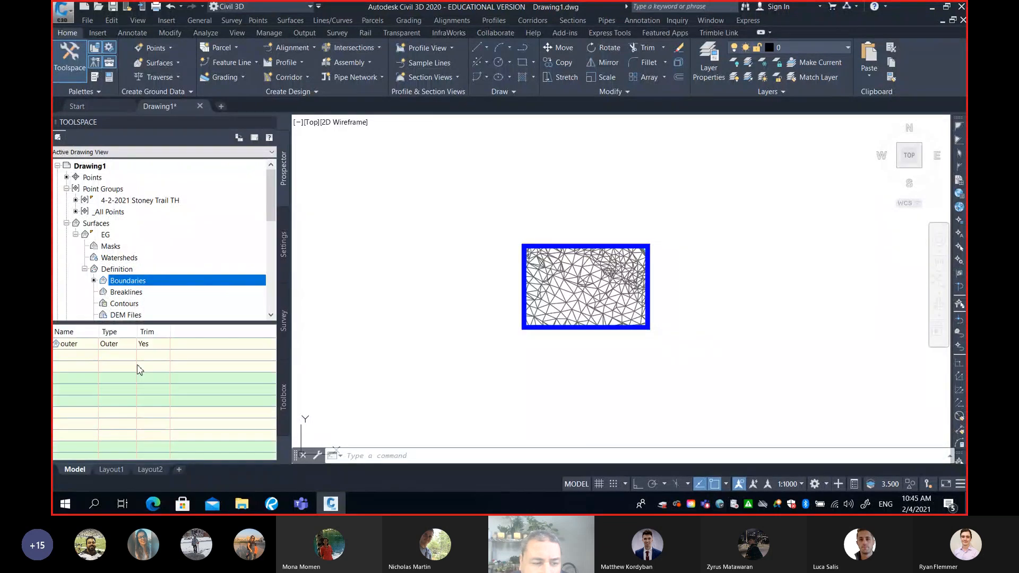
{"action": "left_click", "coordinate": [113, 346]}
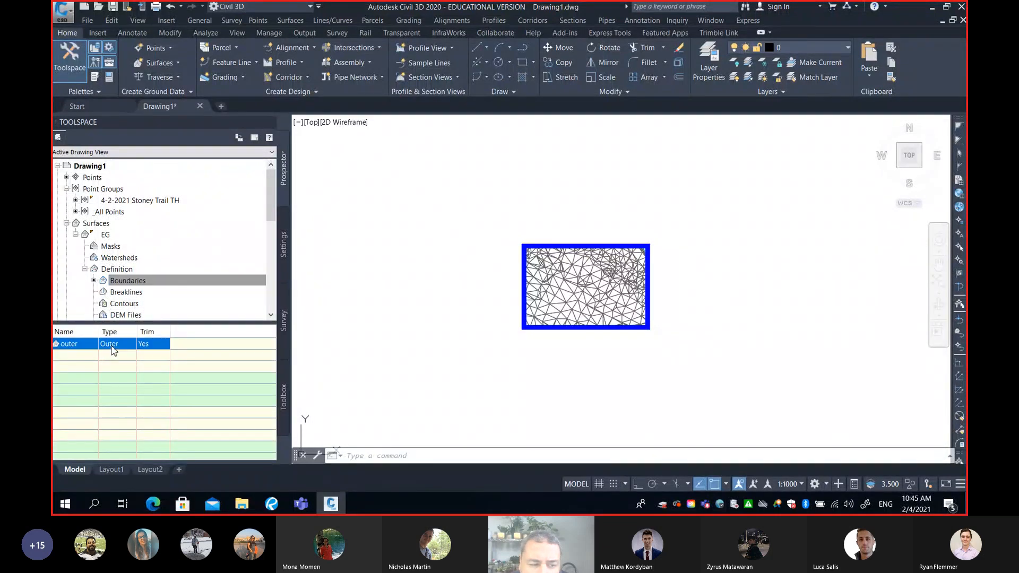
{"action": "right_click", "coordinate": [112, 351]}
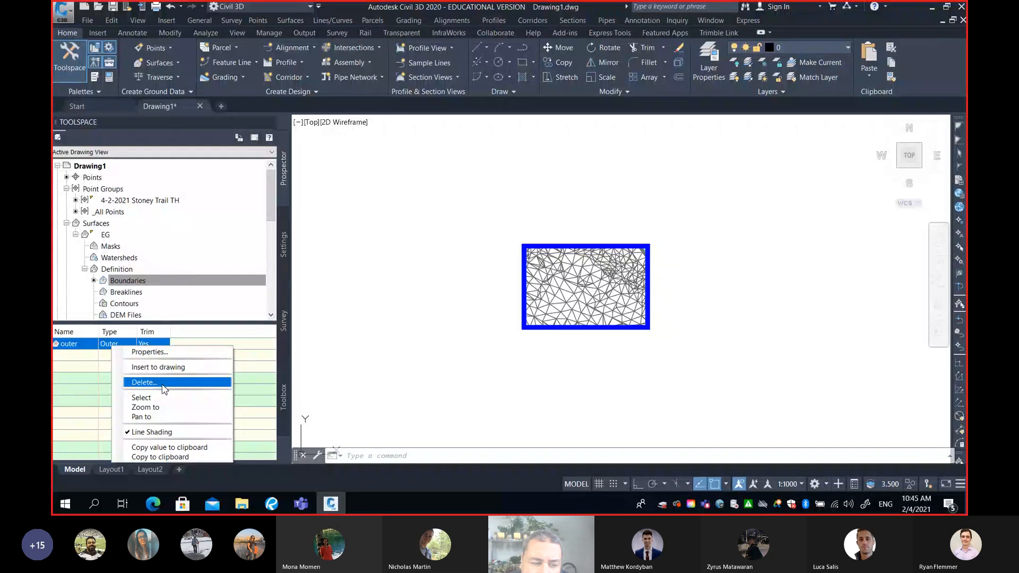
{"action": "left_click", "coordinate": [185, 322]}
{"action": "left_click", "coordinate": [187, 323]}
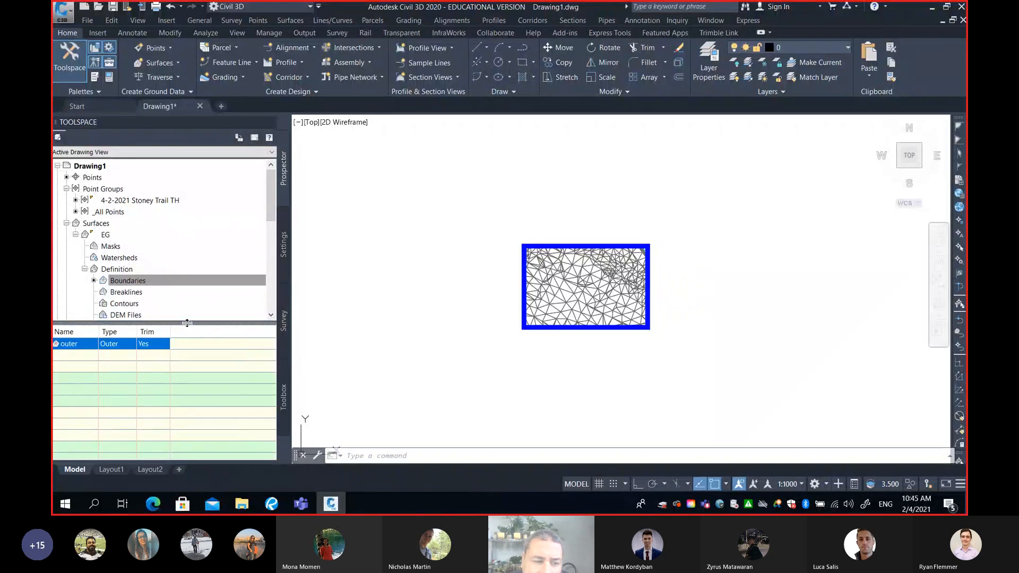
{"action": "left_click_drag", "start_coordinate": [187, 323], "coordinate": [189, 407]}
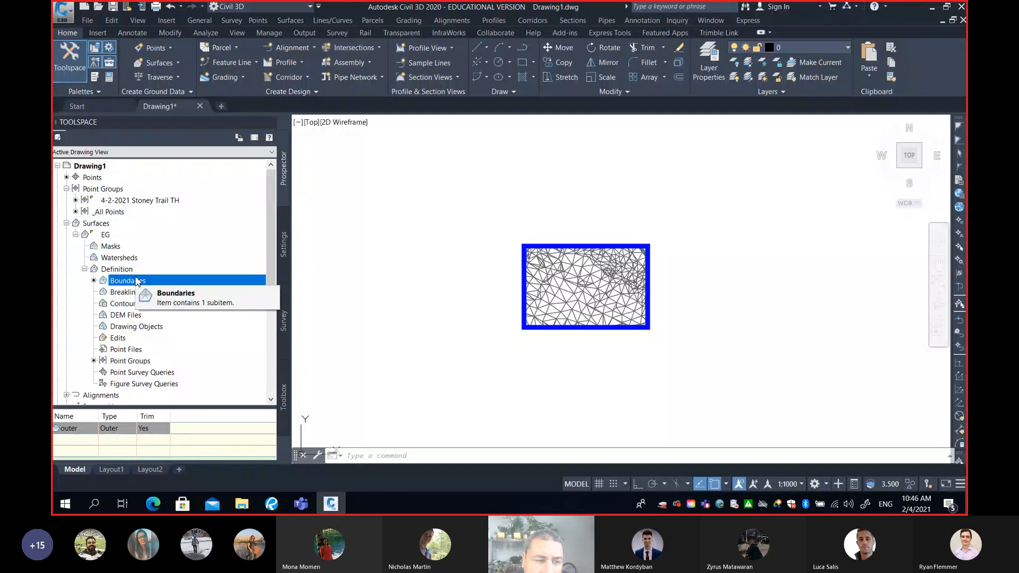
Remove the "outer" boundary from the EG surface definition and confirm its permanent removal
{"action": "left_click_drag", "start_coordinate": [162, 408], "coordinate": [164, 333]}
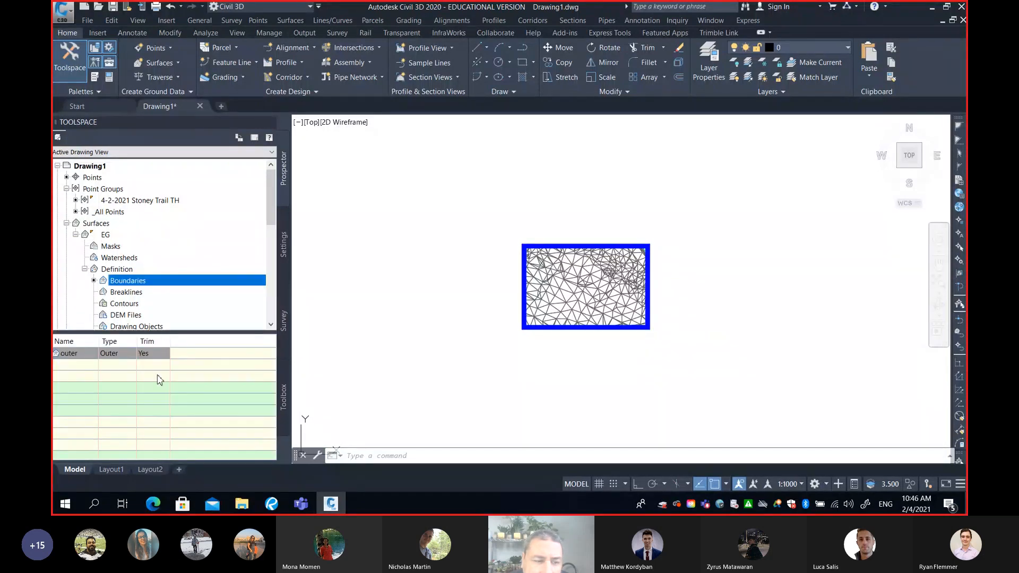
{"action": "left_click", "coordinate": [117, 355]}
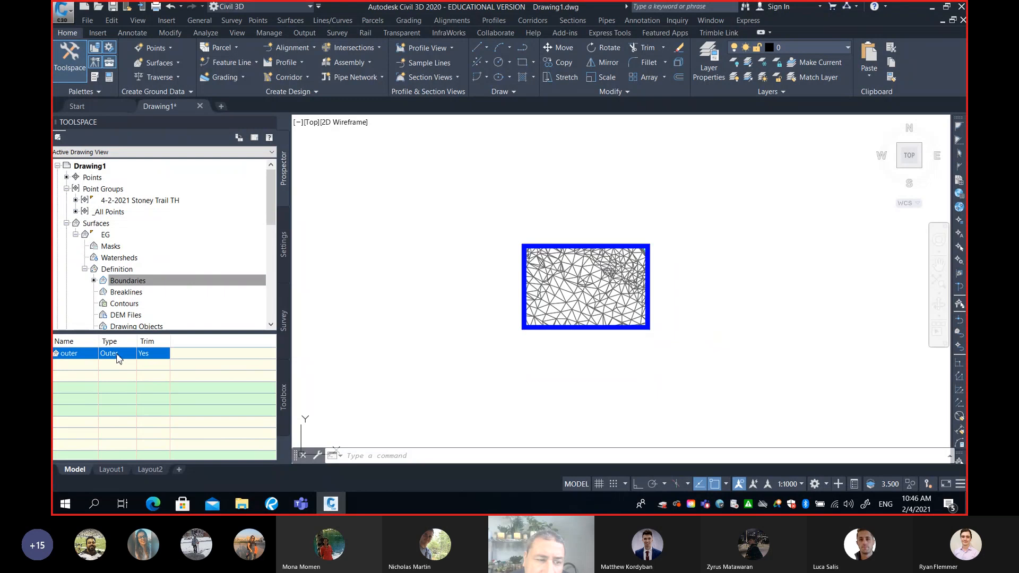
{"action": "right_click", "coordinate": [117, 354]}
{"action": "left_click", "coordinate": [148, 392]}
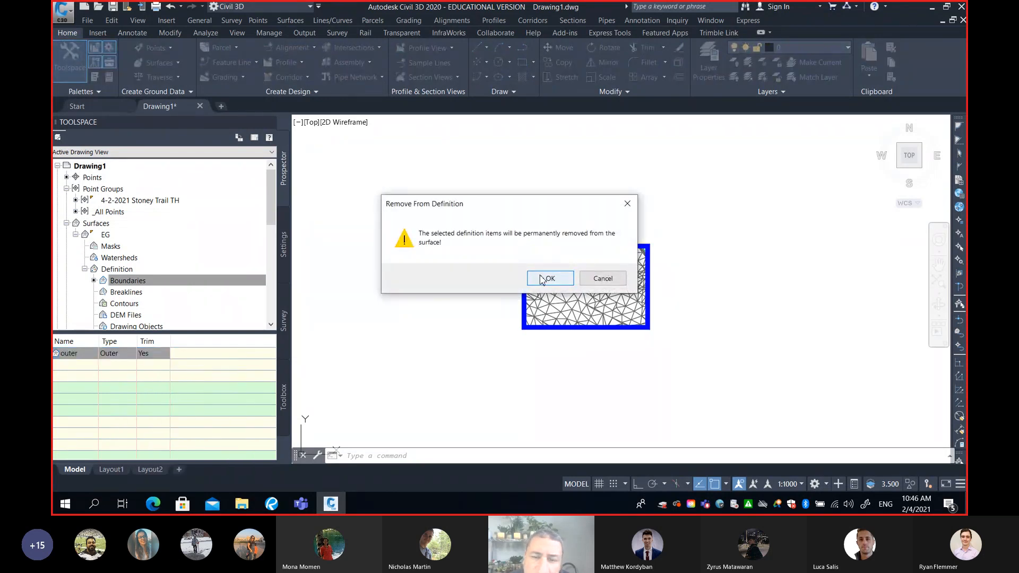
{"action": "left_click", "coordinate": [541, 279]}
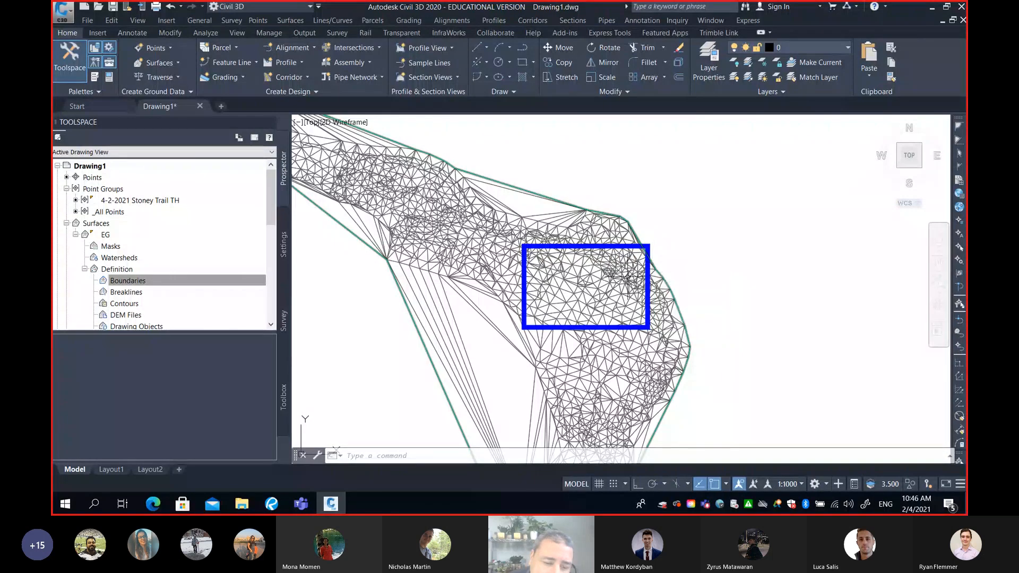
Switch to the Teams meeting window to check on the participants, and minimise it to return to the drawing
{"action": "left_click", "coordinate": [300, 504]}
{"action": "left_click", "coordinate": [278, 459]}
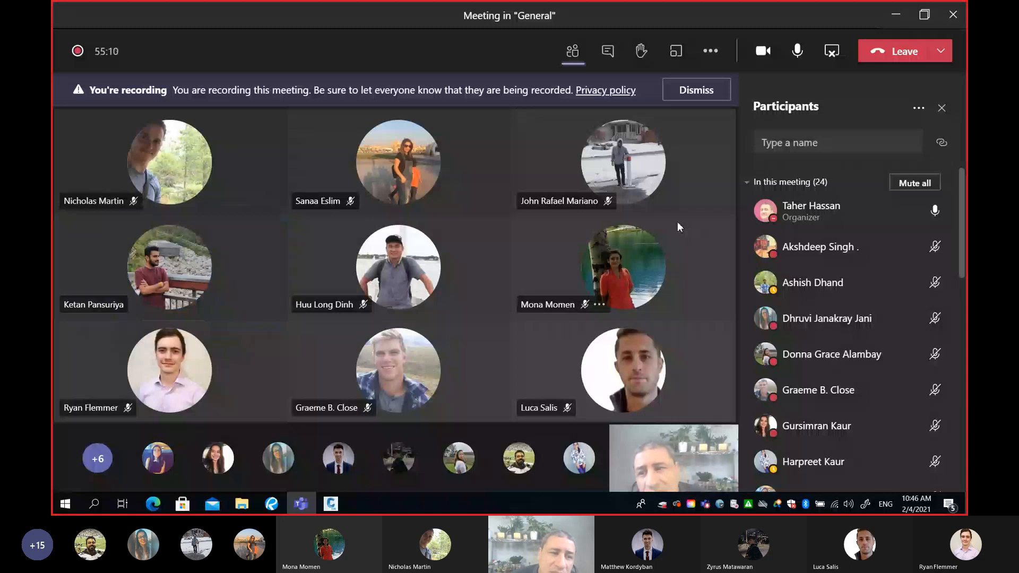
{"action": "left_click", "coordinate": [895, 17]}
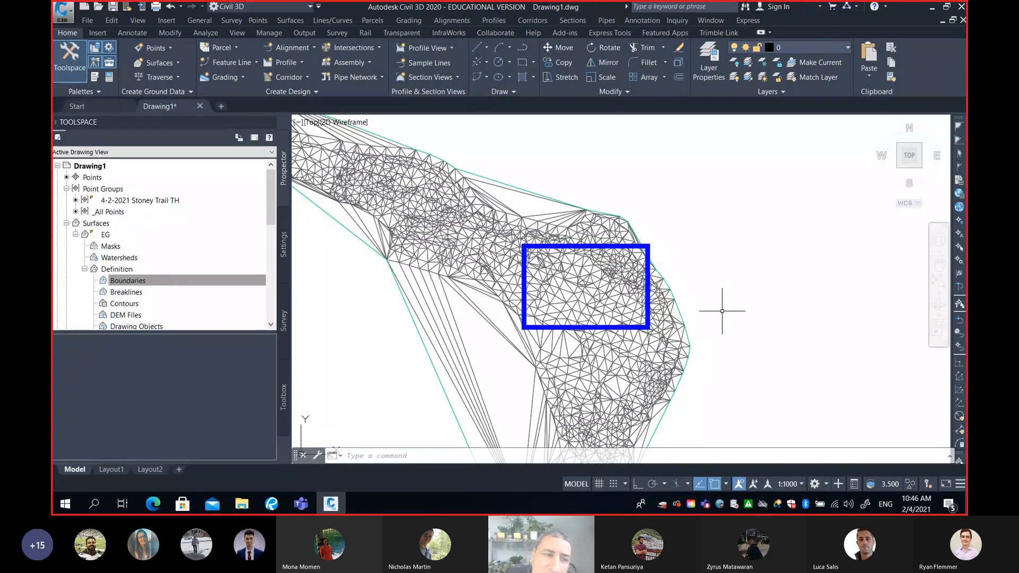
List the points of the 4-2-2021 Stoney Trail TH group and zoom to point 400 to locate it on the surface
{"action": "left_click", "coordinate": [148, 202]}
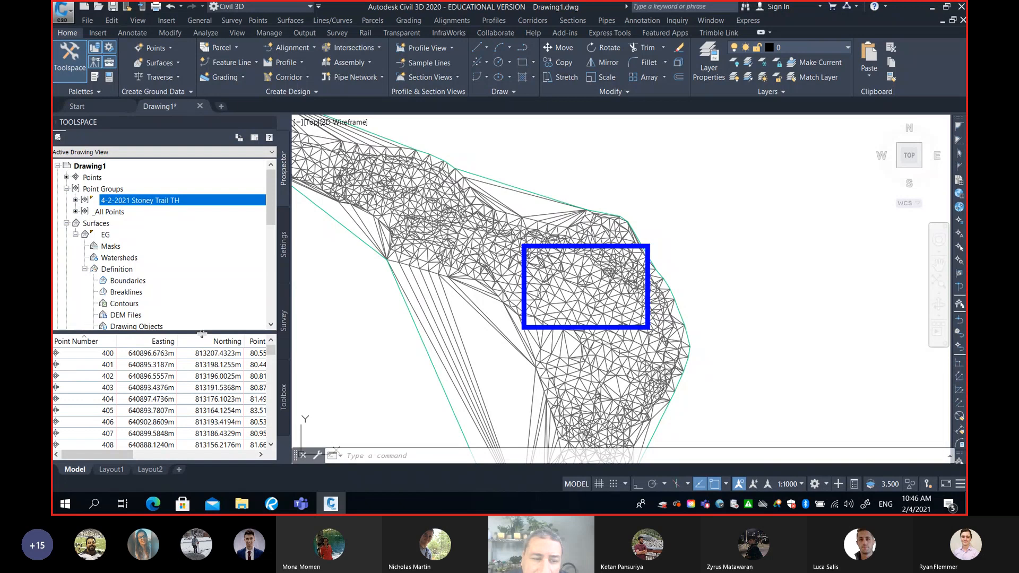
{"action": "left_click_drag", "start_coordinate": [202, 334], "coordinate": [204, 250]}
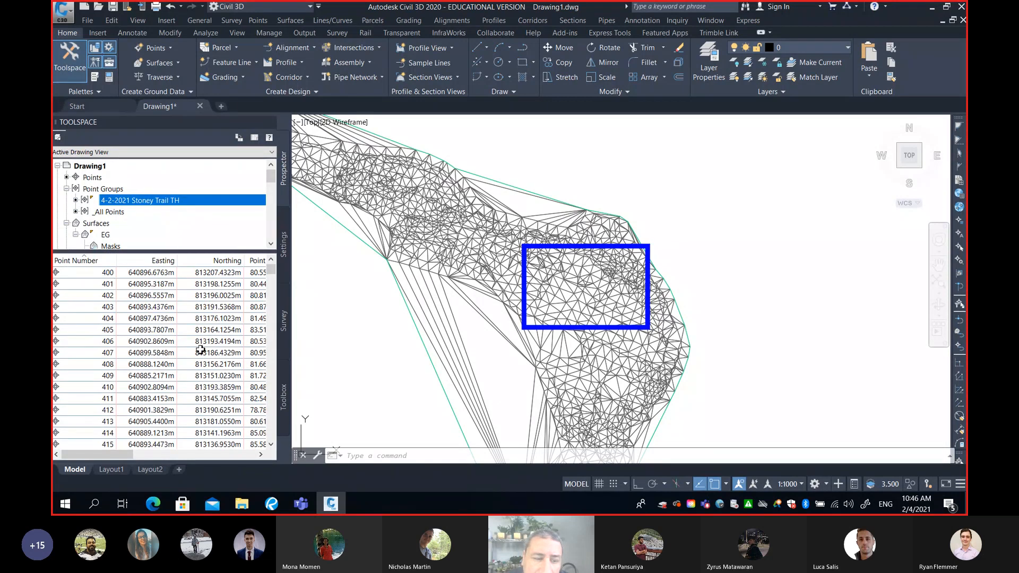
{"action": "mouse_move", "coordinate": [128, 455]}
{"action": "left_mouse_down"}
{"action": "mouse_move", "coordinate": [160, 460]}
{"action": "mouse_move", "coordinate": [134, 456]}
{"action": "left_mouse_up"}
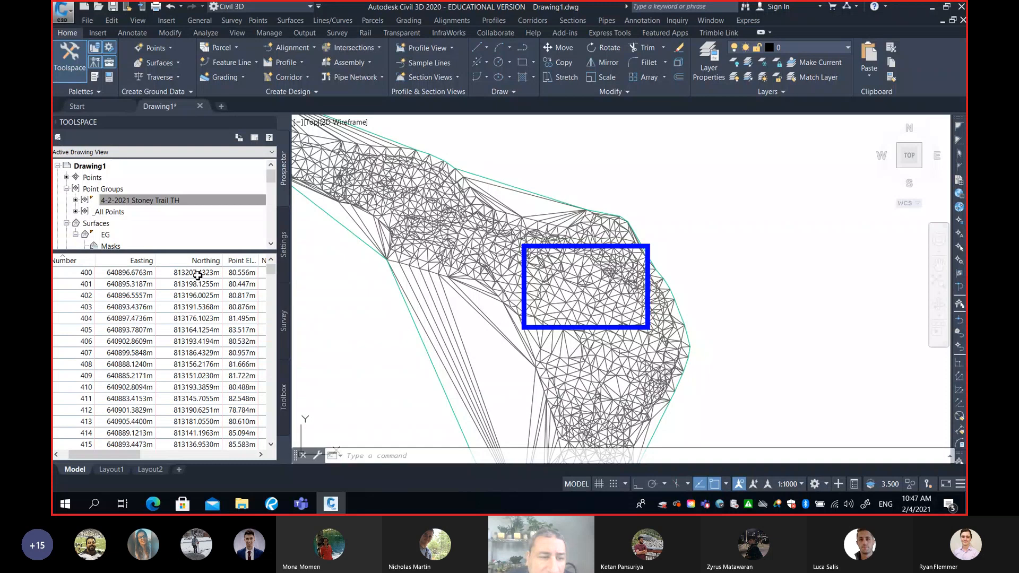
{"action": "left_click", "coordinate": [180, 275]}
{"action": "right_click", "coordinate": [179, 276]}
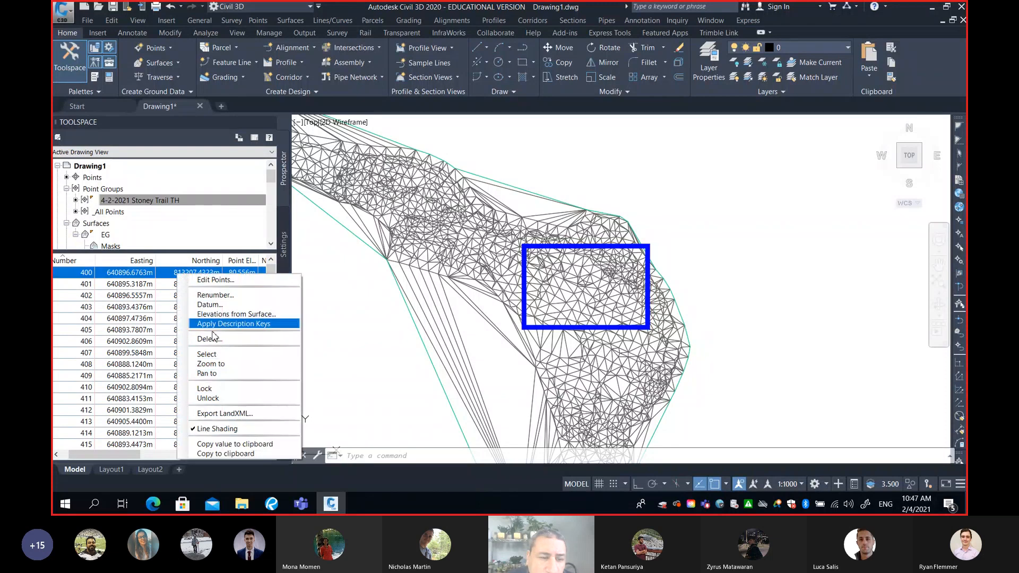
{"action": "left_click", "coordinate": [228, 364]}
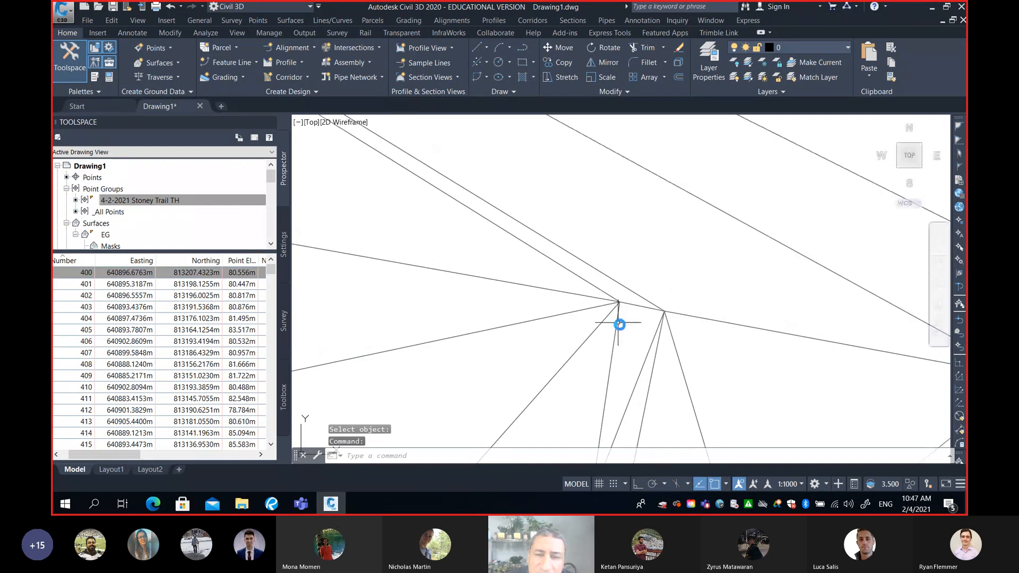
{"action": "scroll", "coordinate": [620, 325], "scroll_direction": "down", "scroll_amount": 5}
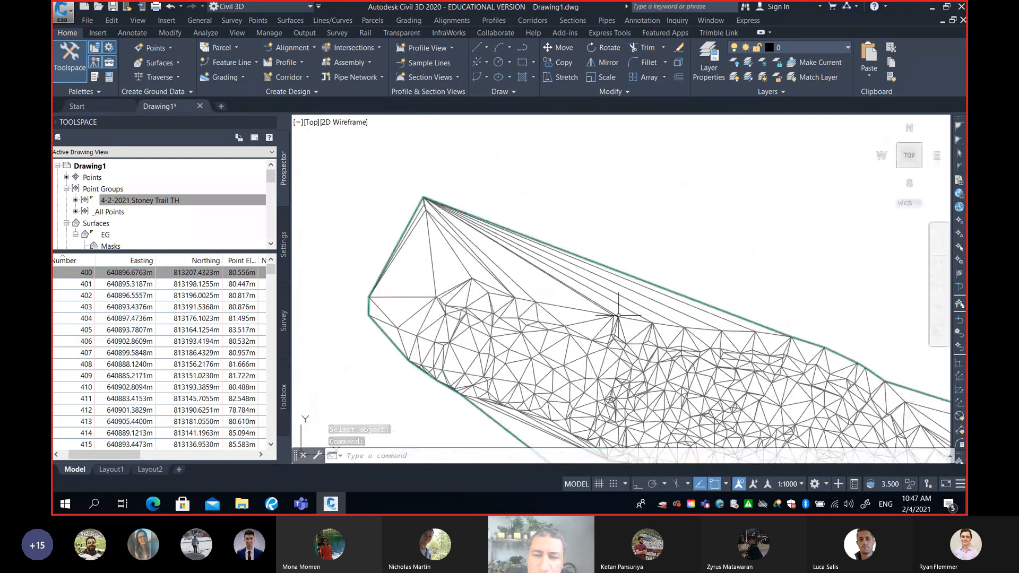
{"action": "left_click", "coordinate": [239, 273]}
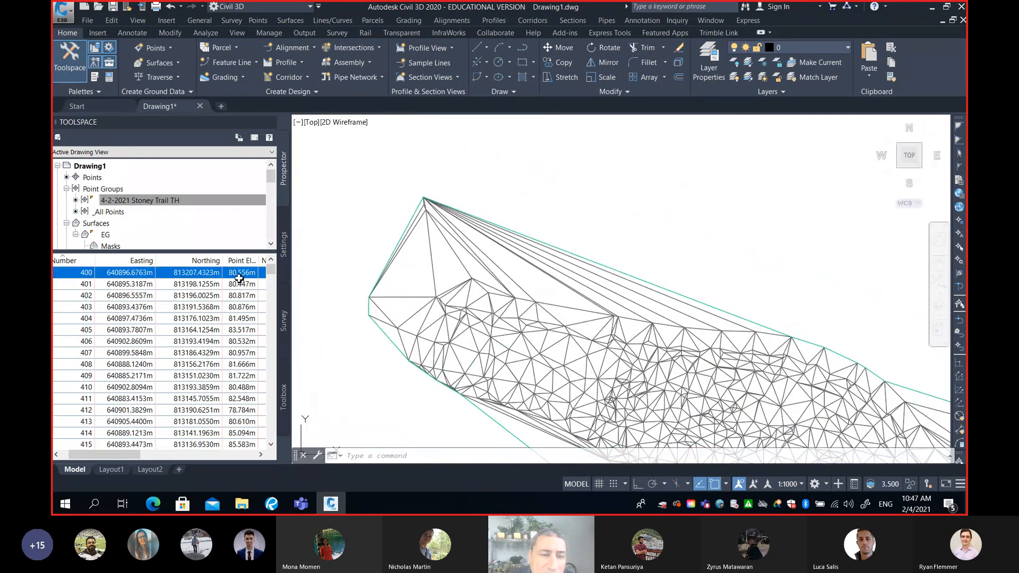
{"action": "left_click", "coordinate": [239, 273]}
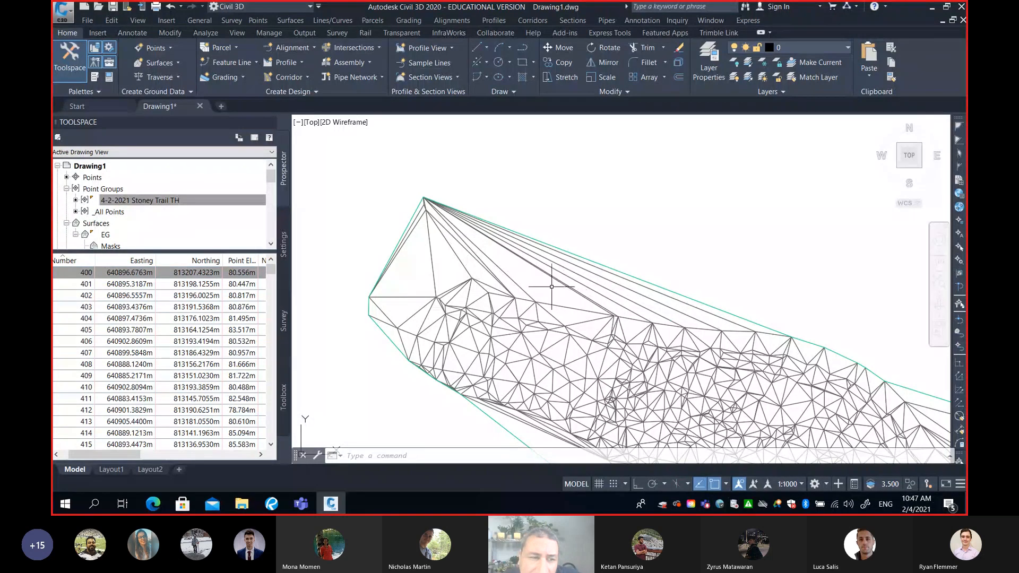
Change the EG surface style to Contours 0.5m and 2.5m (Blue-Green) Smooth in its surface properties
{"action": "right_click", "coordinate": [117, 225]}
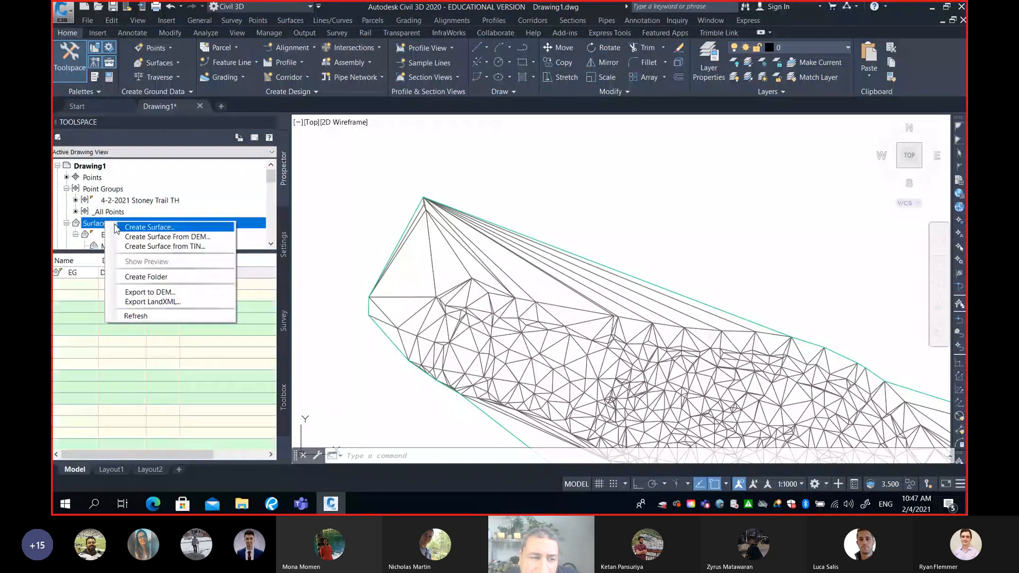
{"action": "left_click", "coordinate": [120, 235]}
{"action": "key", "text": "Return"}
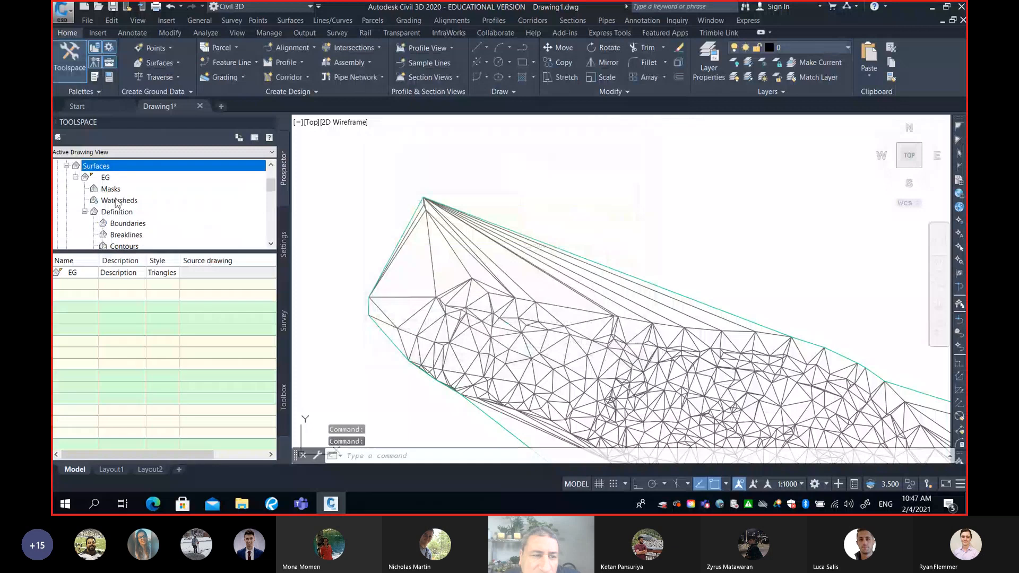
{"action": "right_click", "coordinate": [105, 180]}
{"action": "left_click", "coordinate": [141, 185]}
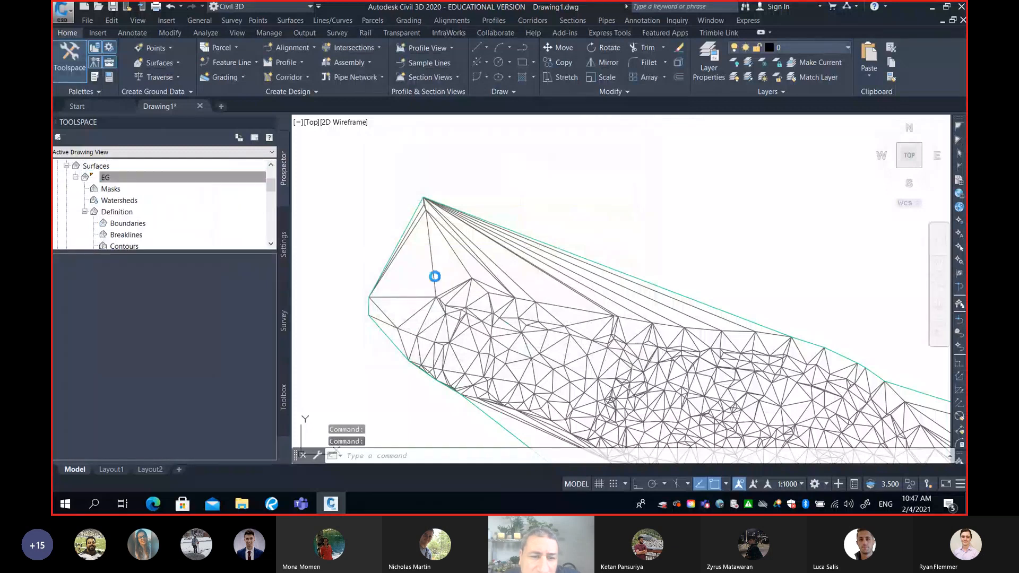
{"action": "left_click", "coordinate": [164, 246]}
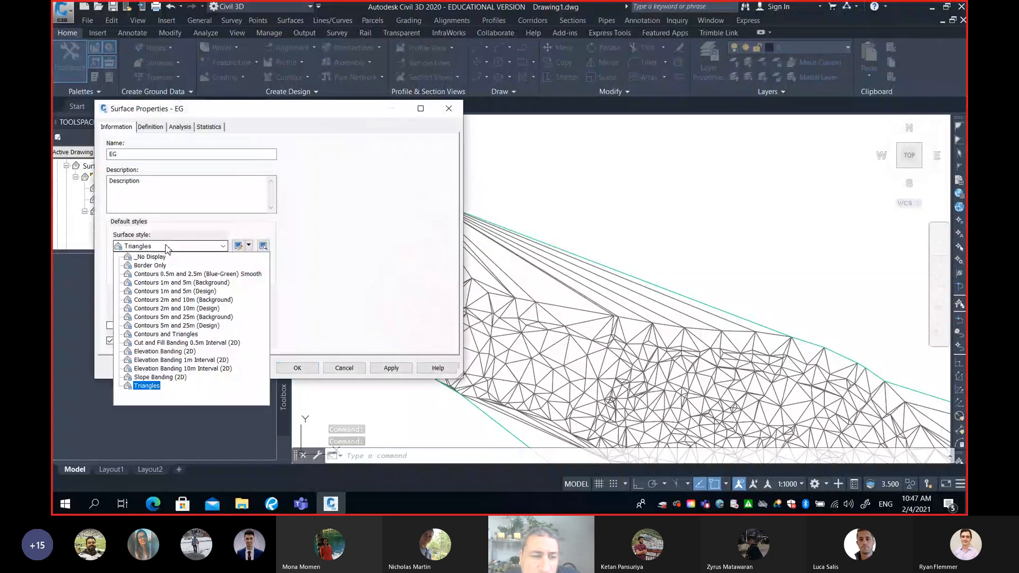
{"action": "left_click", "coordinate": [172, 275]}
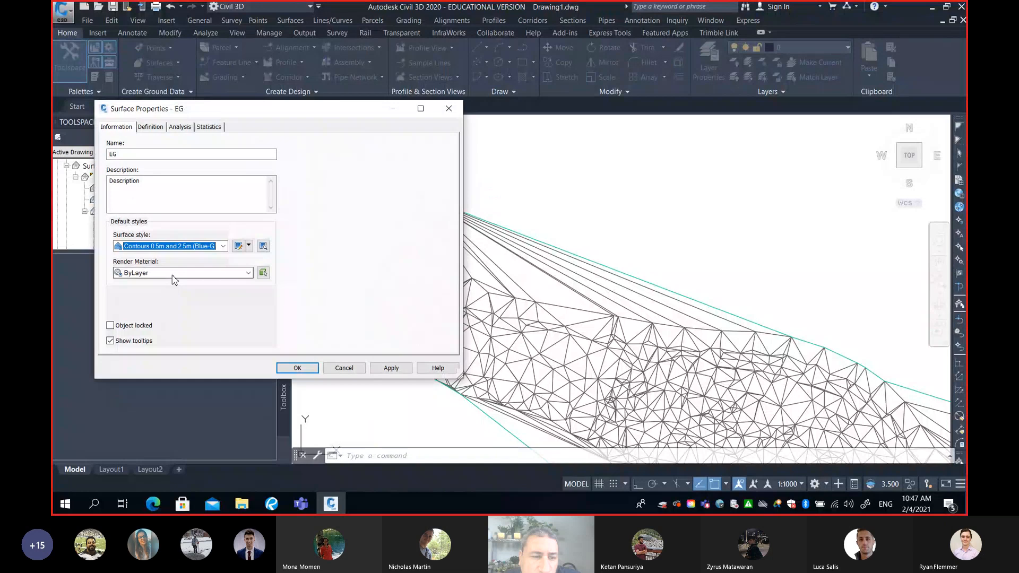
{"action": "left_click", "coordinate": [309, 368]}
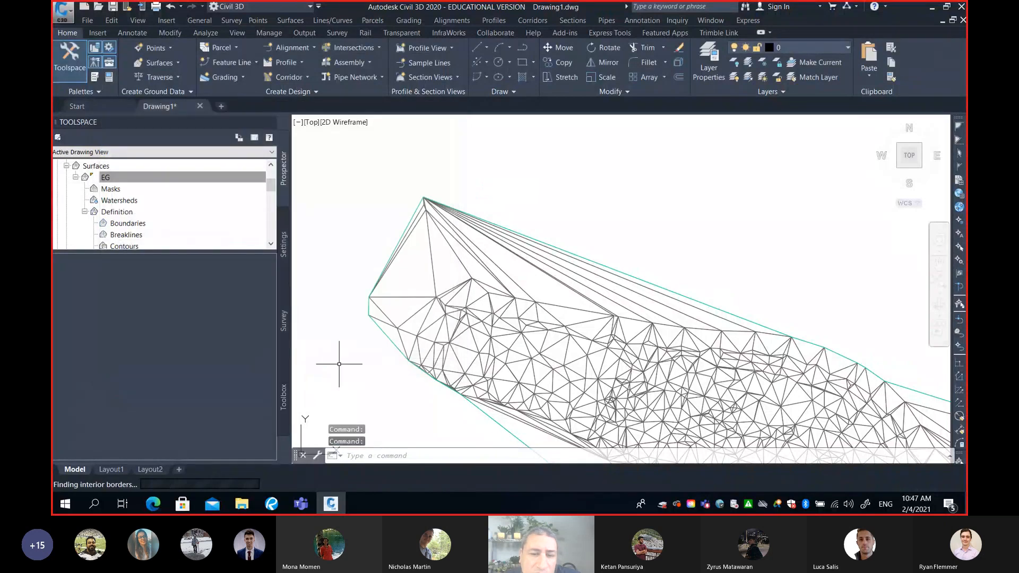
{"action": "left_click", "coordinate": [559, 338]}
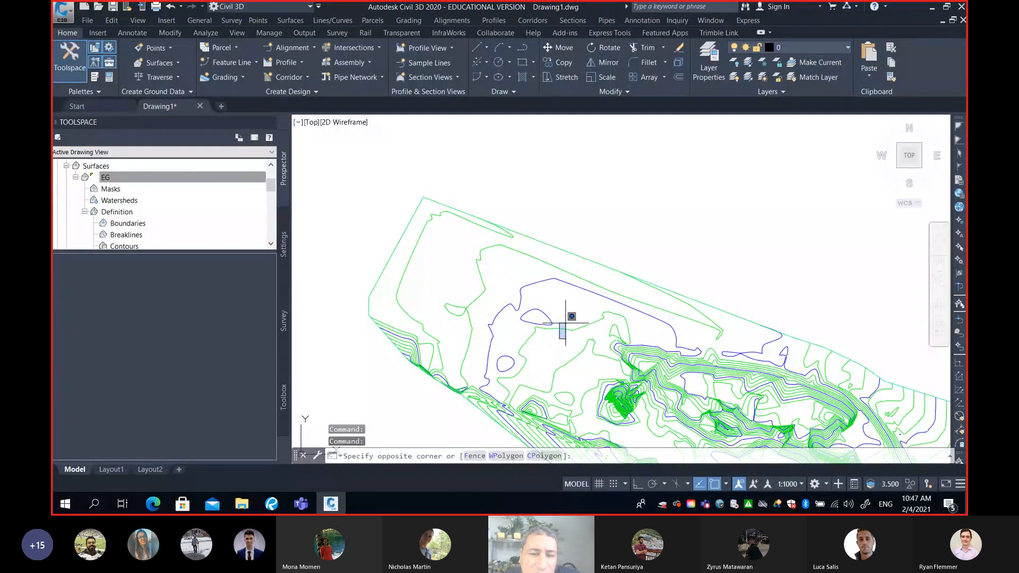
{"action": "key", "text": "Escape"}
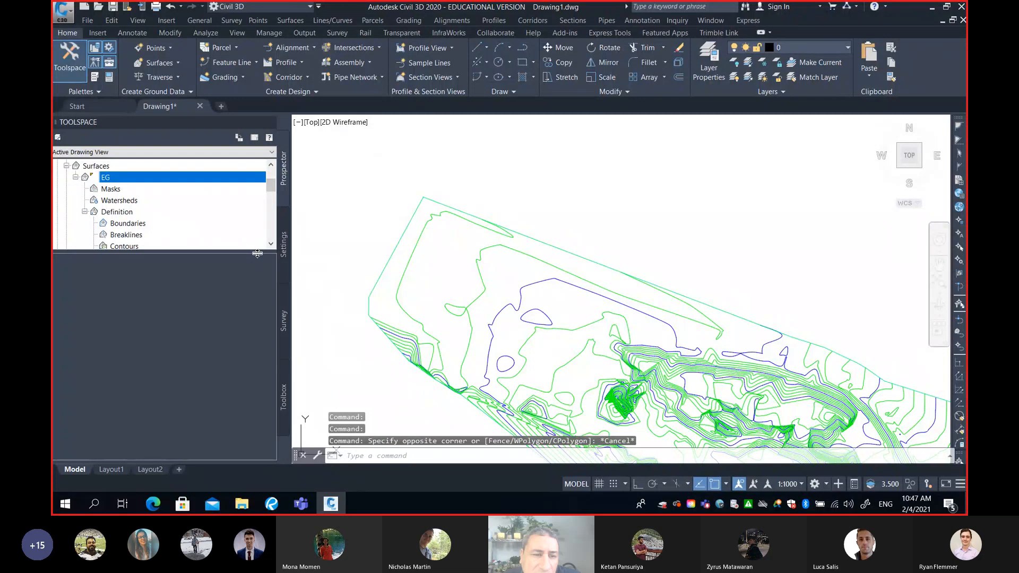
Set the elevation of point 400 in the 4-2-2021 Stoney Trail TH point group to 90 and rebuild the EG surface
{"action": "left_click_drag", "start_coordinate": [257, 253], "coordinate": [257, 330]}
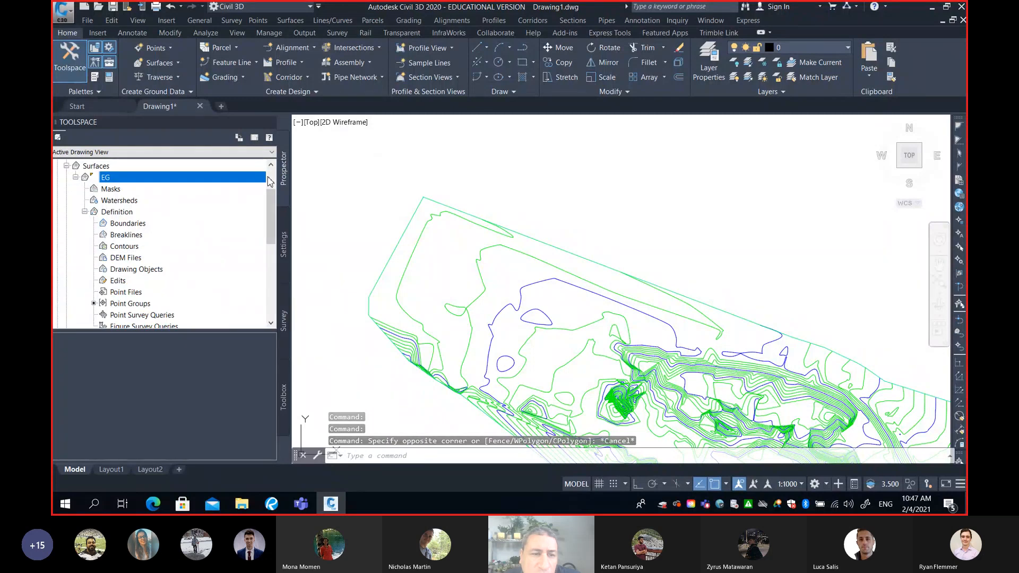
{"action": "left_click_drag", "start_coordinate": [269, 183], "coordinate": [270, 170]}
{"action": "left_click", "coordinate": [113, 201]}
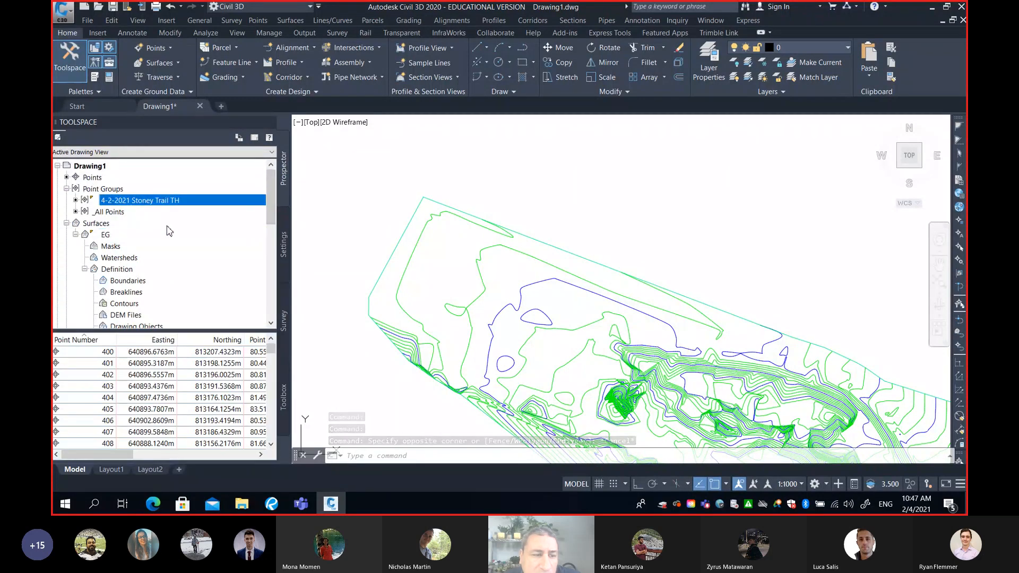
{"action": "left_click", "coordinate": [161, 353]}
{"action": "left_click_drag", "start_coordinate": [116, 456], "coordinate": [161, 460]}
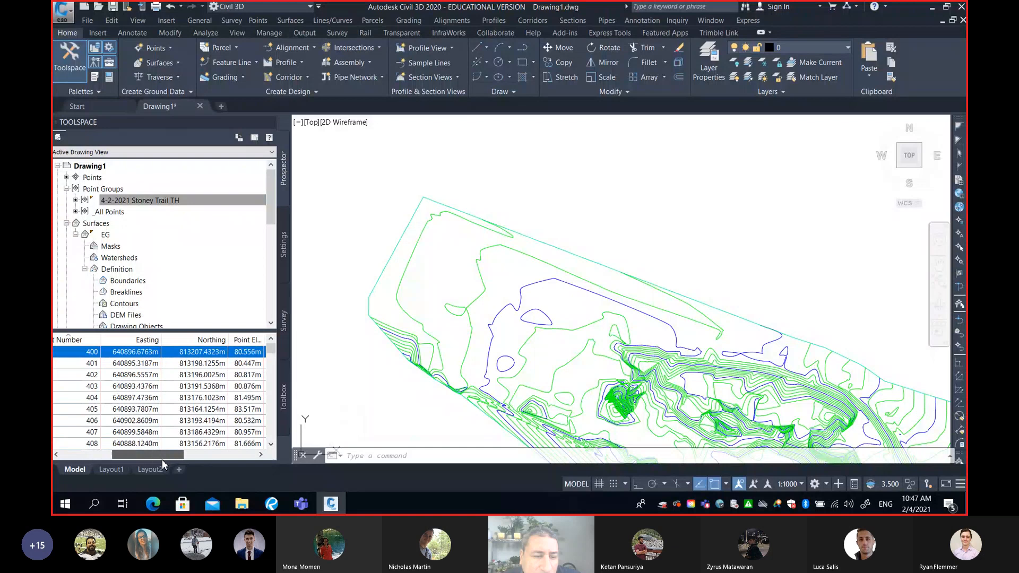
{"action": "left_click", "coordinate": [113, 353]}
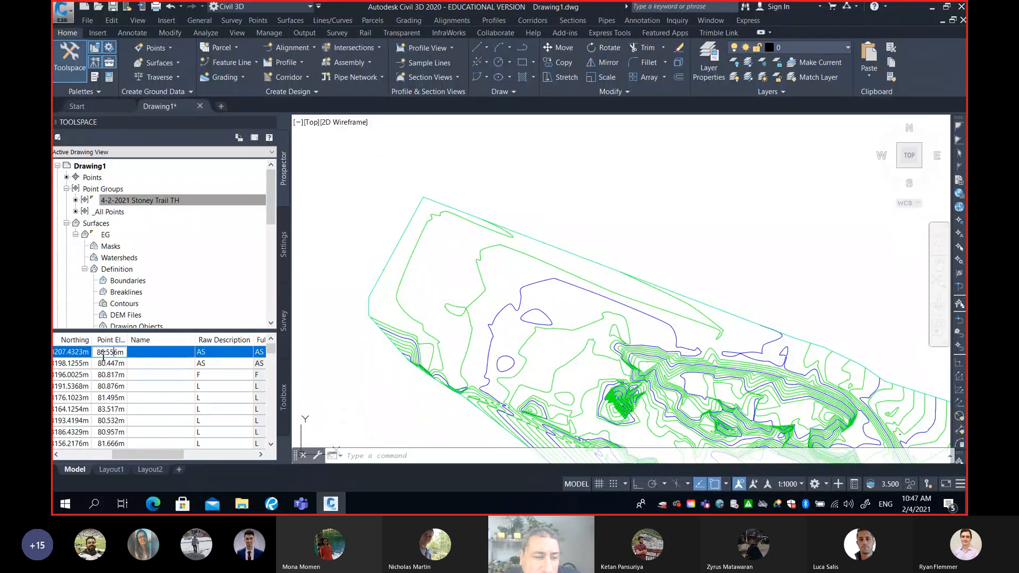
{"action": "left_click_drag", "start_coordinate": [101, 351], "coordinate": [130, 356]}
{"action": "key", "text": "Escape"}
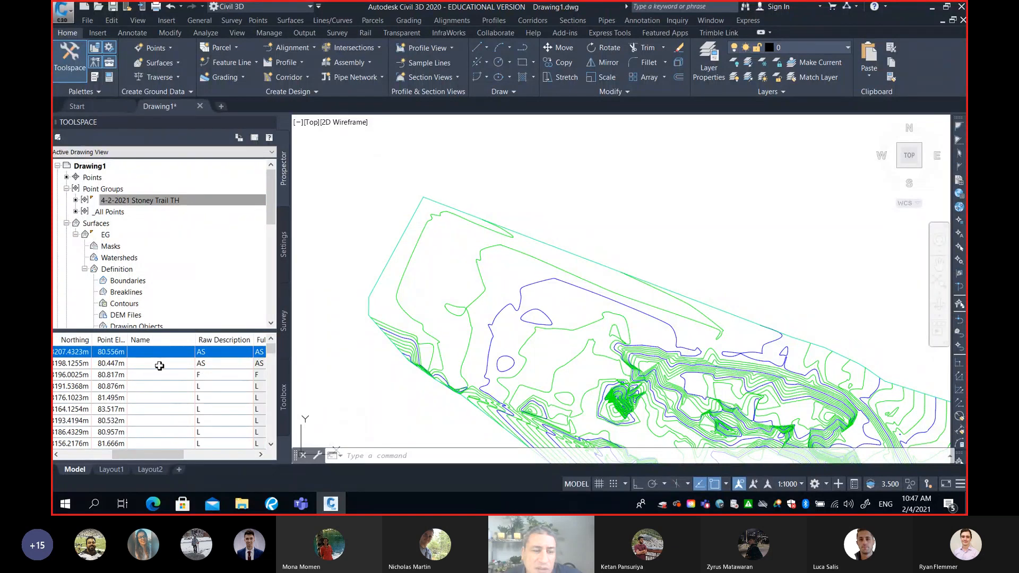
{"action": "left_click", "coordinate": [124, 353]}
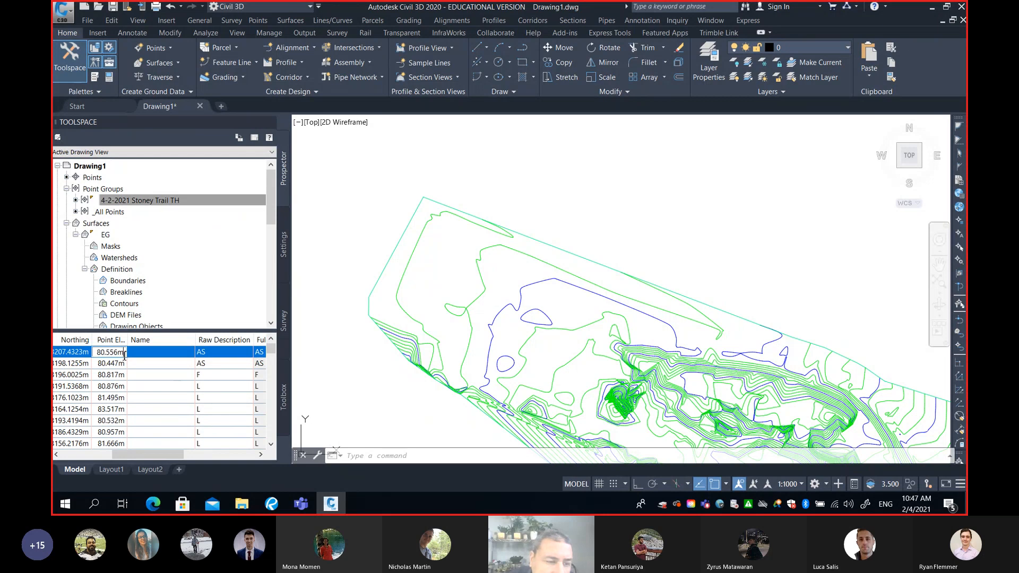
{"action": "double_click", "coordinate": [124, 354]}
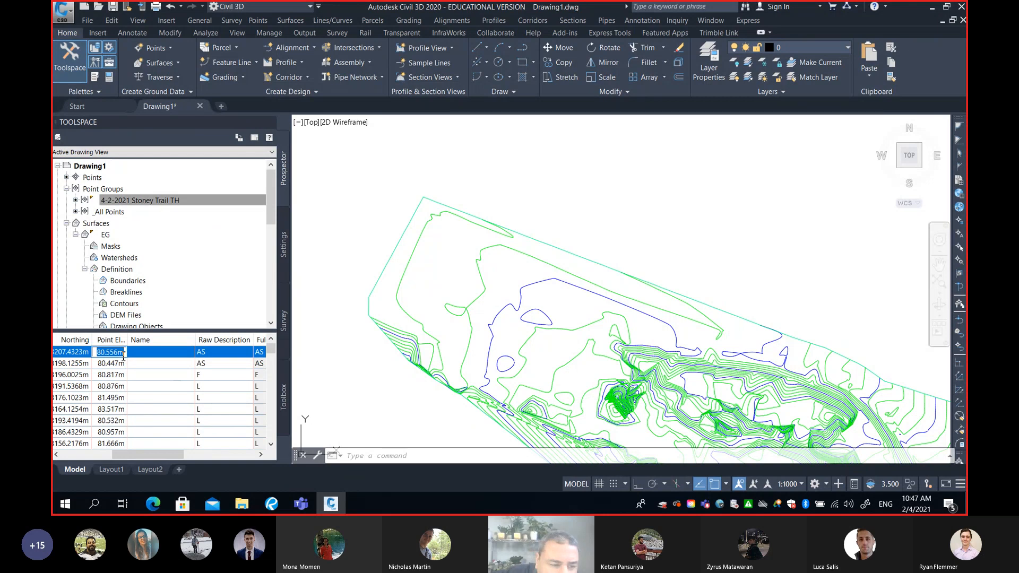
{"action": "type", "text": "90"}
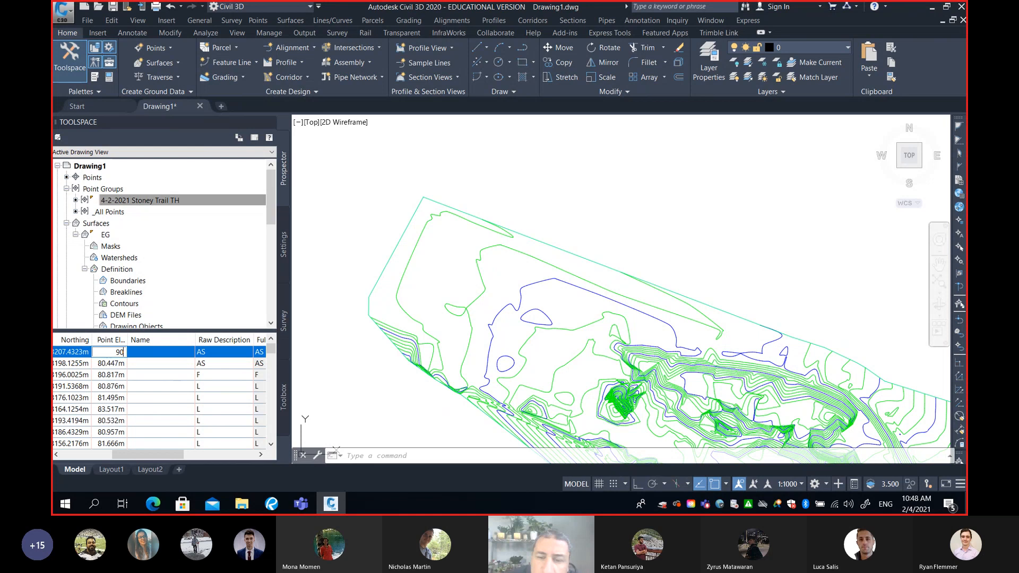
{"action": "key", "text": "Return"}
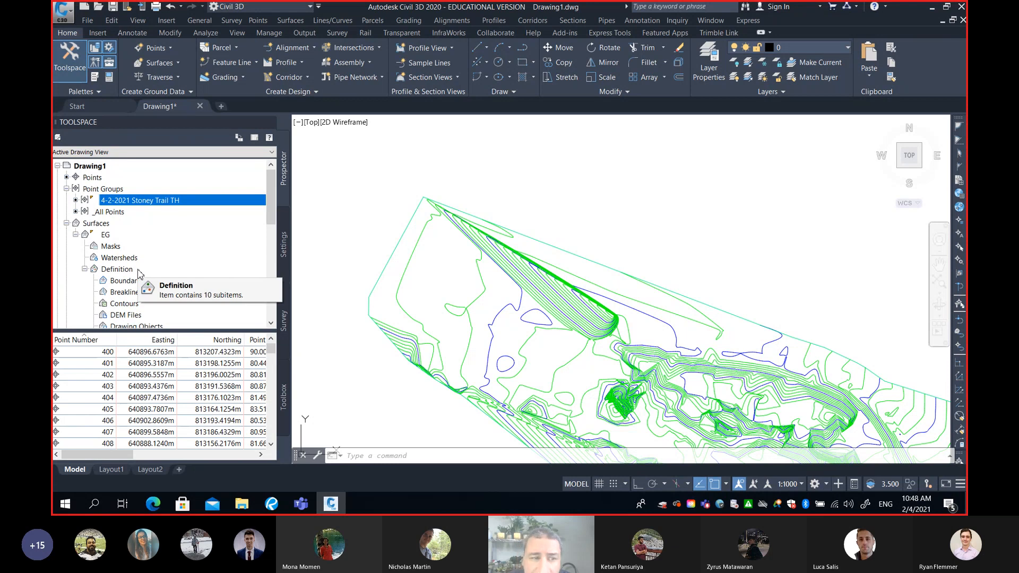
{"action": "right_click", "coordinate": [107, 237]}
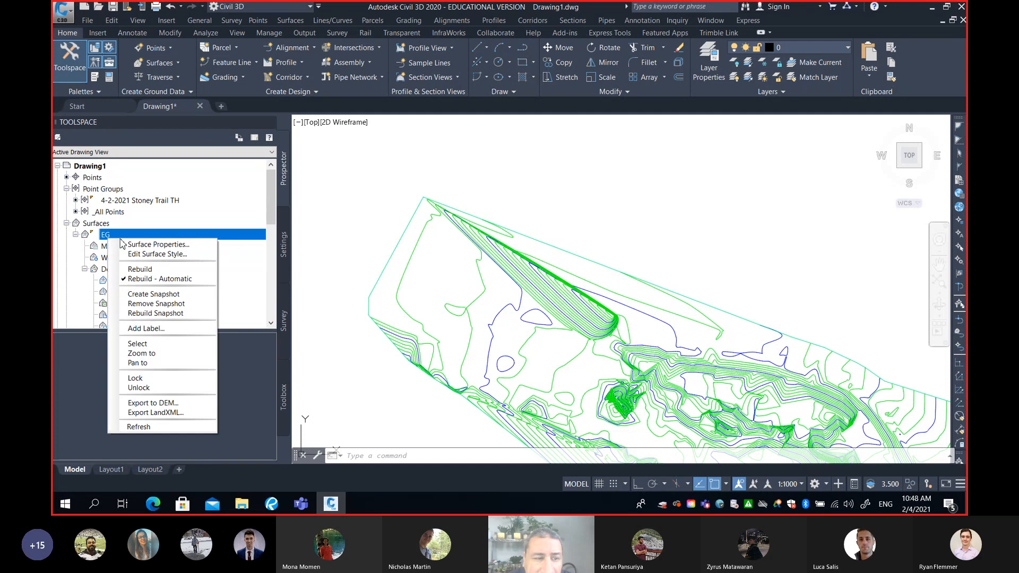
{"action": "left_click", "coordinate": [159, 269]}
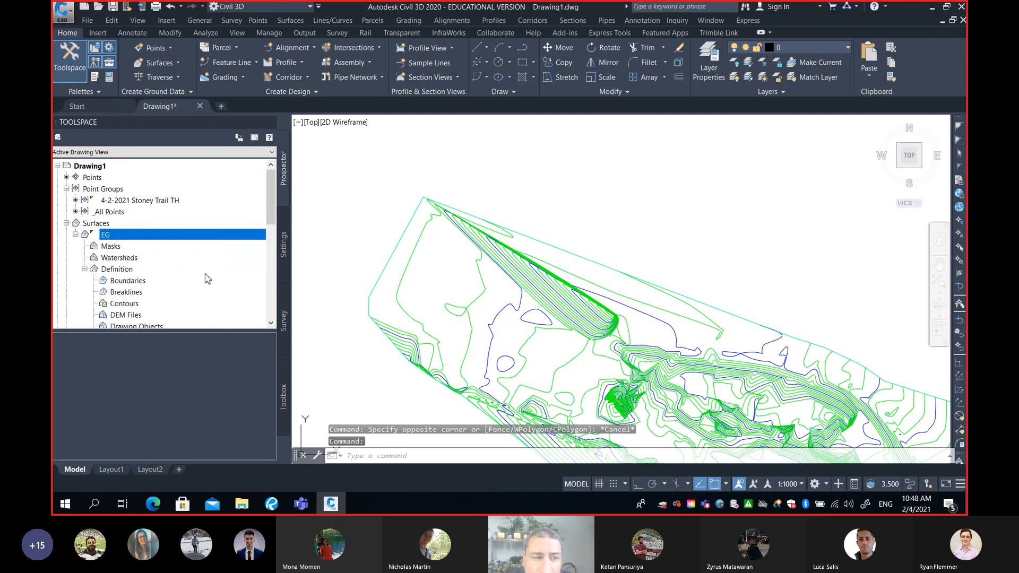
Set the elevation of point 406 in the 4-2-2021 Stoney Trail TH point group to 90
{"action": "left_click", "coordinate": [159, 200]}
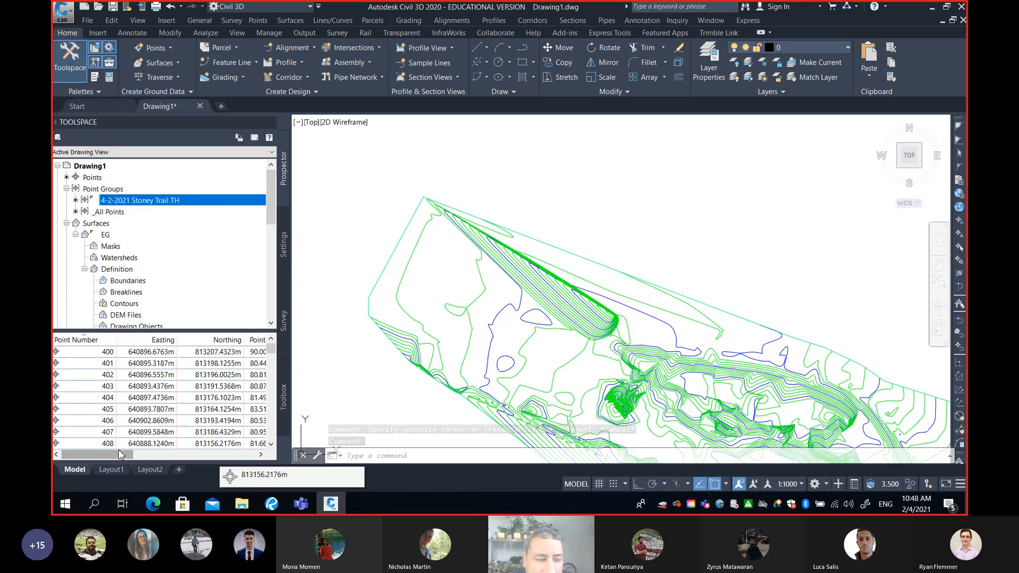
{"action": "left_click_drag", "start_coordinate": [120, 455], "coordinate": [153, 455]}
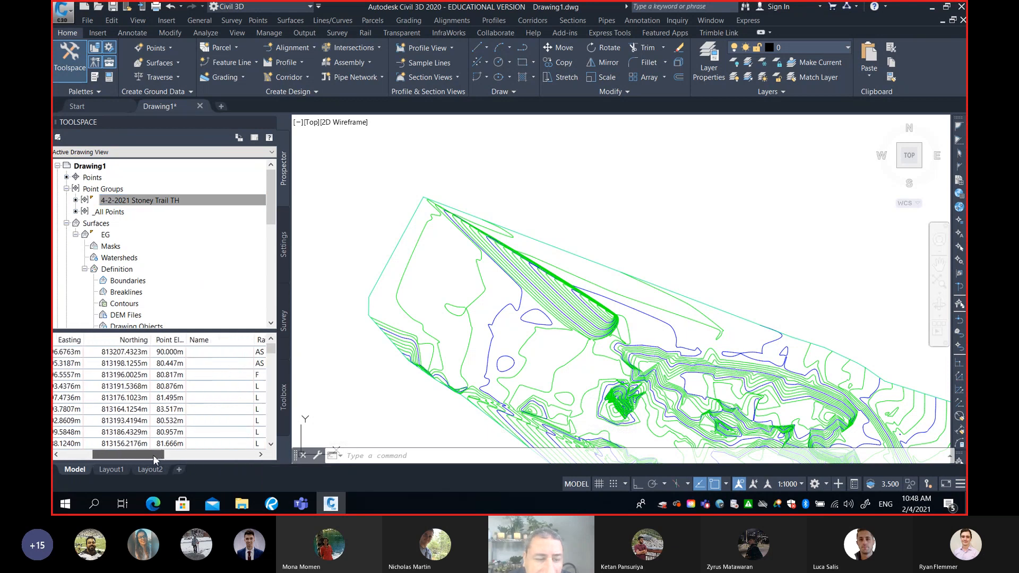
{"action": "left_click", "coordinate": [173, 421]}
{"action": "left_click", "coordinate": [173, 421]}
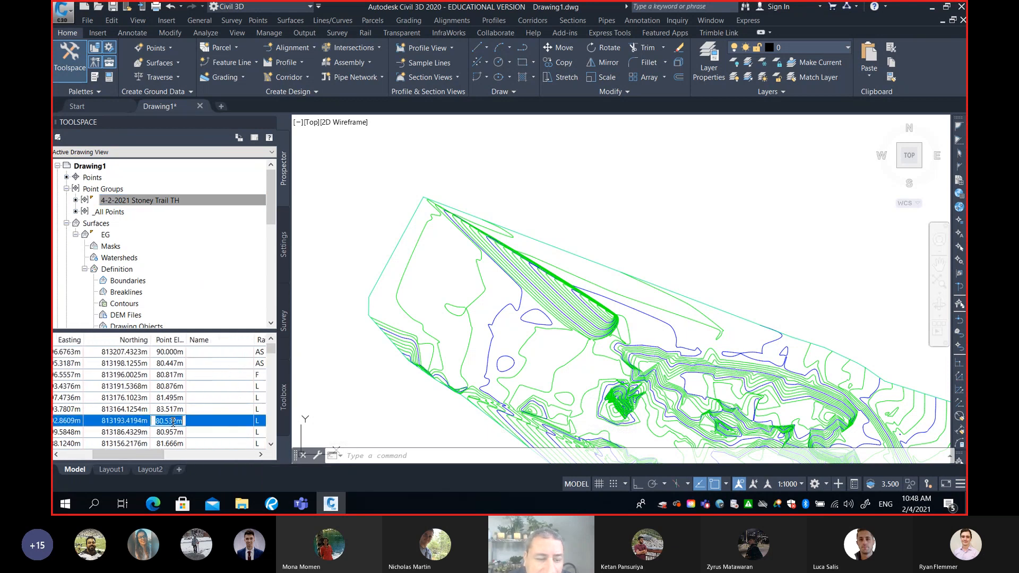
{"action": "type", "text": "90"}
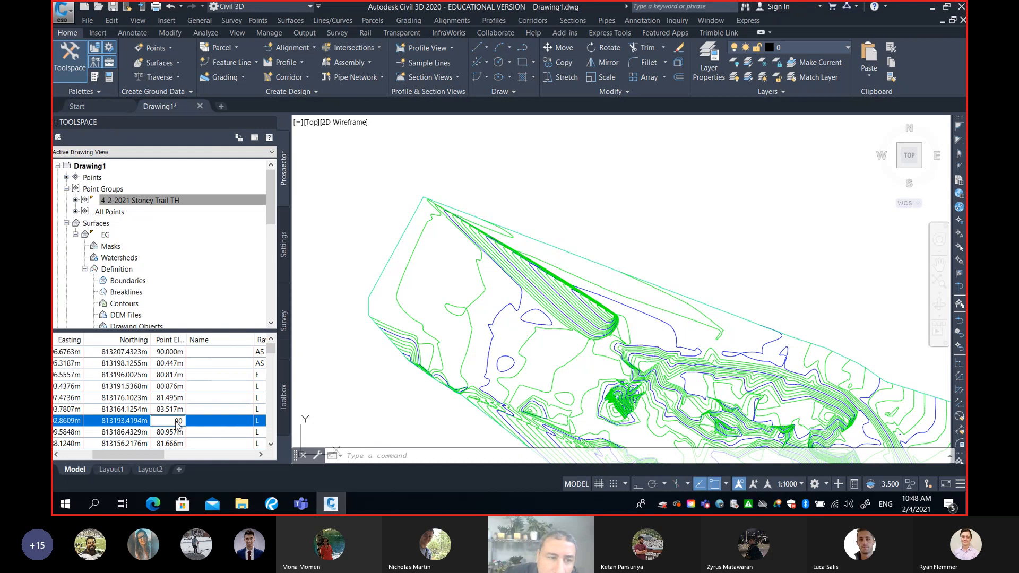
{"action": "key", "text": "Return"}
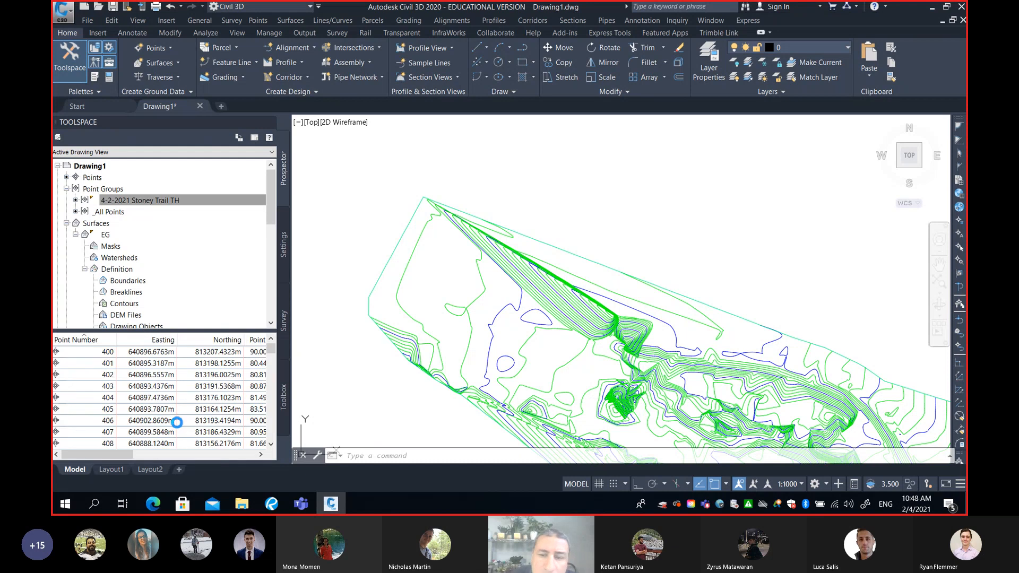
Rebuild the EG surface from its edited survey points
{"action": "left_click", "coordinate": [110, 239]}
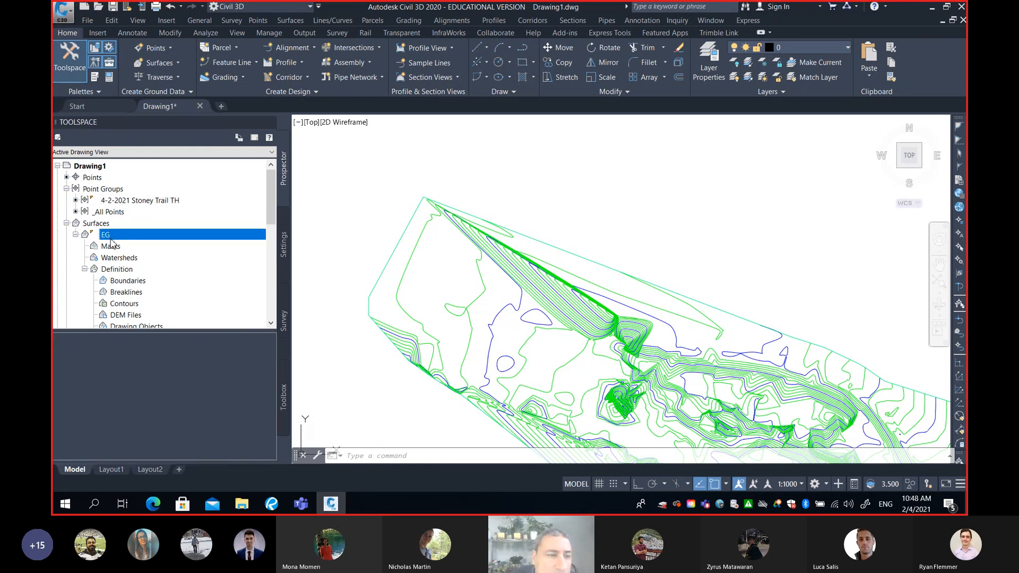
{"action": "right_click", "coordinate": [112, 242]}
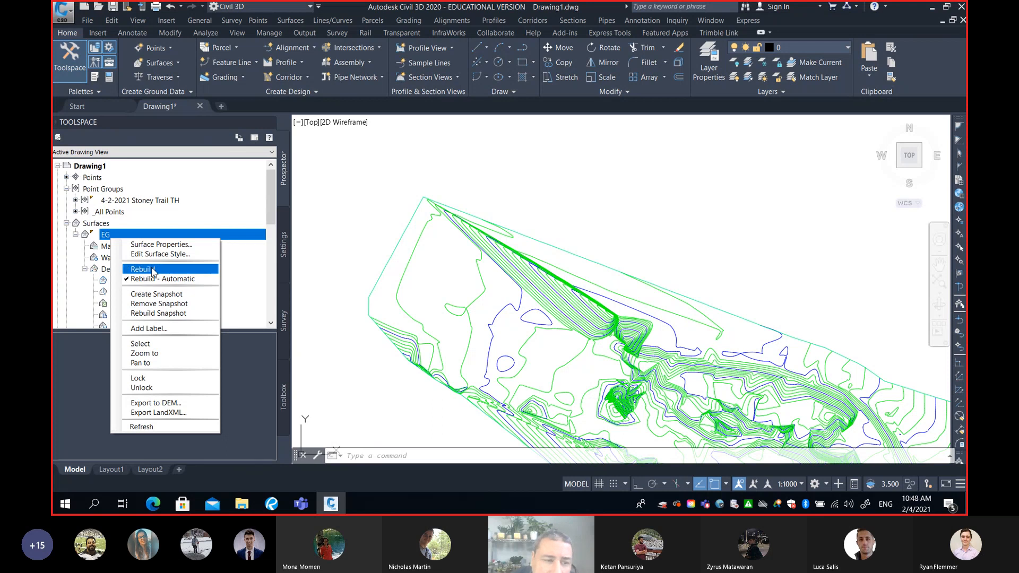
{"action": "left_click", "coordinate": [139, 271]}
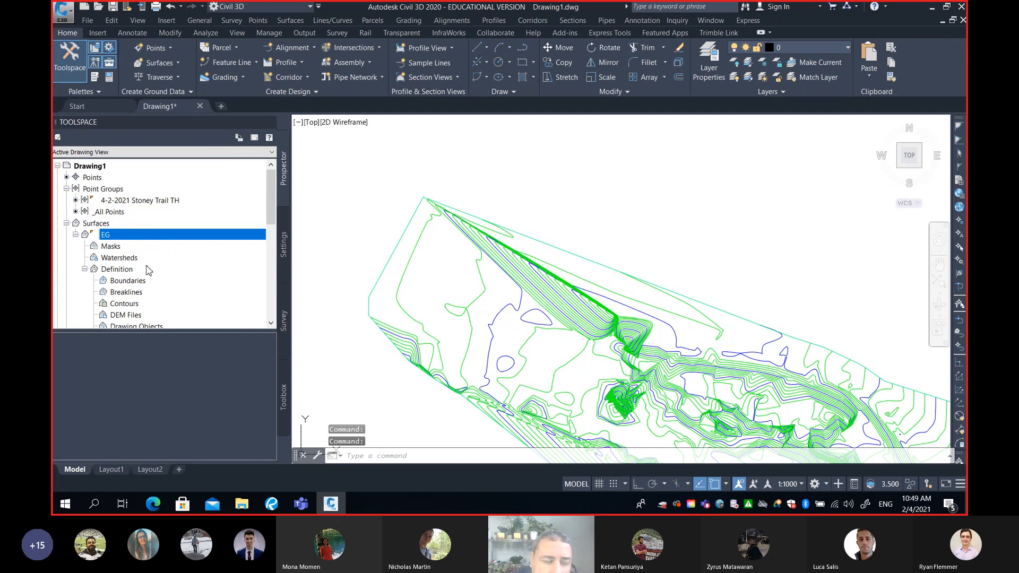
{"action": "right_click", "coordinate": [133, 236]}
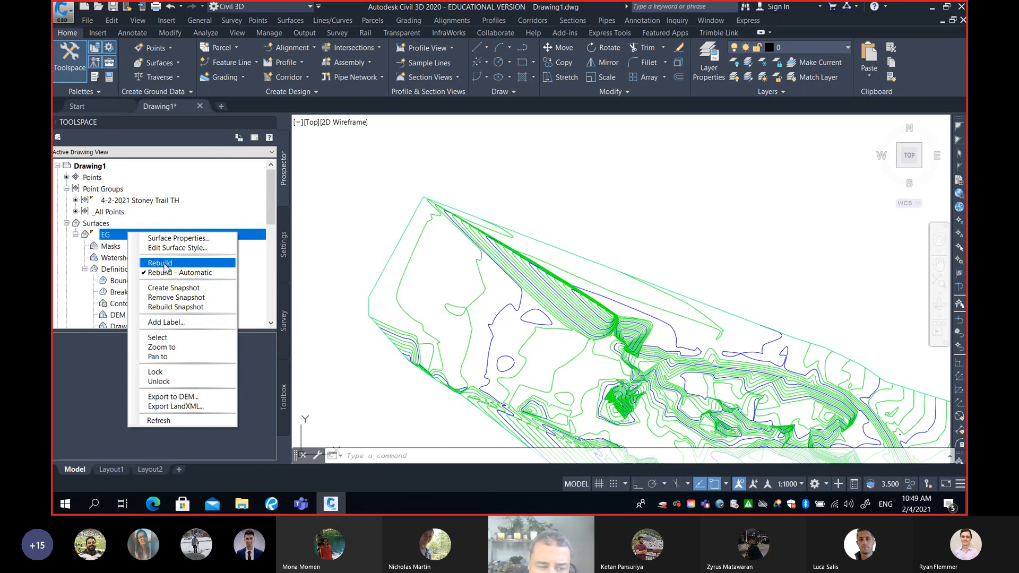
{"action": "left_click", "coordinate": [134, 202]}
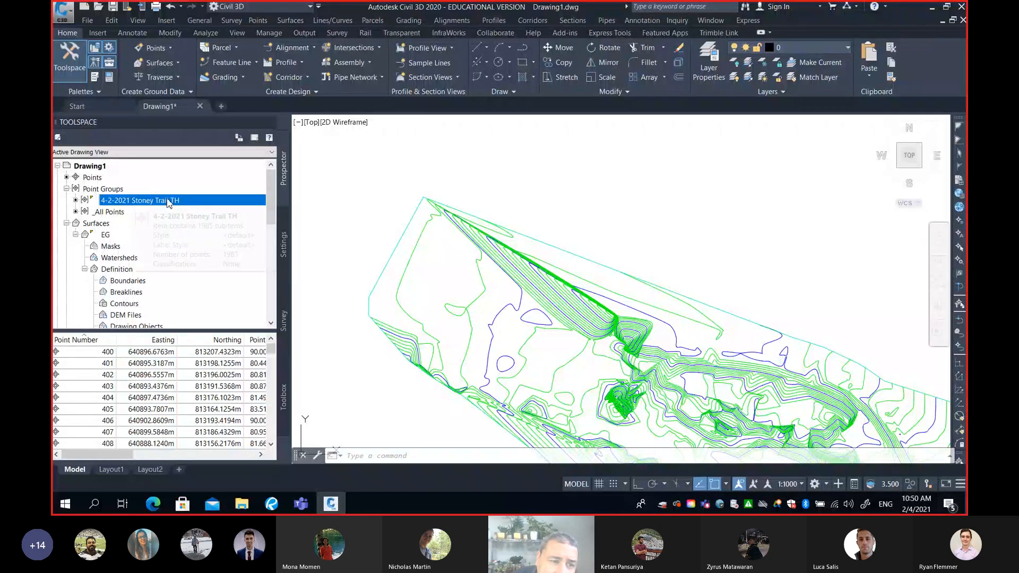
{"action": "mouse_move", "coordinate": [144, 203]}
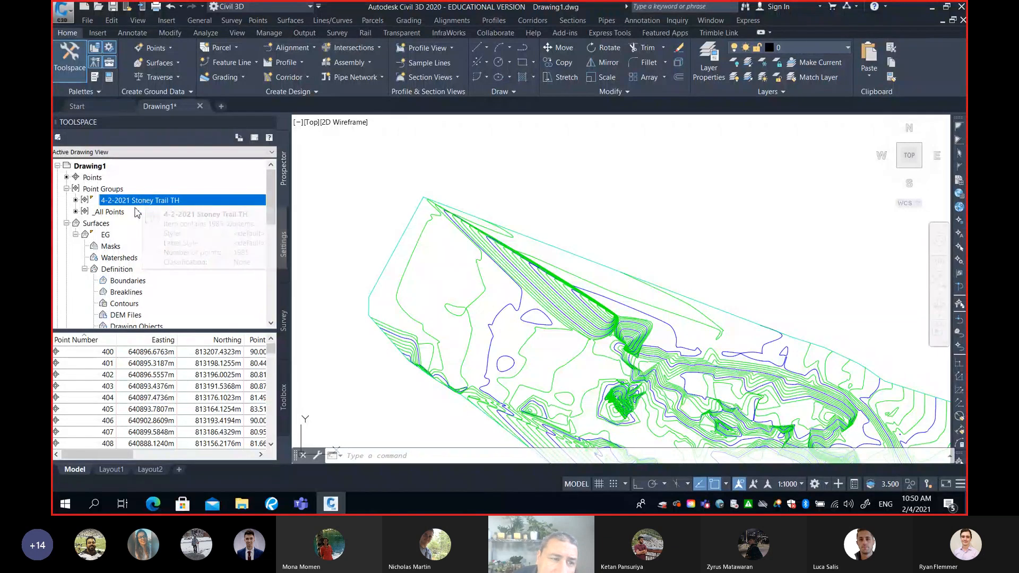
{"action": "left_click", "coordinate": [108, 238]}
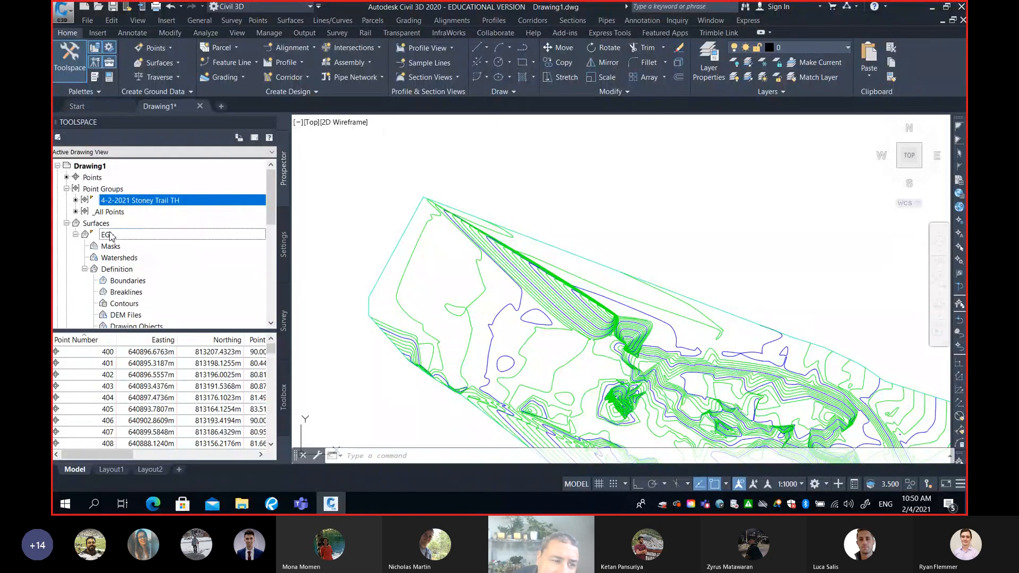
{"action": "left_click", "coordinate": [134, 203]}
{"action": "left_click", "coordinate": [106, 235]}
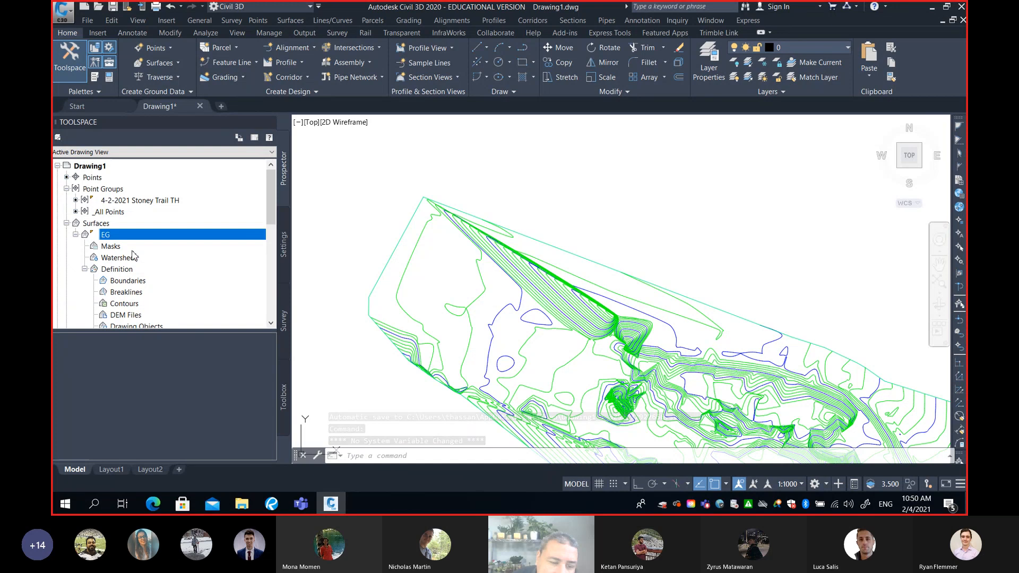
Switch to the Teams meeting window and open the list of additional meeting actions
{"action": "left_click", "coordinate": [301, 504]}
{"action": "left_click", "coordinate": [258, 439]}
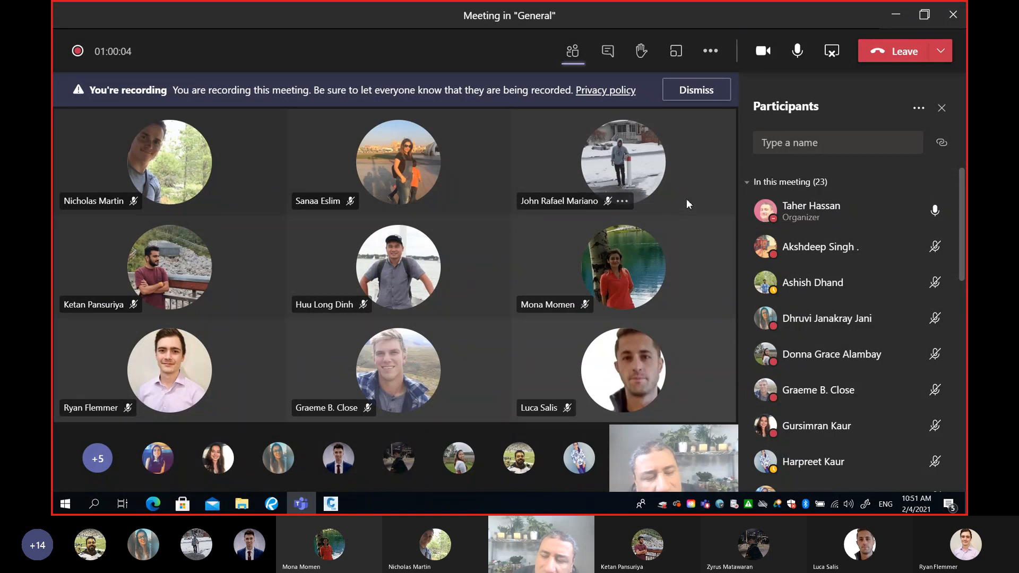
{"action": "left_click", "coordinate": [711, 51]}
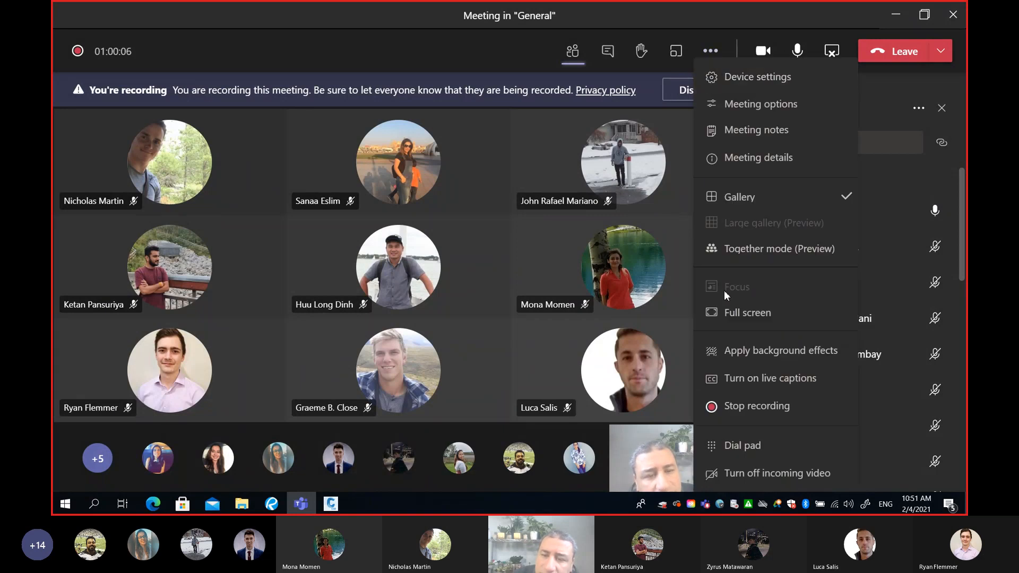